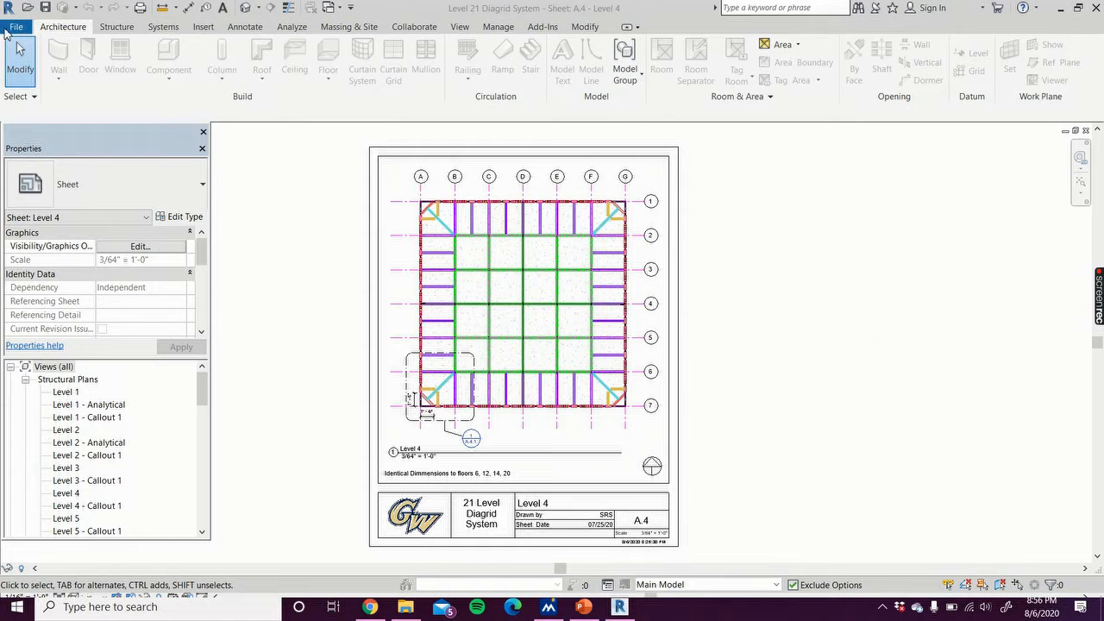
Step: Create a new title block family from the New Size template
click(13, 29)
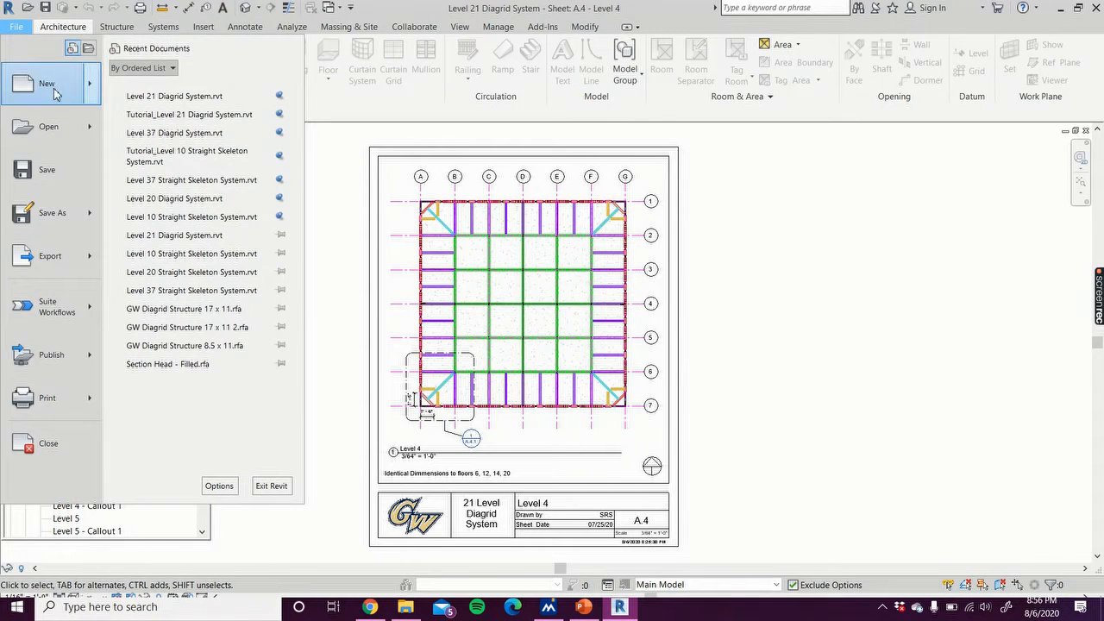
mouse_move(54, 90)
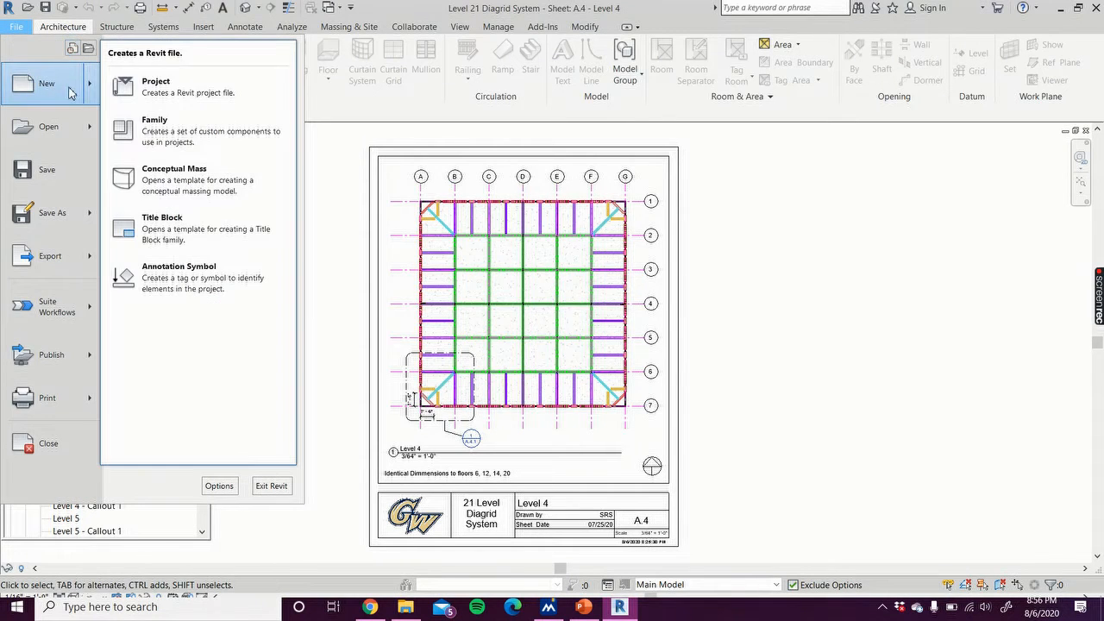
click(216, 223)
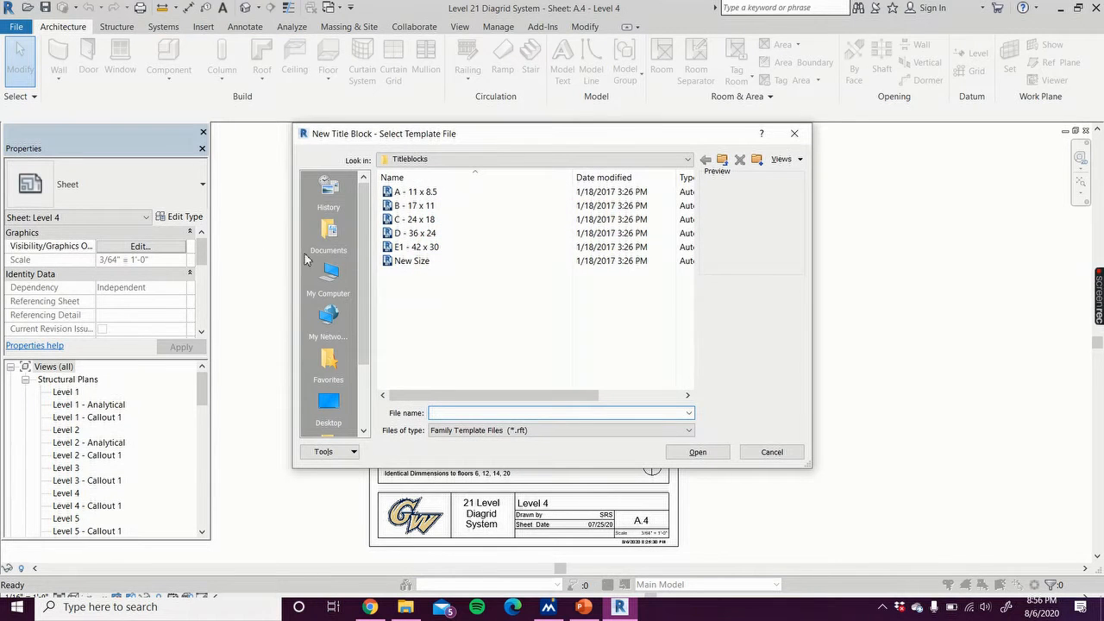
click(438, 262)
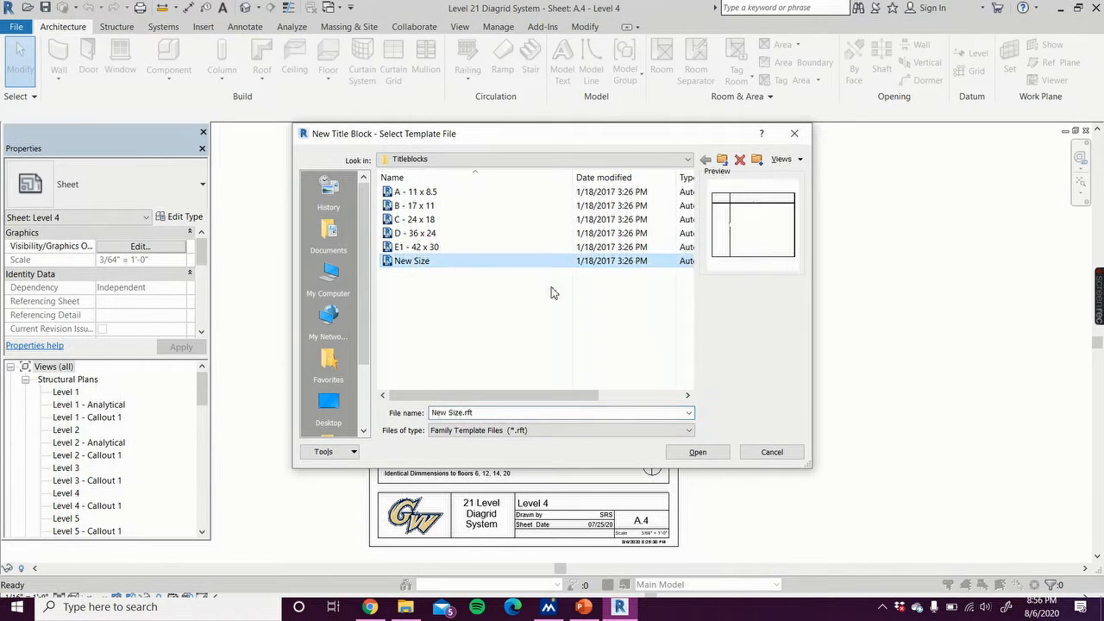
click(704, 451)
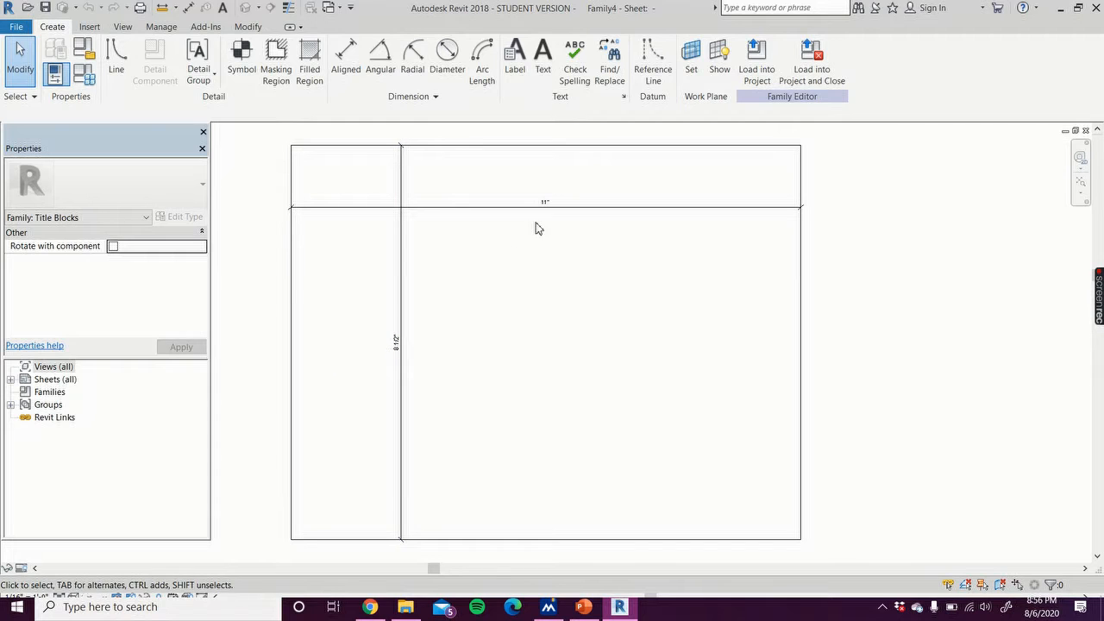
Step: Set the sheet's width dimension to 8.5 inches
click(294, 423)
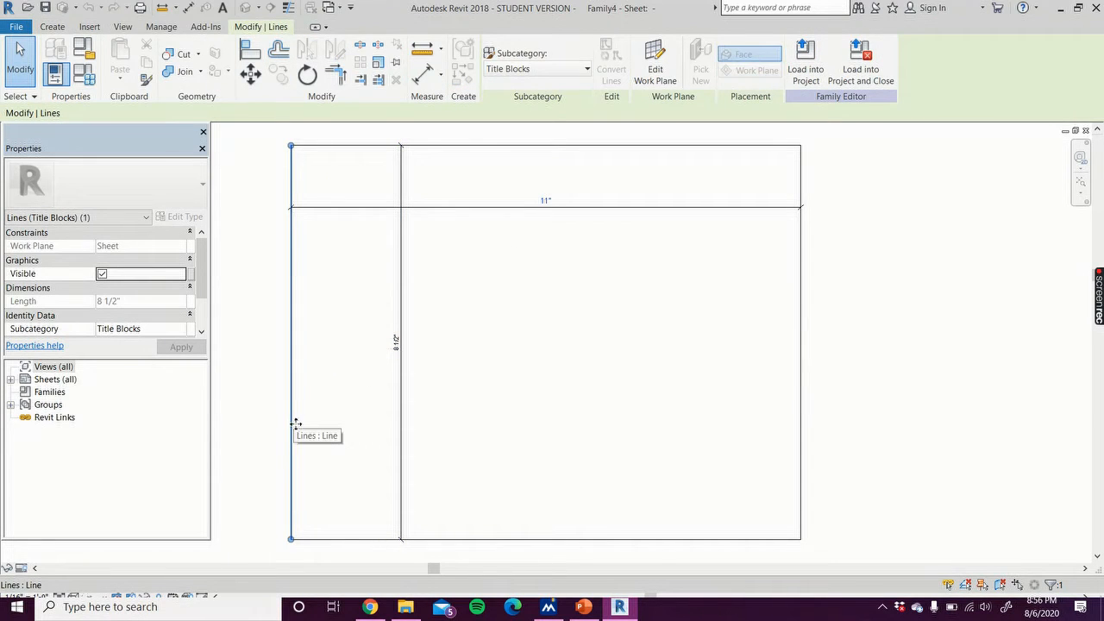
click(547, 201)
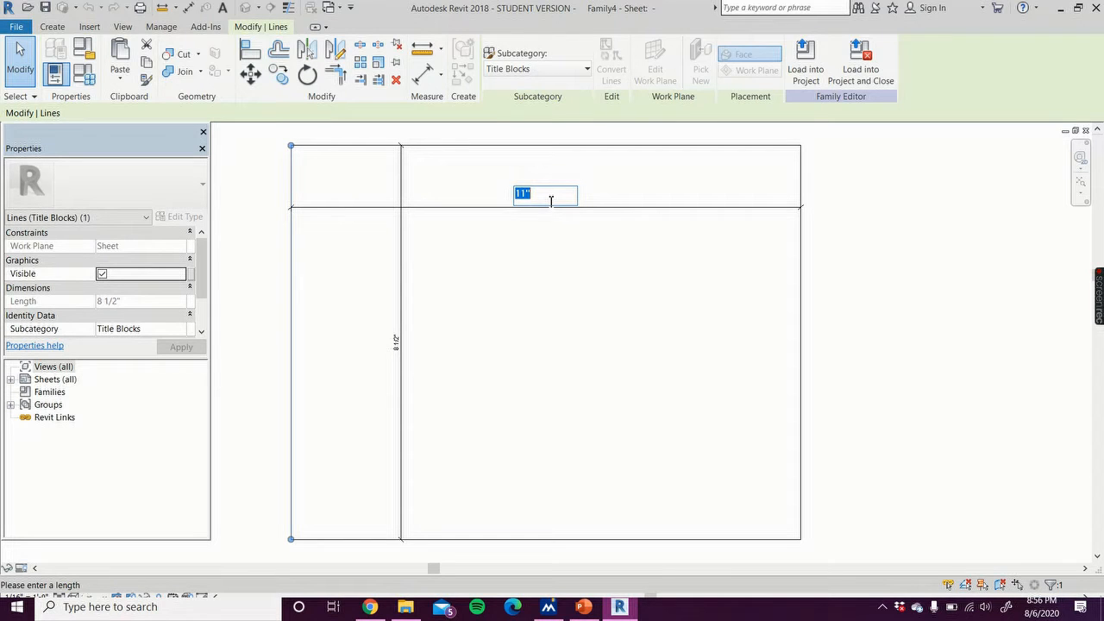
text(8.5")
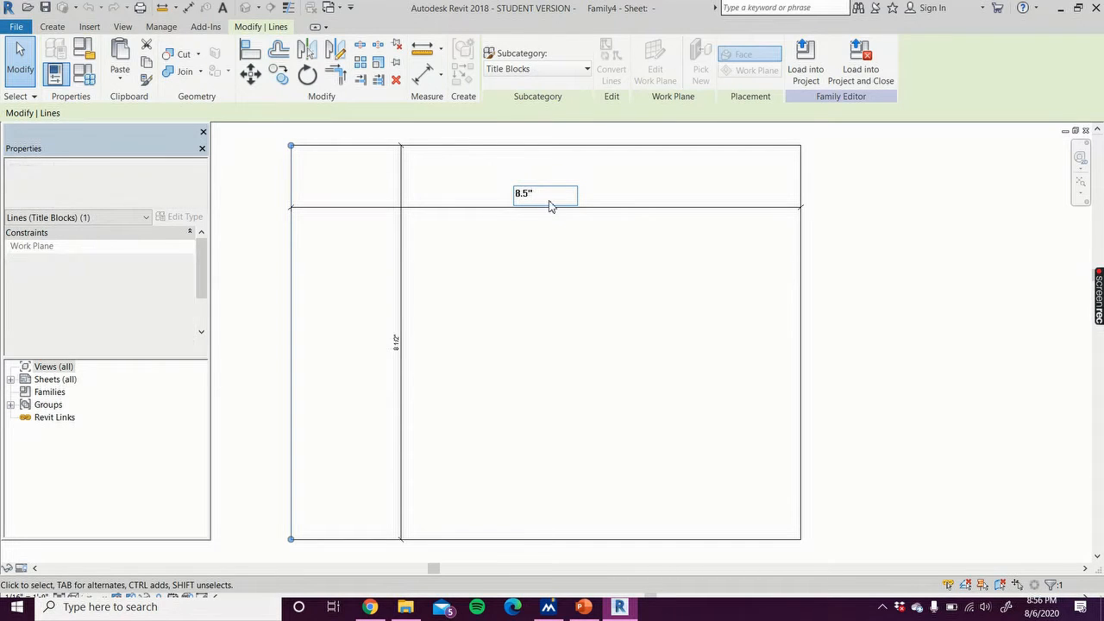
key(Return)
Step: Set the sheet's height dimension to 11 inches
click(598, 540)
click(509, 341)
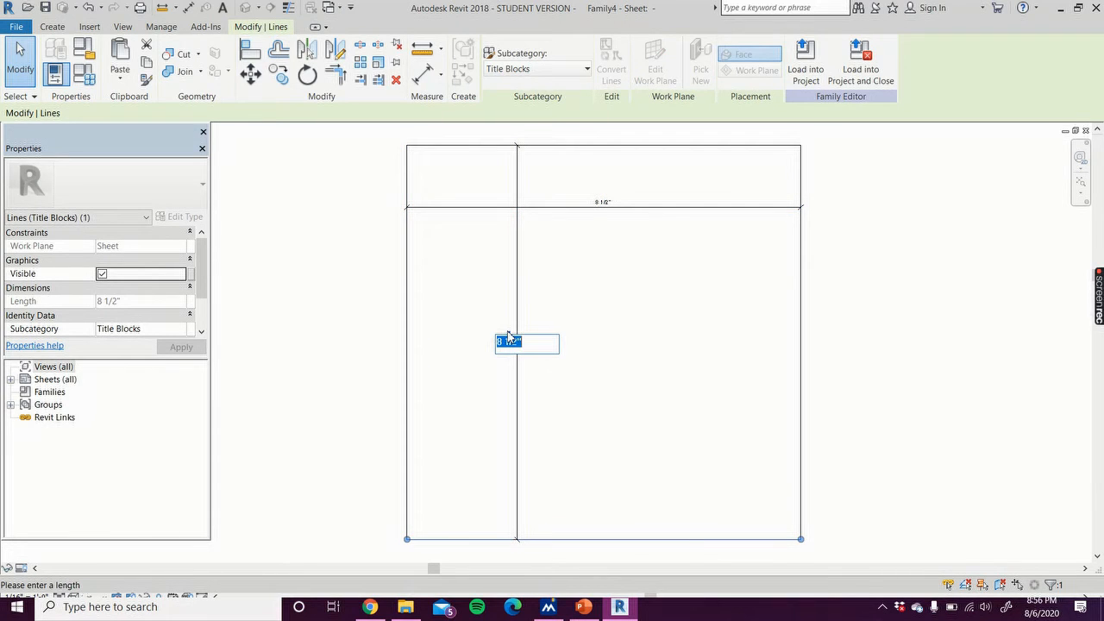
key(Return)
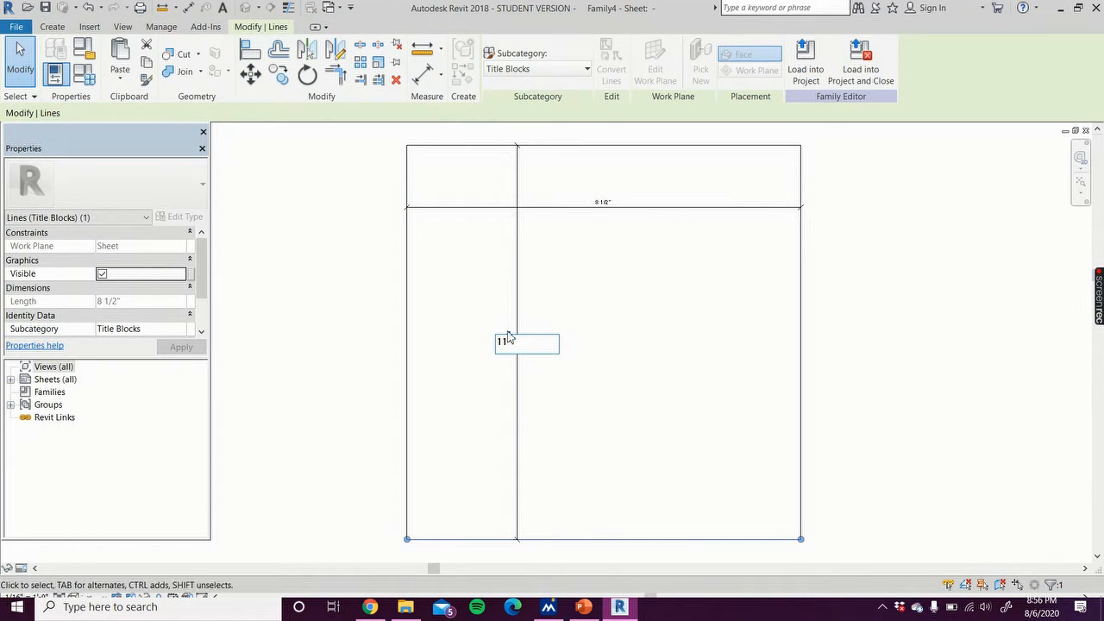
Step: Move the width and height dimensions outside the sheet border, above and to the left
scroll(273, 450, down, 1)
middle_drag(303, 433, 308, 348)
scroll(310, 366, down, 1)
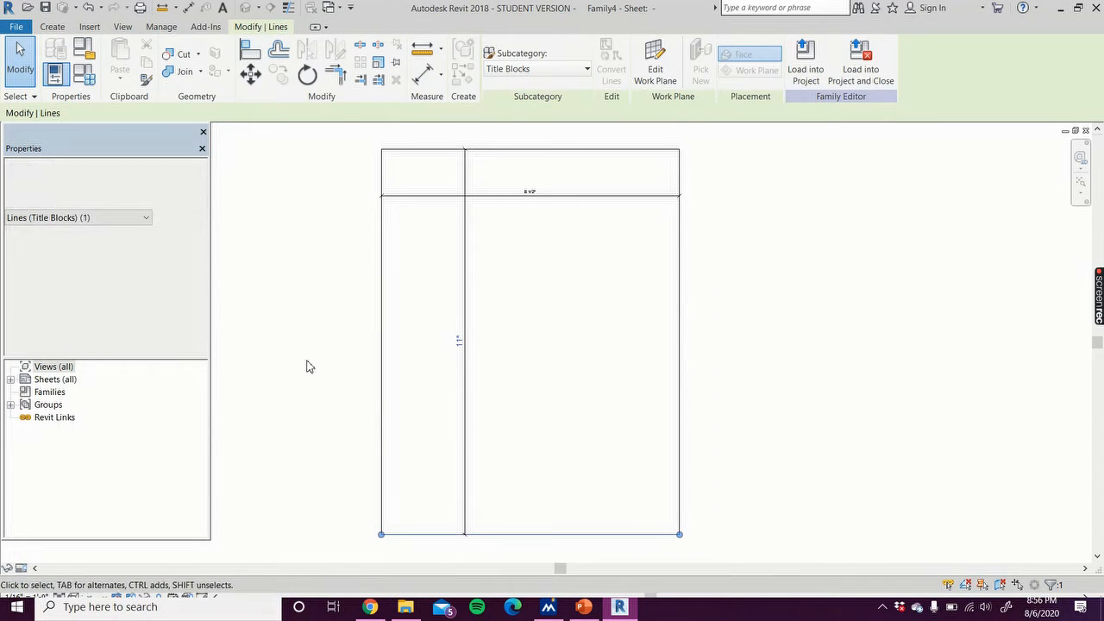
click(464, 433)
drag(466, 433, 370, 439)
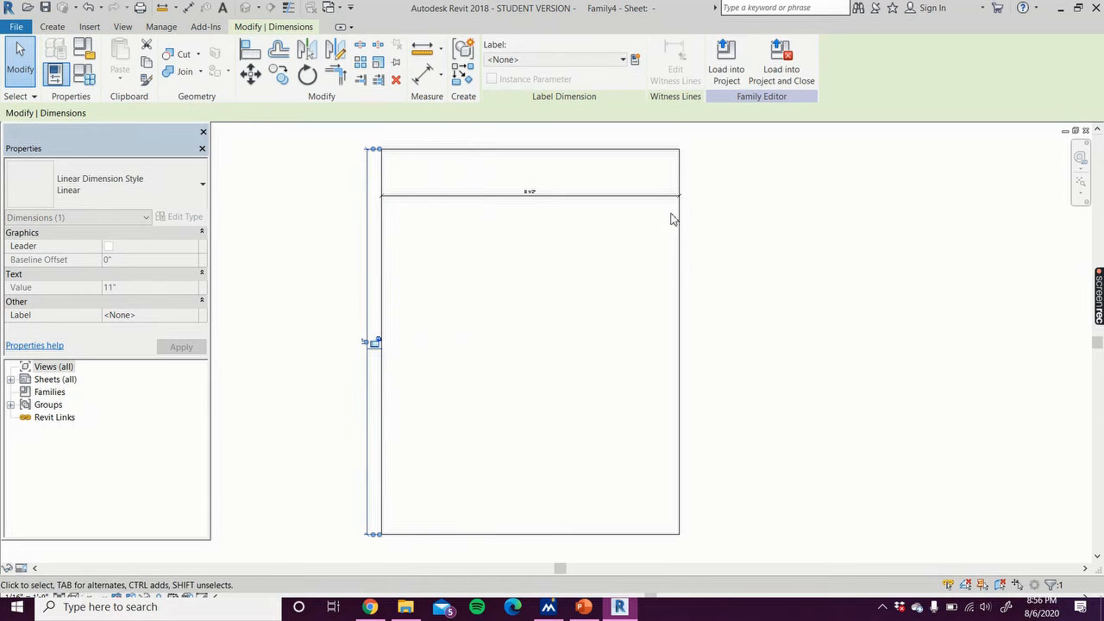
click(637, 197)
drag(628, 198, 620, 136)
click(798, 369)
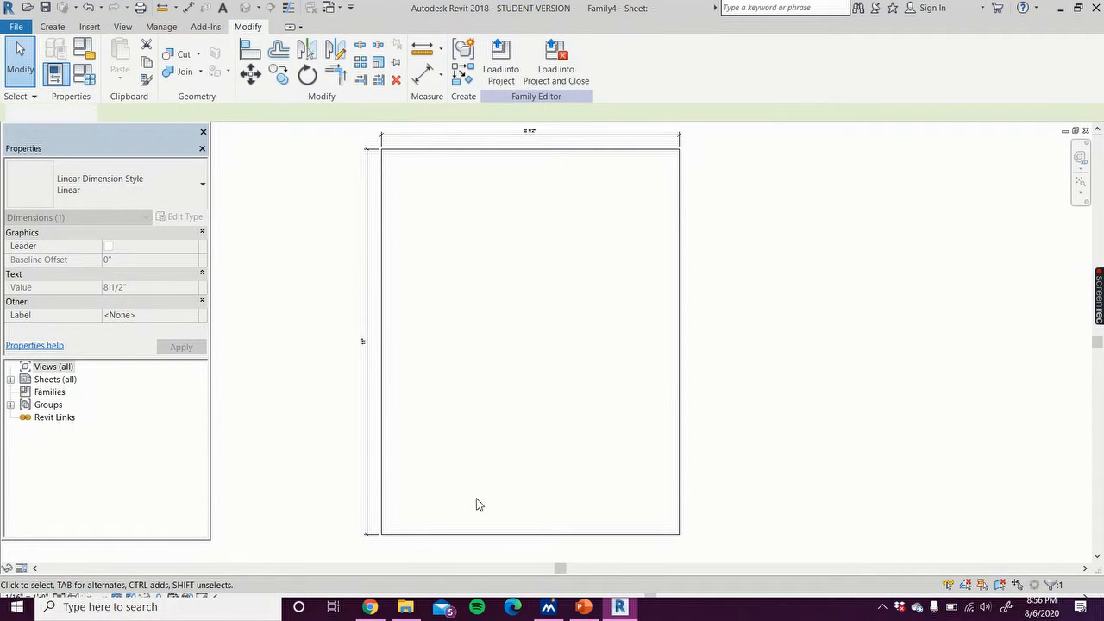
Step: Switch to the project window to examine its existing title block, then return to the family
scroll(291, 534, up, 2)
middle_drag(296, 540, 240, 427)
scroll(336, 446, up, 3)
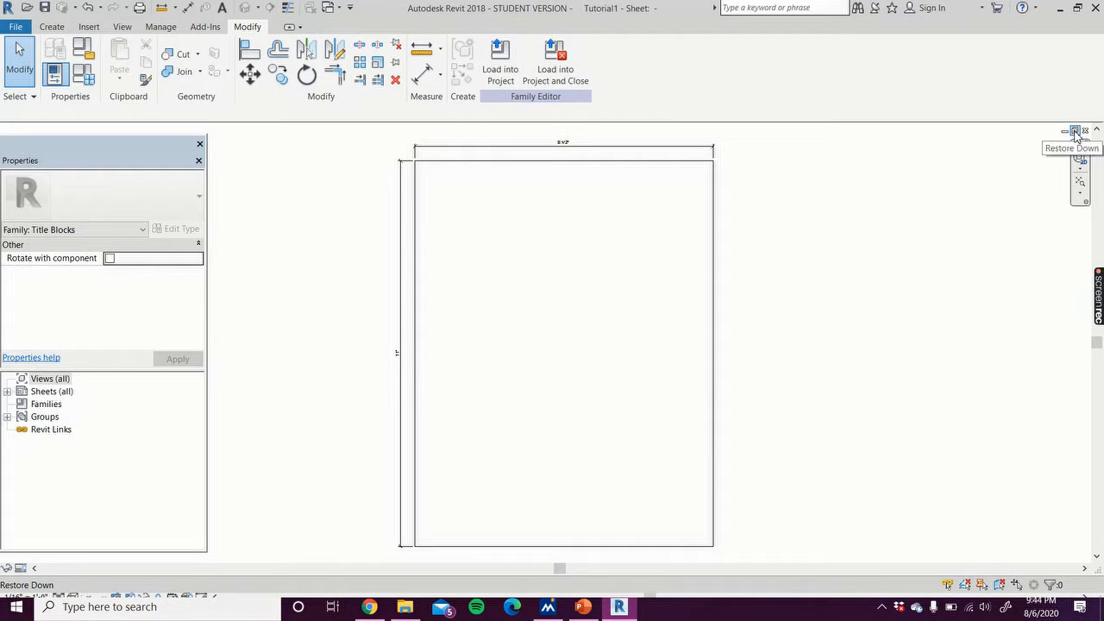
click(1074, 130)
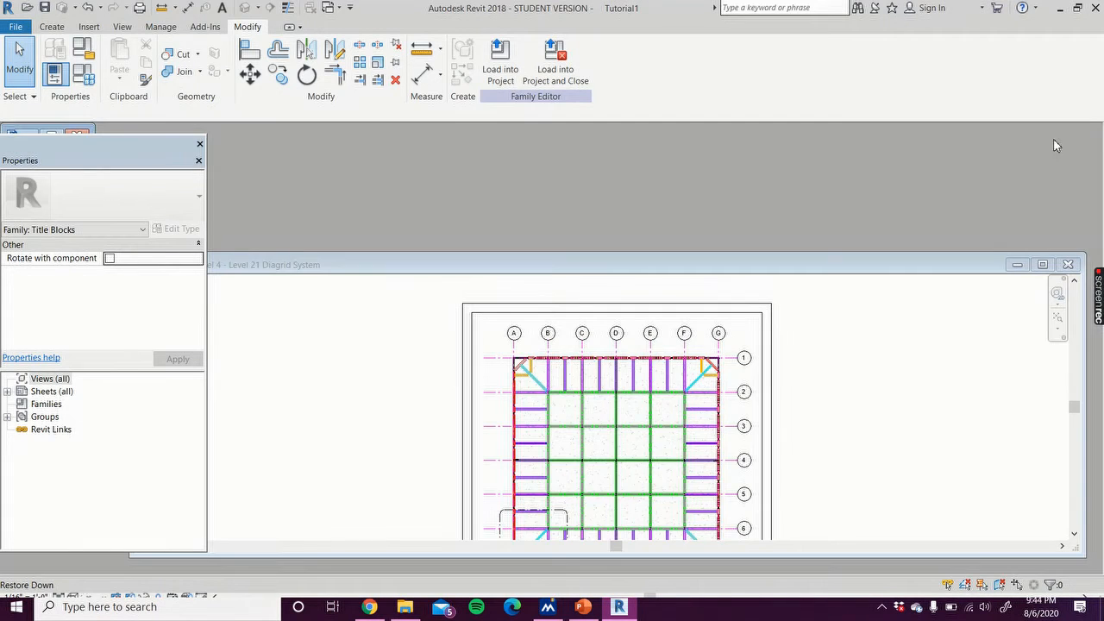
click(1041, 265)
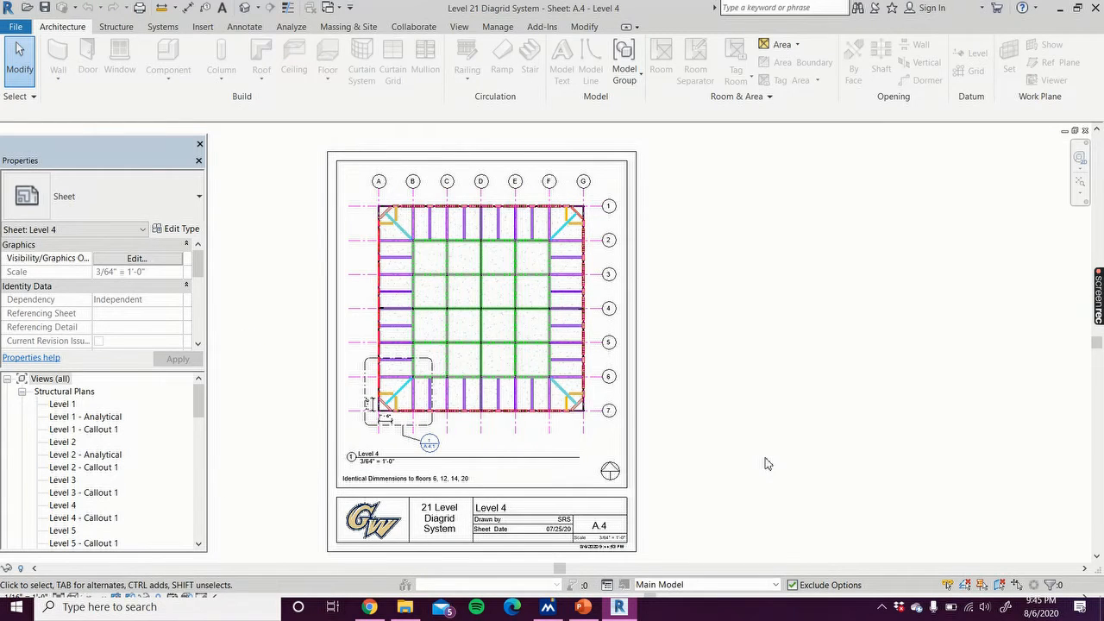
click(1074, 130)
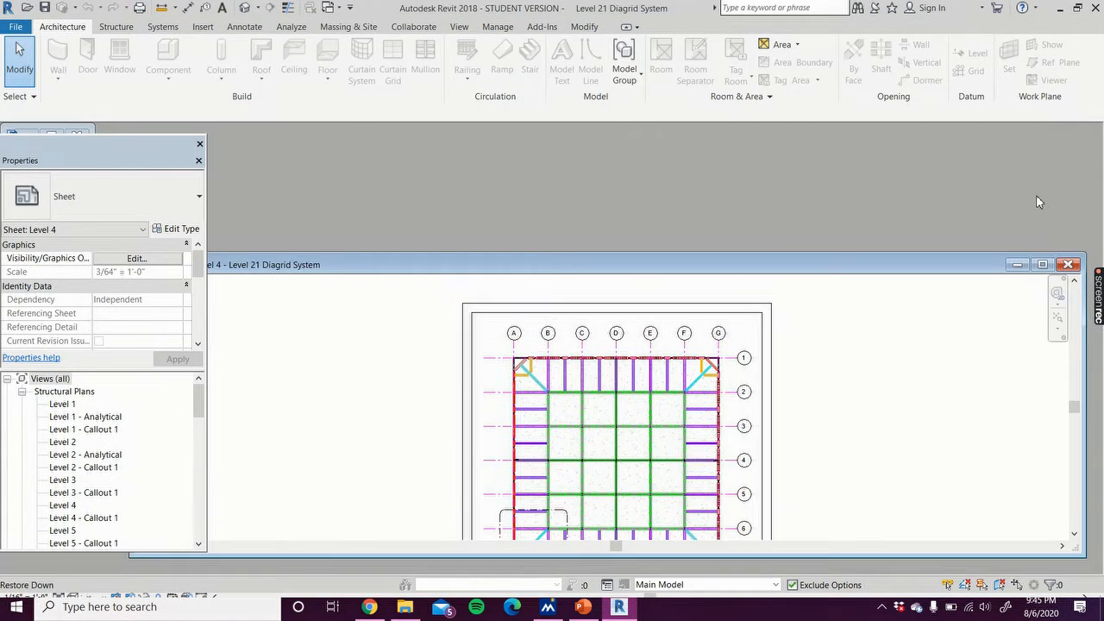
click(54, 136)
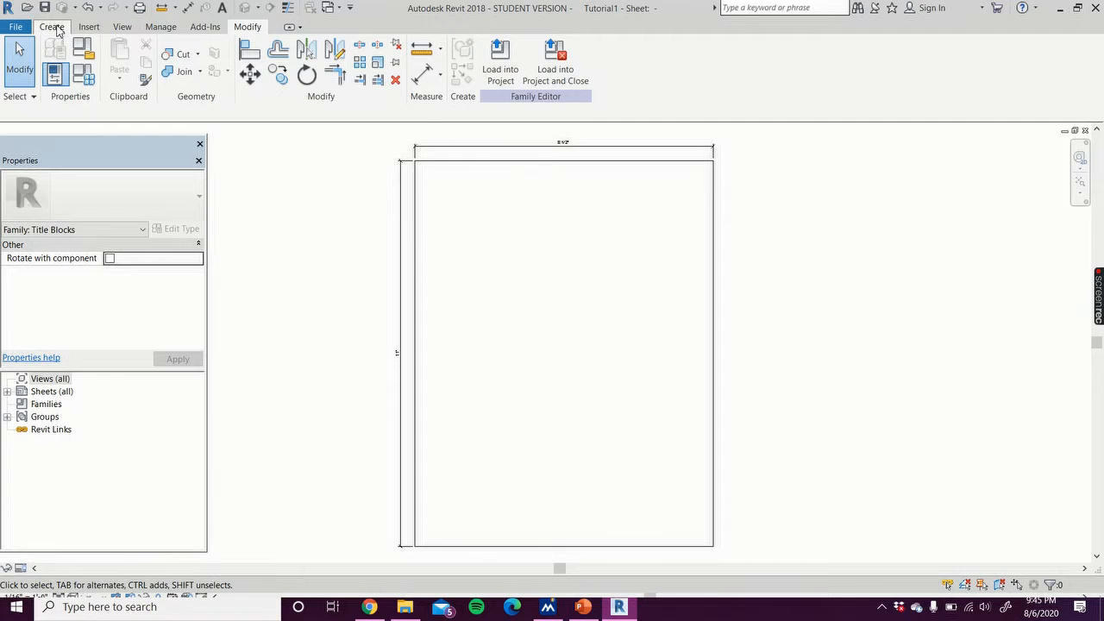
Step: Draw a rectangle about 8 inches wide and 1 1/4 inches tall near the sheet's bottom edge
click(54, 27)
click(114, 57)
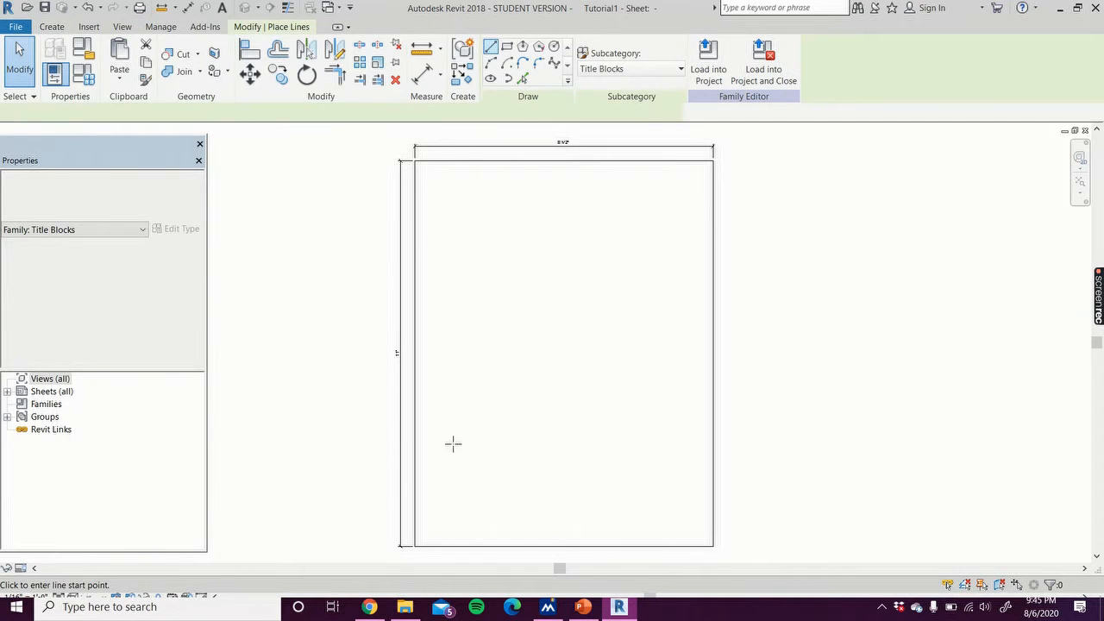
scroll(424, 539, up, 3)
click(507, 49)
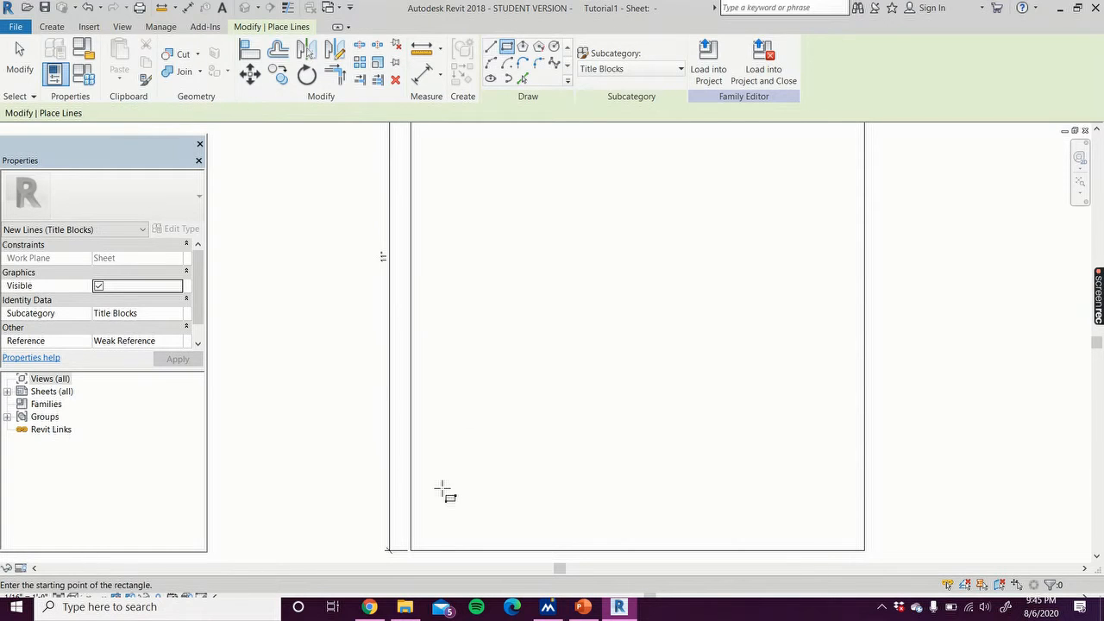
click(424, 537)
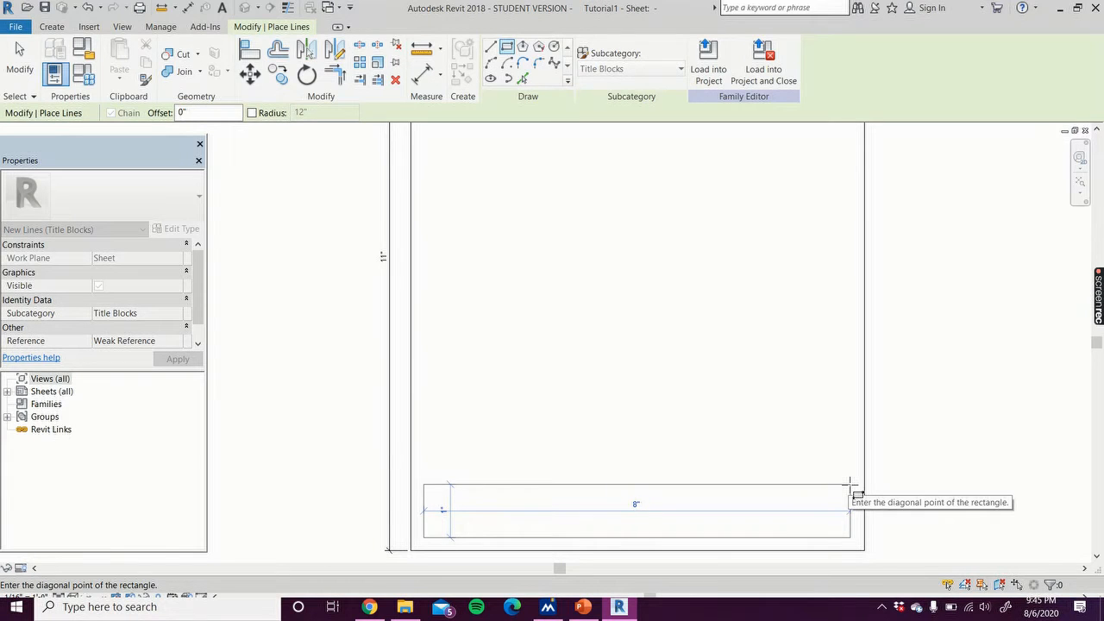
click(850, 477)
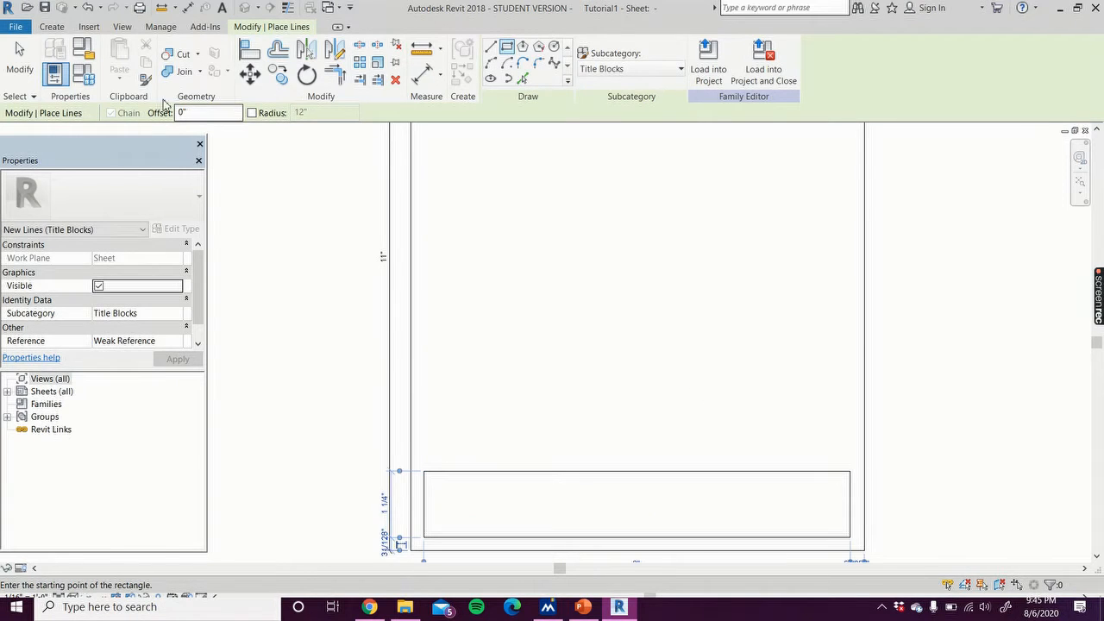
click(20, 65)
Step: Set the rectangle's bottom edge 1/4 inch from the sheet's bottom border
click(446, 537)
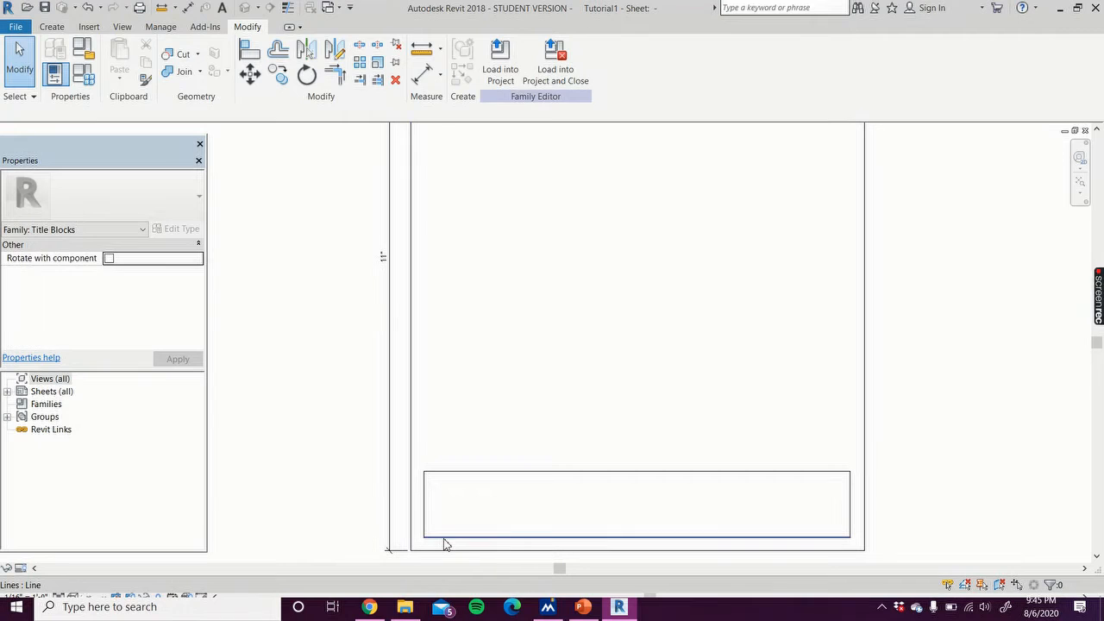
click(384, 541)
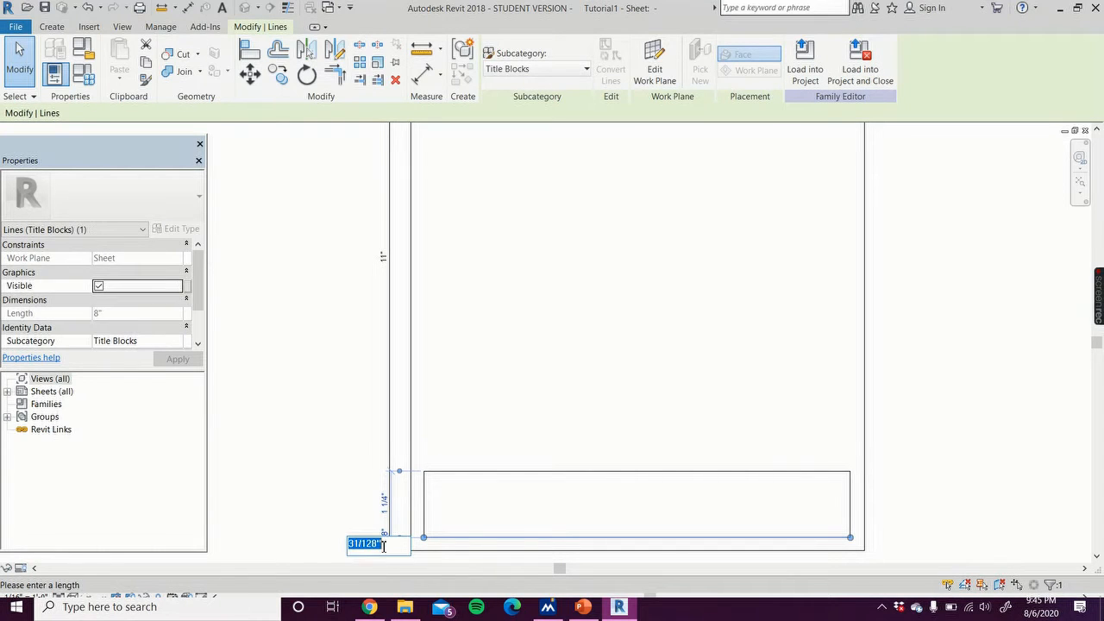
text(1/4)
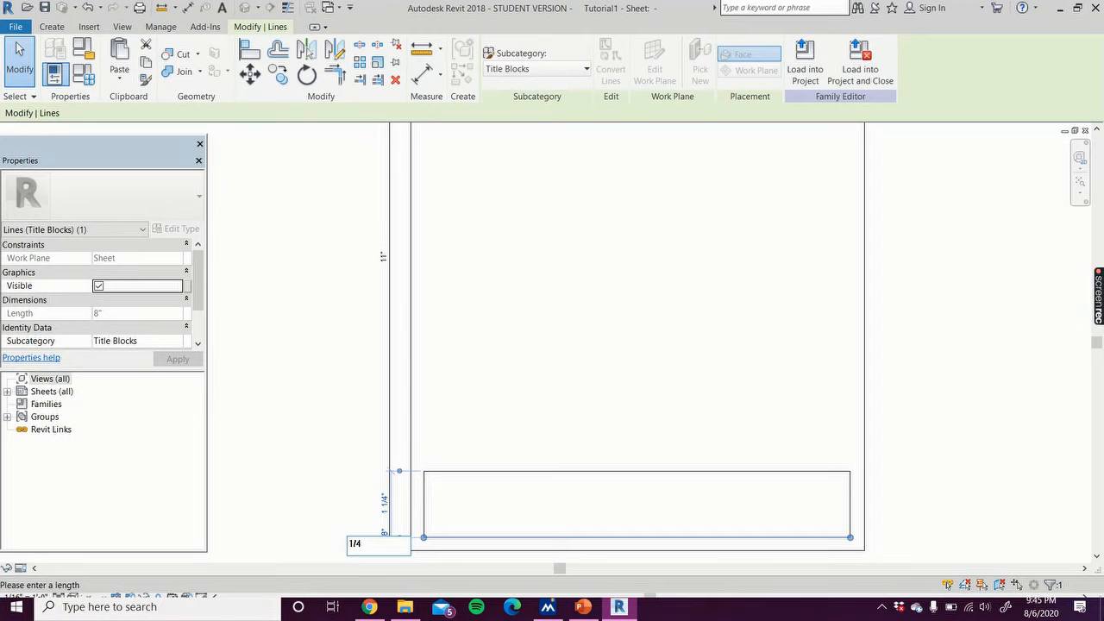
text(")
key(Return)
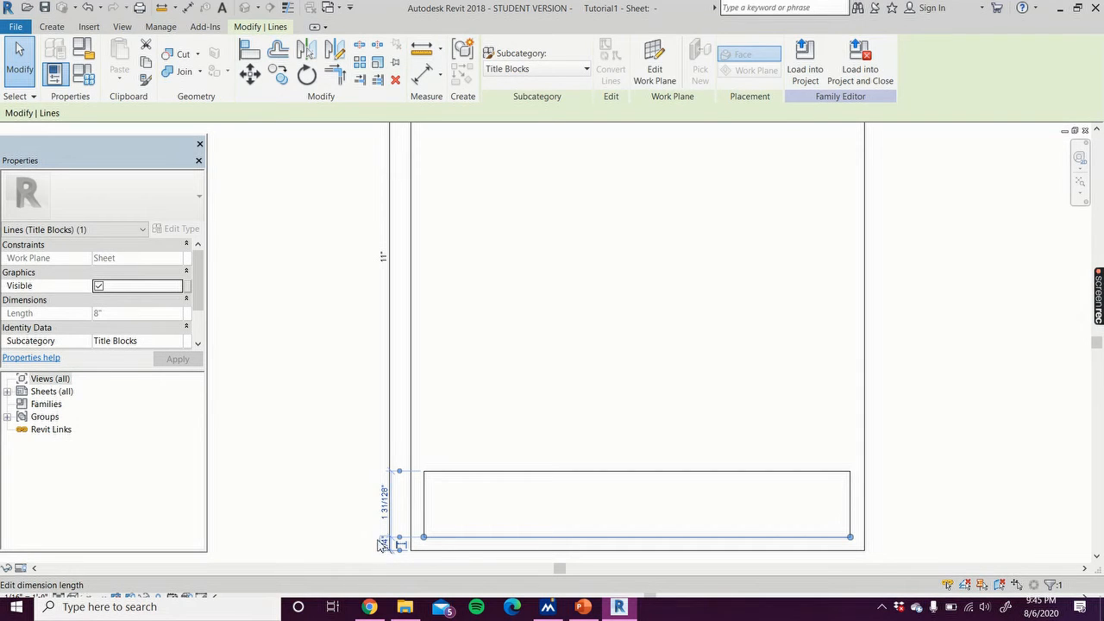
Step: Set the rectangle's height to 5/4 inch (1 1/4 inches)
click(445, 473)
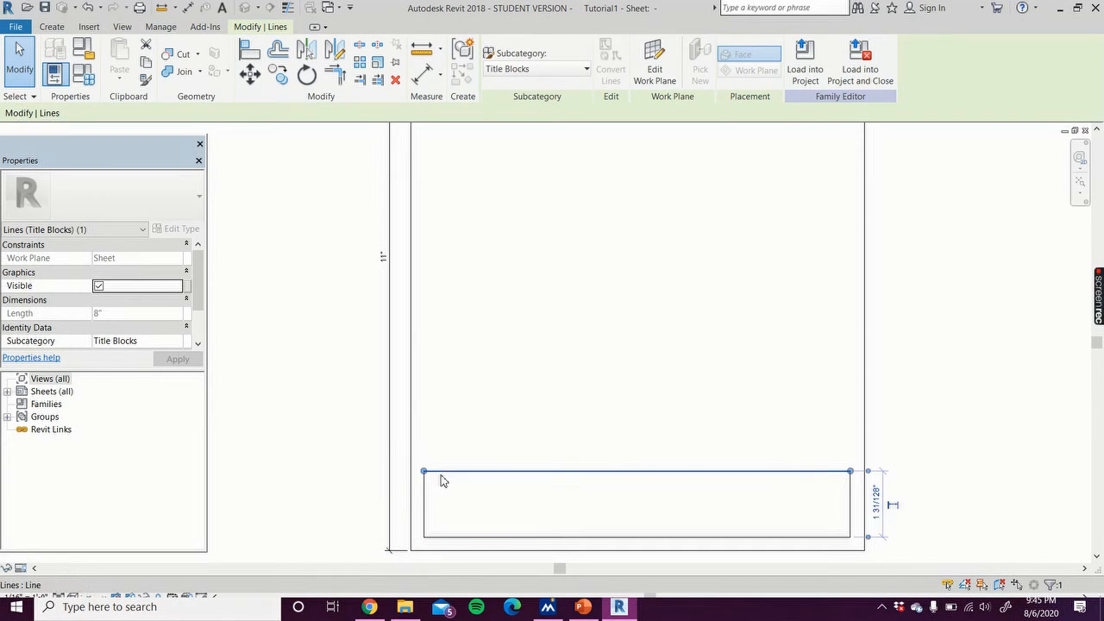
click(876, 502)
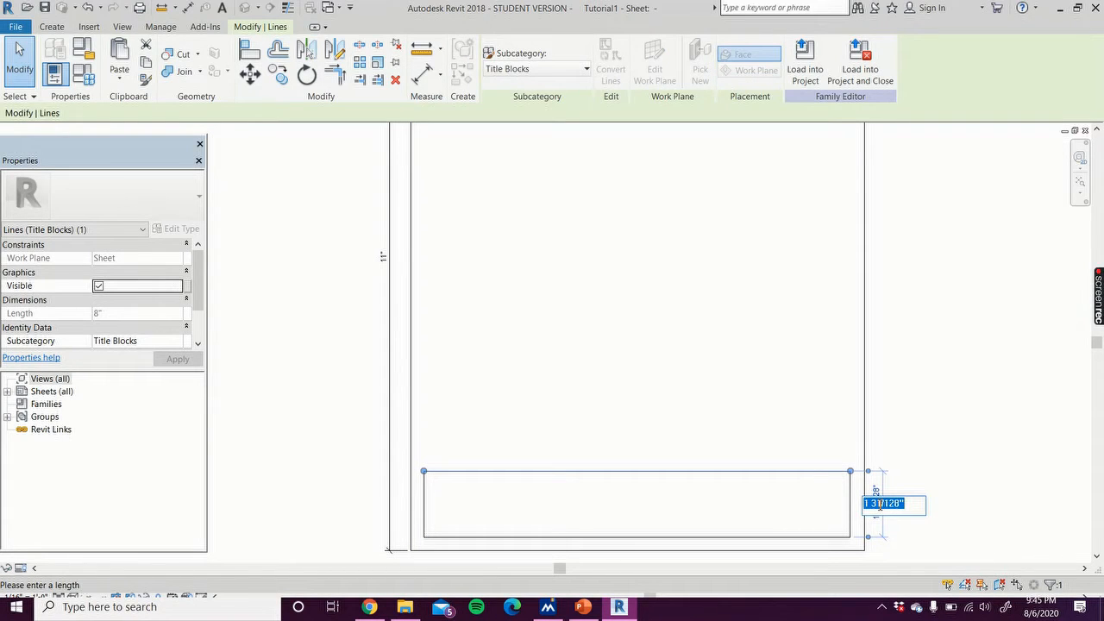
text(5/4")
key(Return)
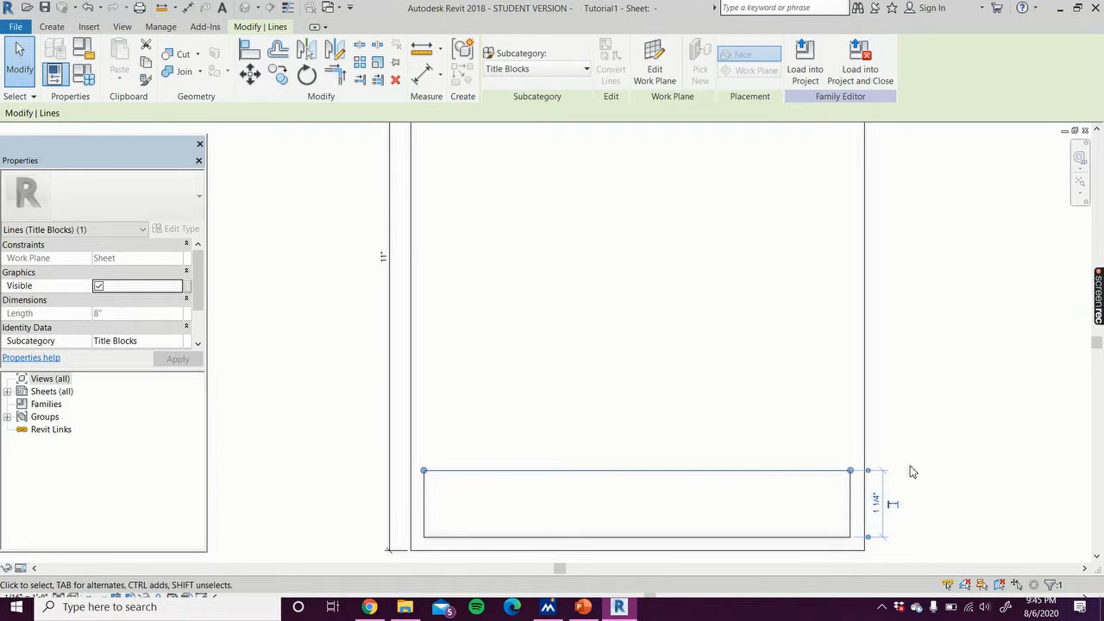
Step: Set the rectangle's left edge 1/4 inch from the sheet's left border
click(424, 515)
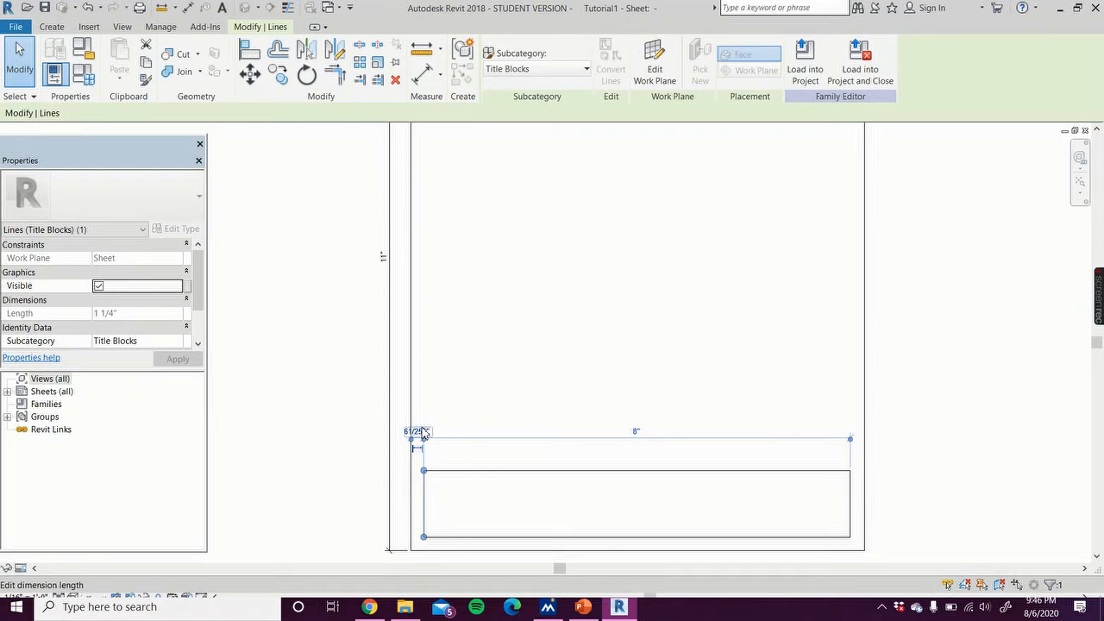
click(420, 432)
text(1/)
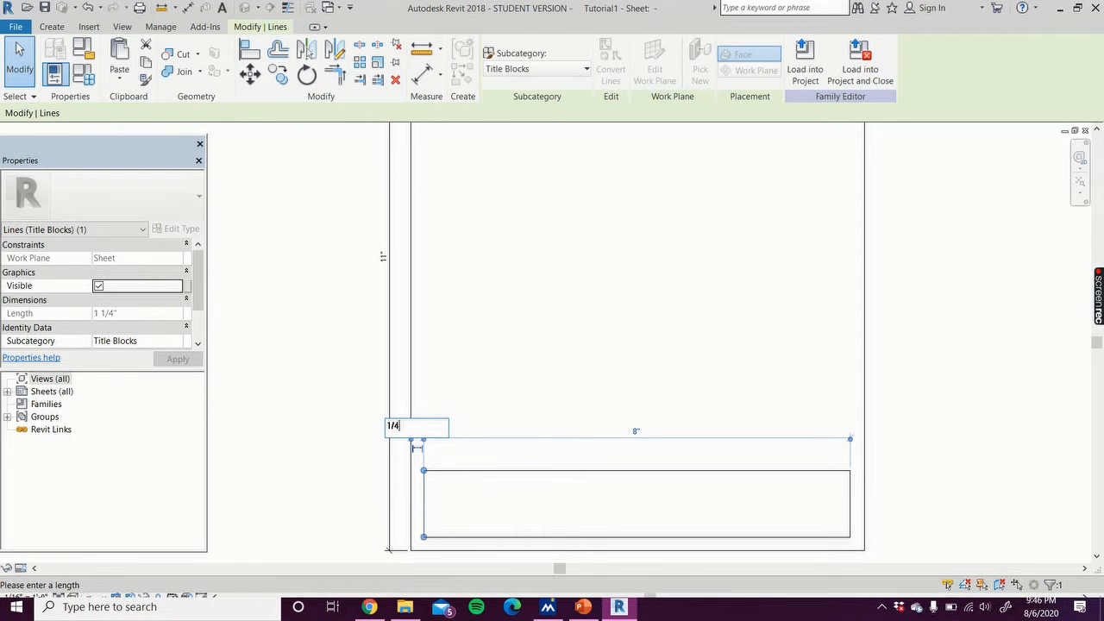
text(4")
key(Return)
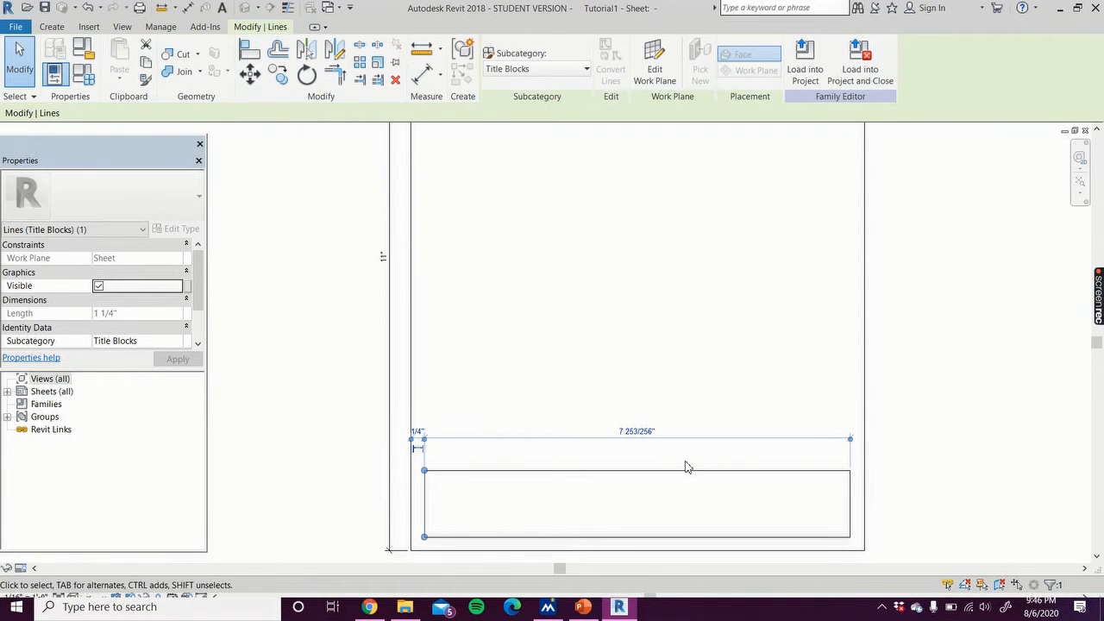
Step: Set the rectangle's right edge 1/4 inch from the sheet's right border
click(854, 497)
middle_drag(892, 547, 884, 485)
scroll(856, 507, up, 5)
click(850, 511)
text(1/4)
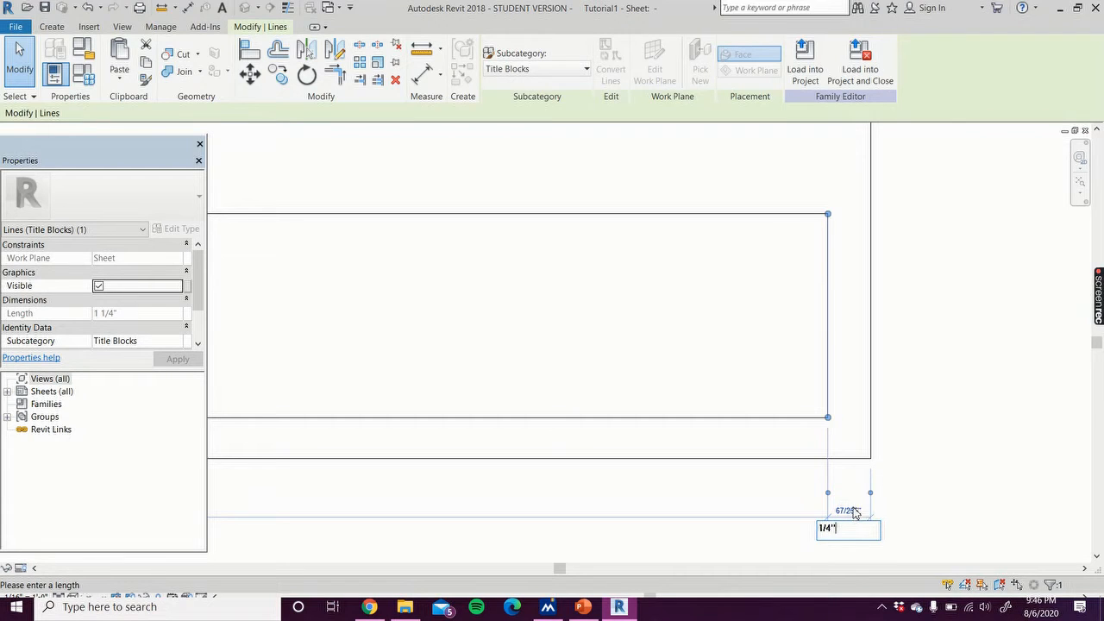
key(Return)
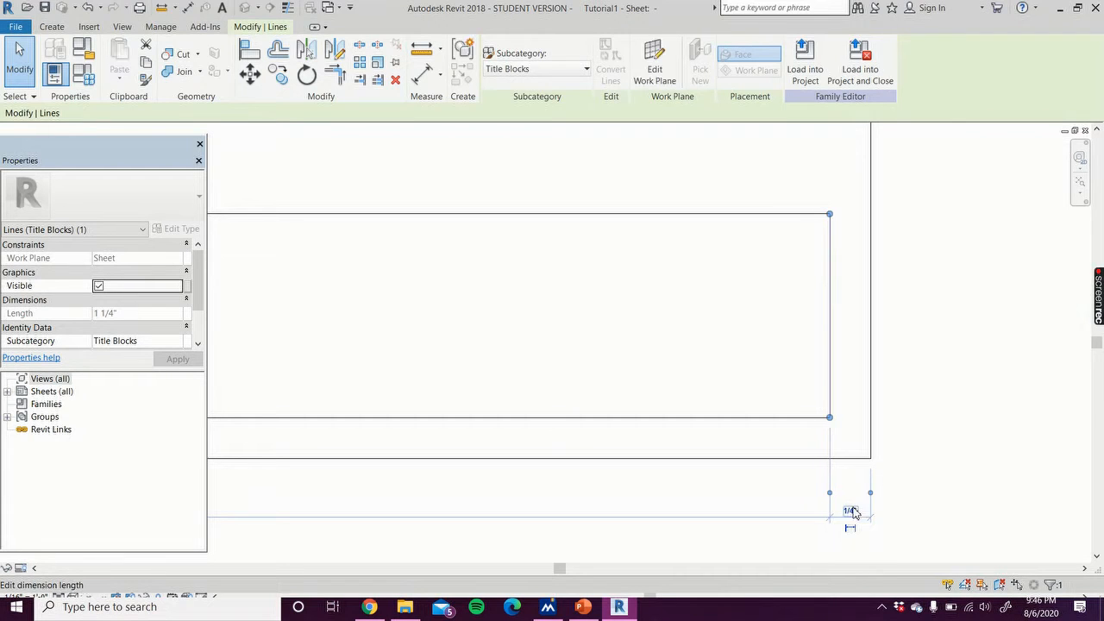
click(939, 452)
scroll(939, 453, down, 3)
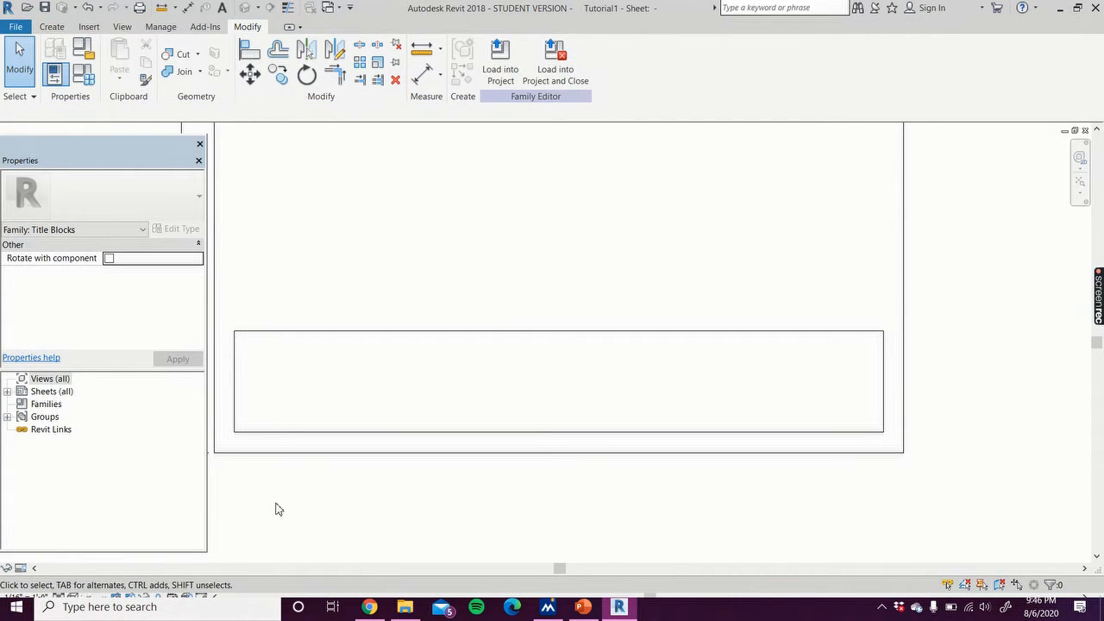
Step: Draw a rectangle framing the drawing area inside the sheet border, from the upper-left corner down to the title box's upper-right corner
scroll(321, 434, down, 4)
middle_drag(345, 461, 377, 544)
scroll(362, 522, down, 1)
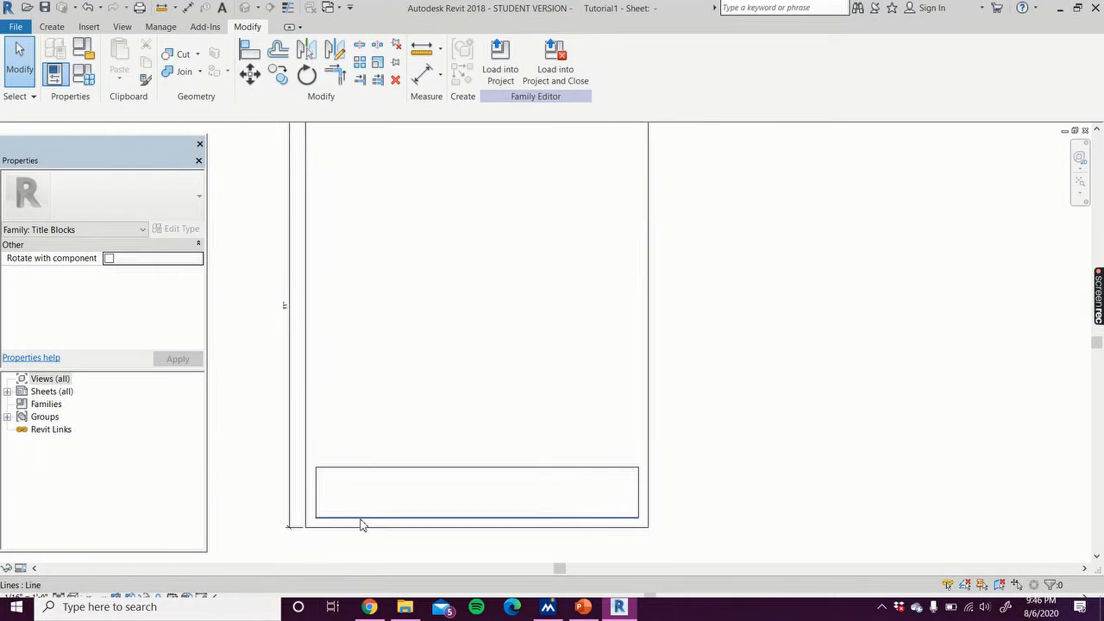
scroll(362, 523, down, 1)
click(88, 27)
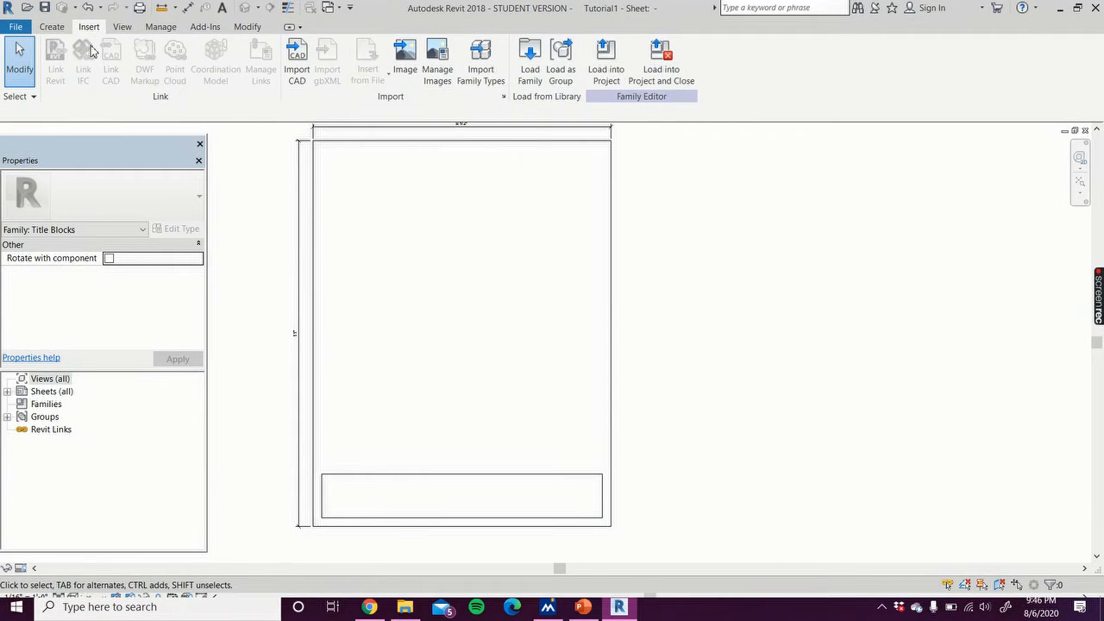
click(52, 27)
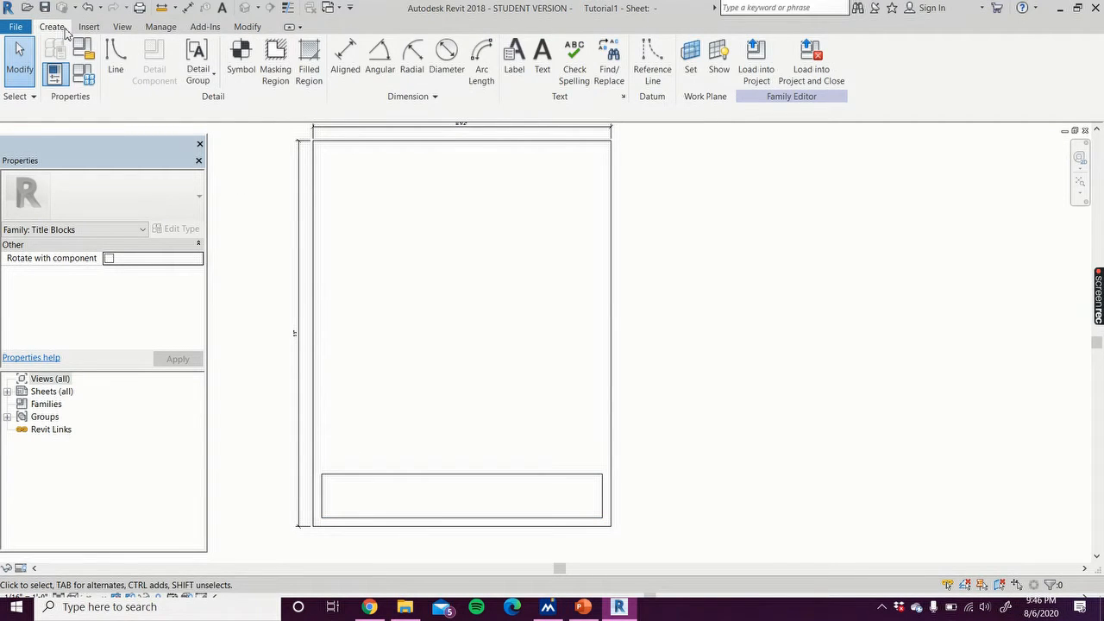
click(119, 62)
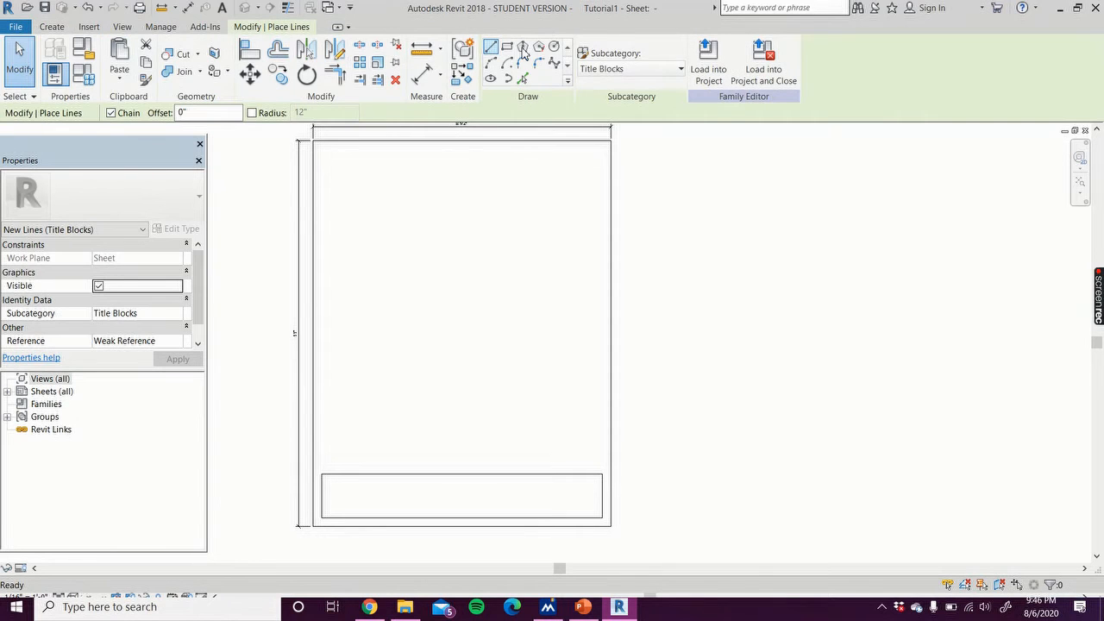
click(506, 47)
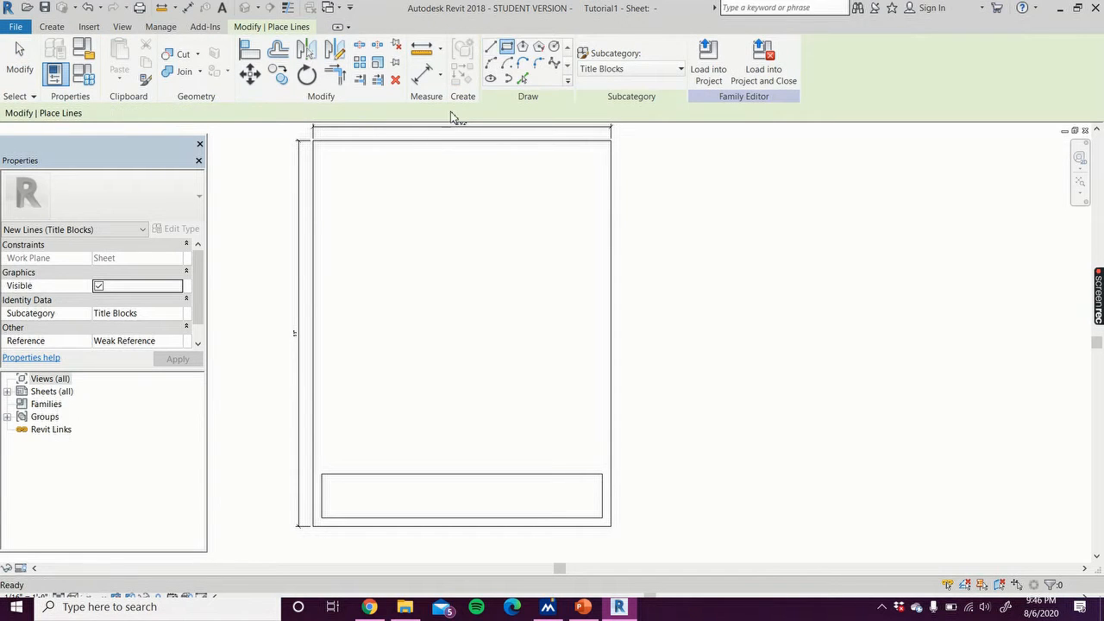
click(322, 150)
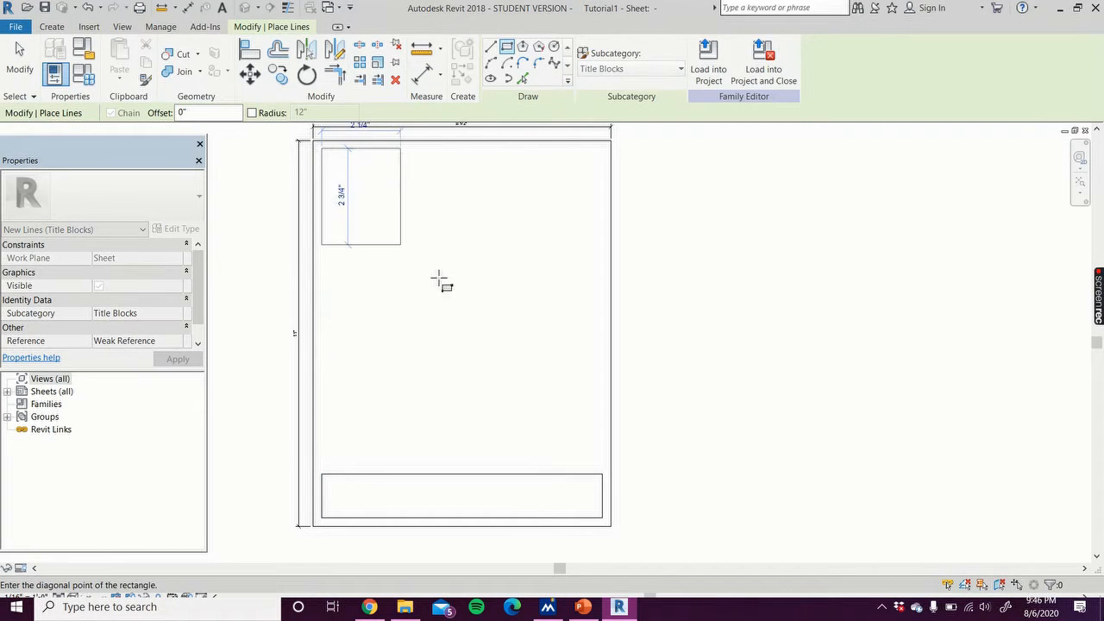
click(601, 467)
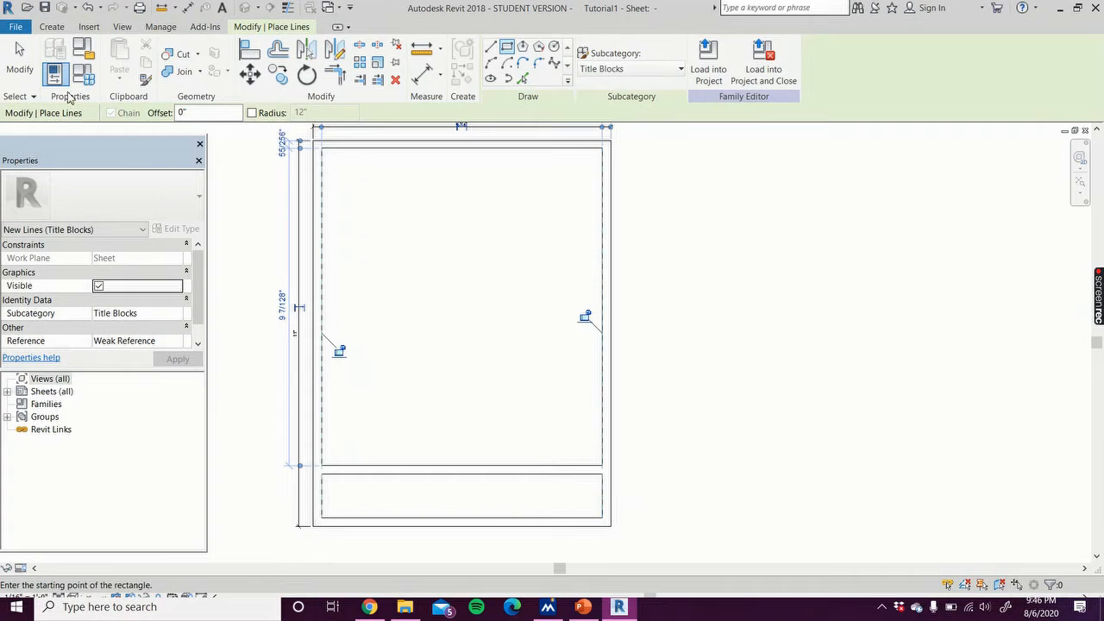
click(20, 59)
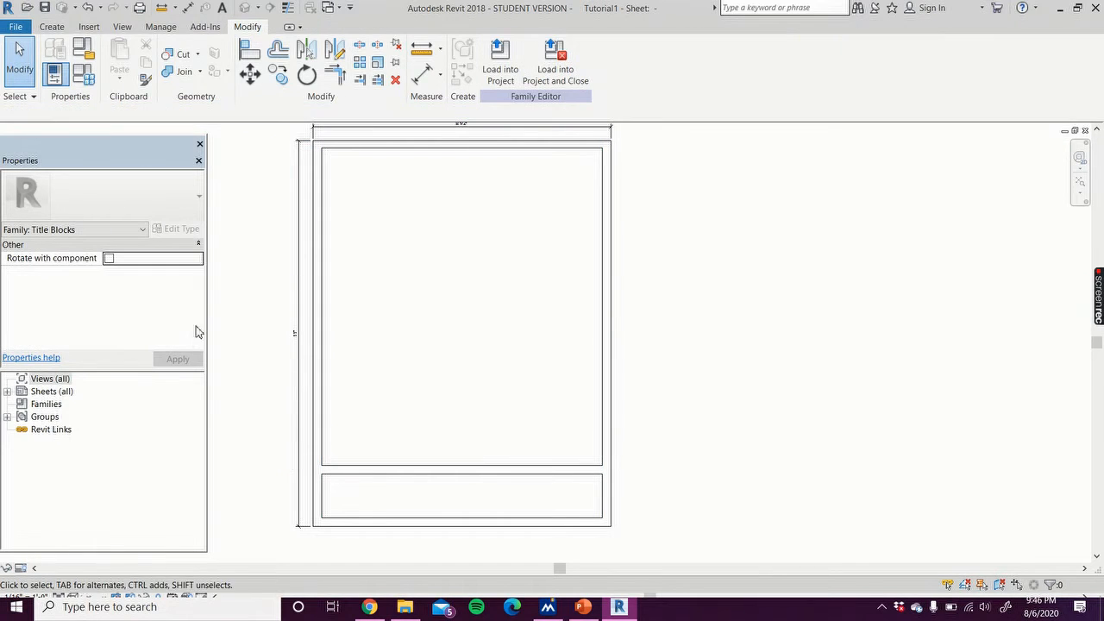
Step: Set the gap between the drawing-area rectangle's bottom edge and the title box to 1/4 inch
click(352, 467)
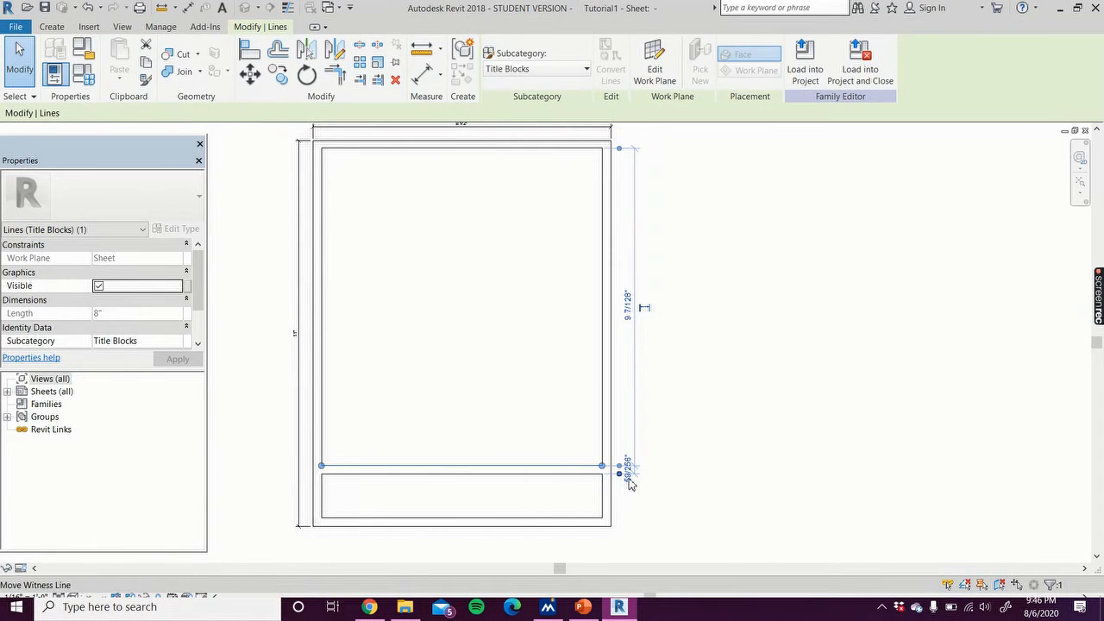
scroll(633, 474, up, 3)
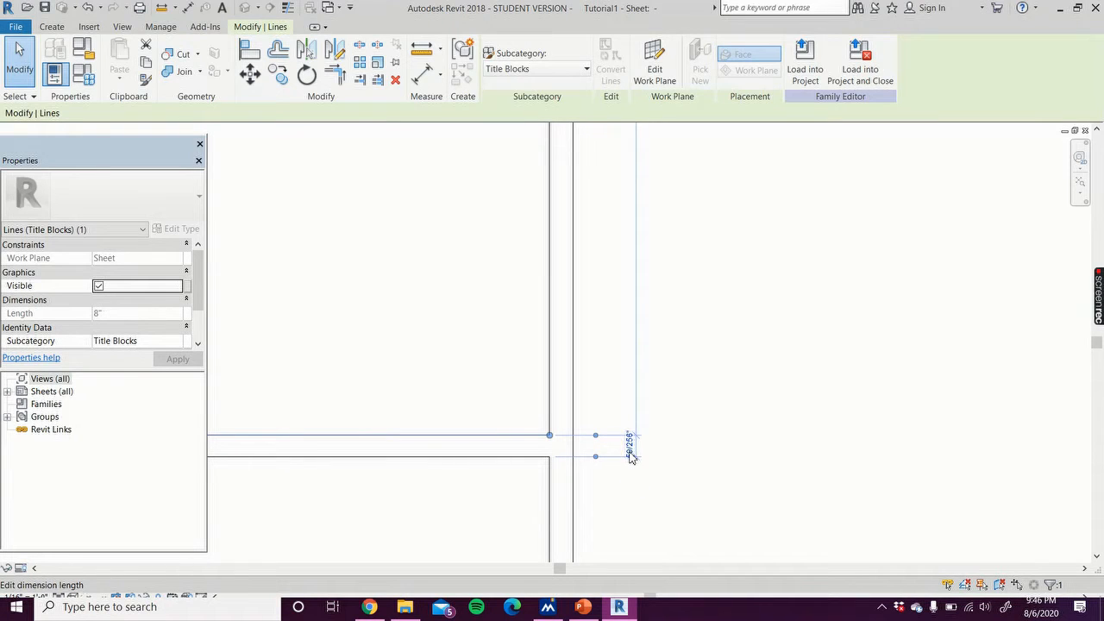
click(631, 448)
text(1/4)
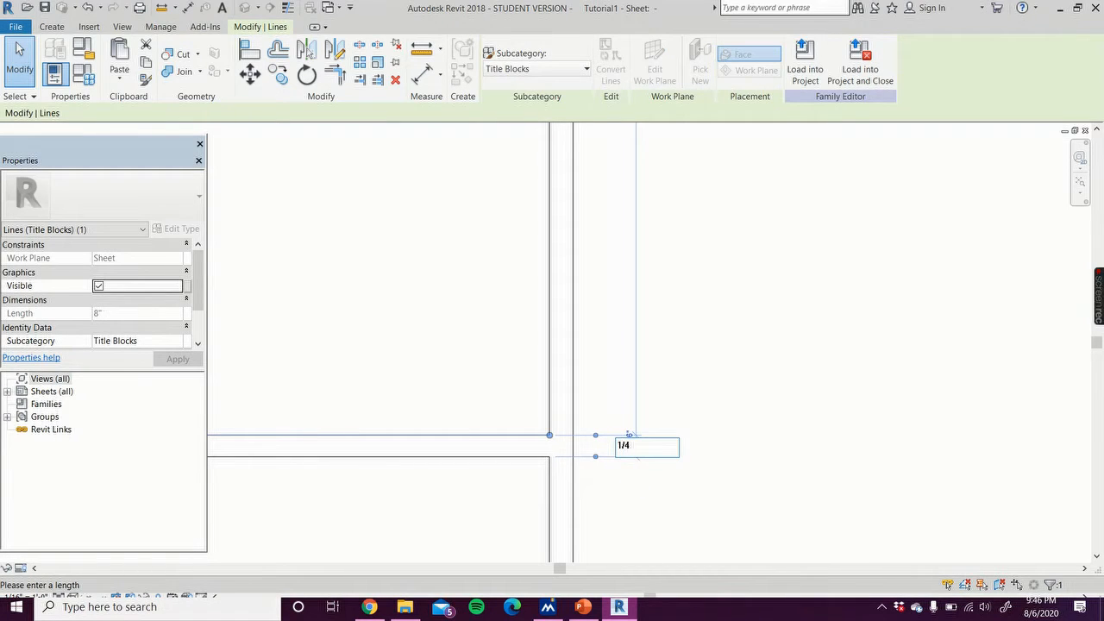
text(")
key(Return)
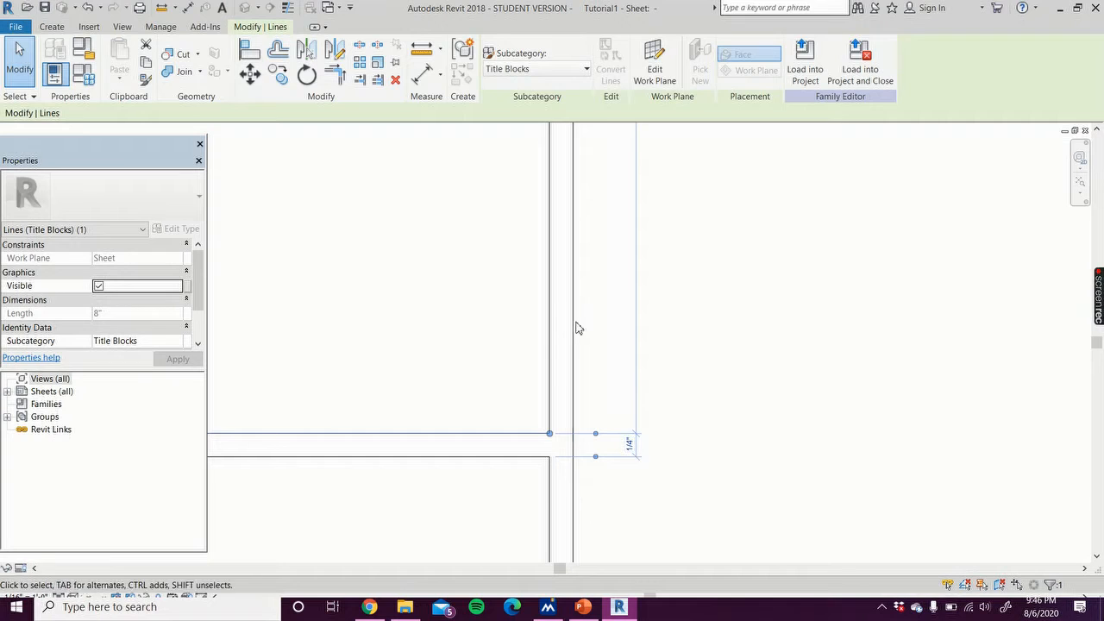
Step: Set the drawing-area rectangle's top edge 1/4 inch from the sheet's top border
click(549, 338)
scroll(601, 319, down, 2)
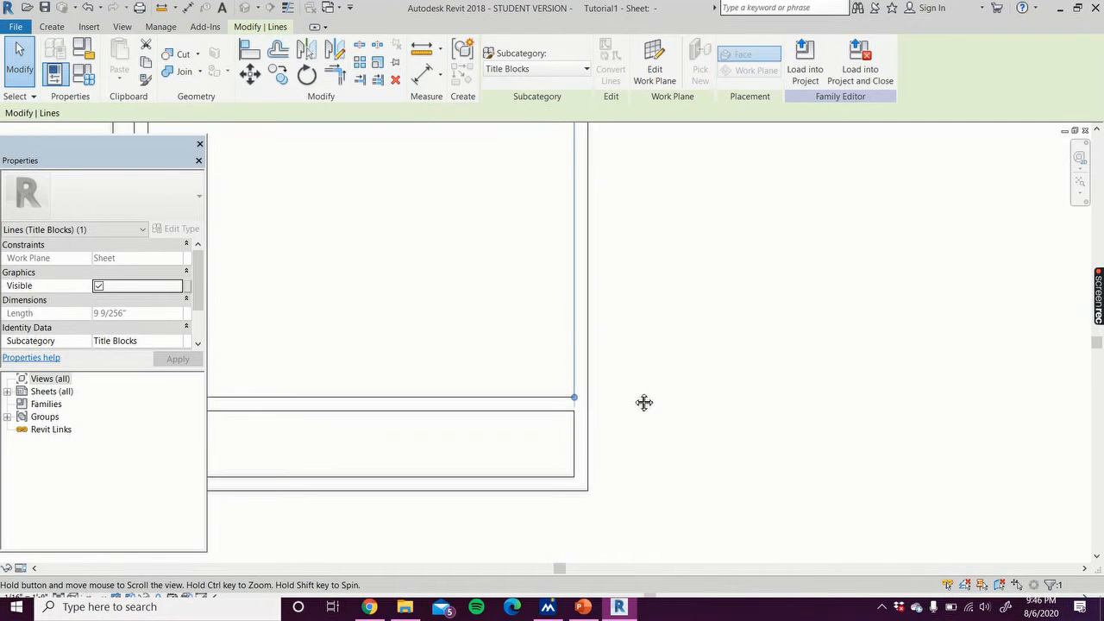
middle_drag(633, 272, 626, 603)
middle_drag(611, 220, 615, 285)
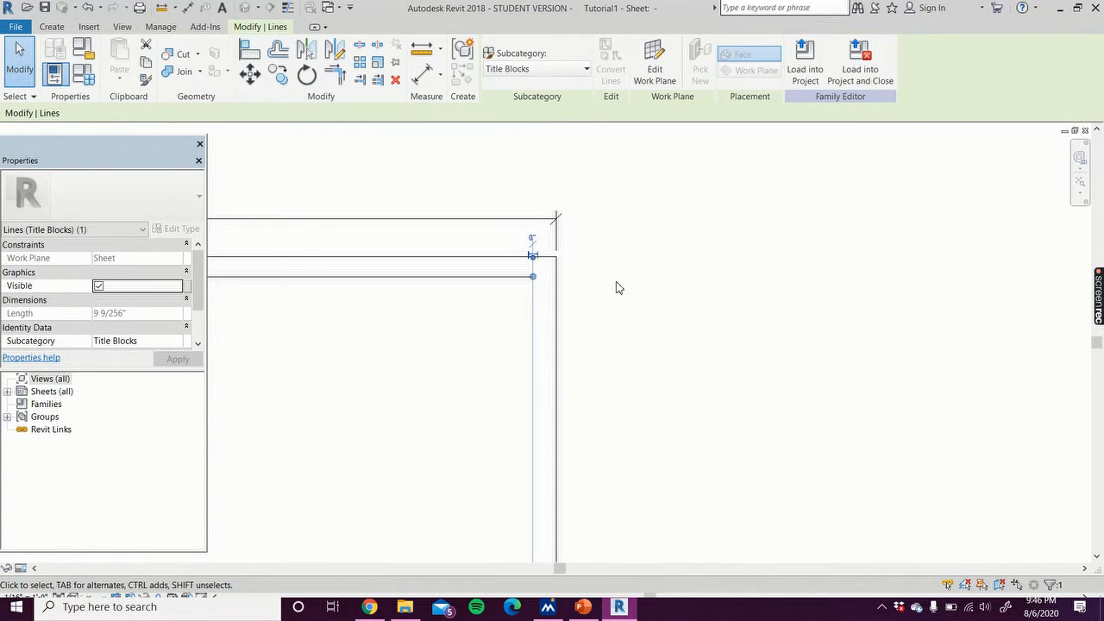
click(616, 285)
middle_drag(354, 342, 560, 365)
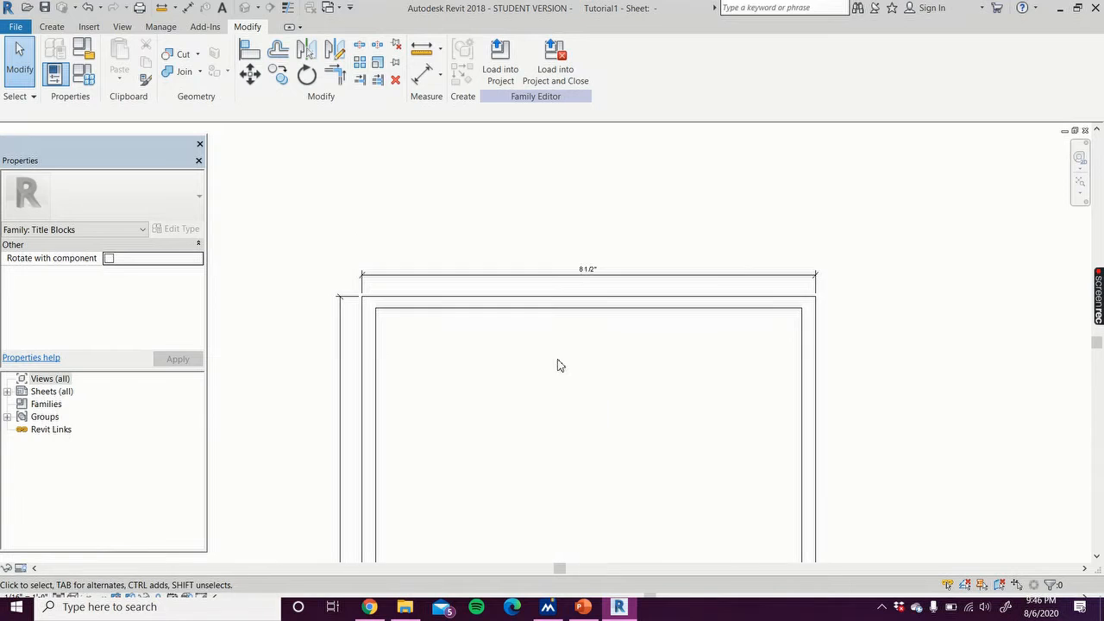
click(415, 317)
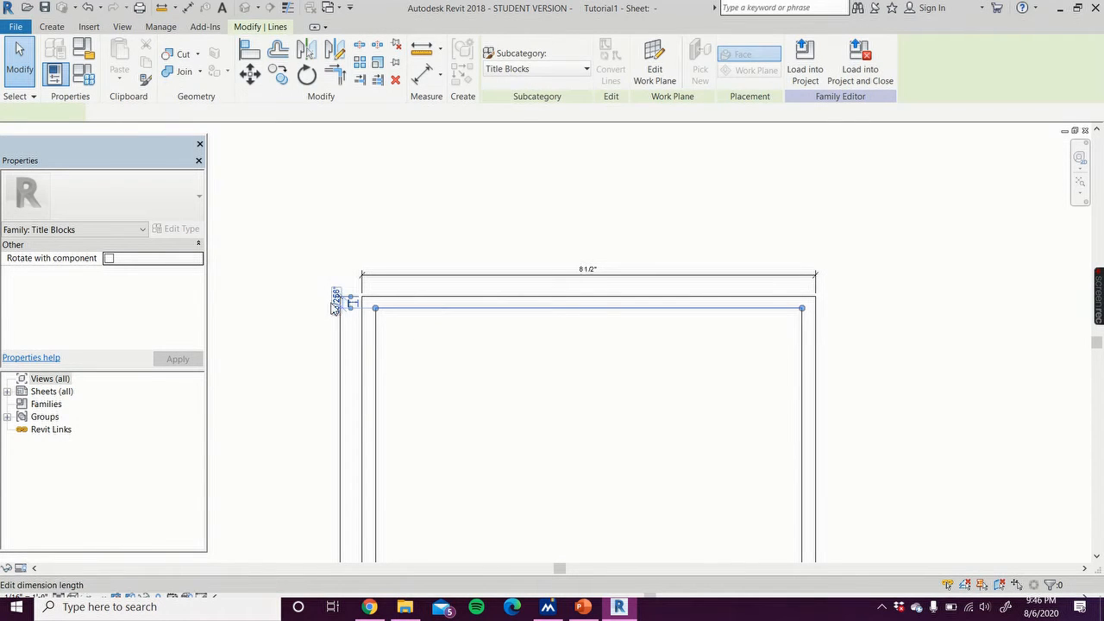
click(337, 301)
text(1/)
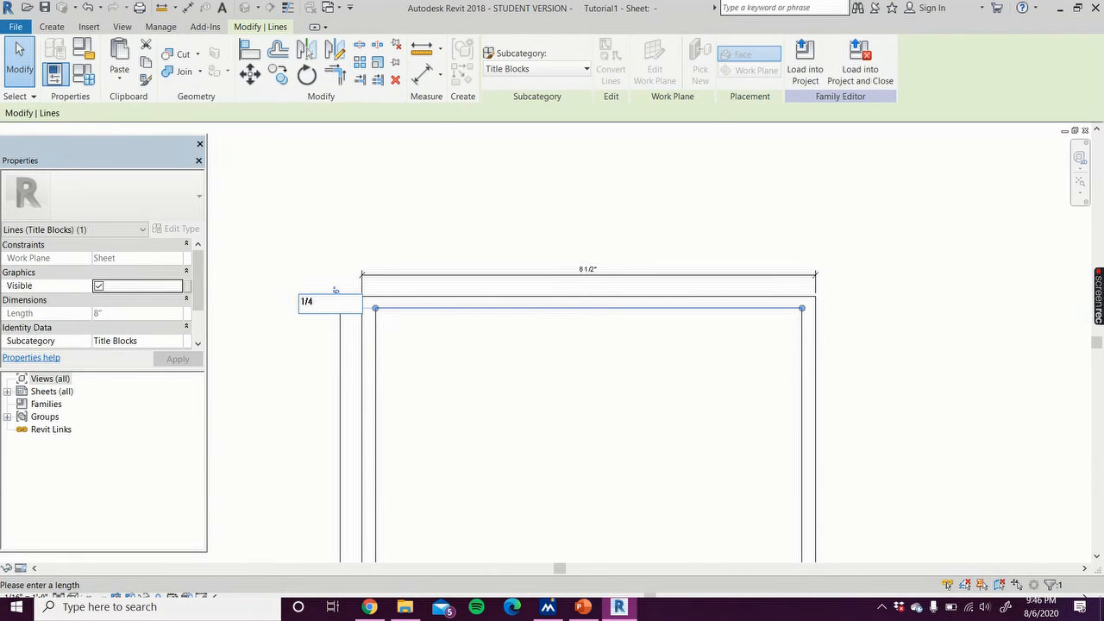
text(4")
key(Return)
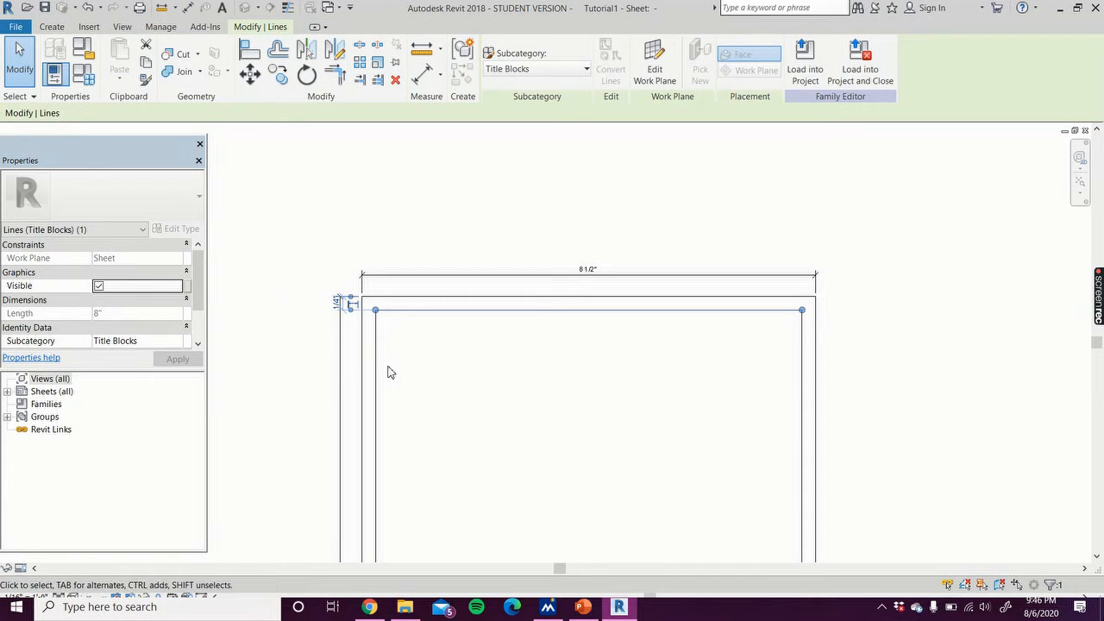
Step: Draw two vertical dividers across the title box, about 1 1/4 inch from its left edge and 1 1/2 inch apart
click(381, 376)
middle_drag(305, 391, 291, 190)
scroll(275, 188, down, 2)
click(243, 463)
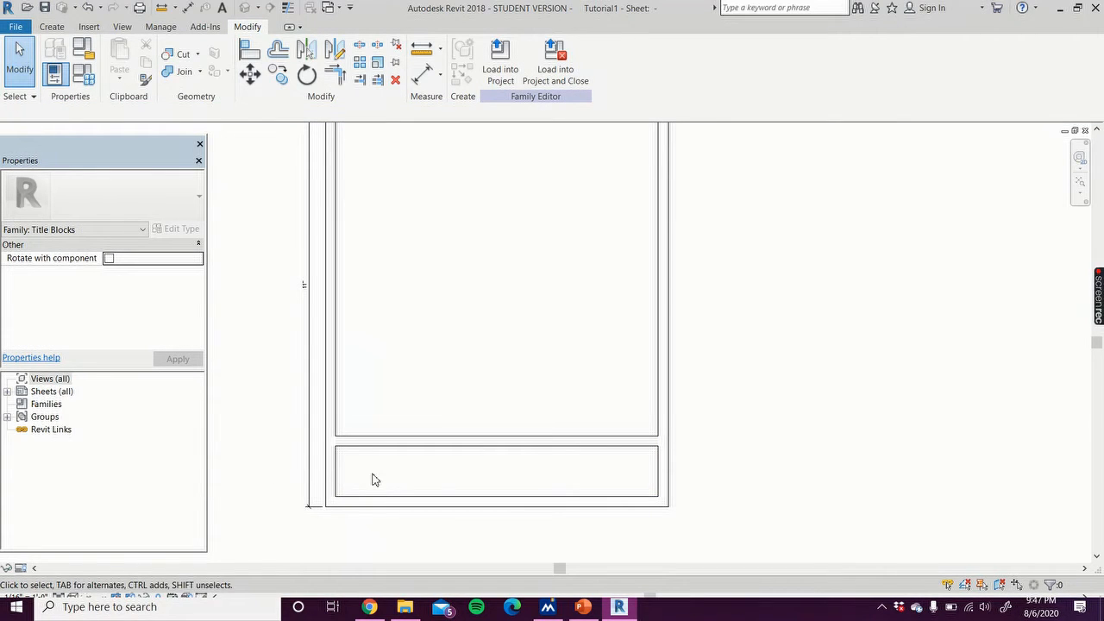
click(88, 27)
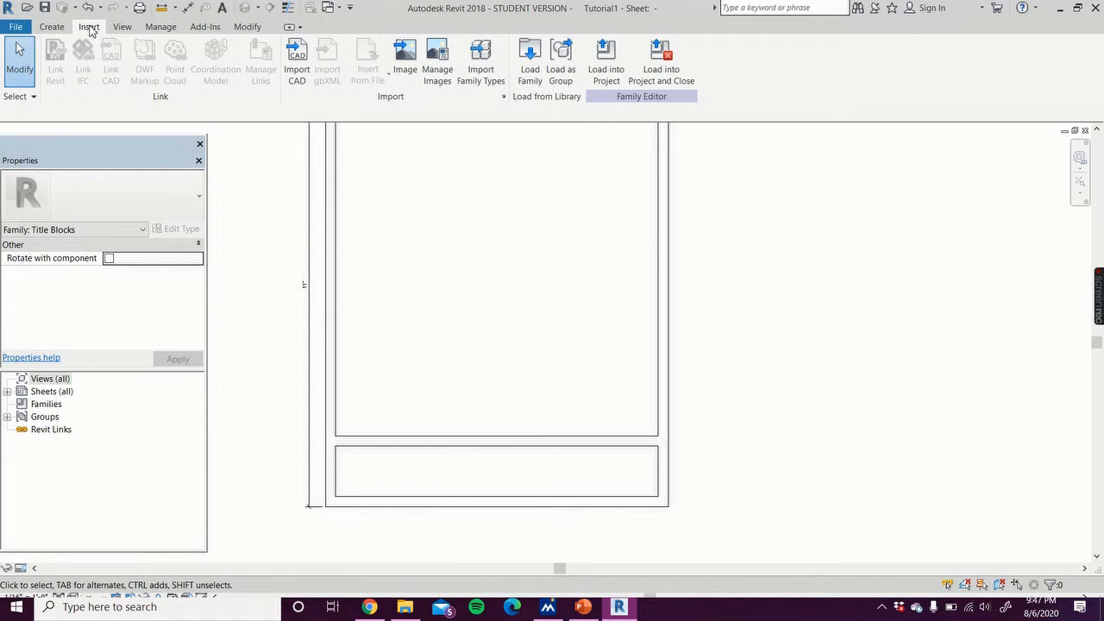
click(52, 26)
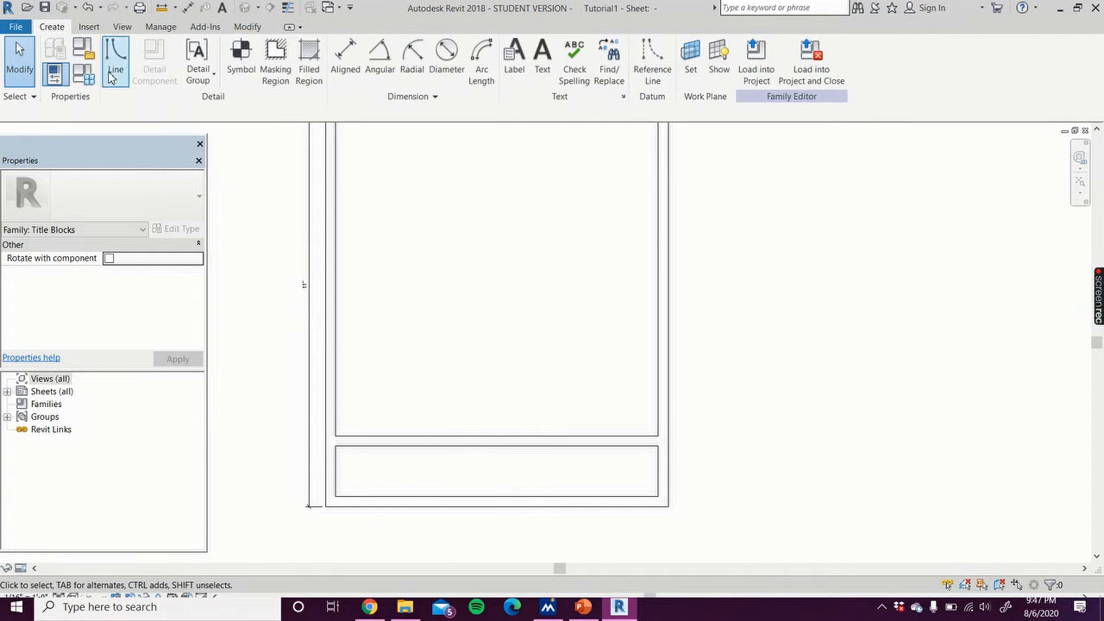
click(114, 59)
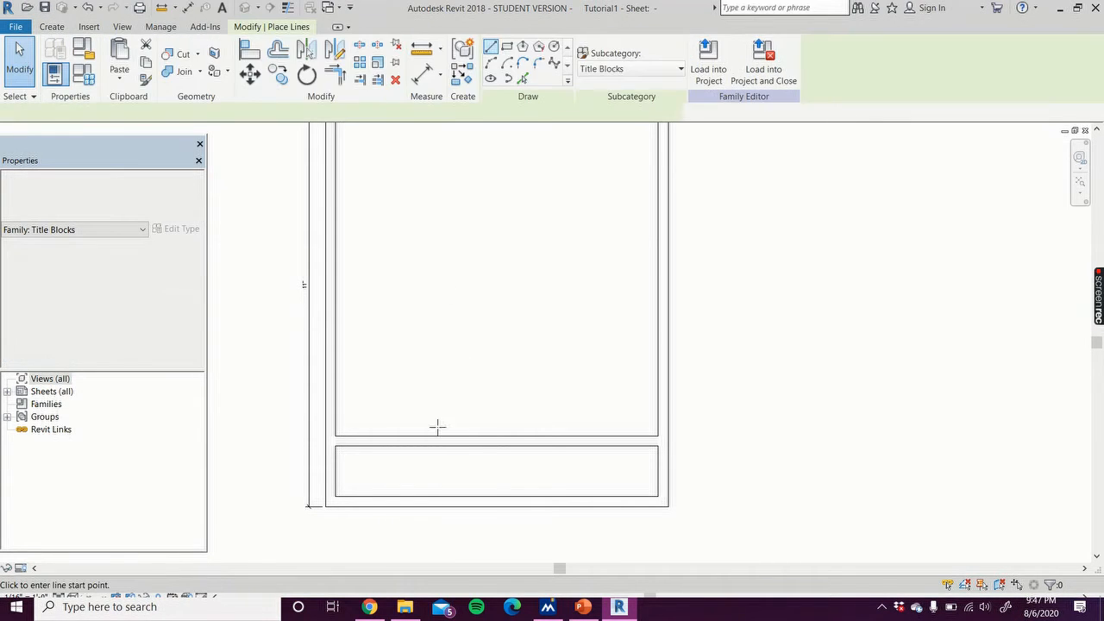
click(395, 497)
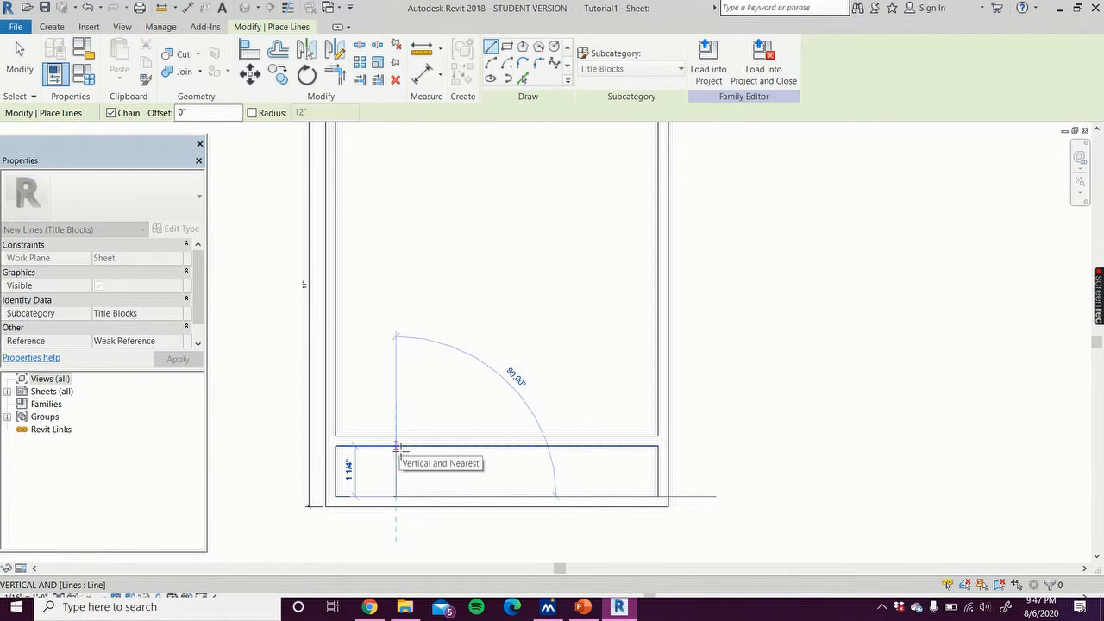
click(396, 445)
key(Escape)
click(457, 496)
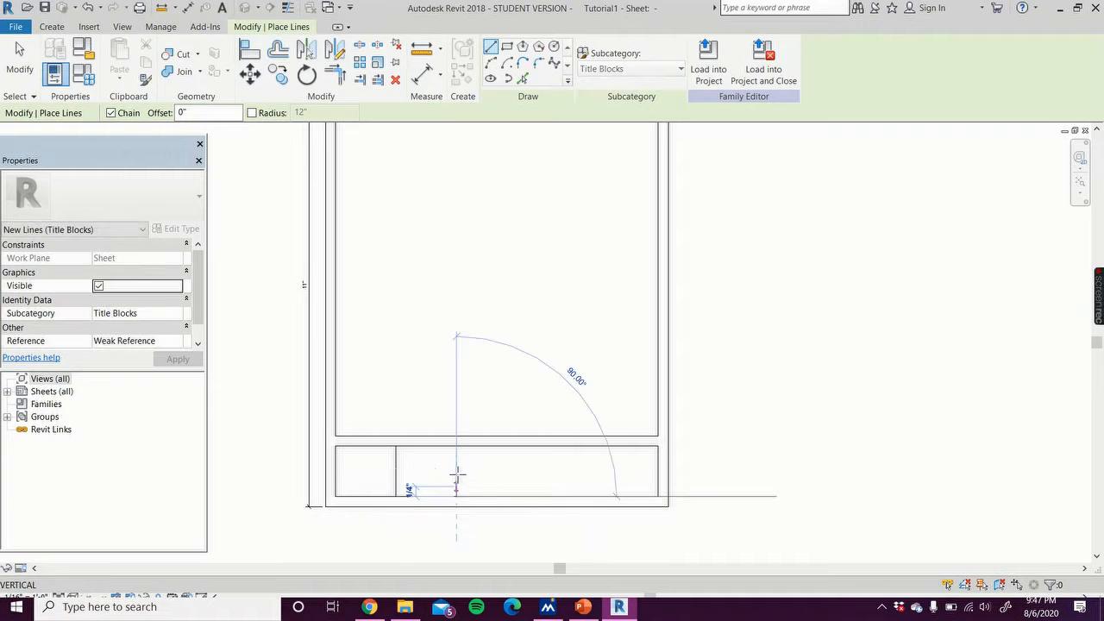
click(457, 446)
key(Escape)
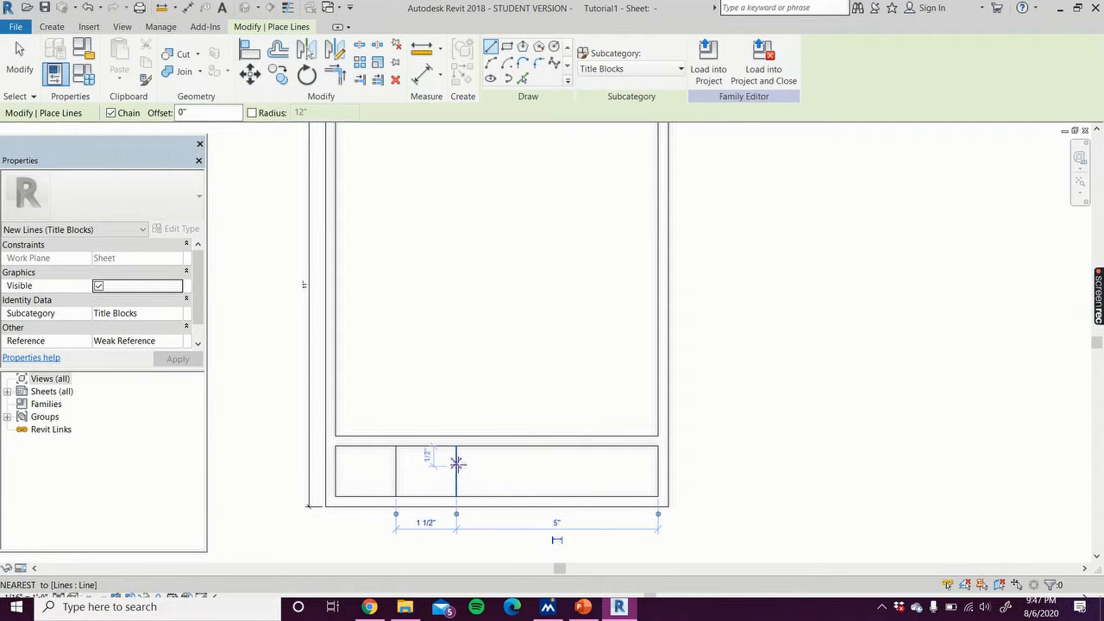
Step: Draw a horizontal line 1/2 inch below the title box top from the second divider to the right edge, plus a vertical line 1 1/2 inch from the right edge up to it
click(456, 465)
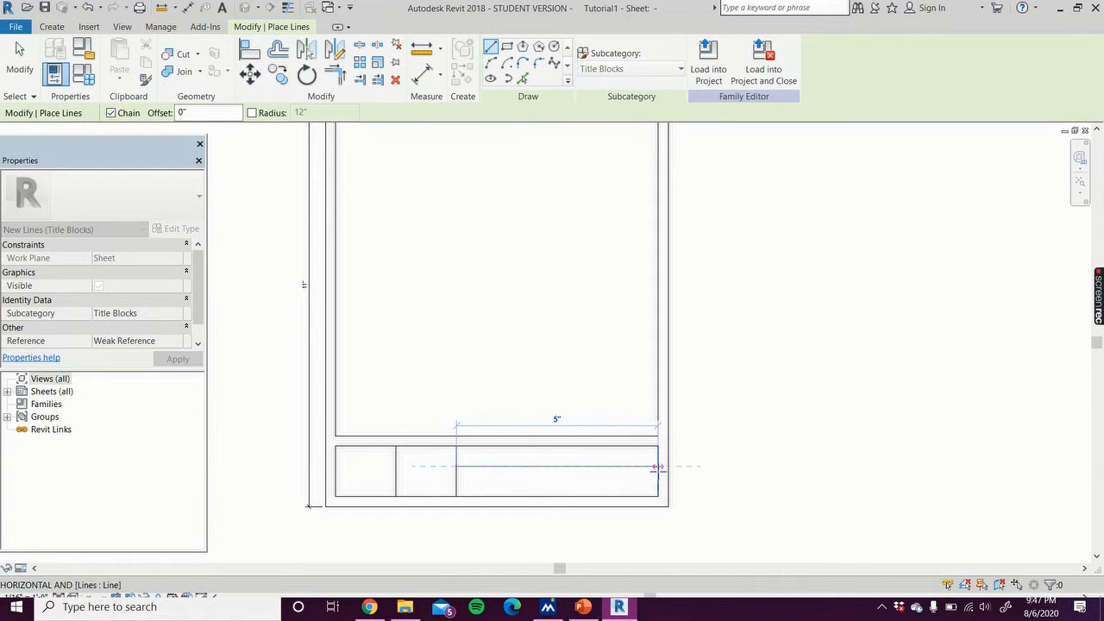
click(657, 467)
key(Escape)
scroll(507, 498, up, 2)
scroll(507, 497, up, 1)
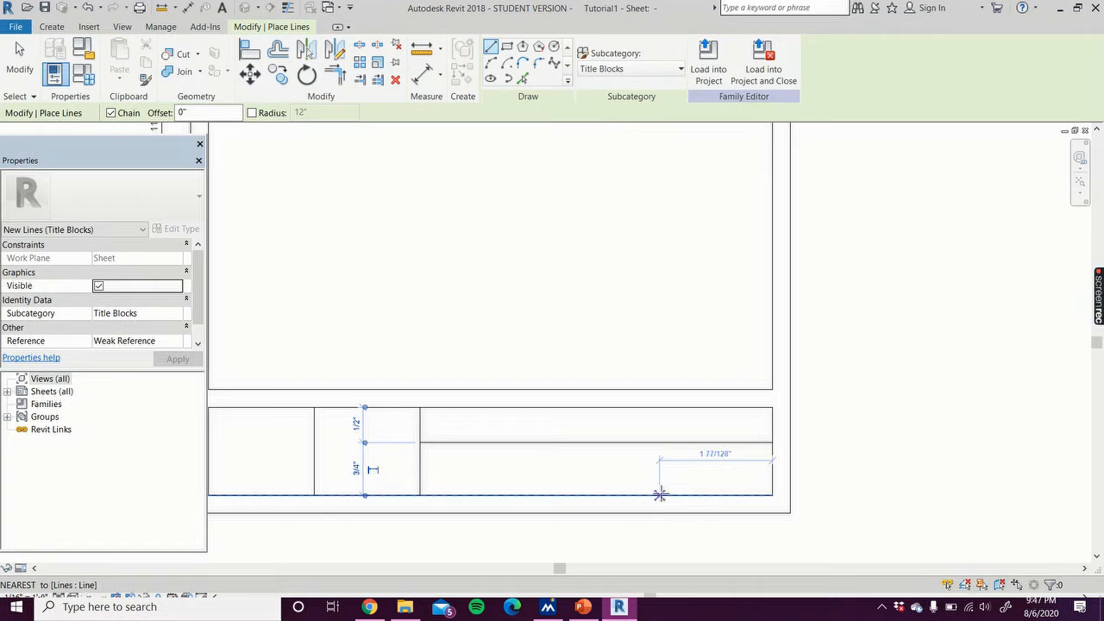
click(662, 494)
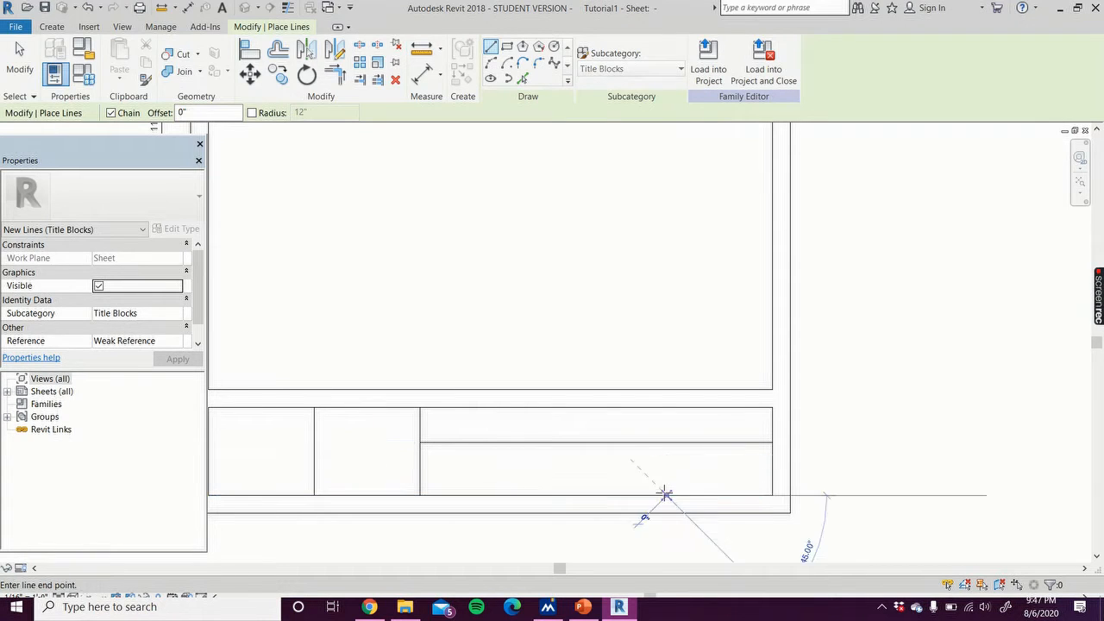
click(666, 444)
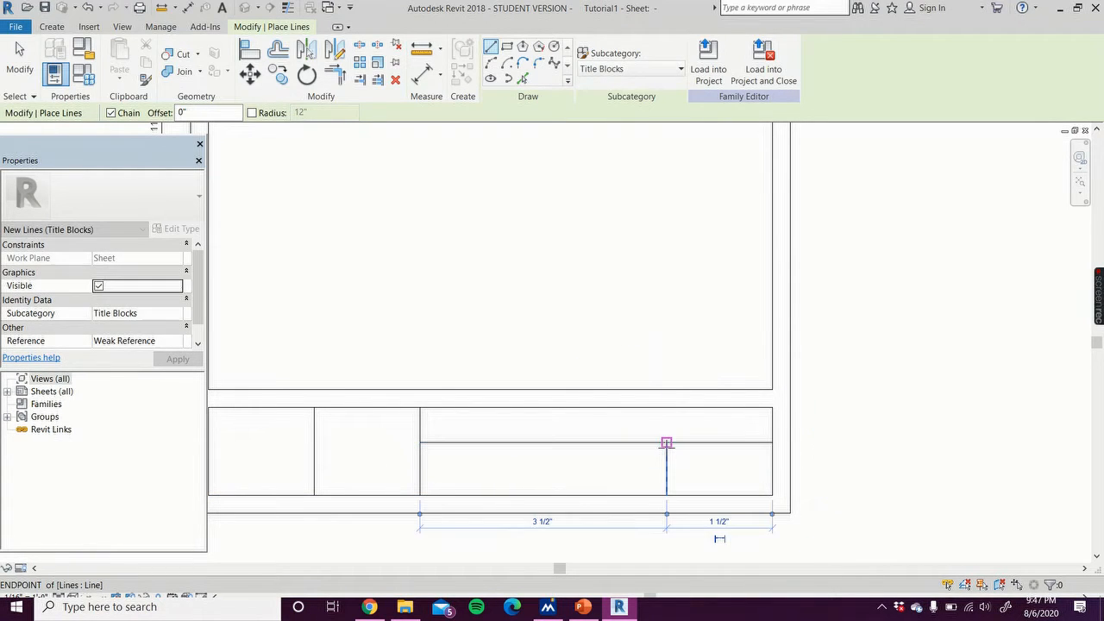
Step: Draw two horizontal lines 1/4 and 1/2 inch above the title box's bottom across its lower-right section
click(666, 477)
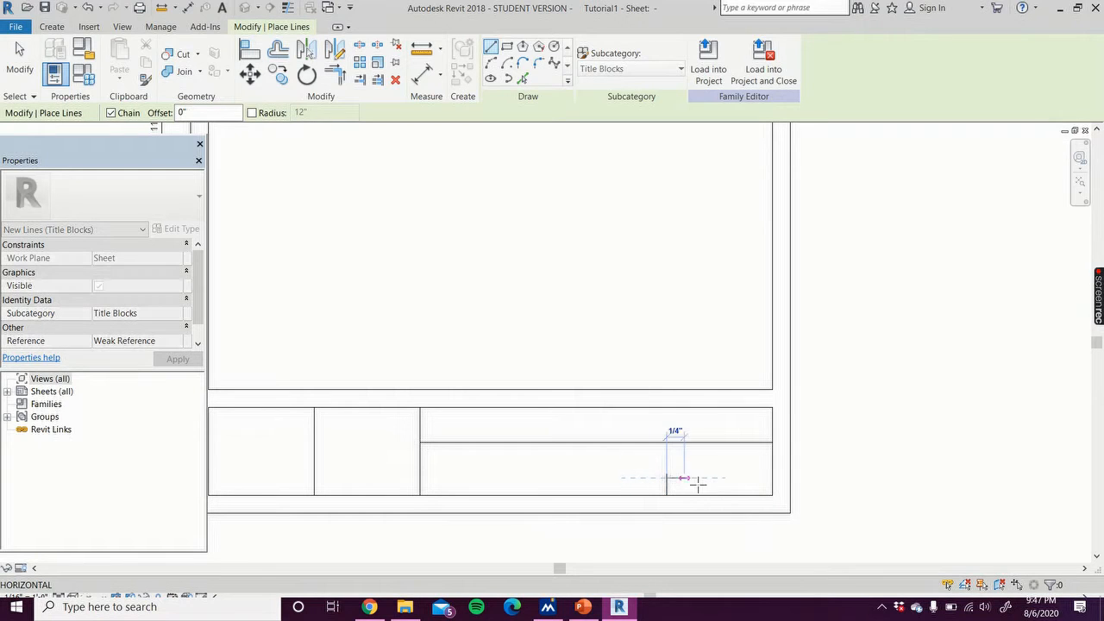
click(773, 478)
click(665, 478)
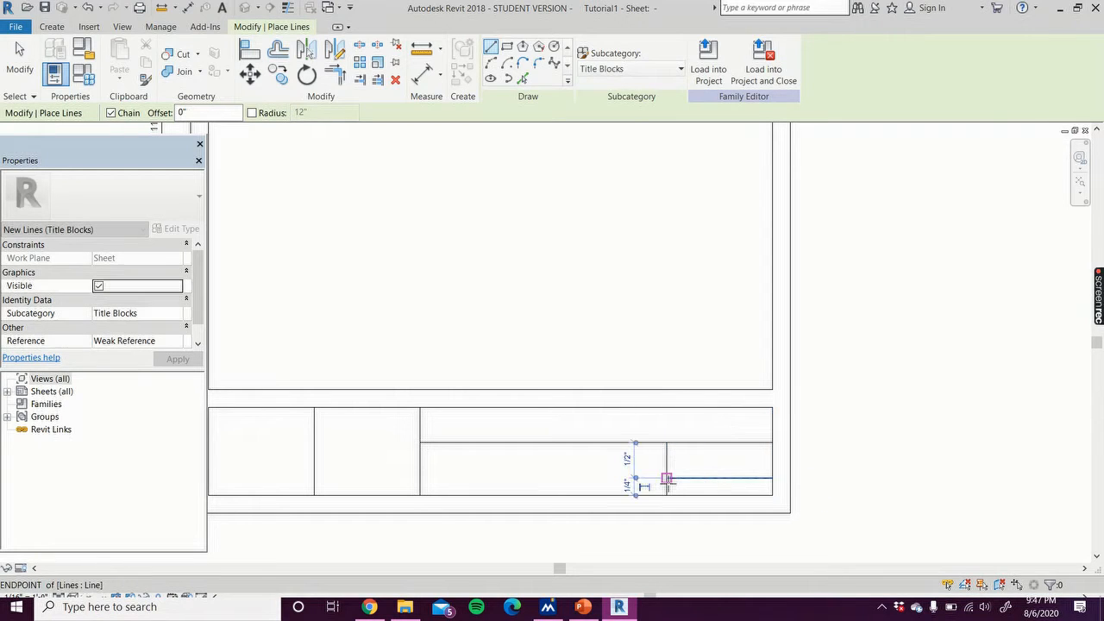
click(420, 477)
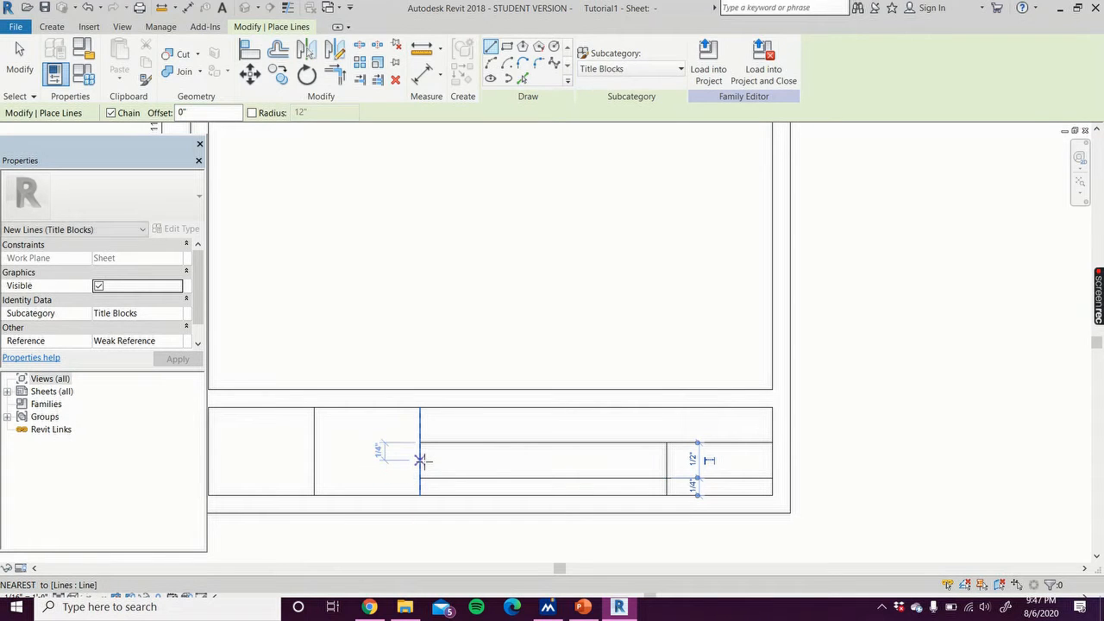
click(420, 460)
click(666, 460)
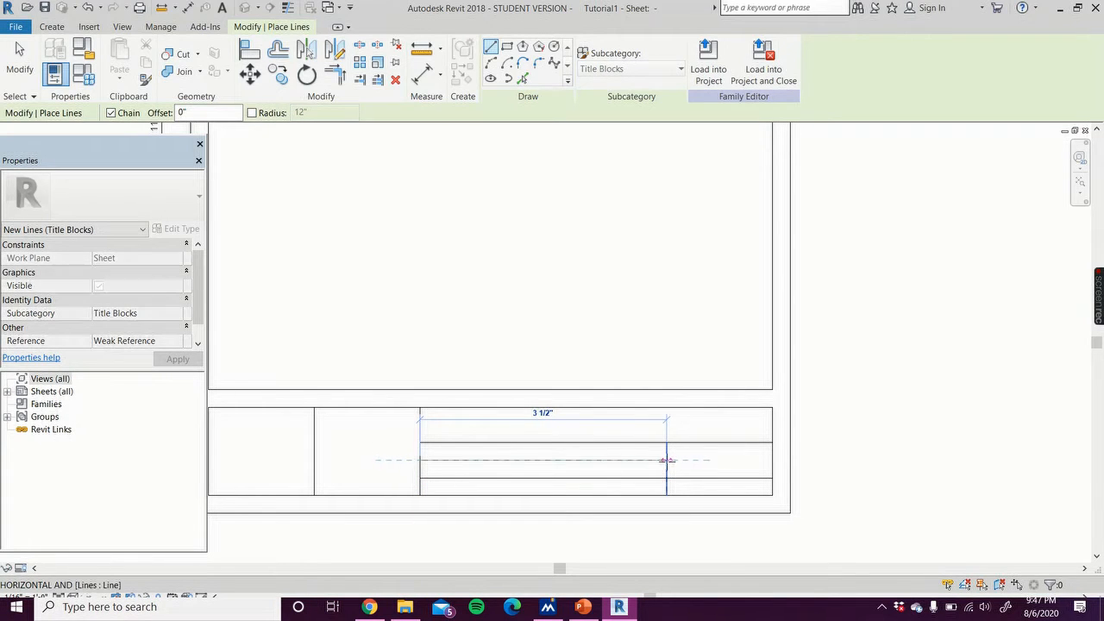
click(19, 58)
scroll(881, 282, down, 2)
middle_drag(889, 290, 900, 304)
scroll(414, 505, up, 1)
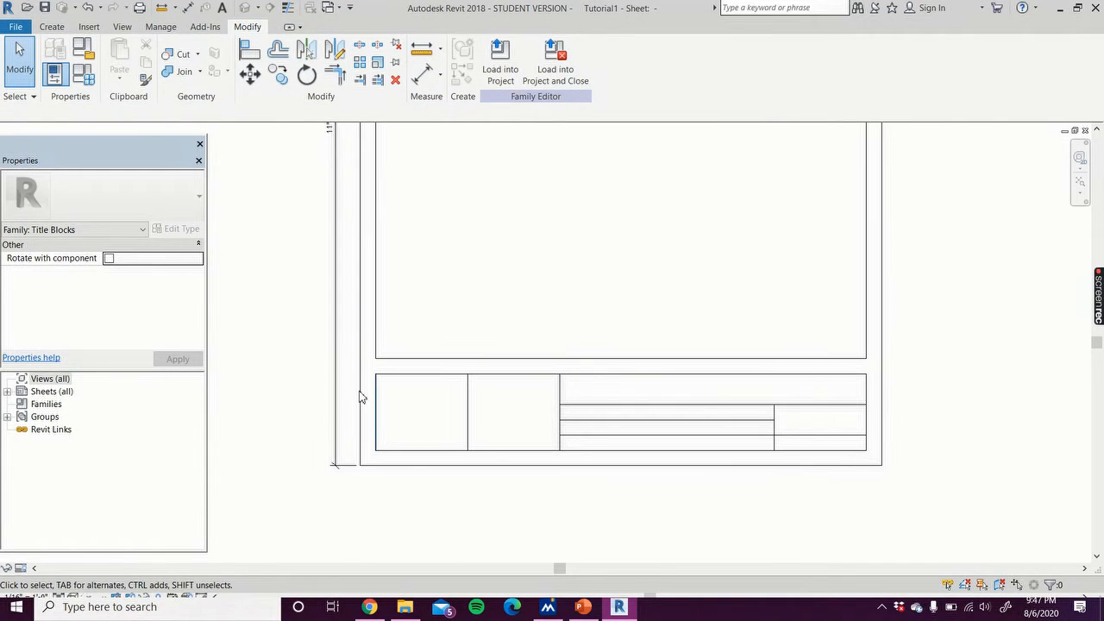
click(87, 30)
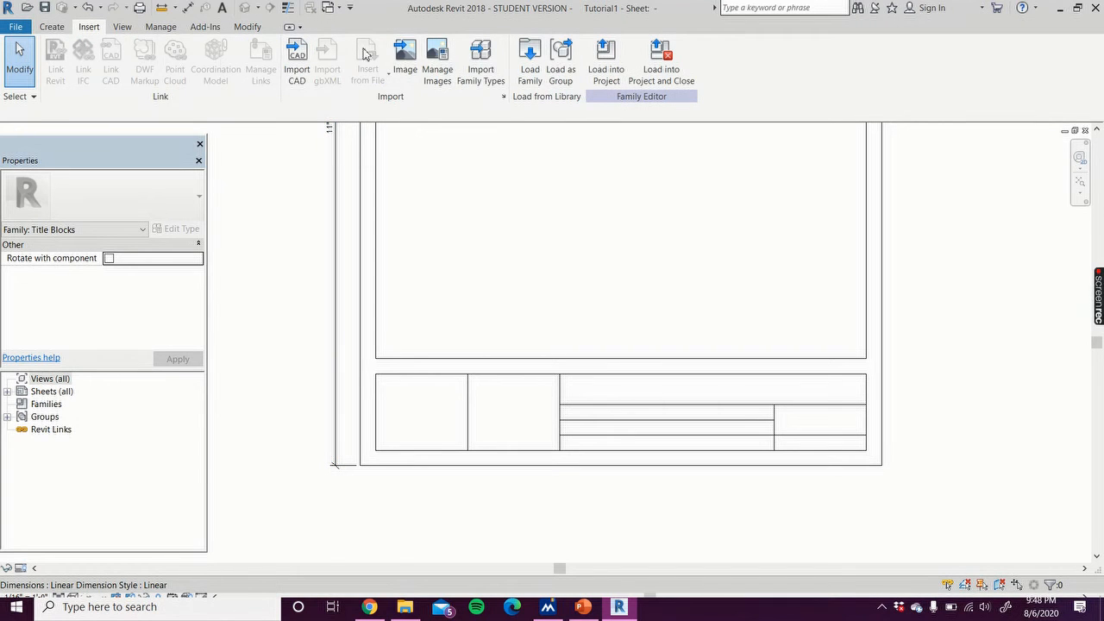
Step: Import the 1200px-George_Washington_Colonials_logo image from the Saved Pictures folder and place it on the sheet
click(409, 58)
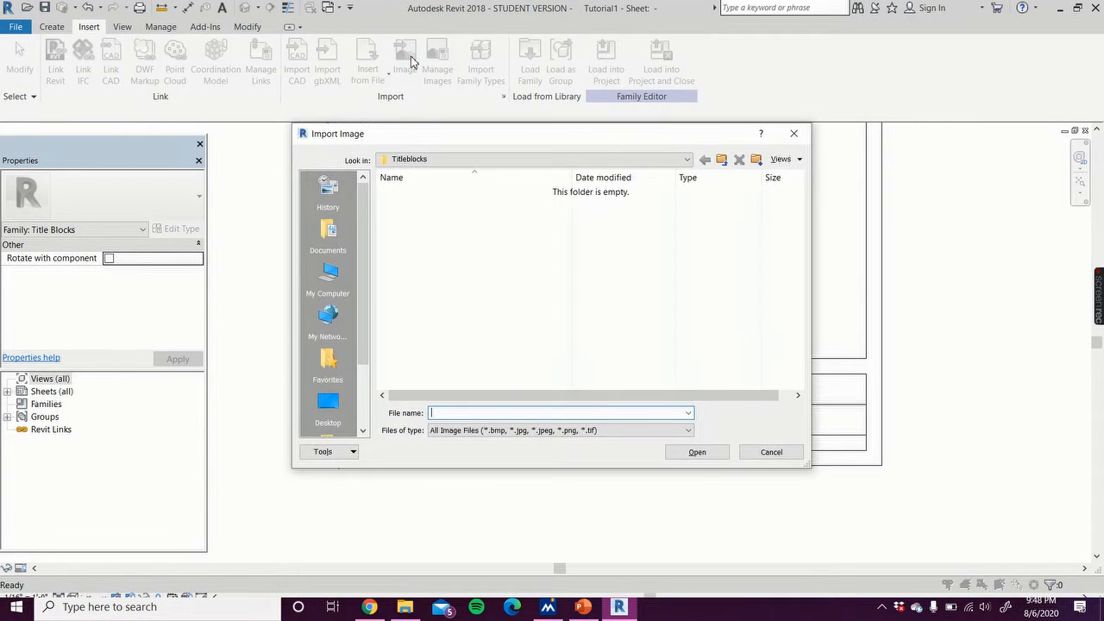
click(418, 159)
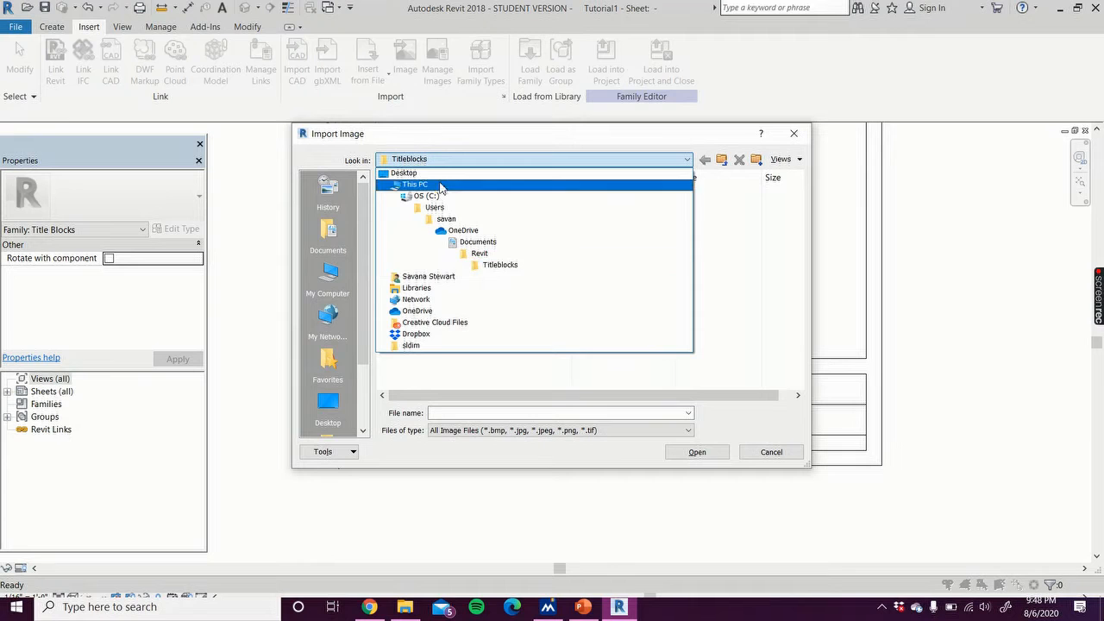
click(421, 184)
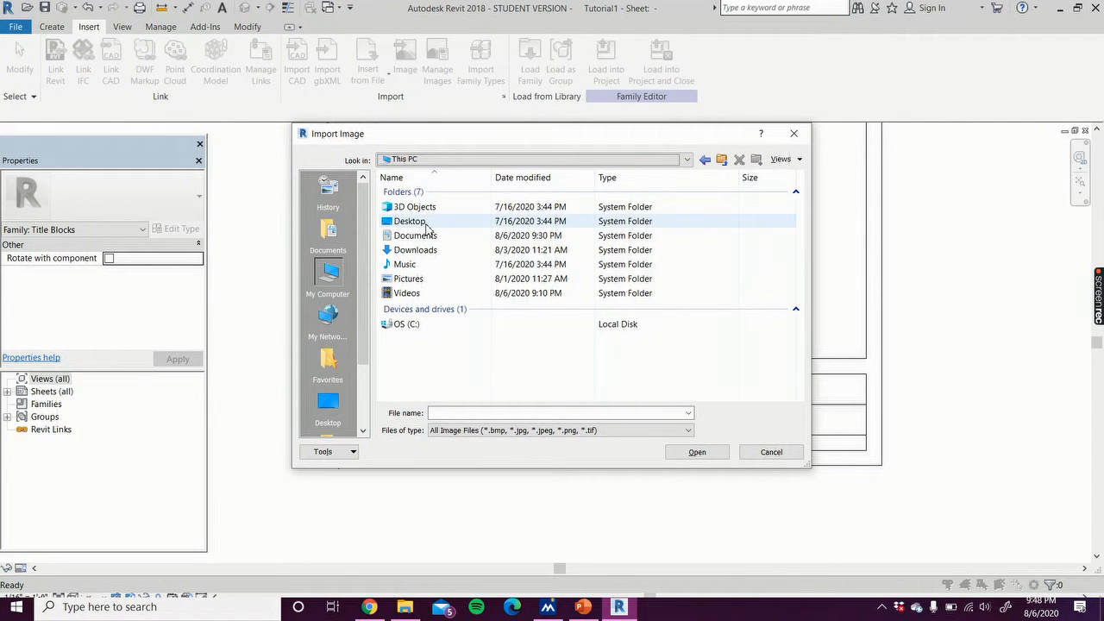
double_click(426, 227)
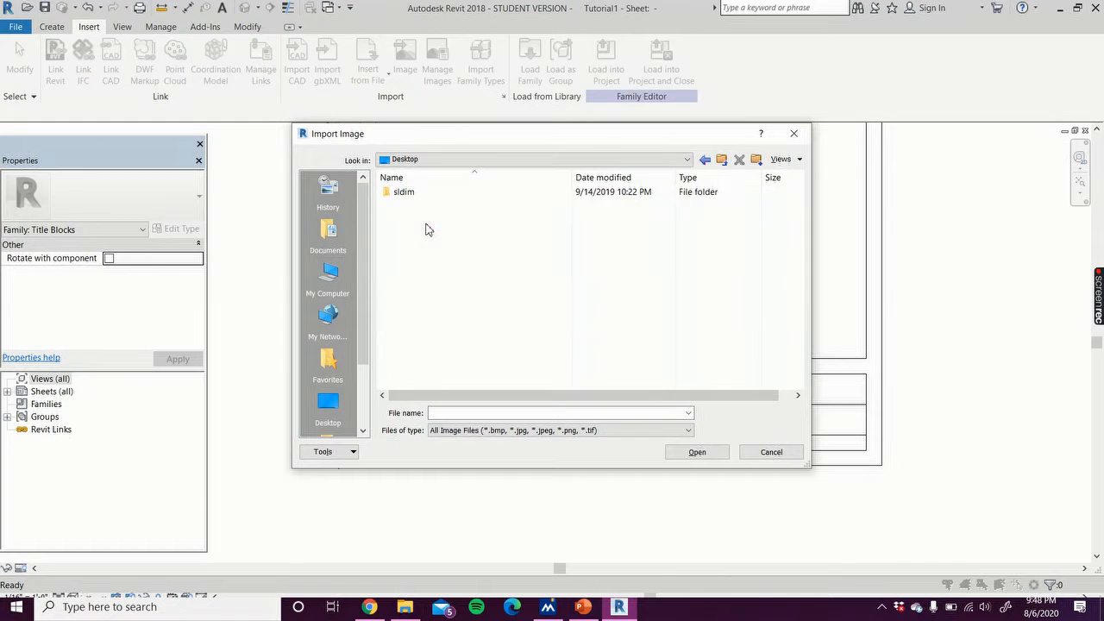
click(416, 161)
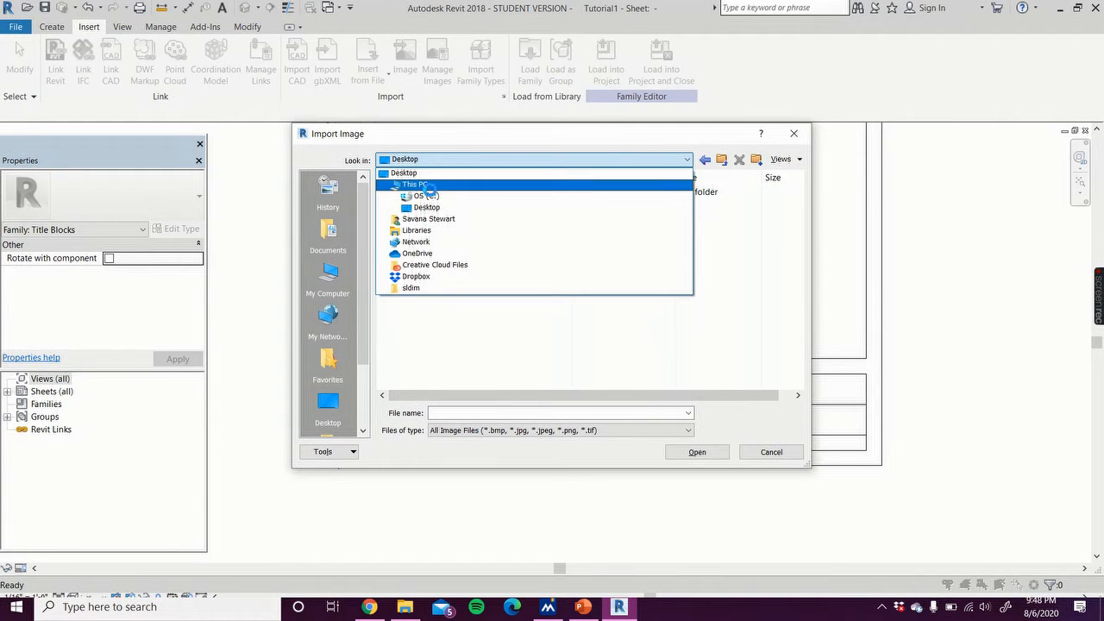
click(422, 180)
double_click(437, 280)
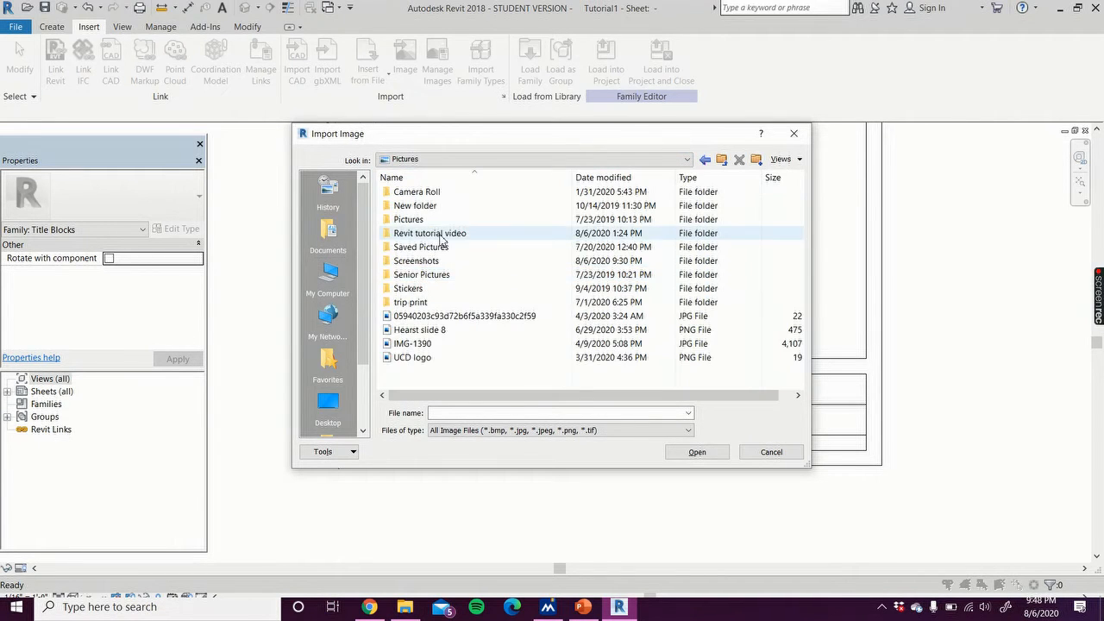
double_click(441, 248)
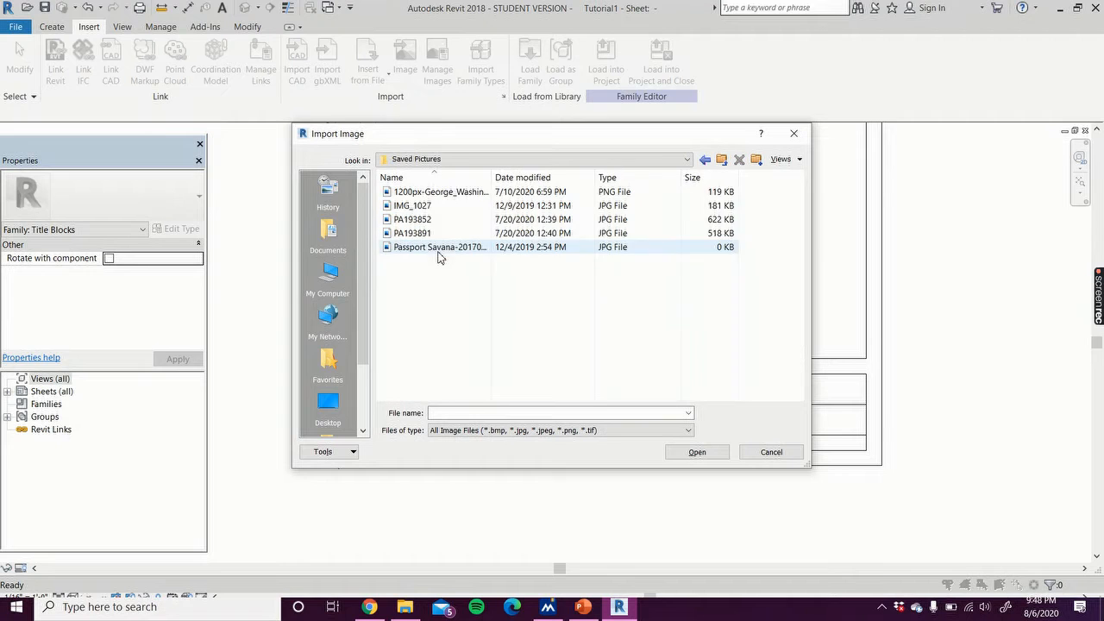
click(449, 193)
click(696, 452)
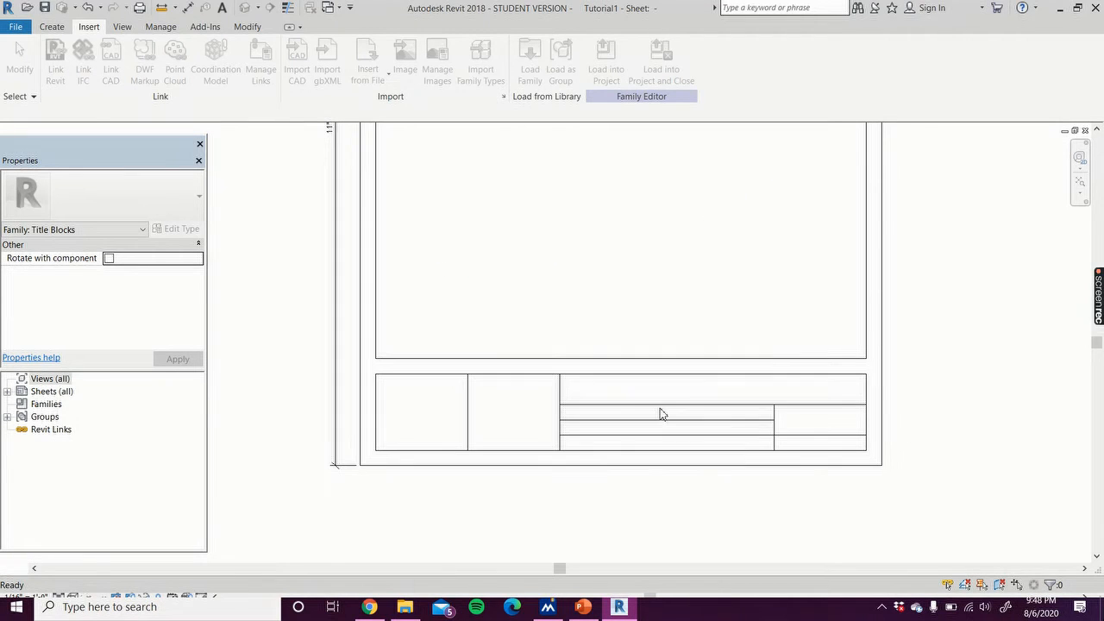
click(438, 411)
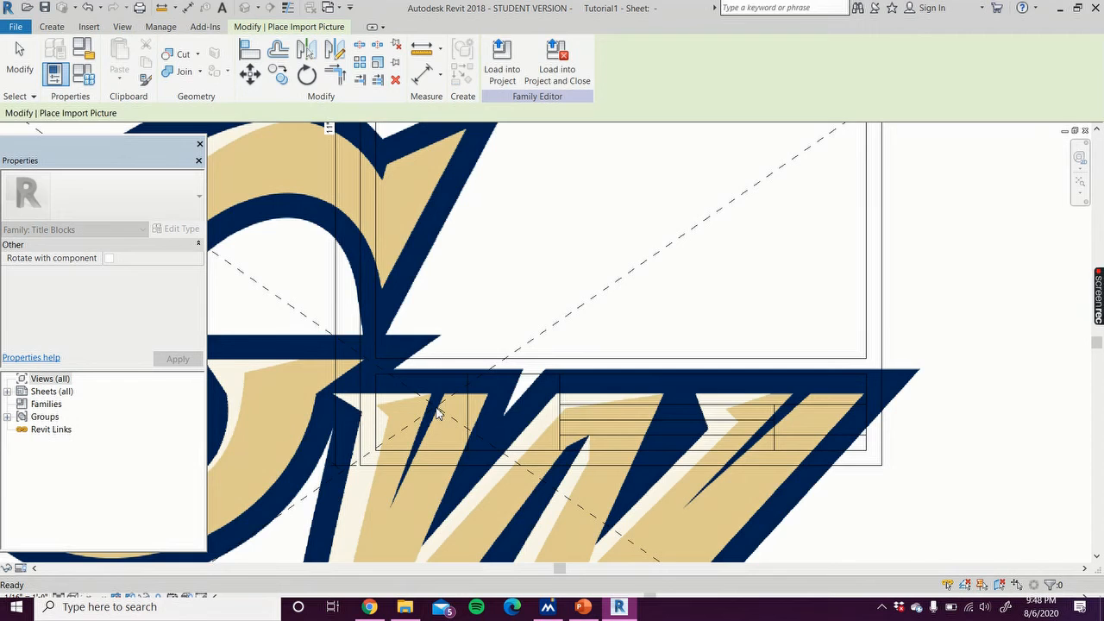
Step: Scale the logo down to about 1.3 inches wide and fit it inside the title box's leftmost cell
scroll(438, 411, down, 4)
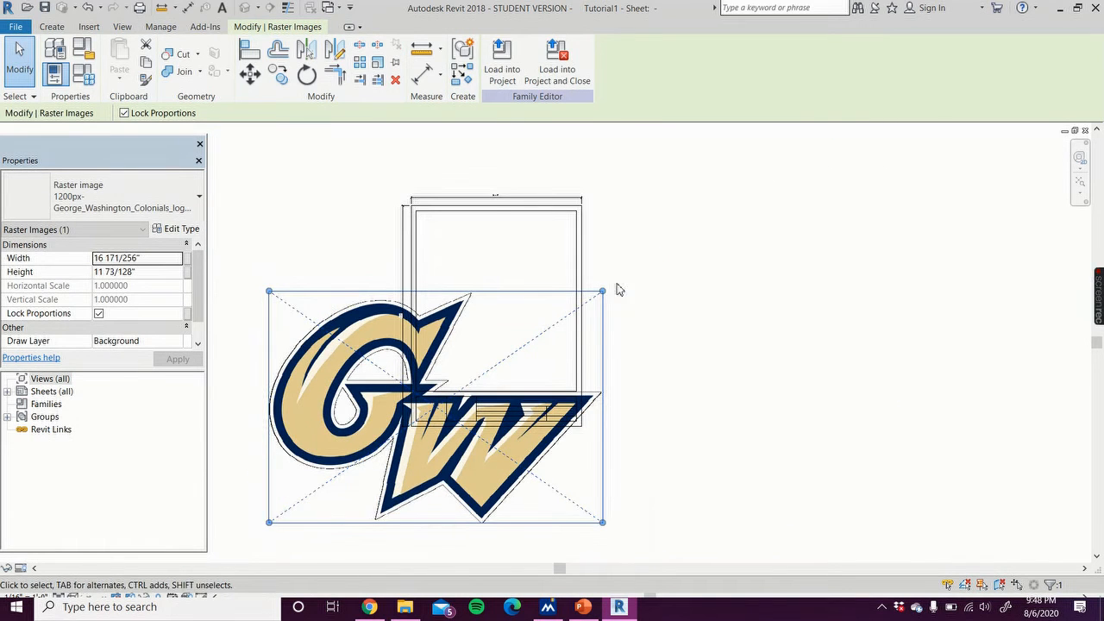
drag(604, 292, 429, 411)
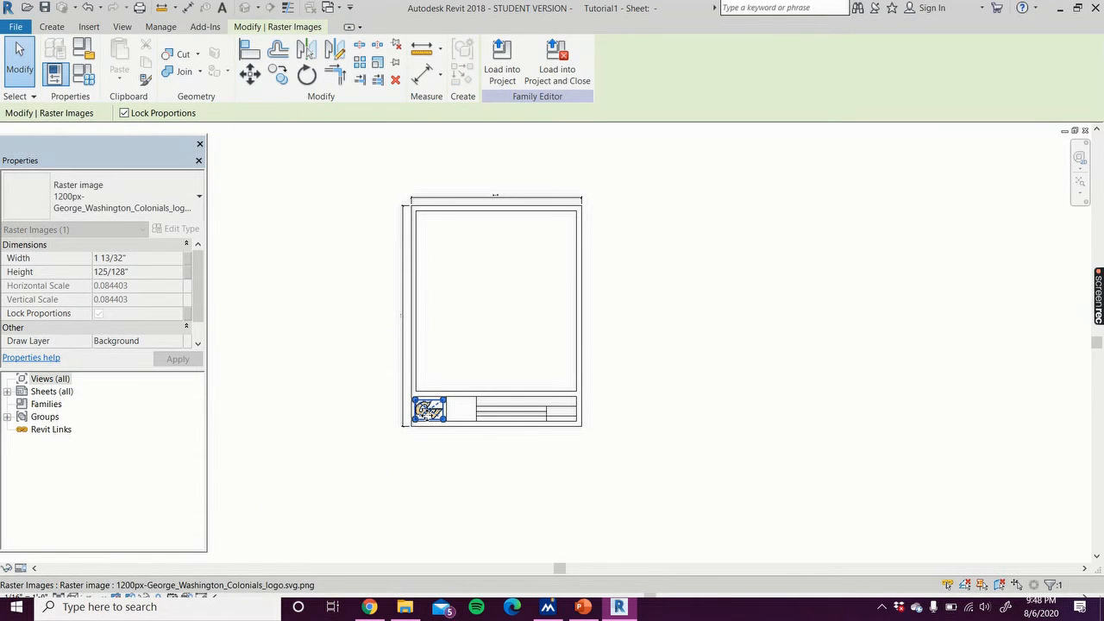
scroll(428, 411, up, 6)
drag(426, 409, 439, 398)
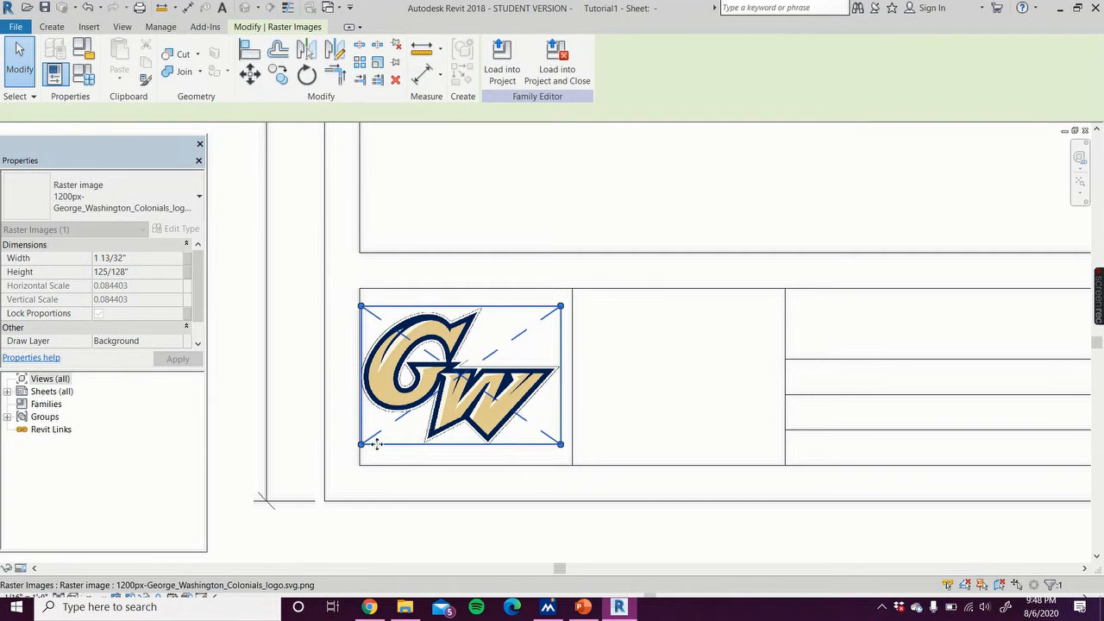
drag(361, 445, 377, 432)
drag(458, 377, 451, 404)
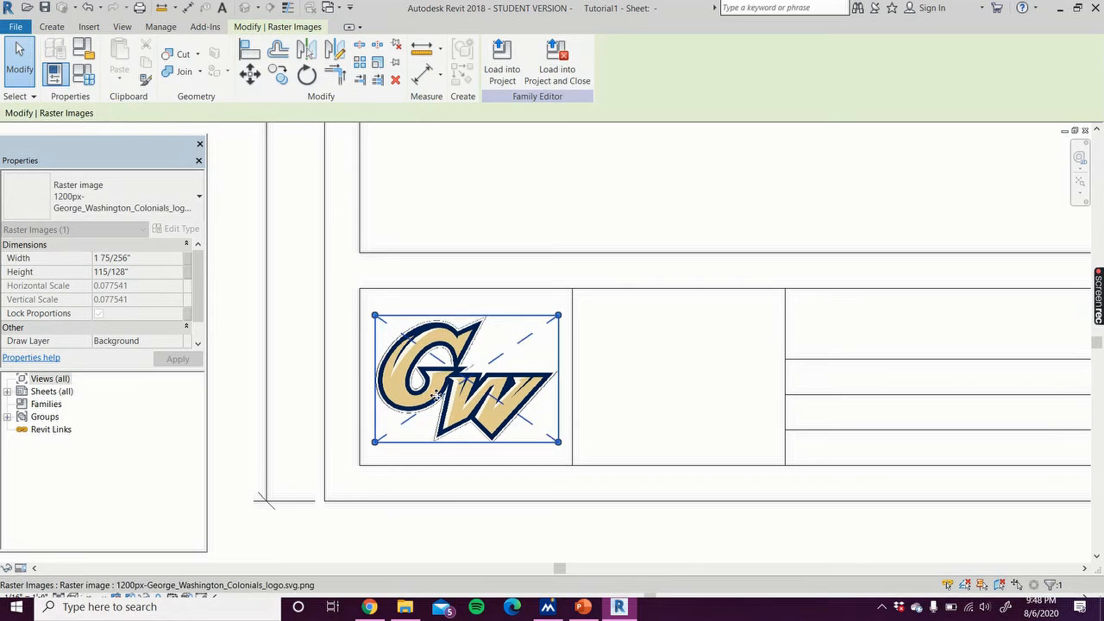
click(256, 345)
Step: Add an 'Author' text note in the field just below the title box's upper horizontal line
scroll(271, 370, down, 3)
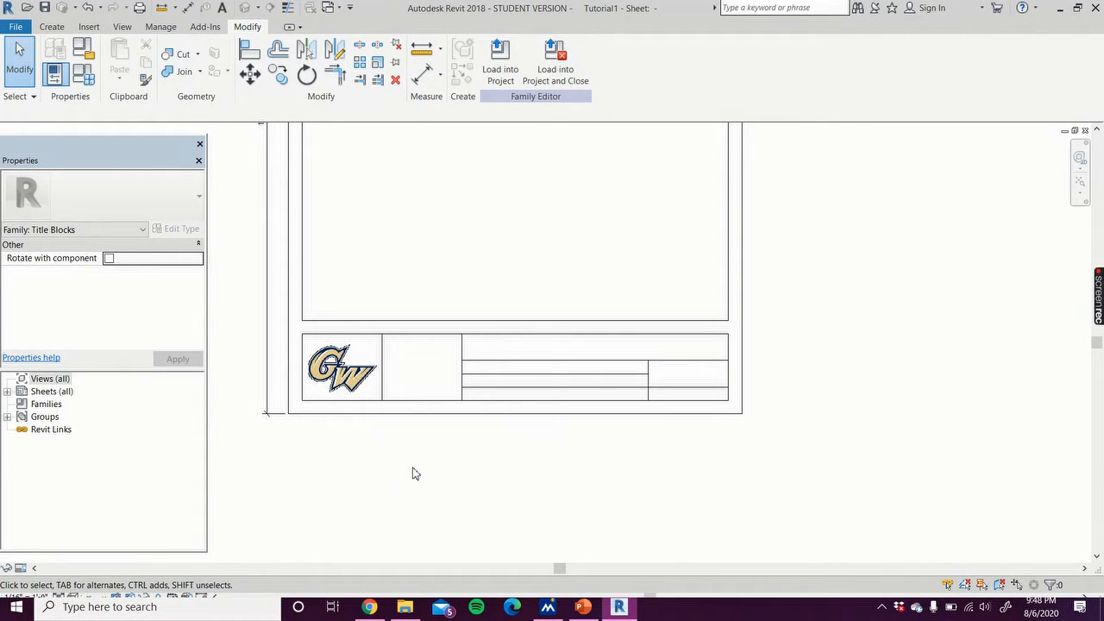
scroll(406, 446, down, 1)
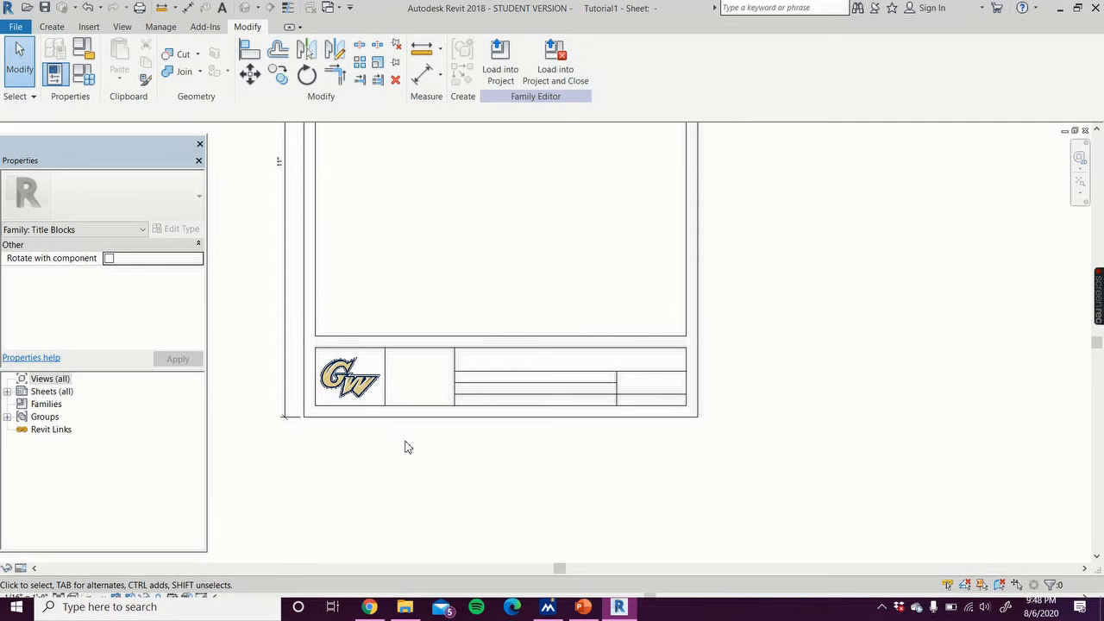
middle_drag(406, 446, 393, 503)
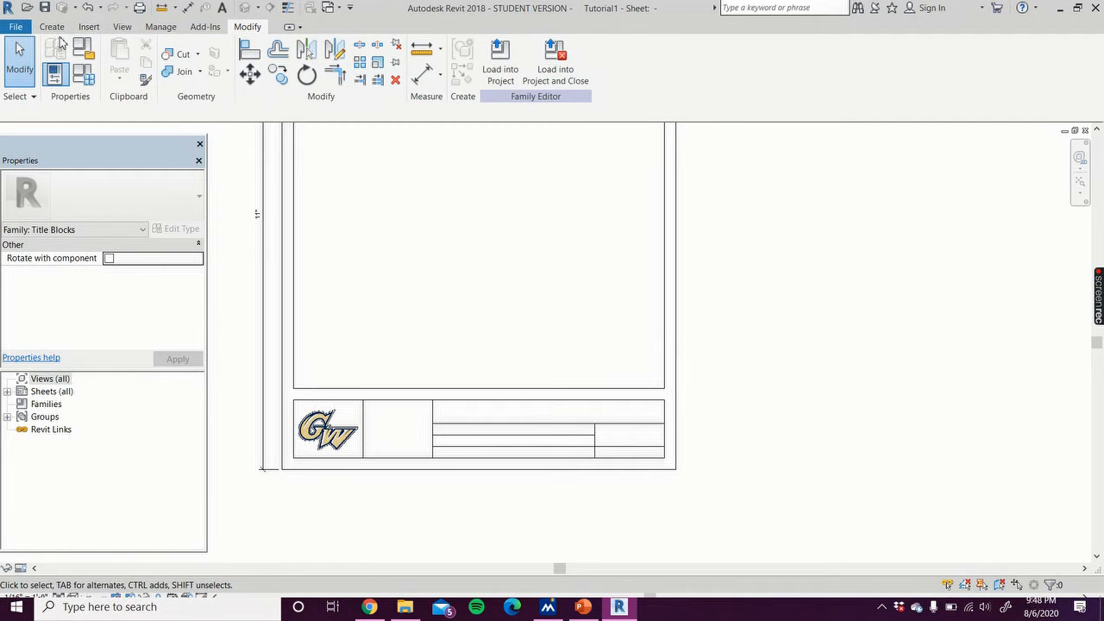
click(53, 27)
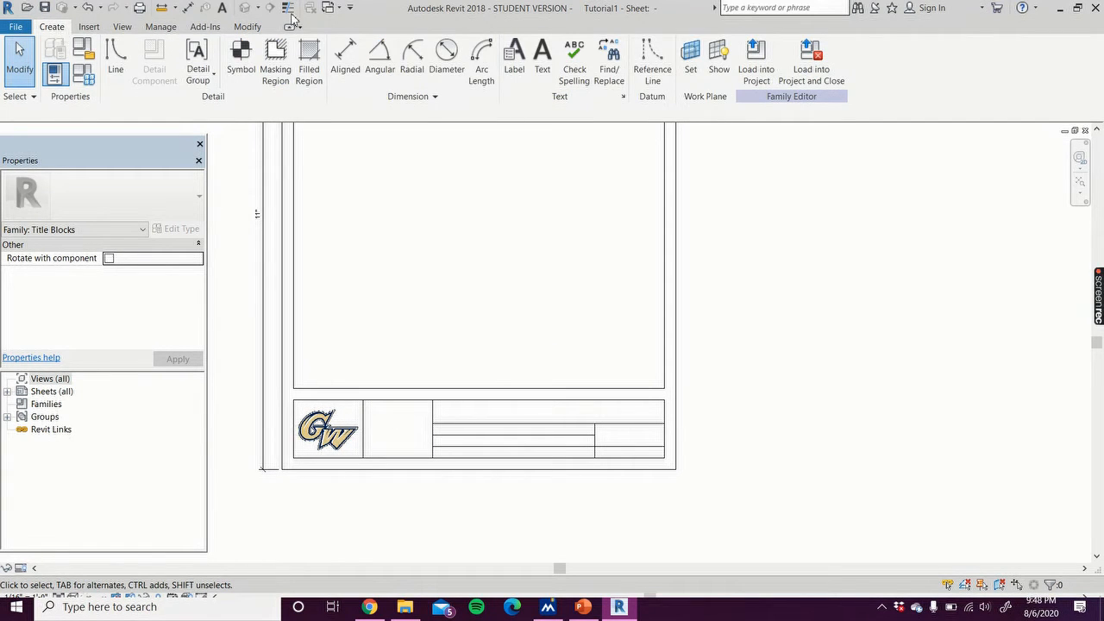
click(543, 74)
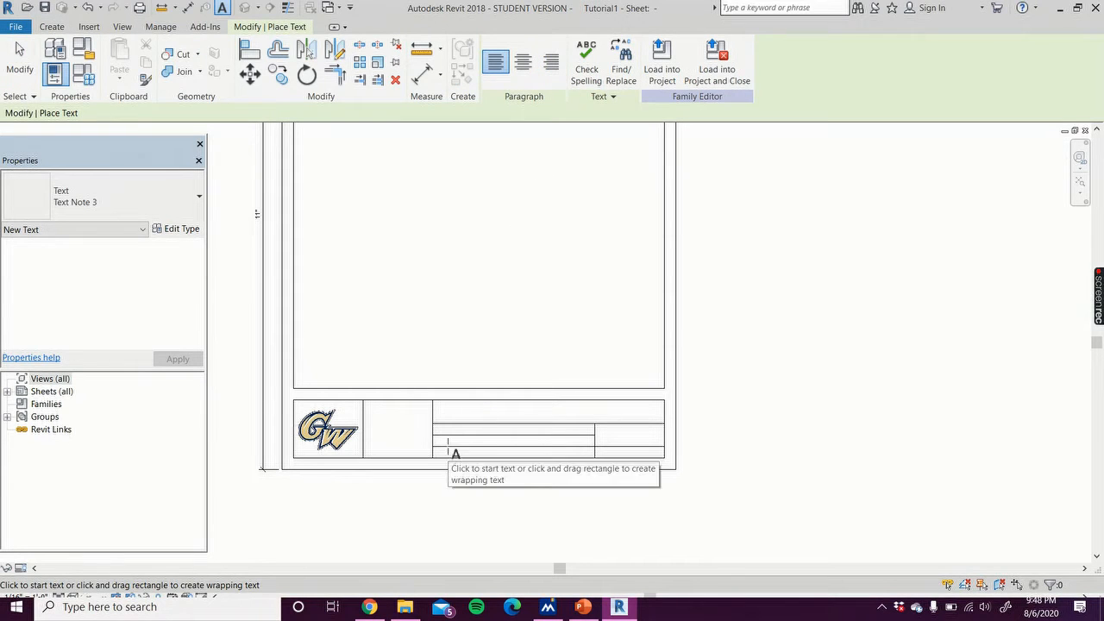
scroll(444, 442, up, 3)
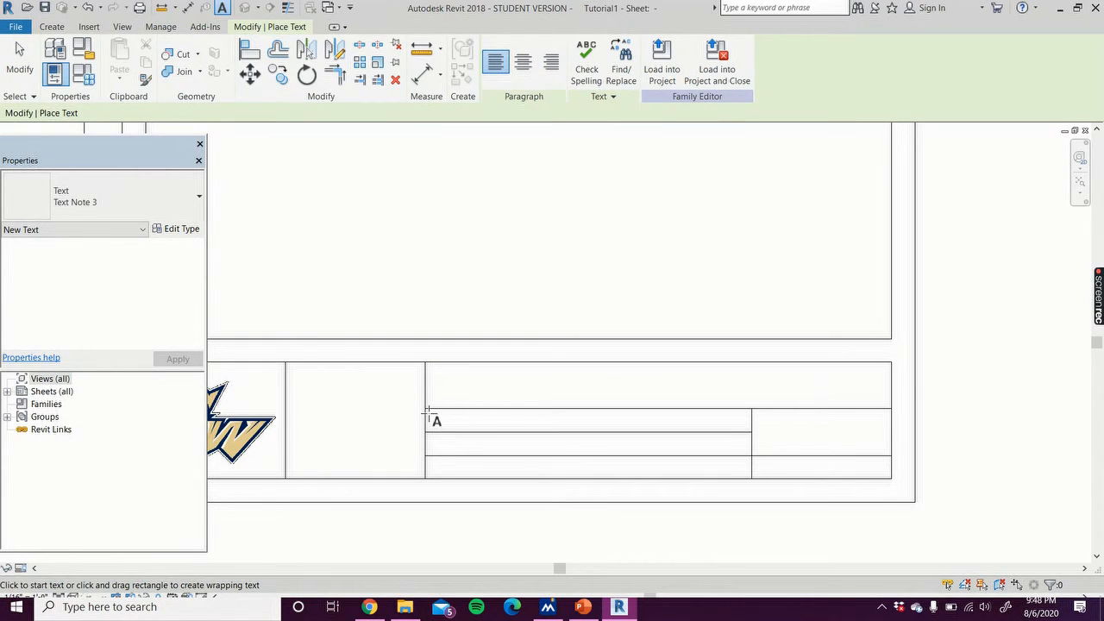
drag(429, 412, 552, 431)
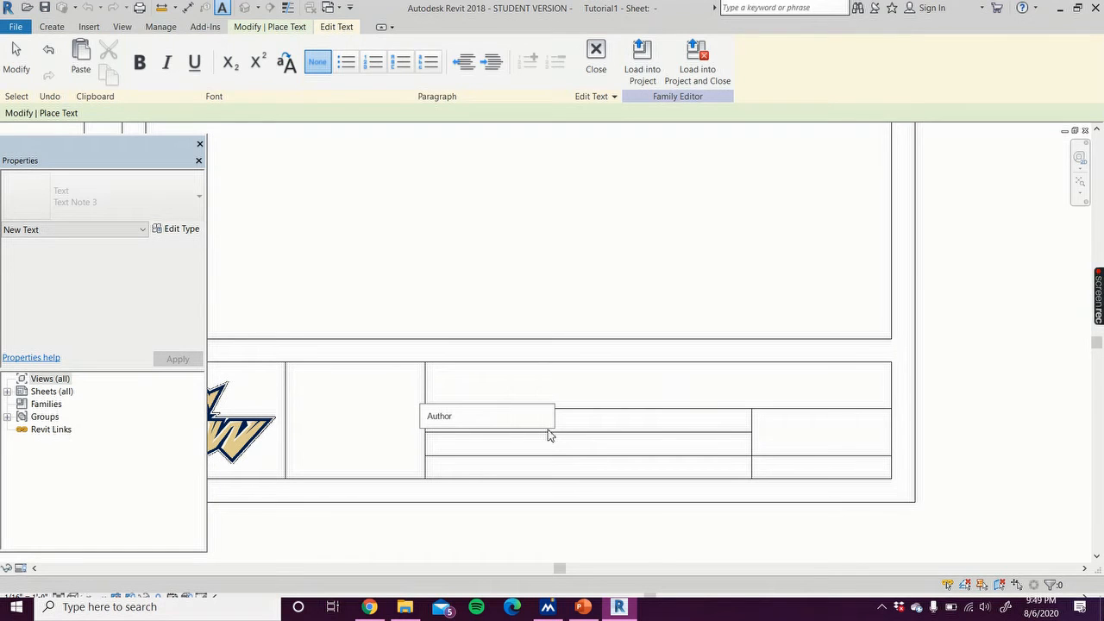
text(Author)
click(487, 546)
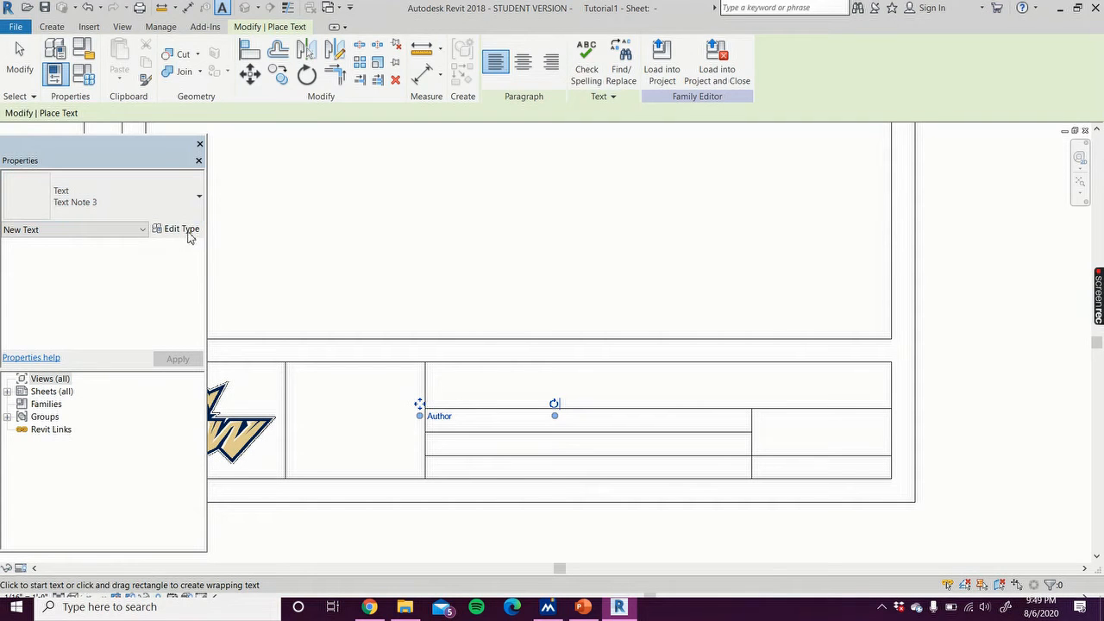
Step: Duplicate the text type as Text Note 4 and set its text size to 1/8 inch
click(182, 231)
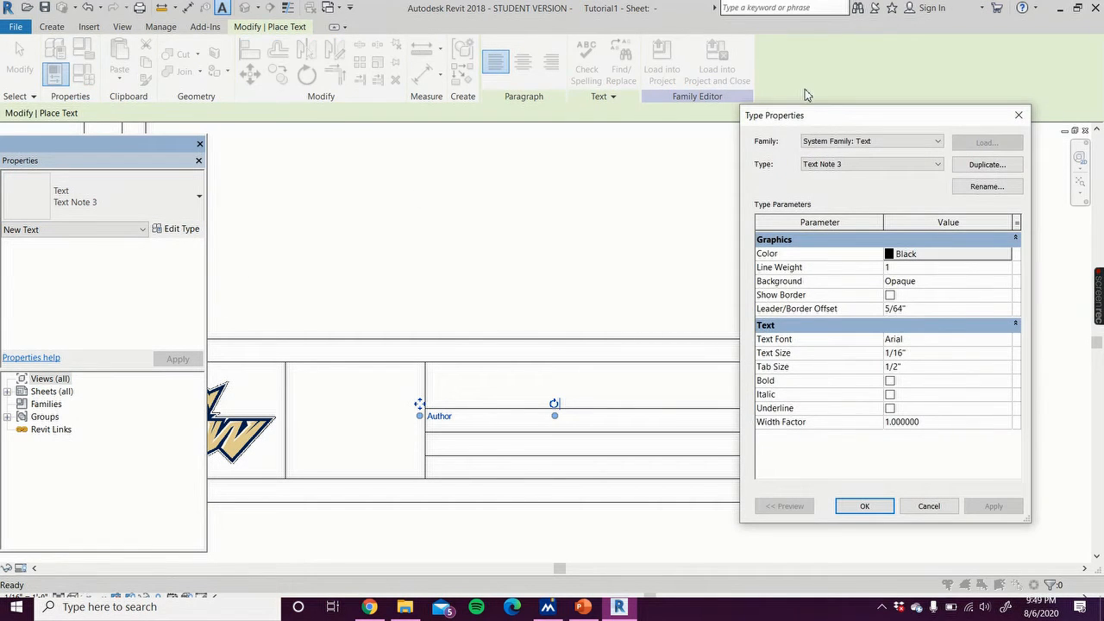
click(986, 165)
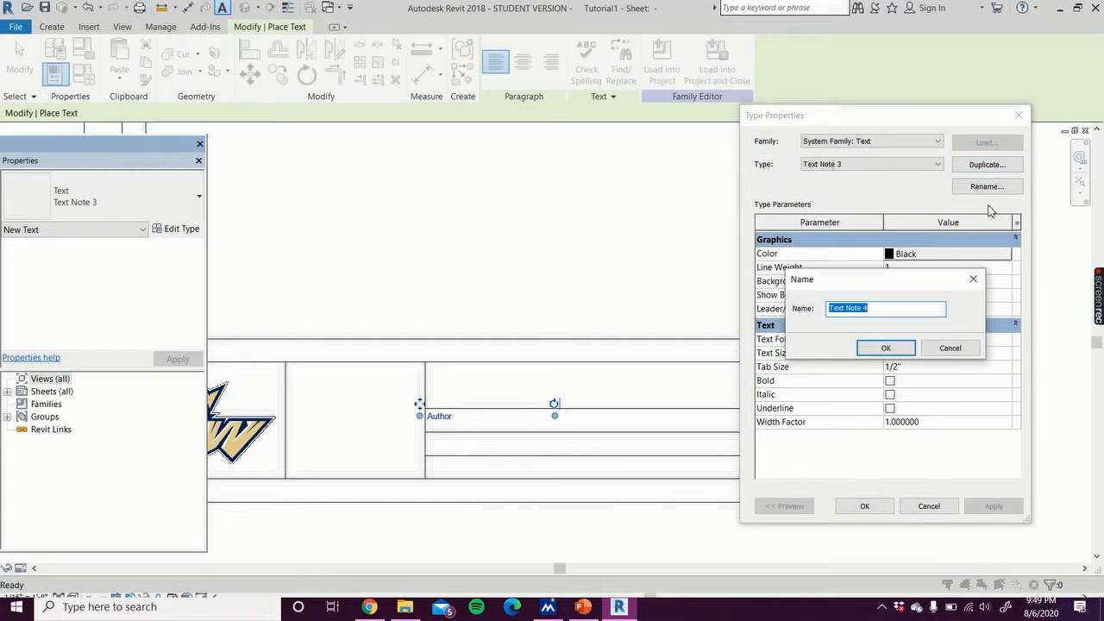
click(890, 348)
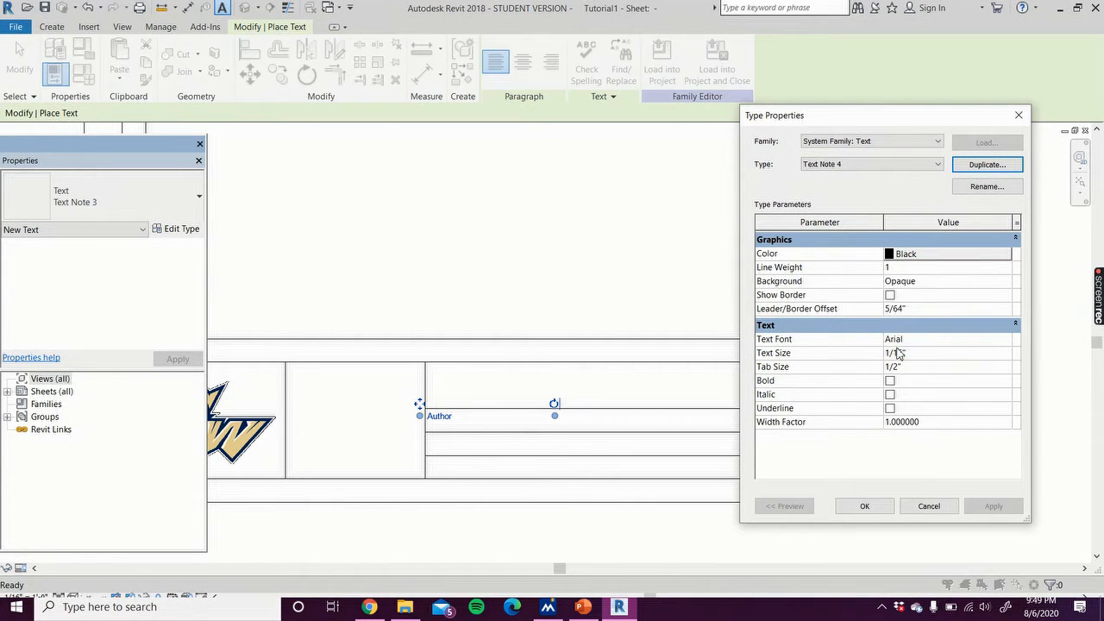
click(902, 355)
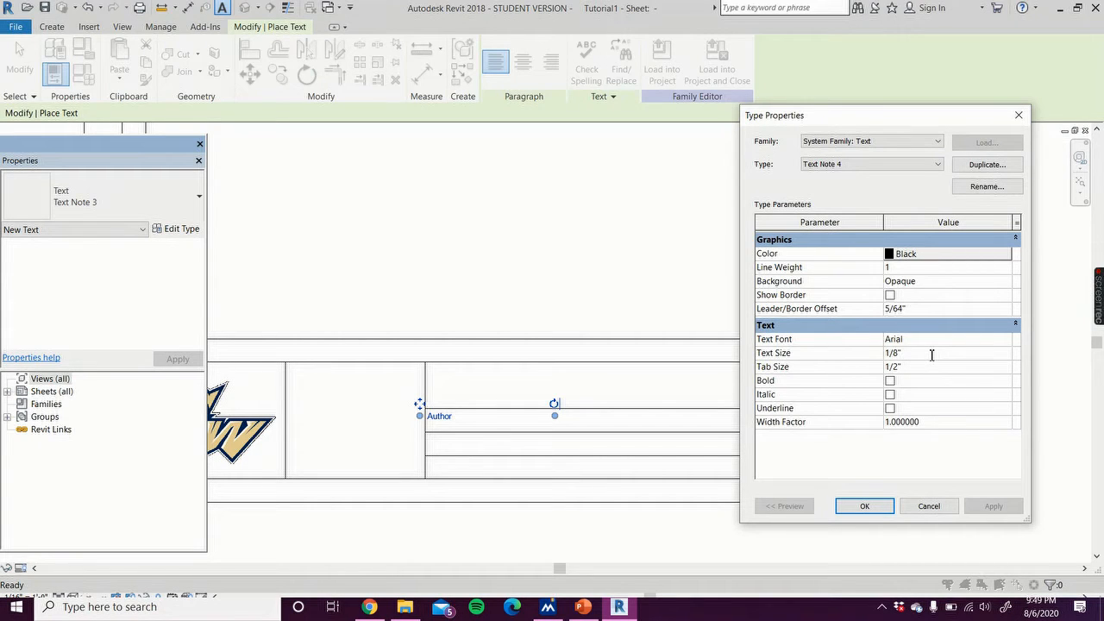
click(862, 506)
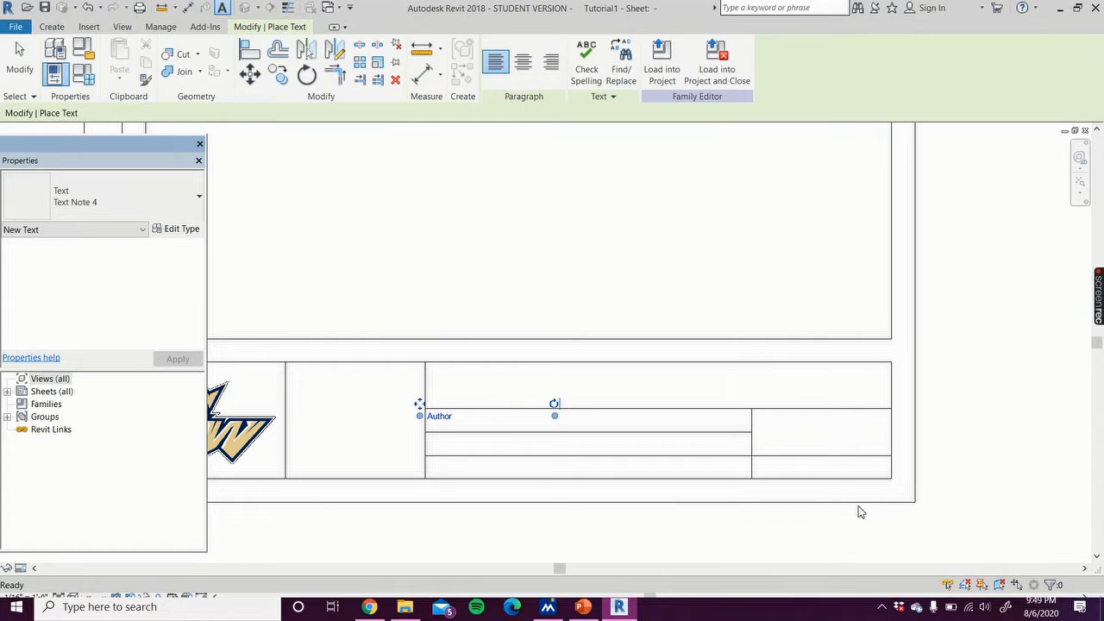
Step: Change the Author text note to the Text Note 4 type
click(967, 345)
click(447, 418)
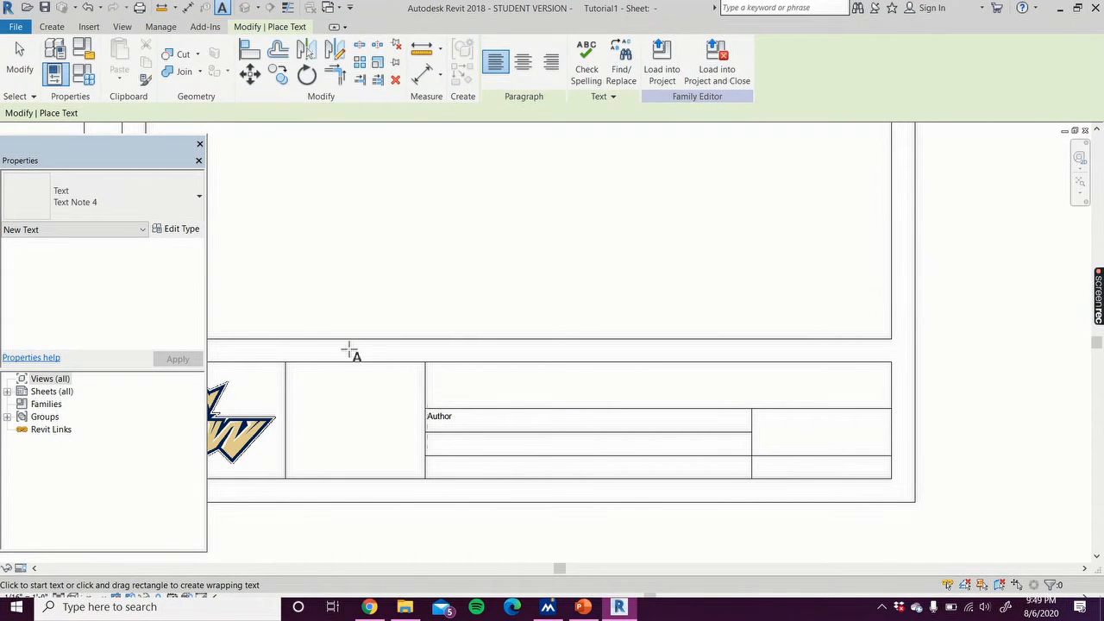
click(19, 59)
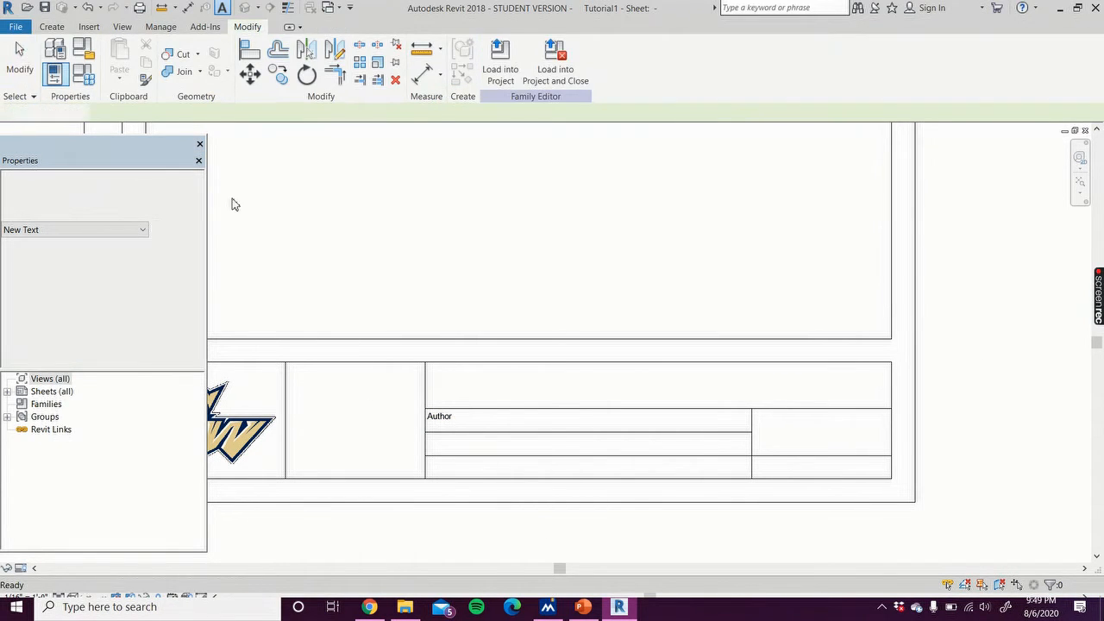
click(455, 422)
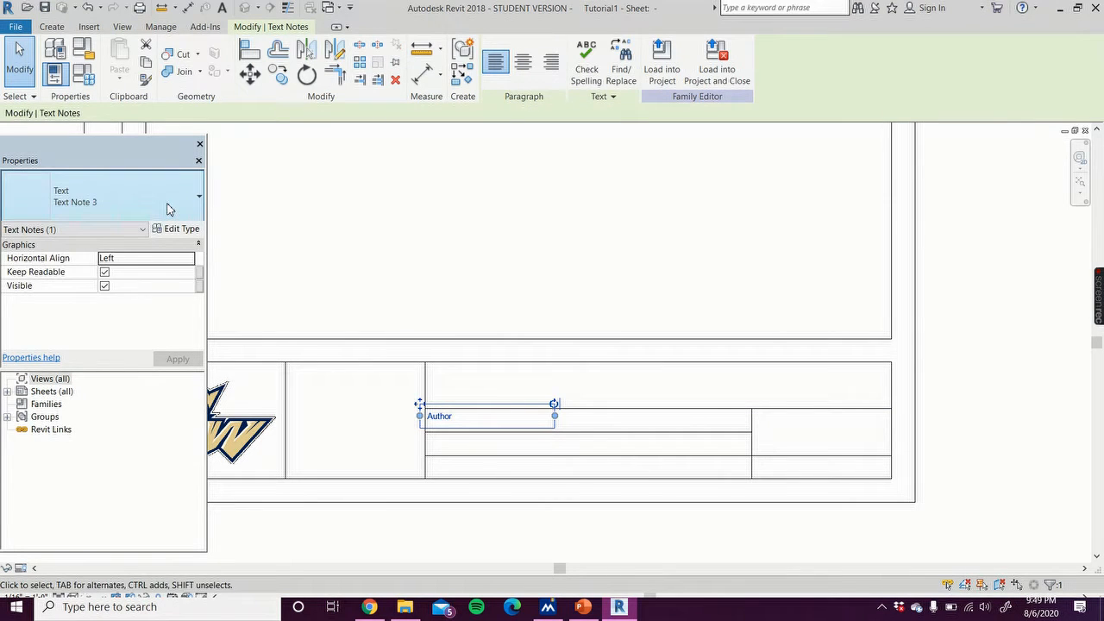
click(167, 214)
click(76, 336)
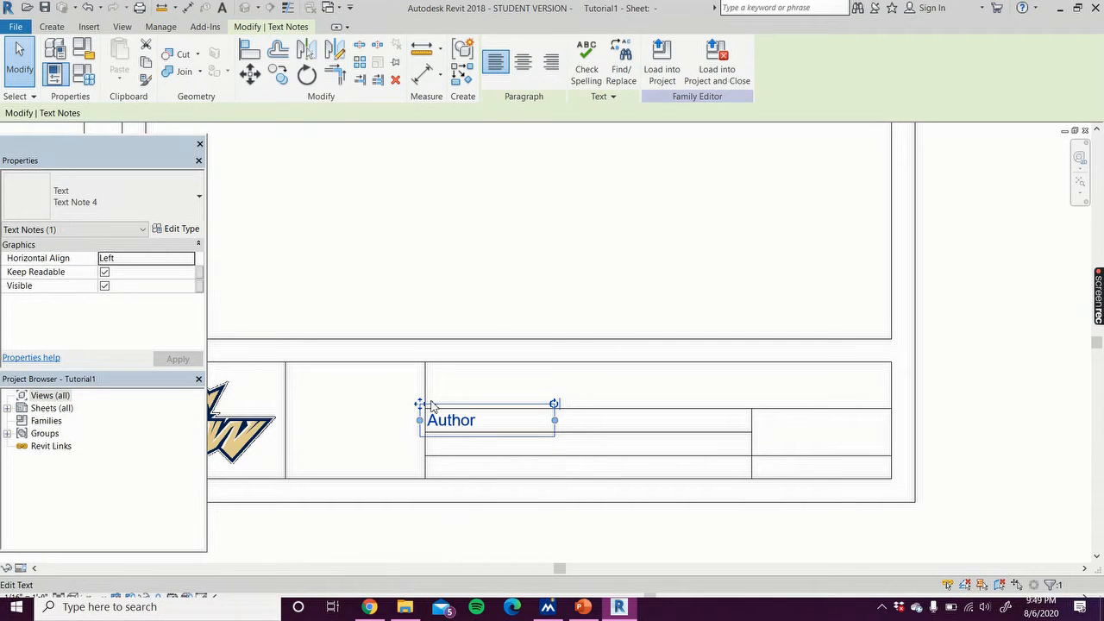
Step: Nudge the Author text so it sits just inside the field's left edge
drag(420, 405, 438, 417)
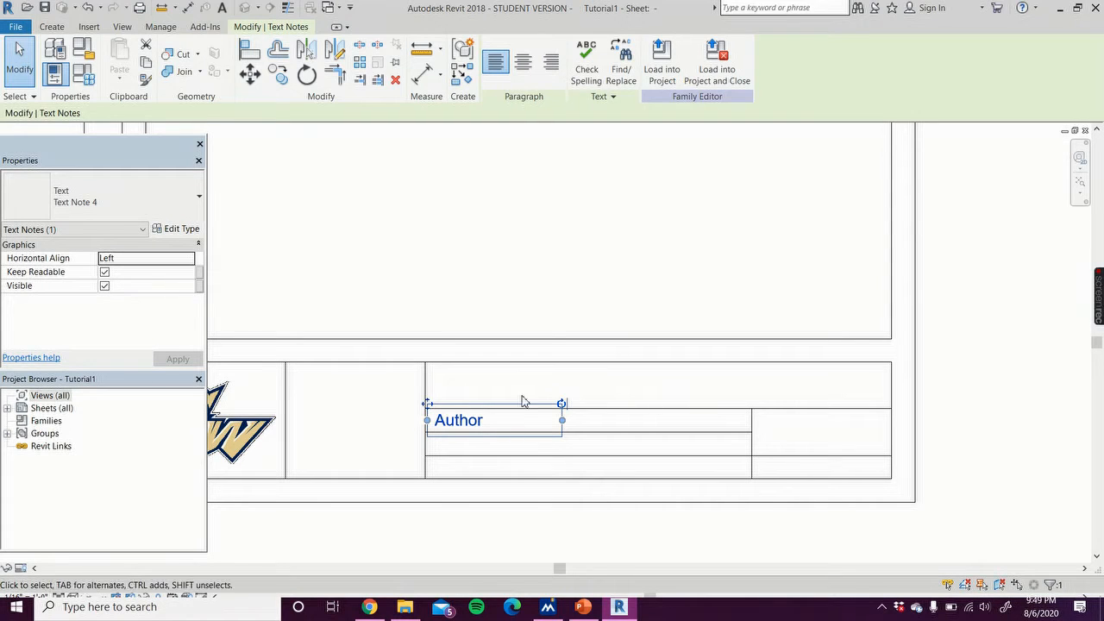
mouse_move(561, 403)
mouse_down()
mouse_move(565, 431)
mouse_move(562, 406)
mouse_up()
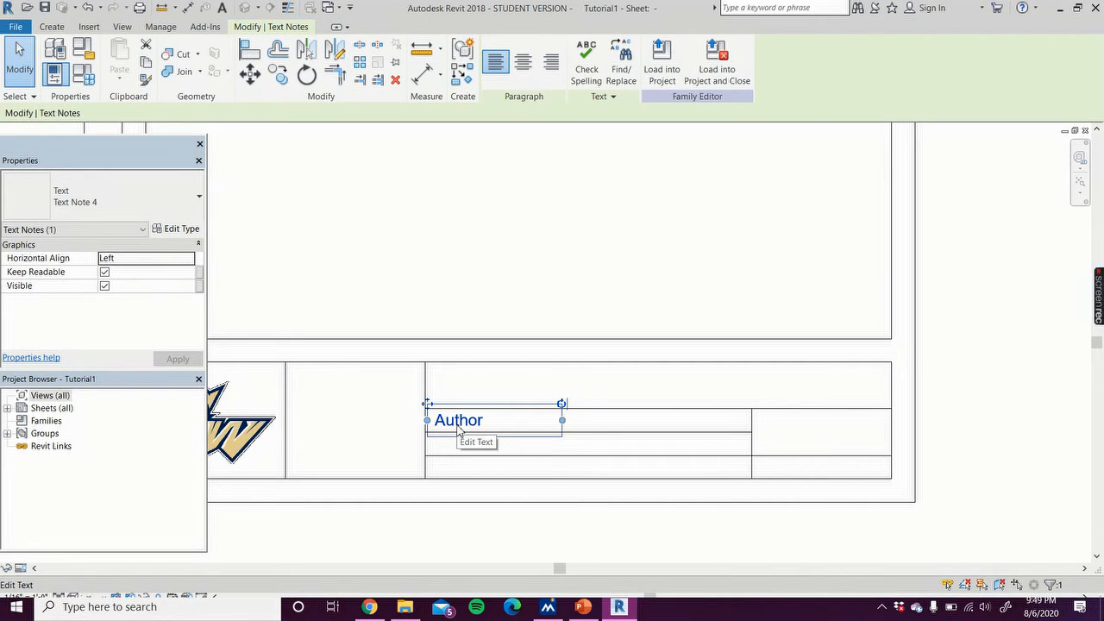
key(Right)
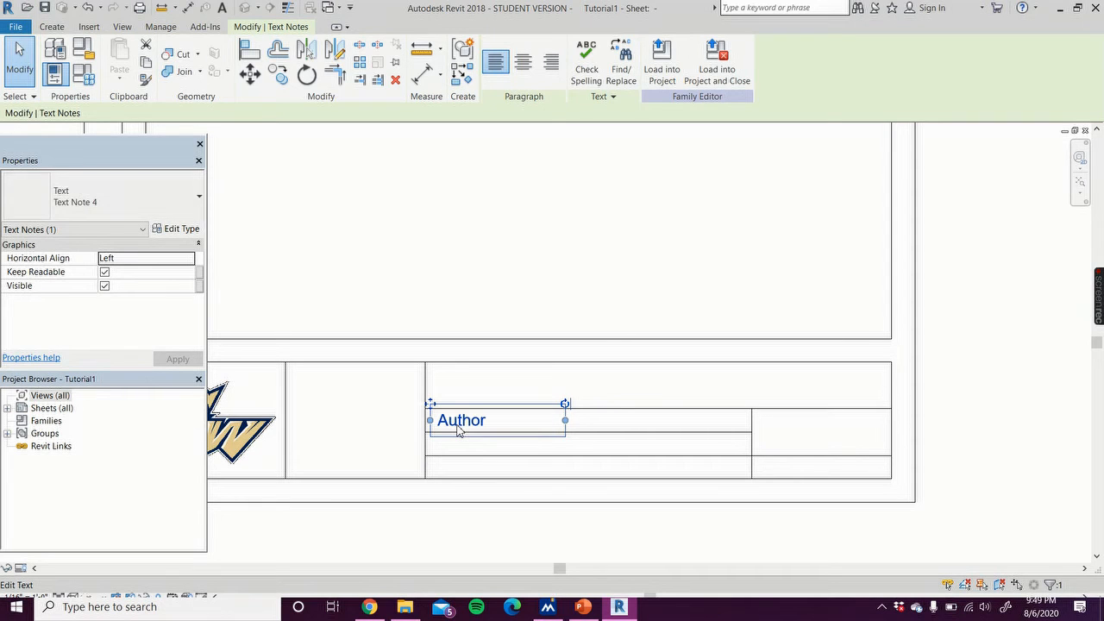
key(Left)
key(Left)
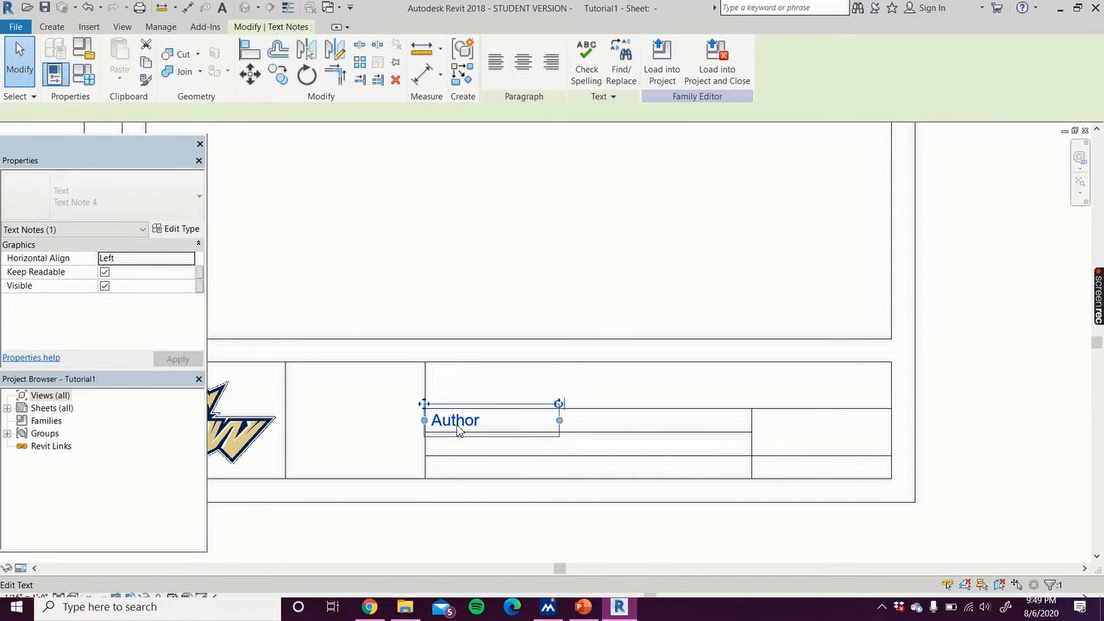
click(520, 548)
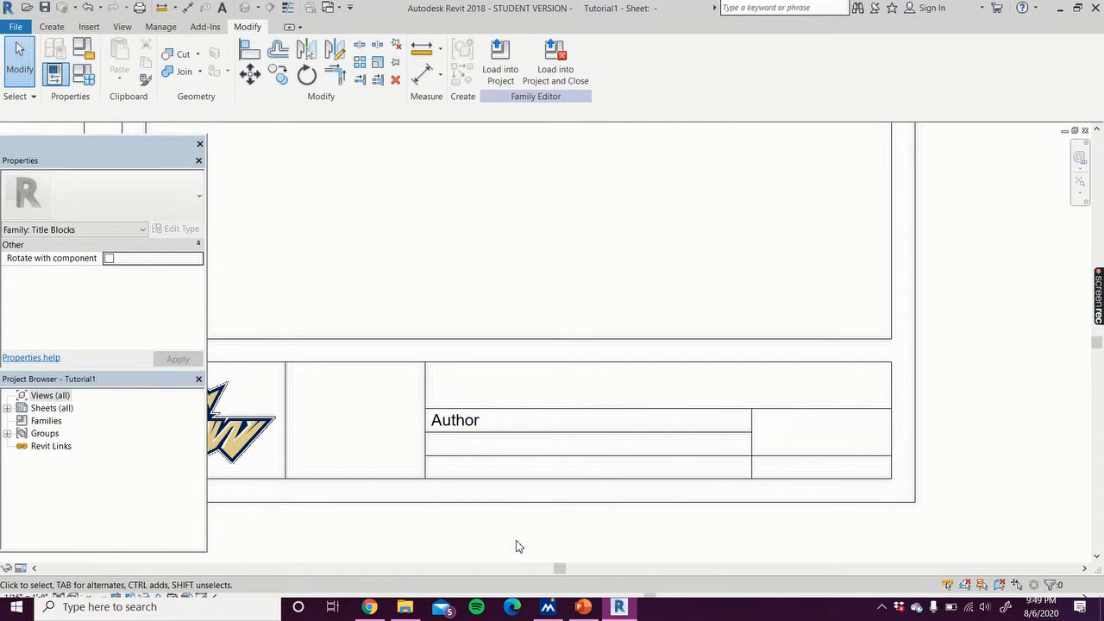
Step: Add a 'Sheet Date' text note in the field just below the Author text
scroll(511, 541, down, 2)
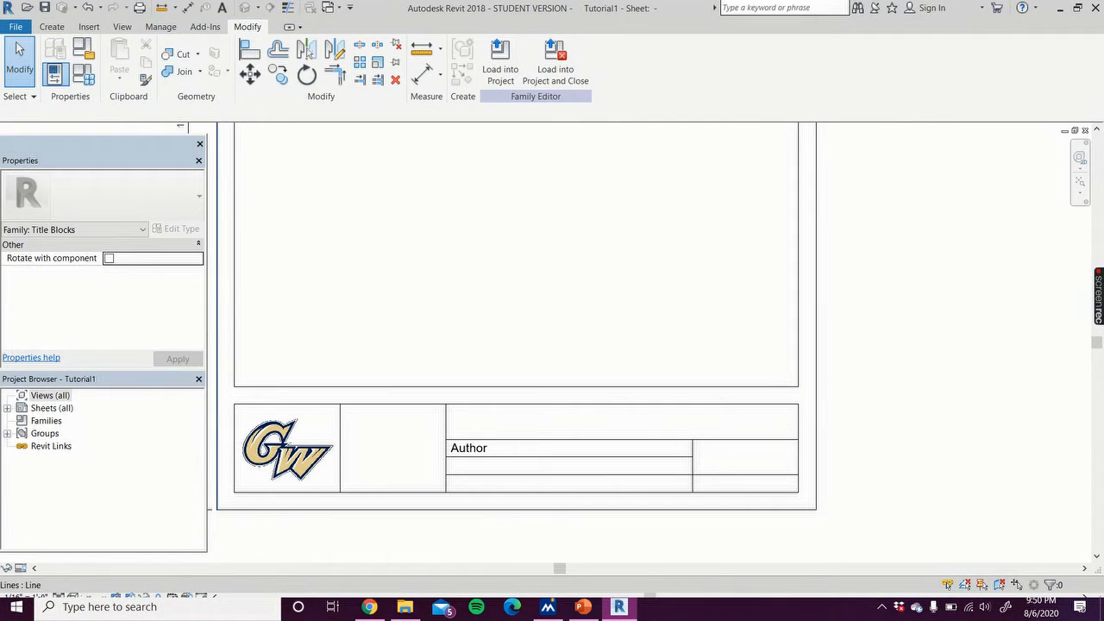
click(90, 27)
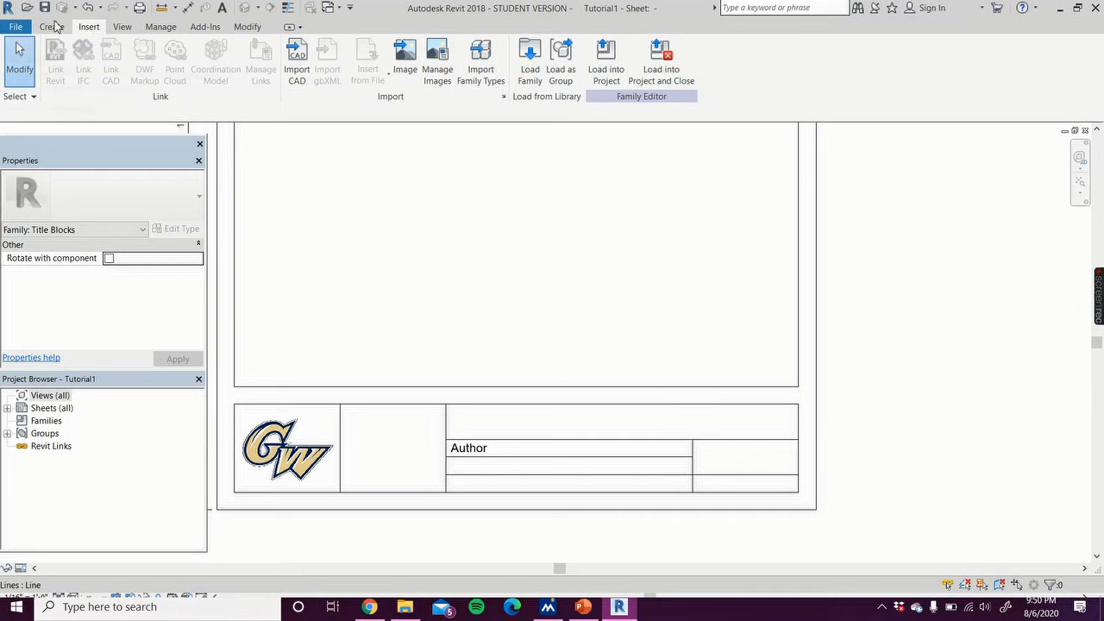
click(53, 27)
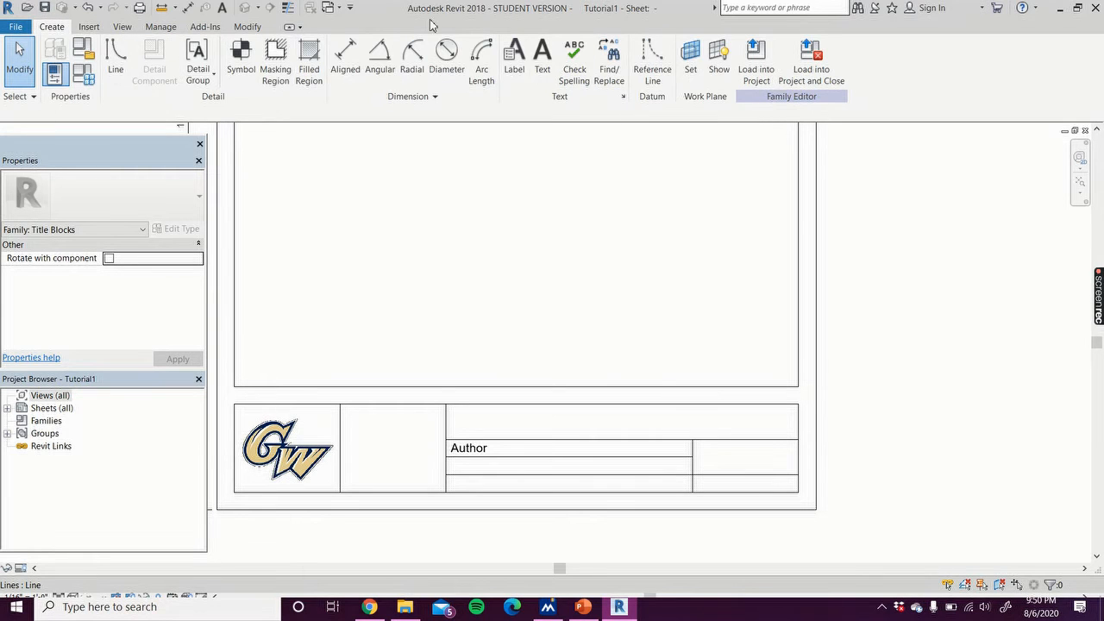
click(545, 65)
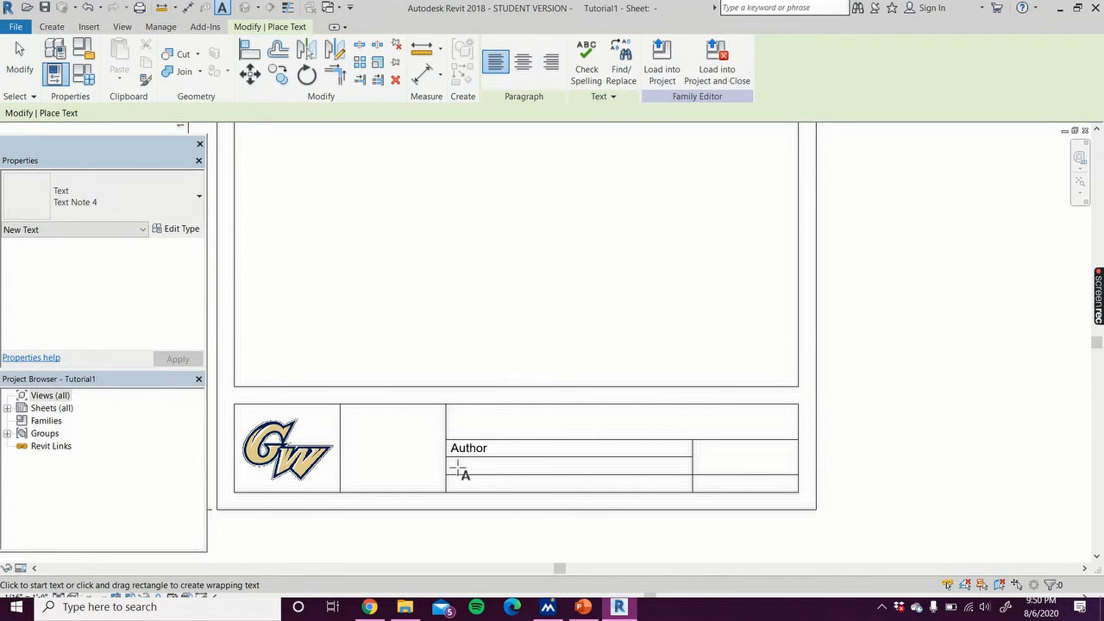
drag(482, 467, 541, 473)
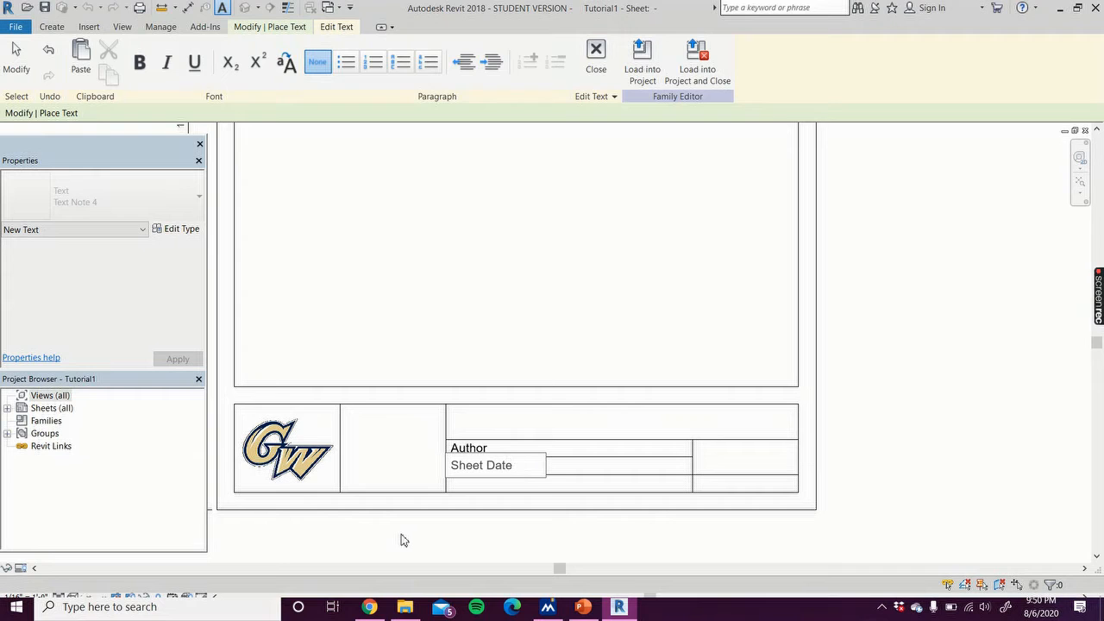
click(431, 543)
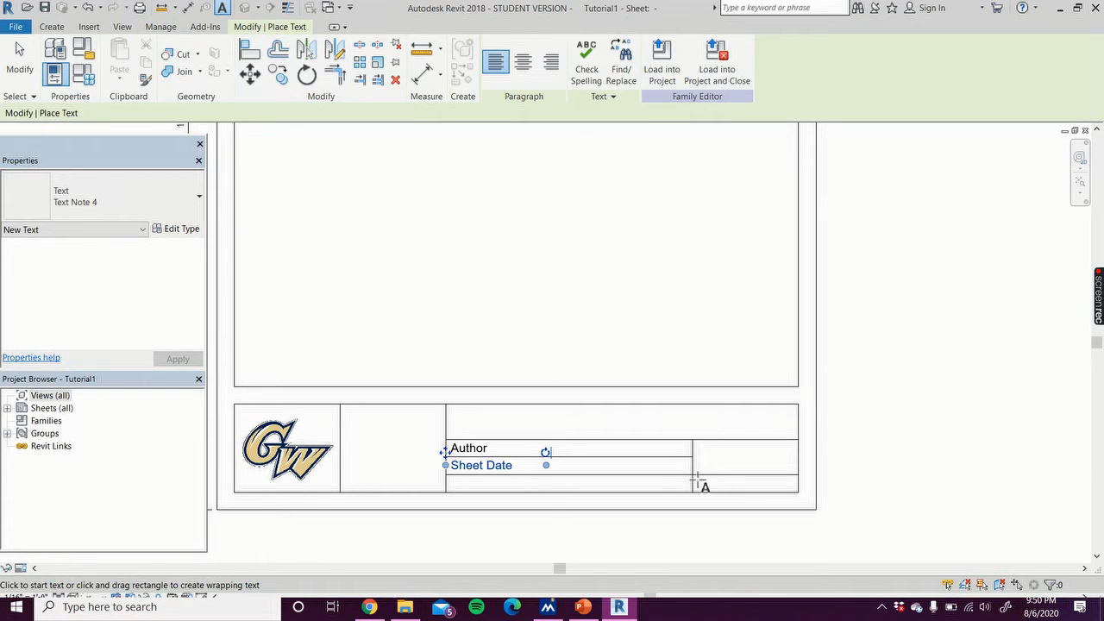
drag(696, 476, 730, 492)
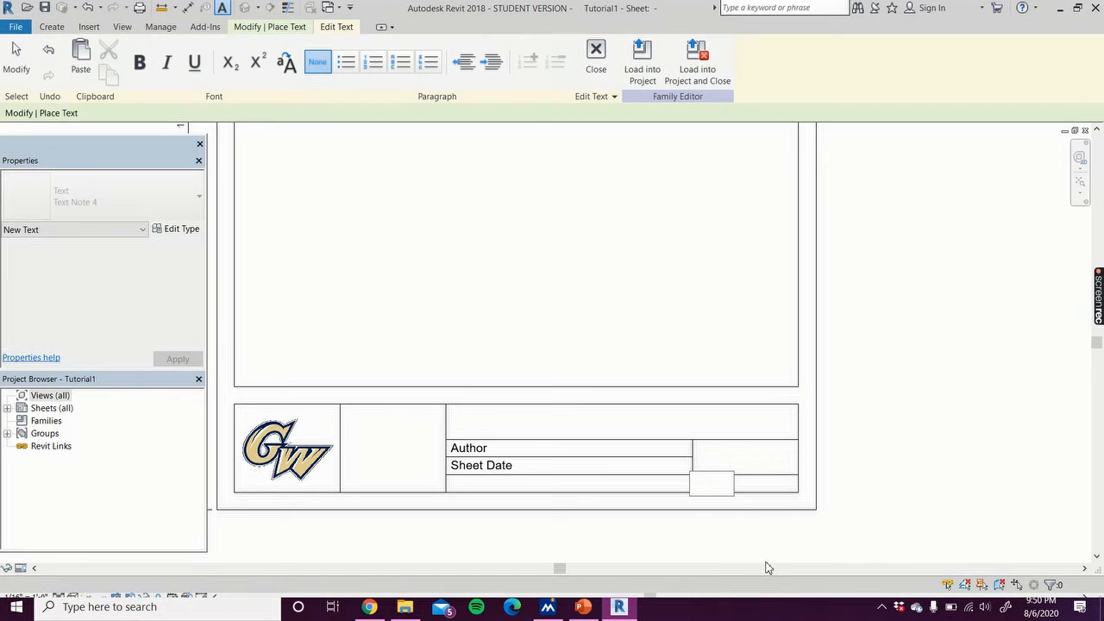
click(785, 556)
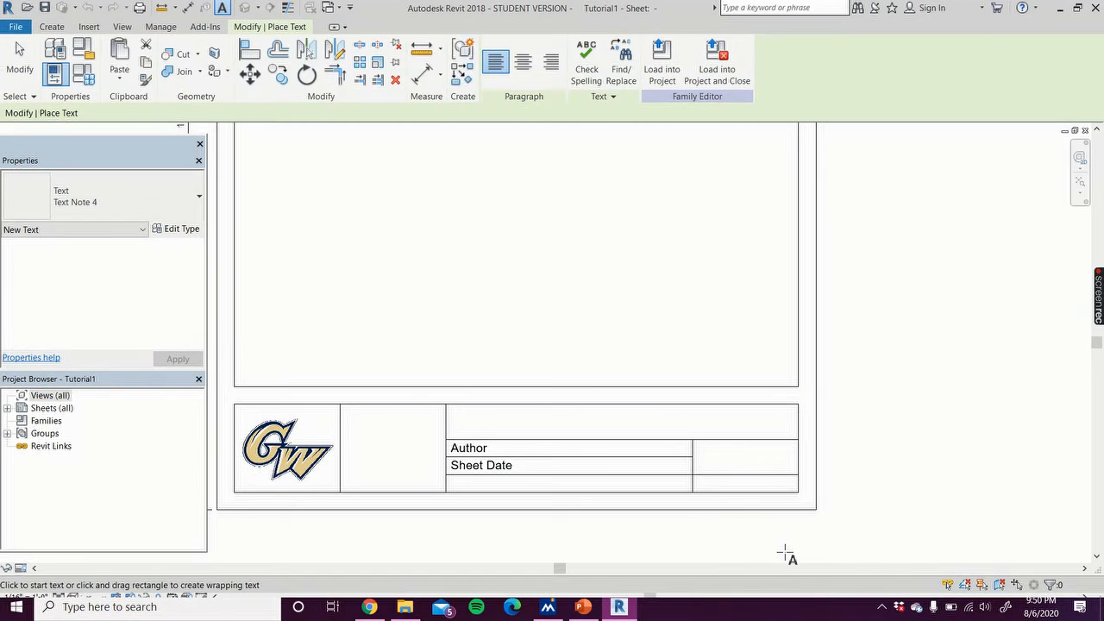
click(28, 76)
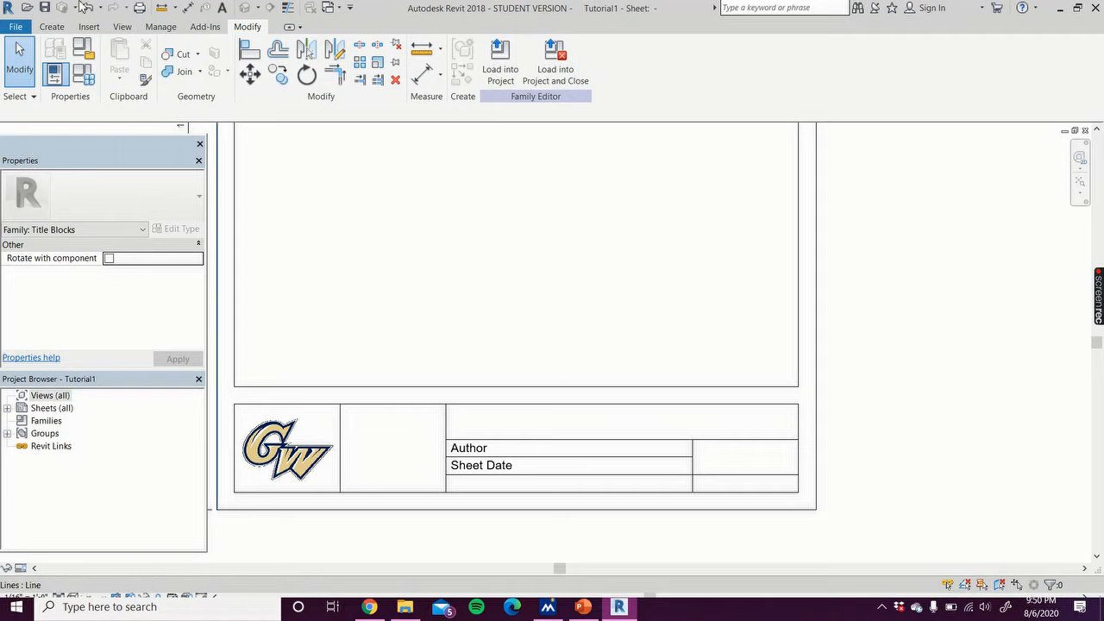
Step: Save the project and place a Project Name label in the box beside the logo
click(49, 29)
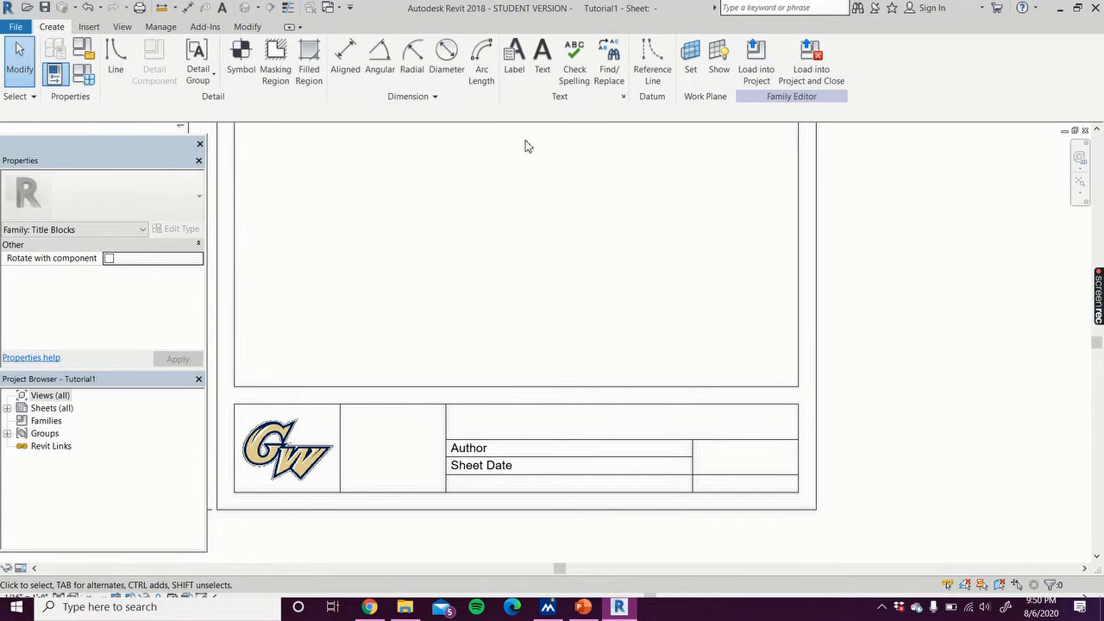
click(520, 70)
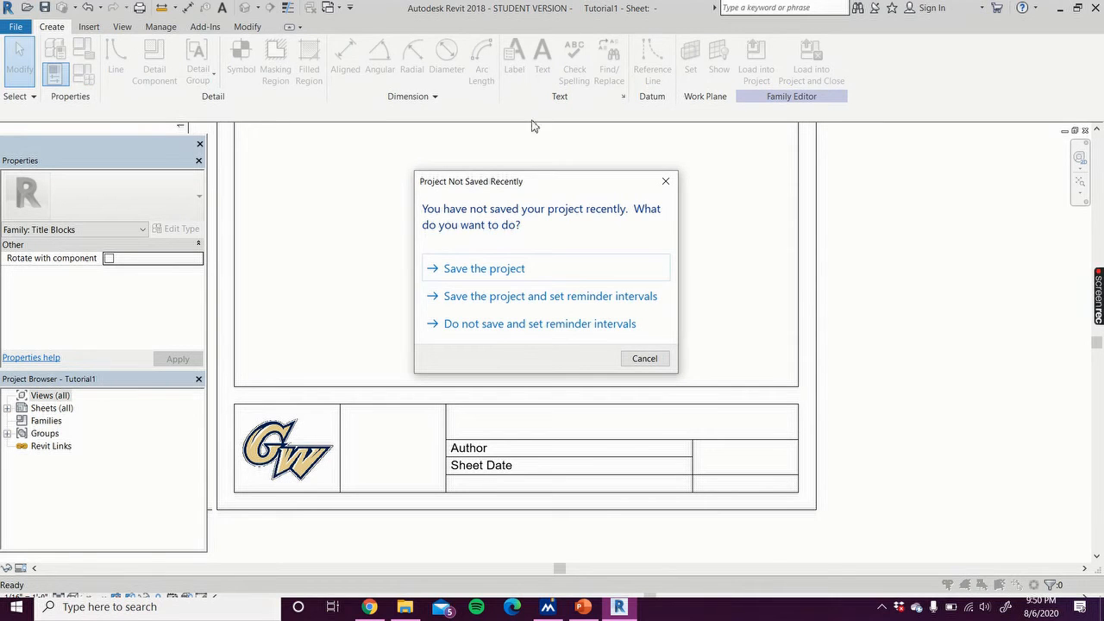
click(488, 273)
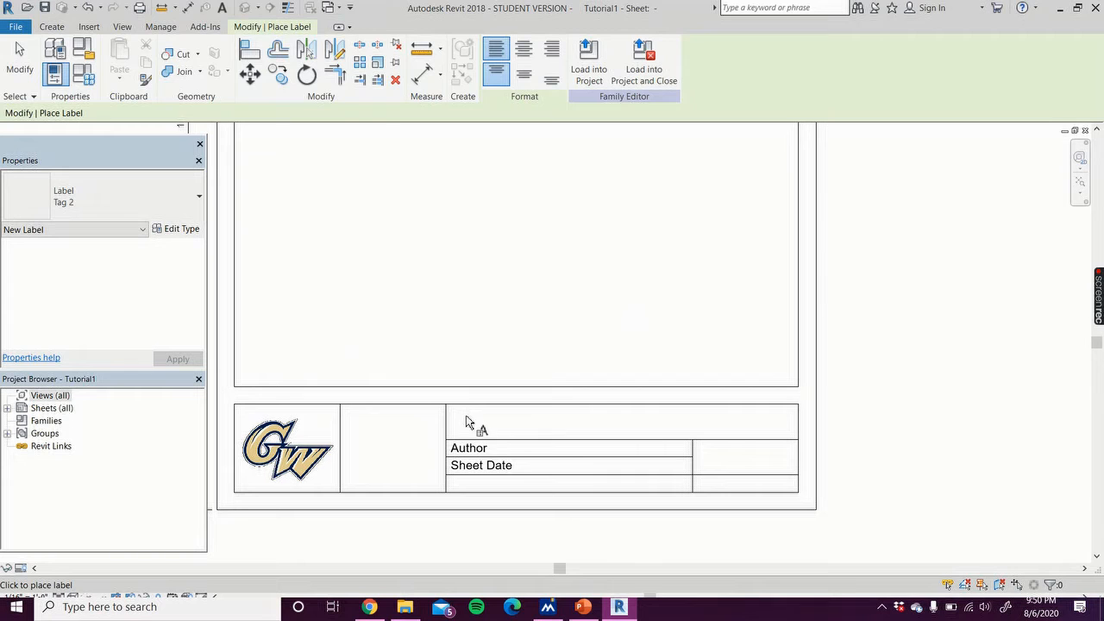
click(358, 425)
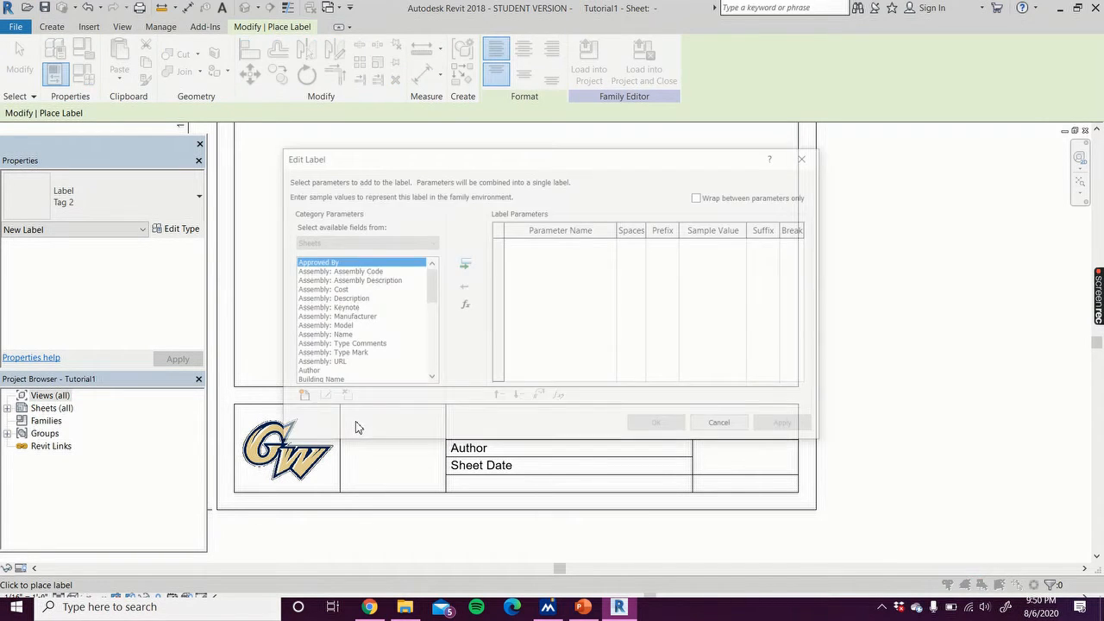
drag(429, 297, 429, 369)
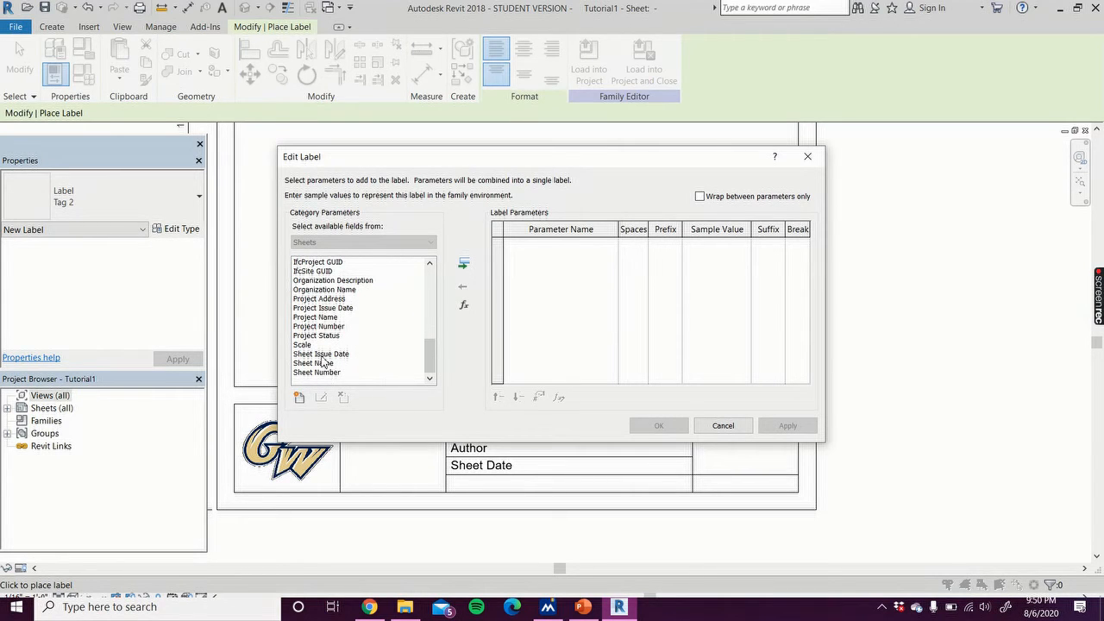
double_click(326, 317)
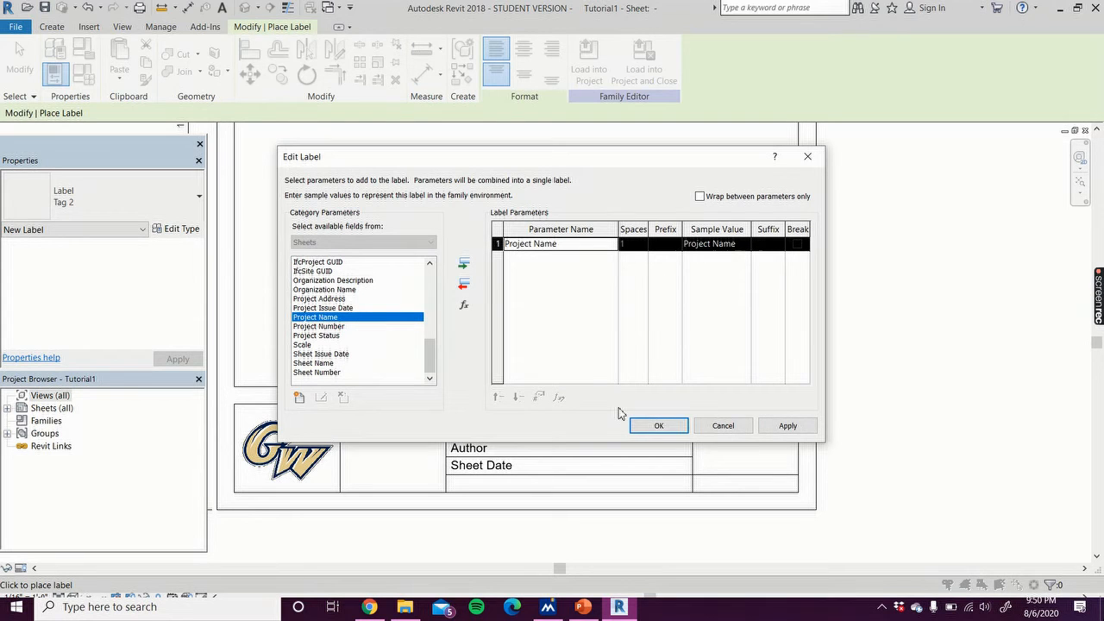
click(659, 425)
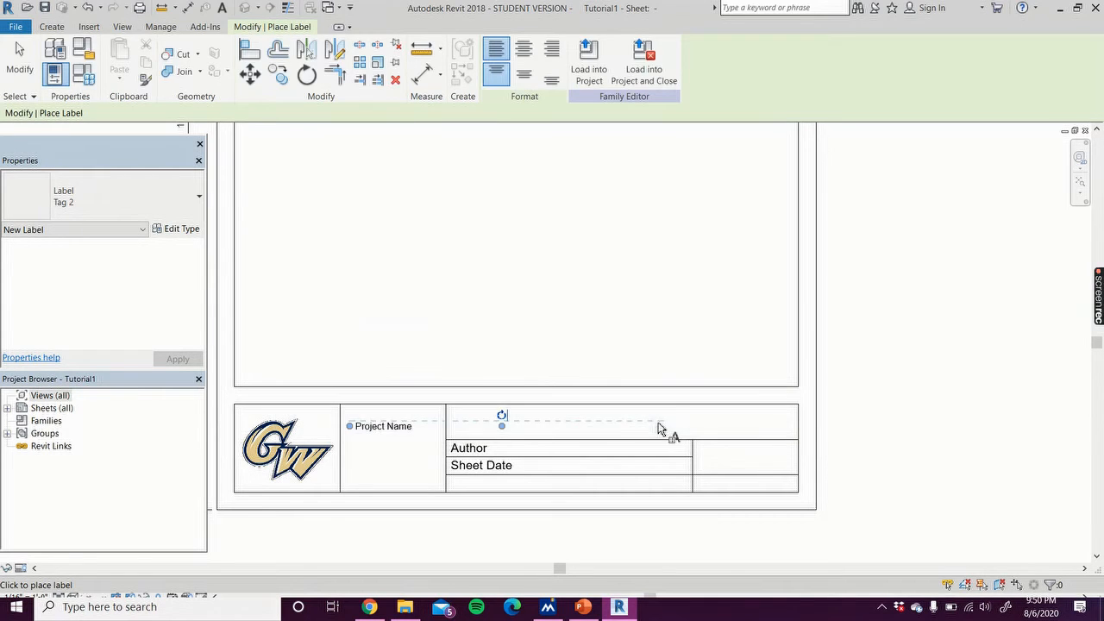
key(Escape)
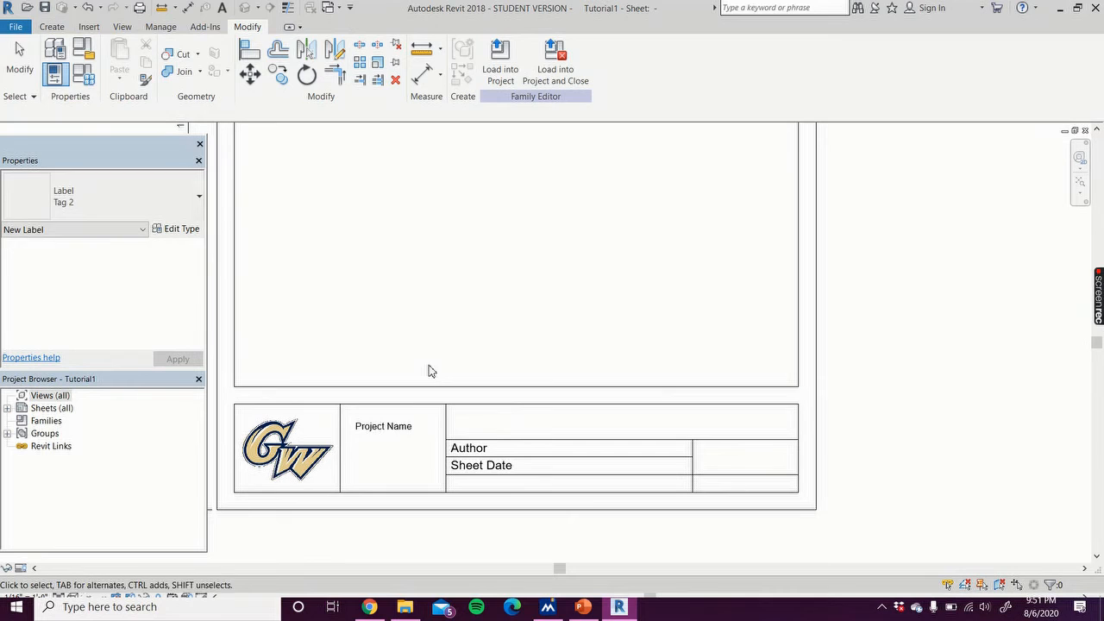
Step: Change the Project Name label to the Tag 1 type
click(400, 427)
click(400, 428)
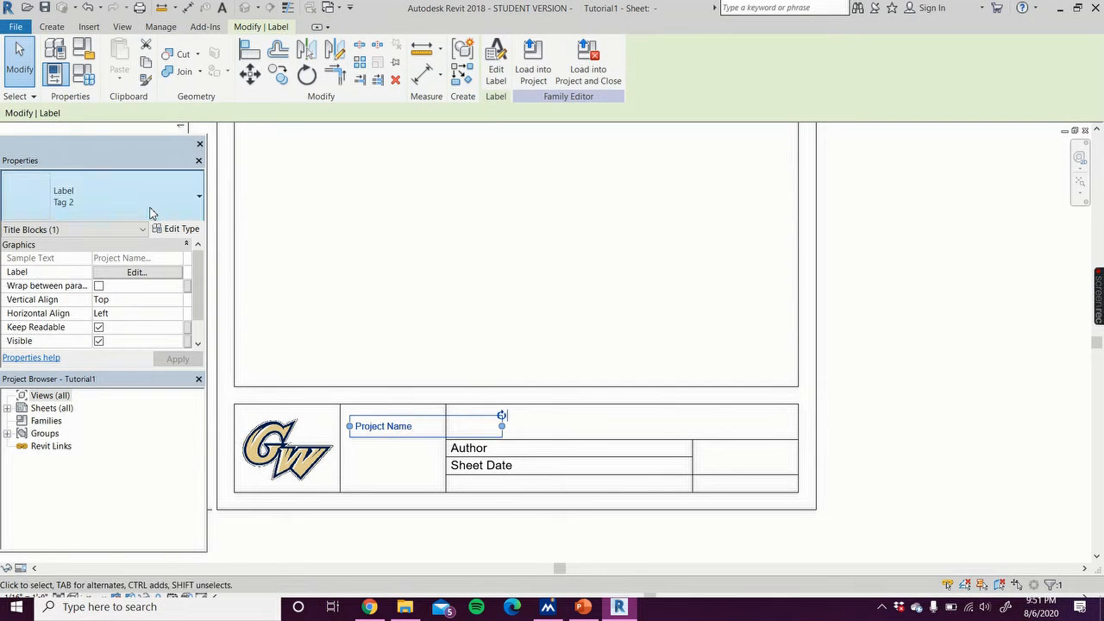
click(150, 213)
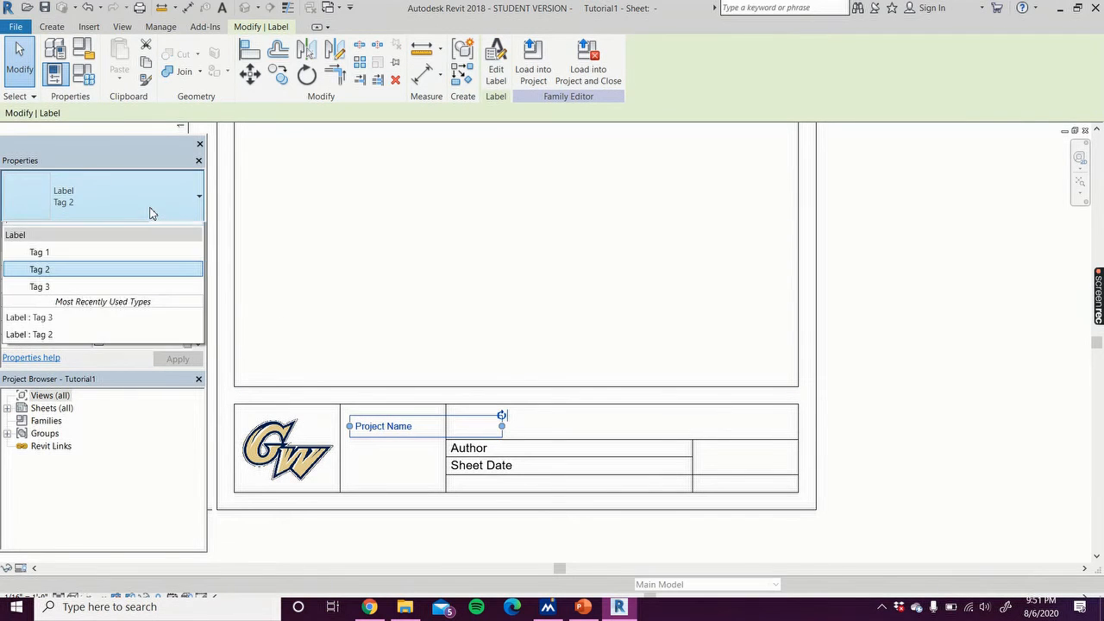
click(102, 267)
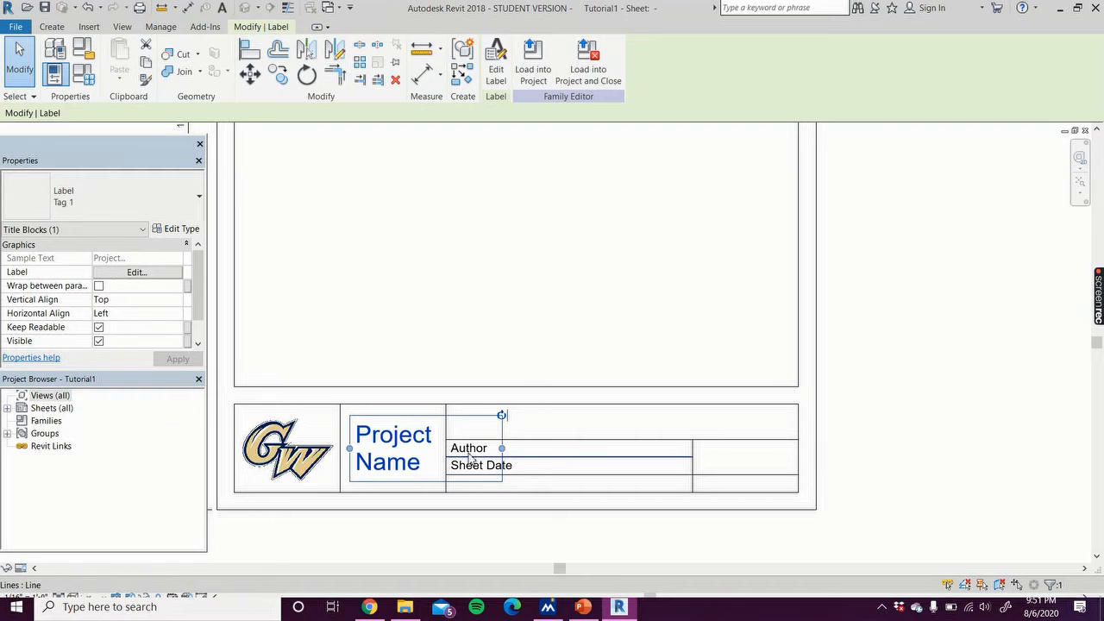
Step: Resize and move the Project Name label so it fills the box beside the logo
drag(501, 449, 439, 450)
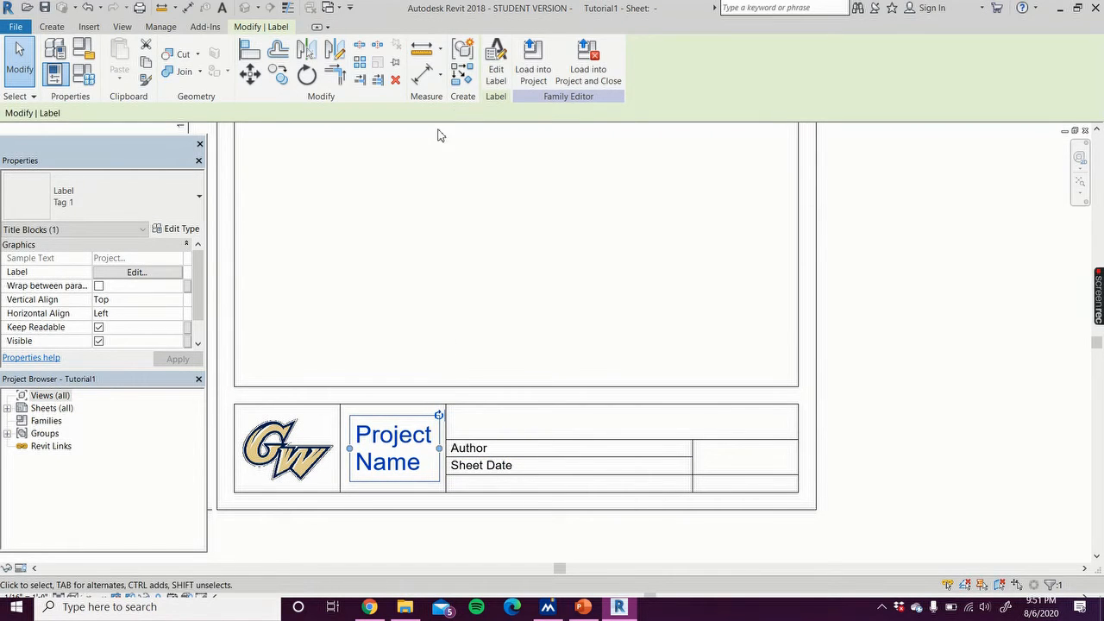
click(498, 63)
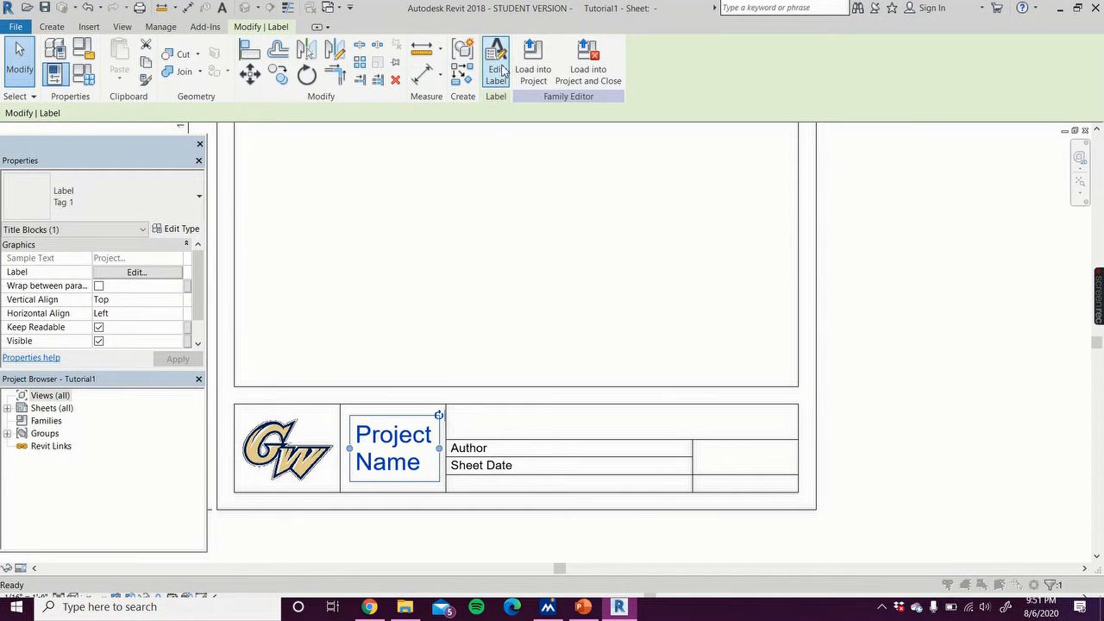
click(658, 425)
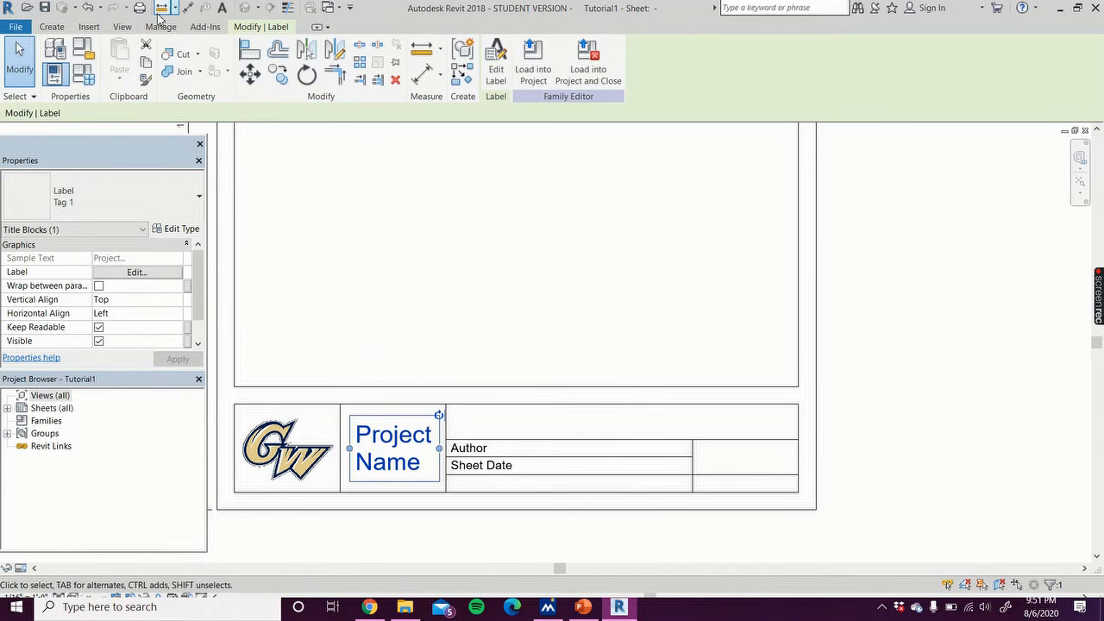
click(62, 31)
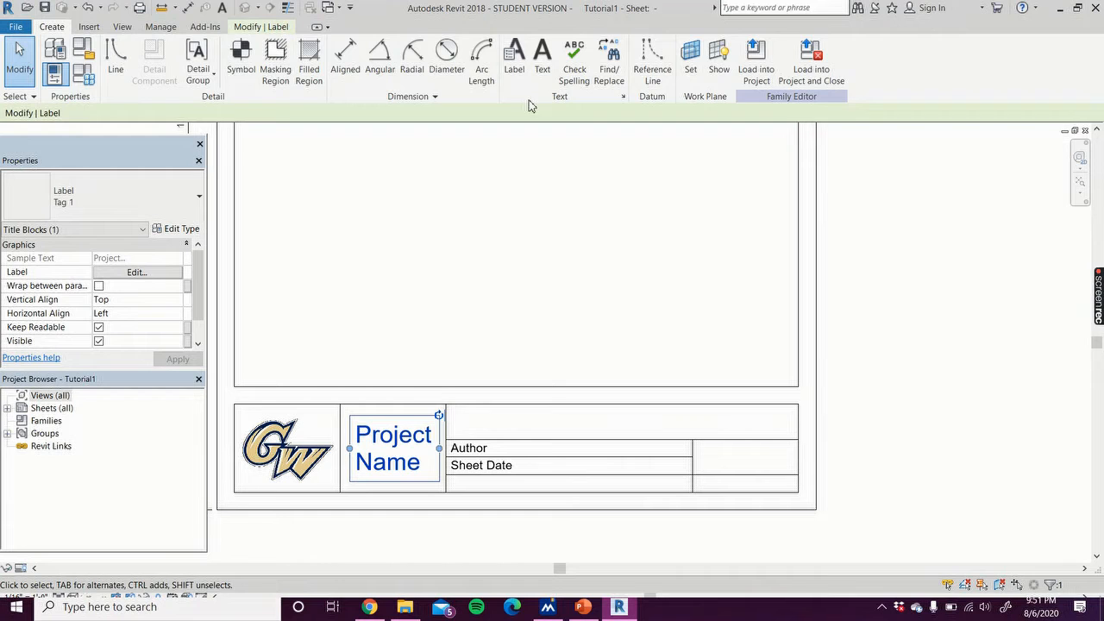
drag(397, 464, 445, 451)
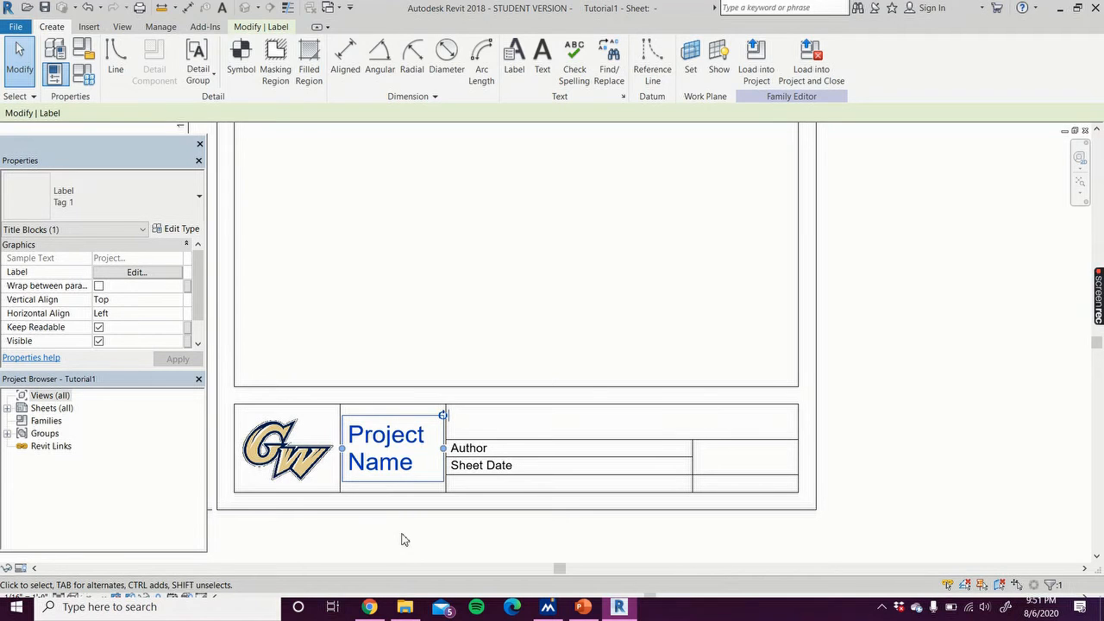
Step: Set the Project Name label's horizontal alignment to Center
click(151, 313)
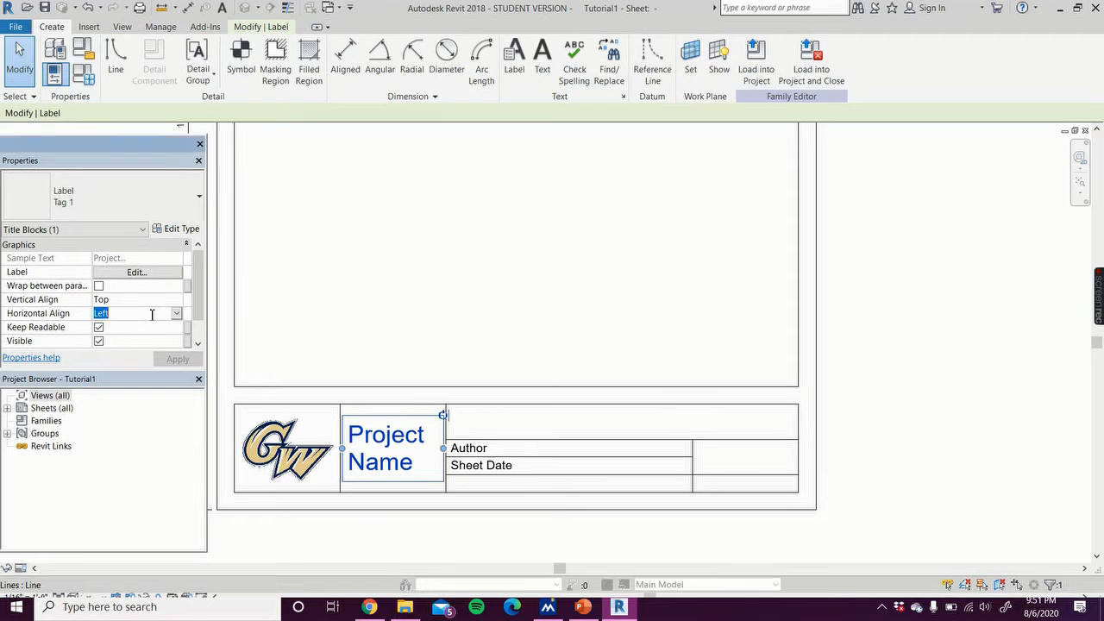
click(176, 314)
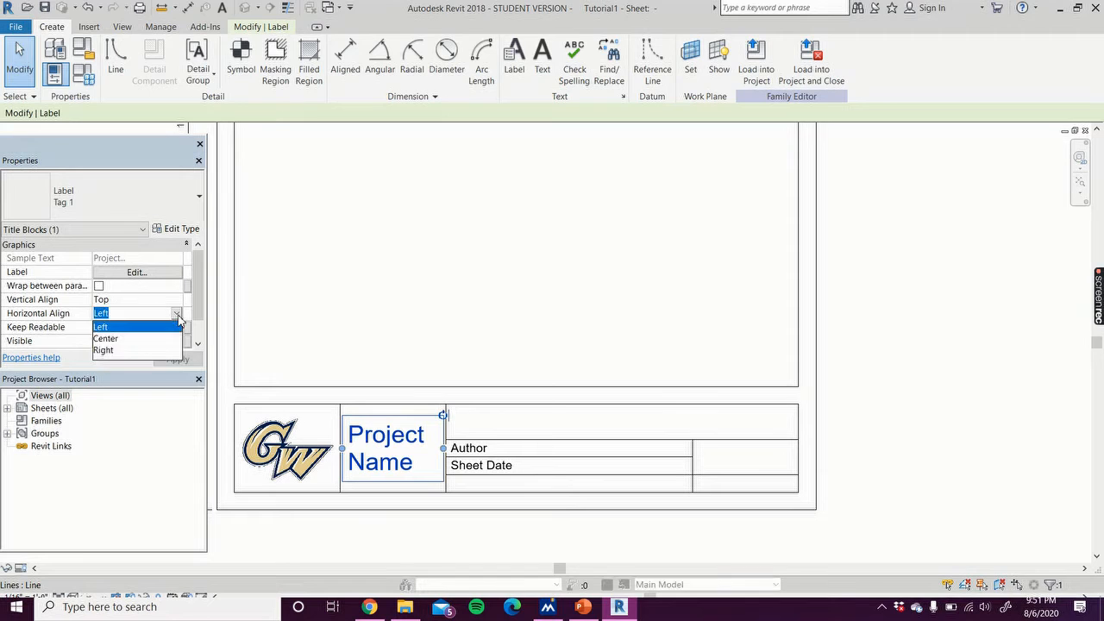
click(106, 338)
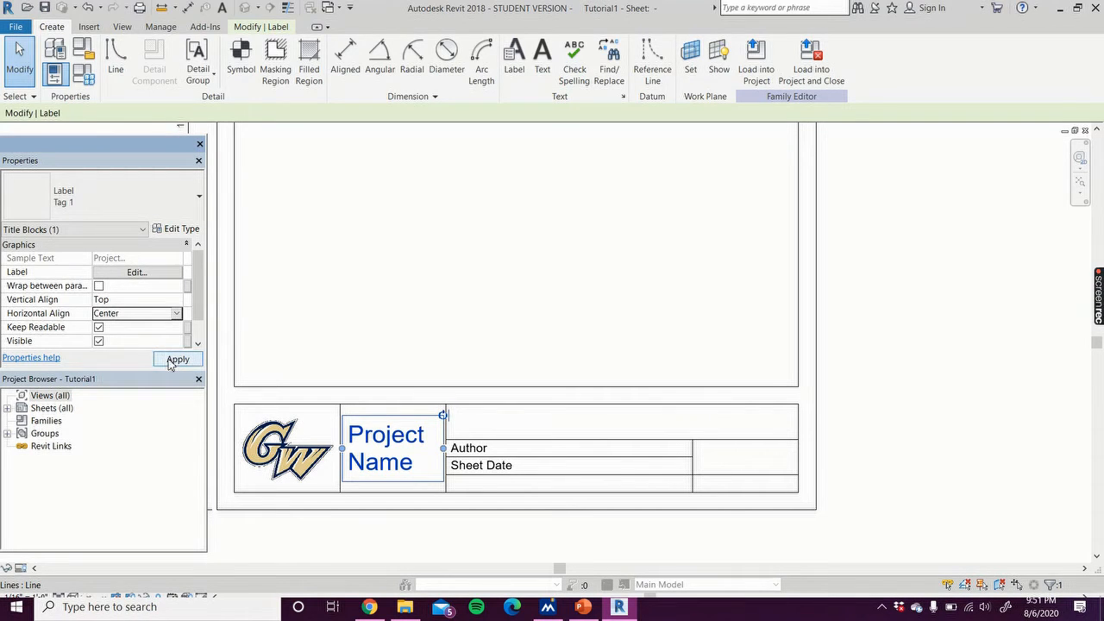
click(174, 361)
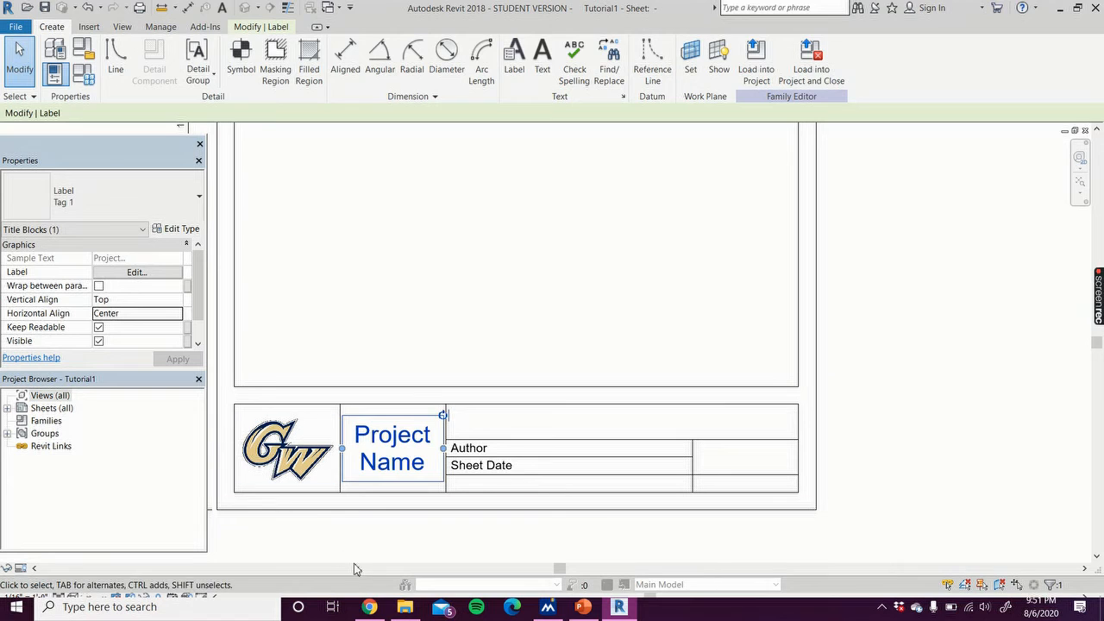
click(383, 553)
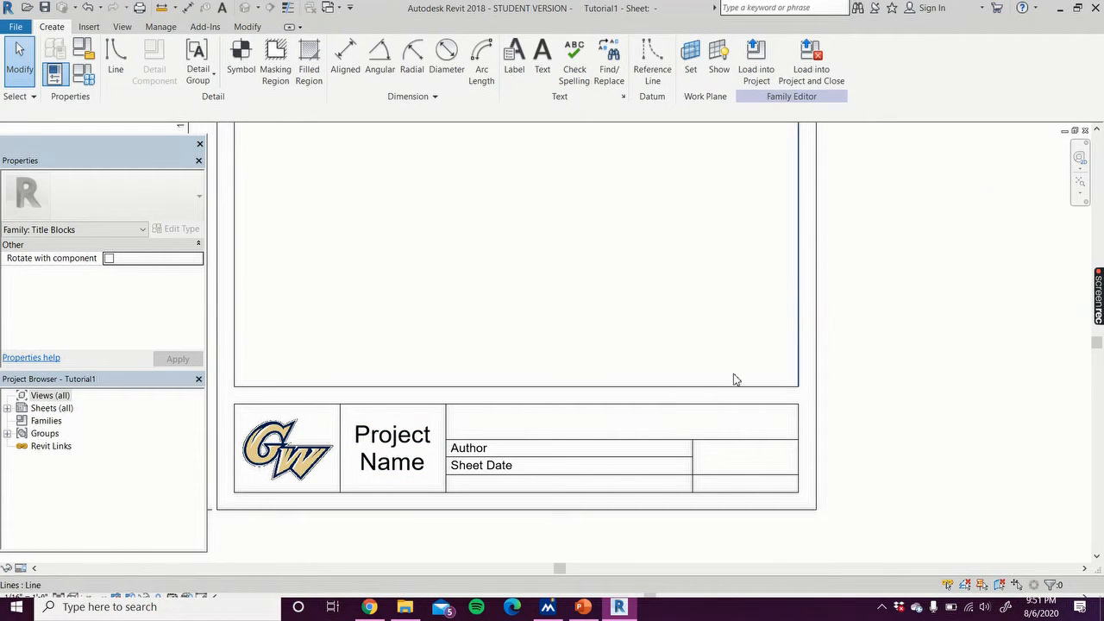
Step: Switch to the Level 21 Diagrid System project and set its Project Name in Project Information to Tutorial Title
click(1075, 131)
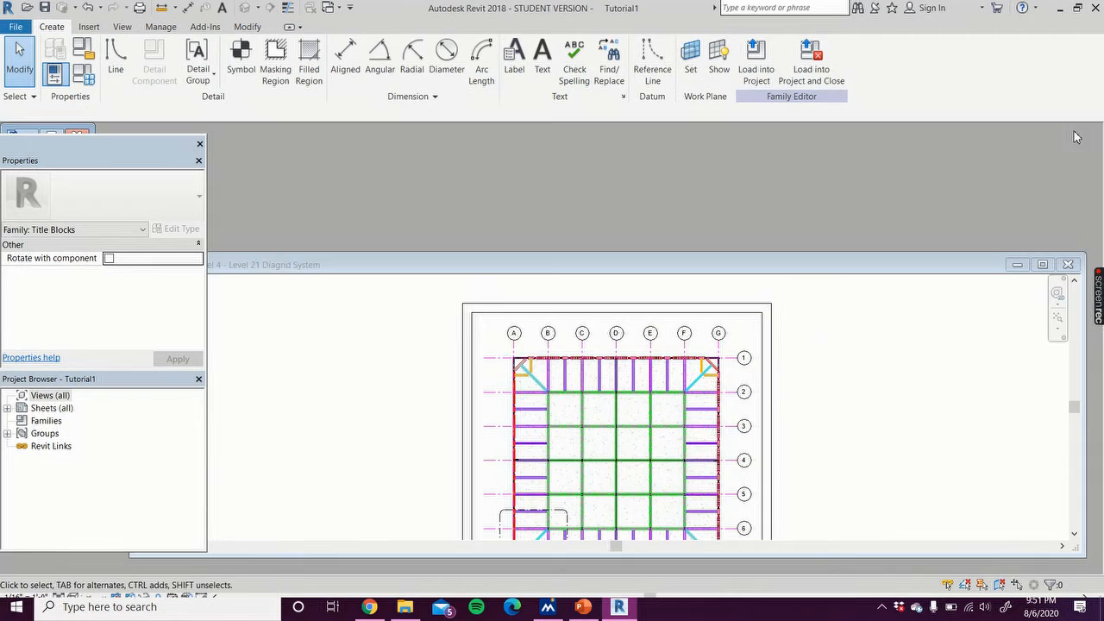
click(1041, 265)
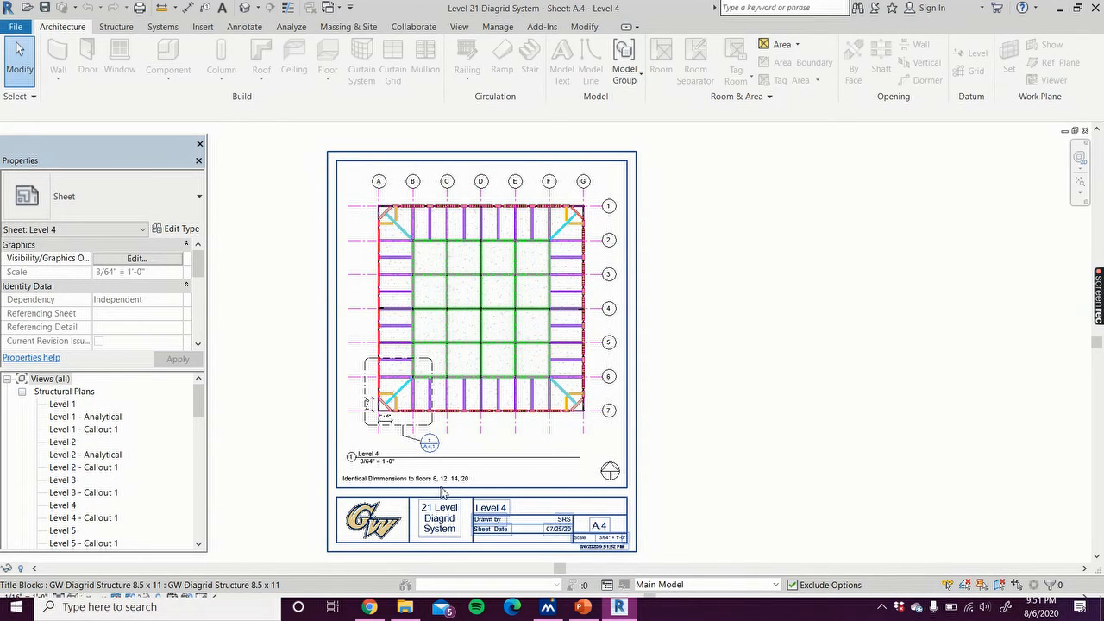
click(504, 27)
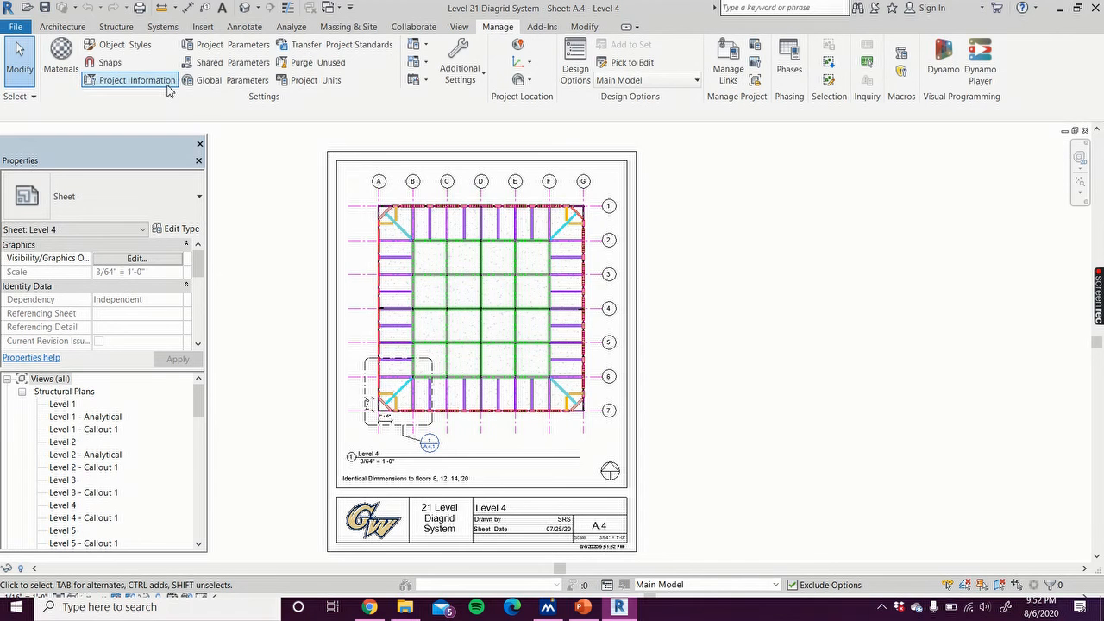
click(138, 80)
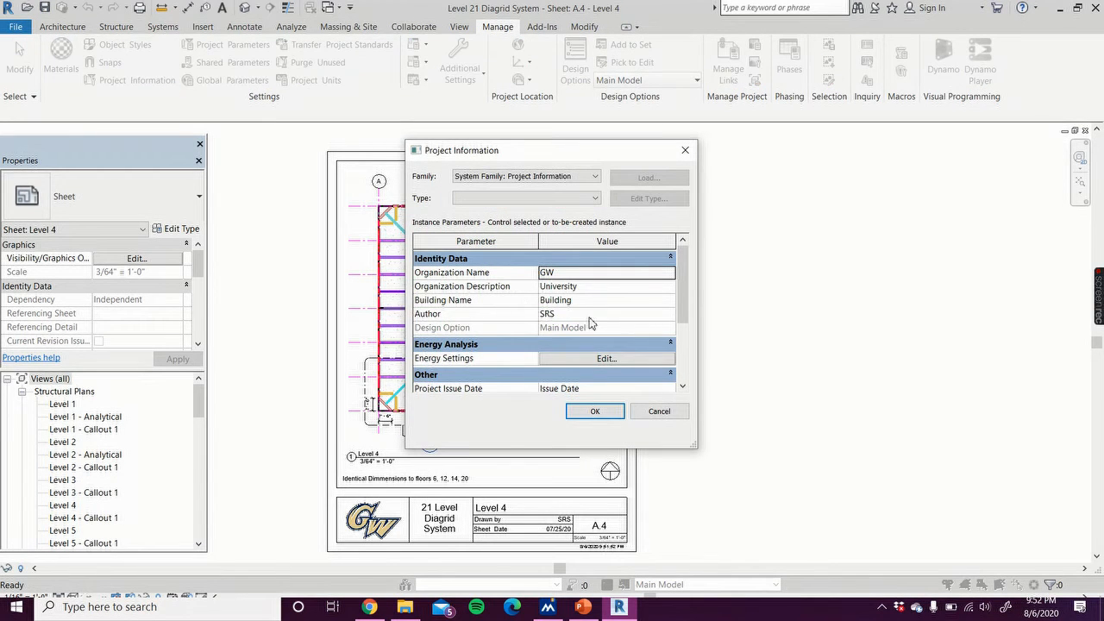
scroll(591, 323, down, 3)
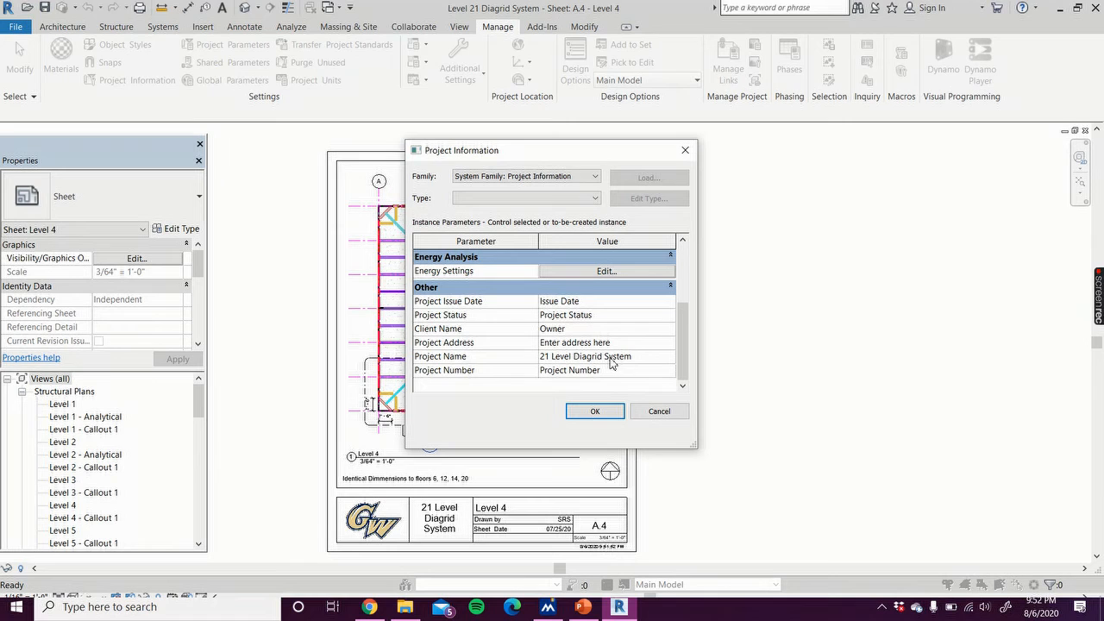
click(648, 359)
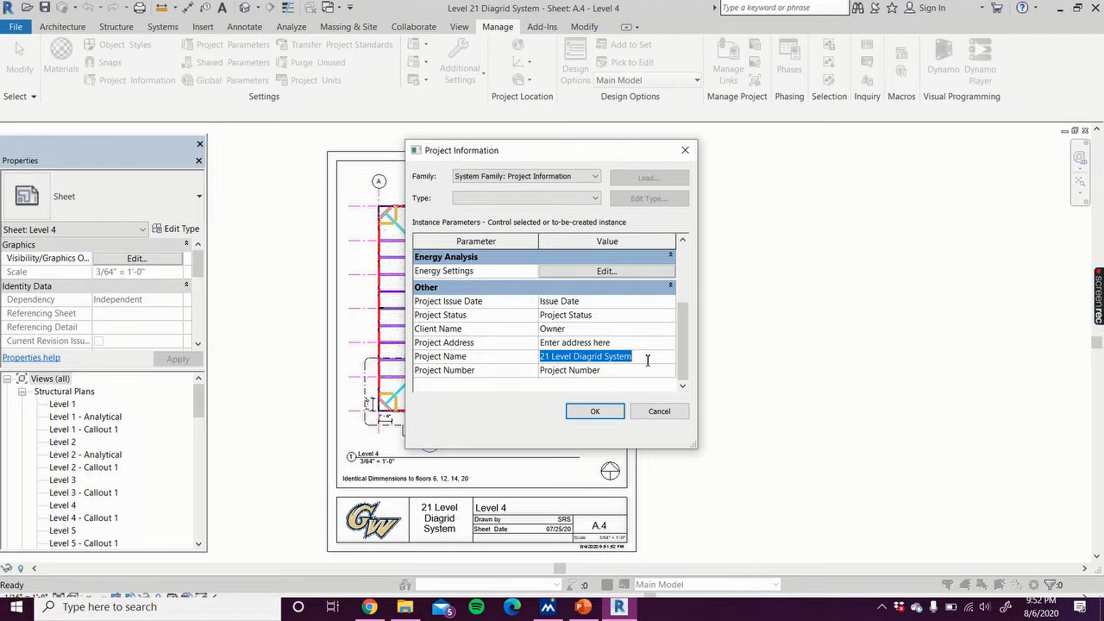
text(Tutorial Title)
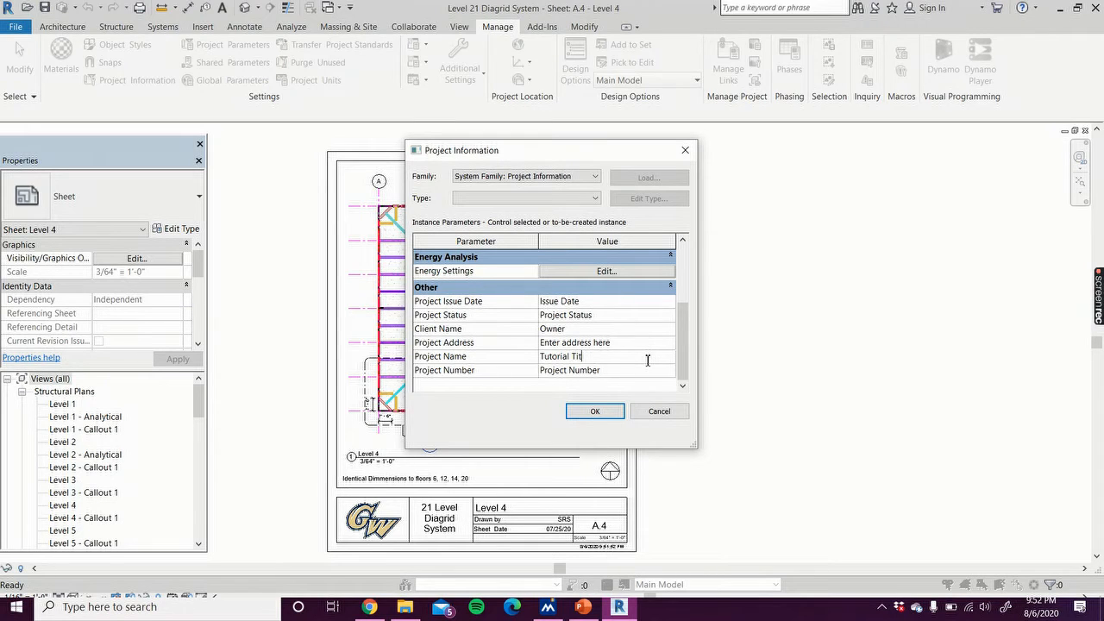
click(596, 412)
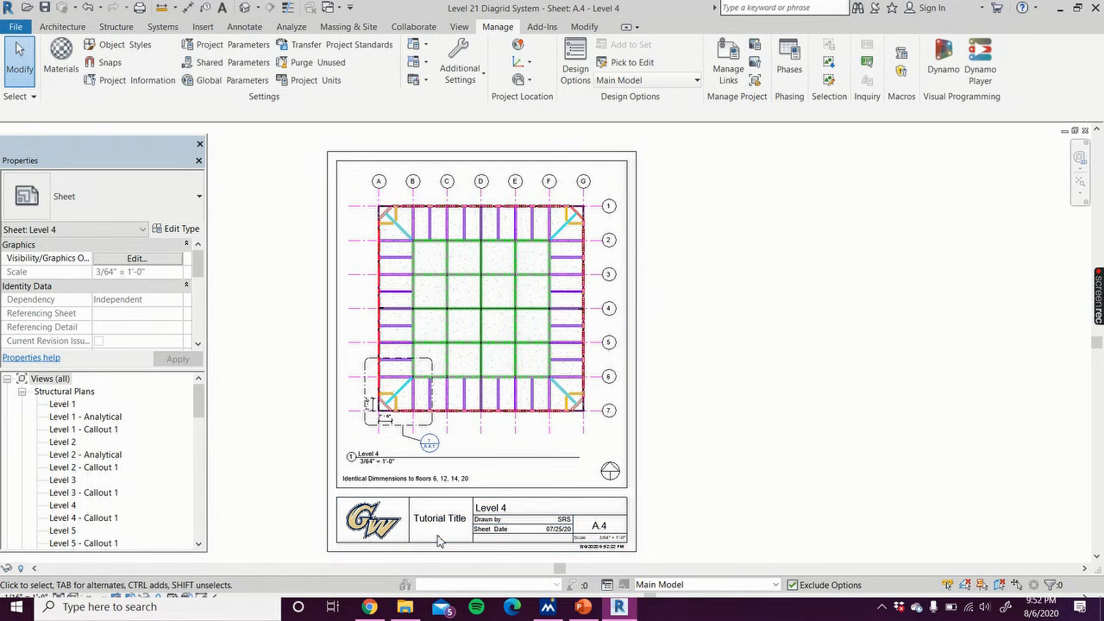
Step: Zoom into the sheet's title block to inspect the project name it shows
scroll(437, 540, up, 2)
scroll(436, 536, down, 1)
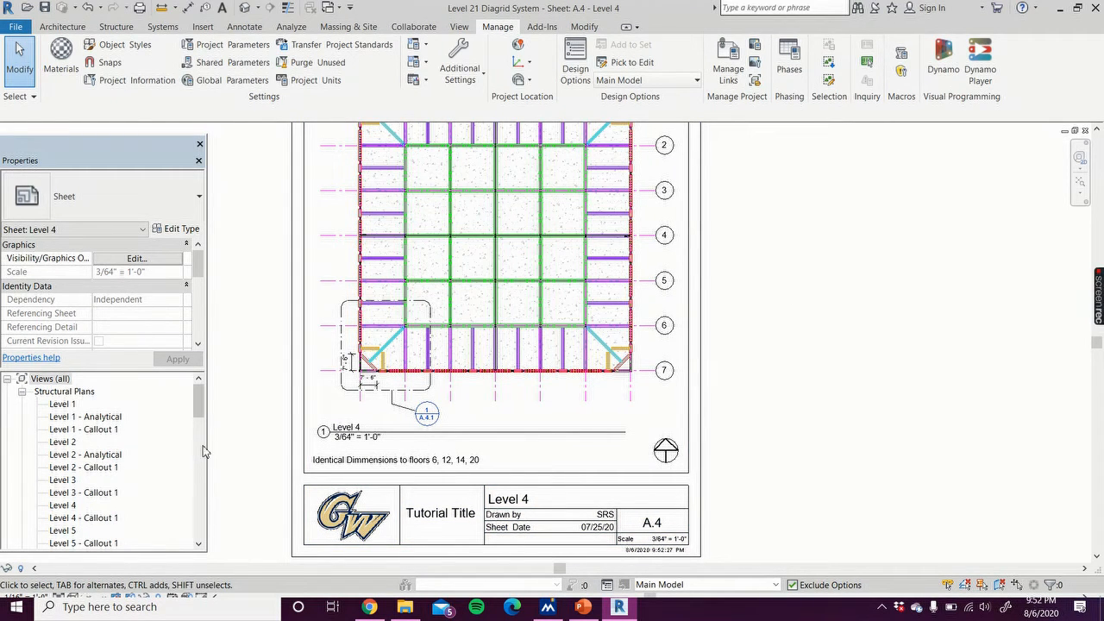
drag(200, 405, 200, 450)
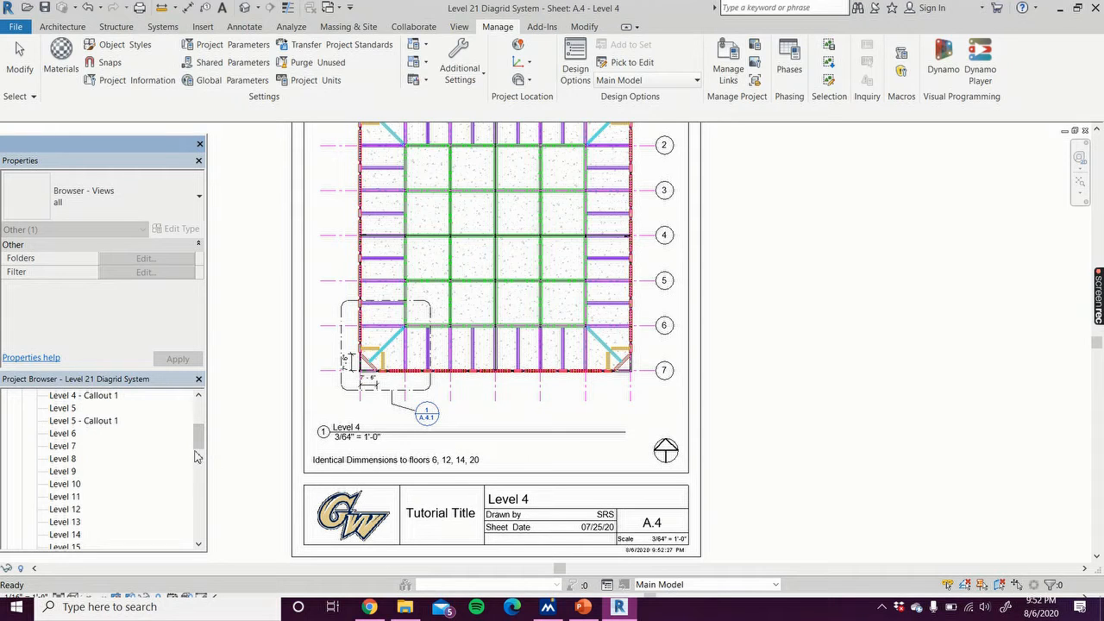
click(138, 81)
Step: Return to the title block family and place a Sheet Name label in the upper box beside Project Name
click(1076, 131)
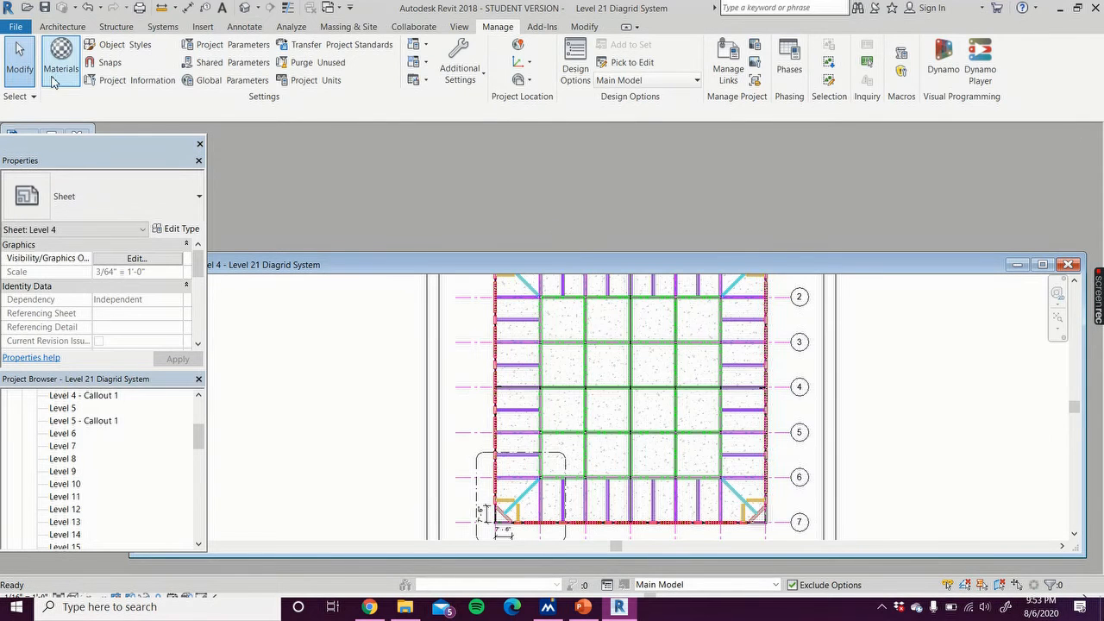
click(57, 133)
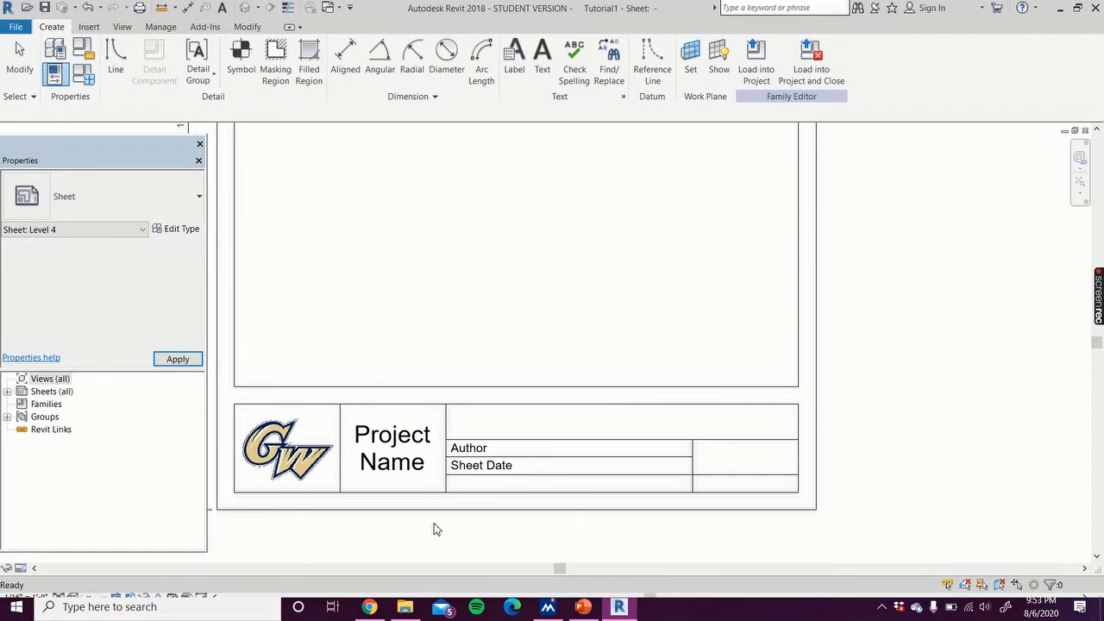
click(234, 259)
click(91, 31)
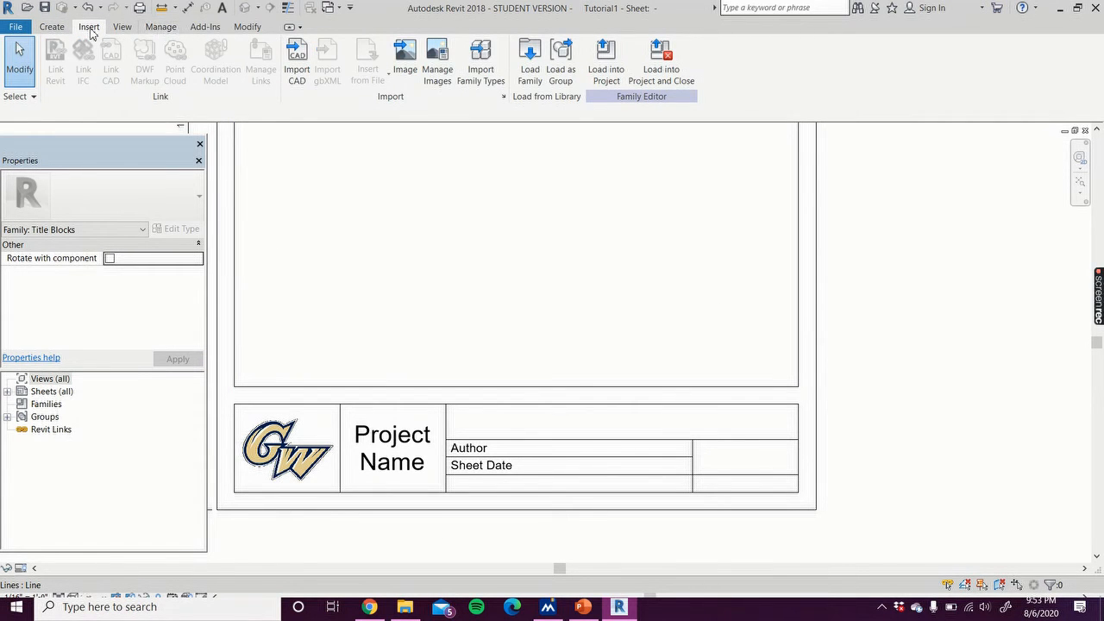
click(51, 26)
click(514, 62)
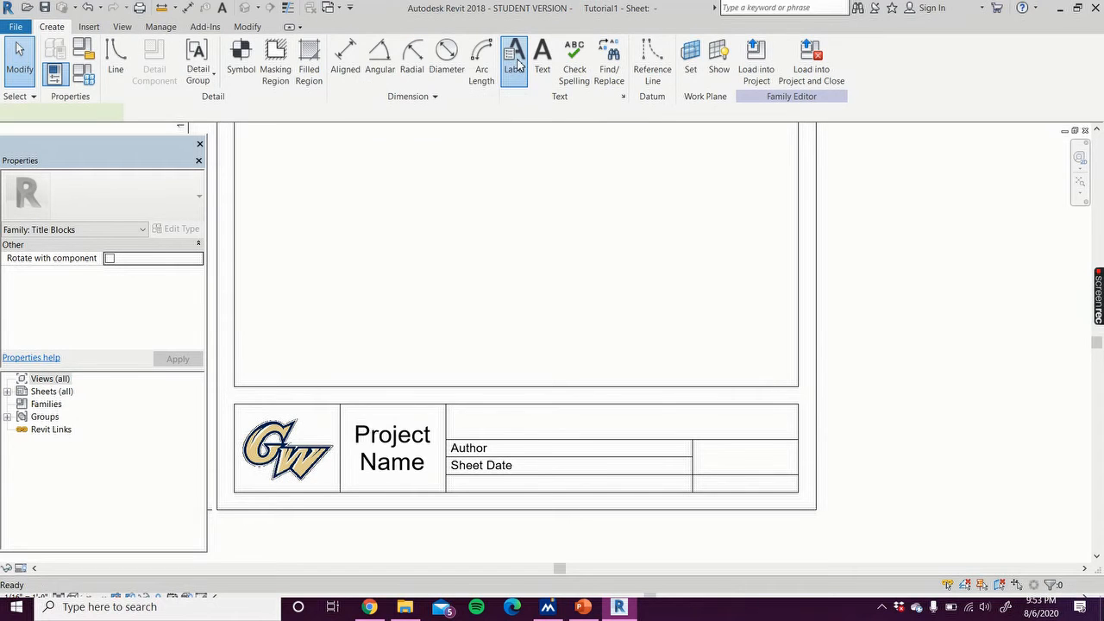
click(450, 418)
drag(429, 296, 431, 381)
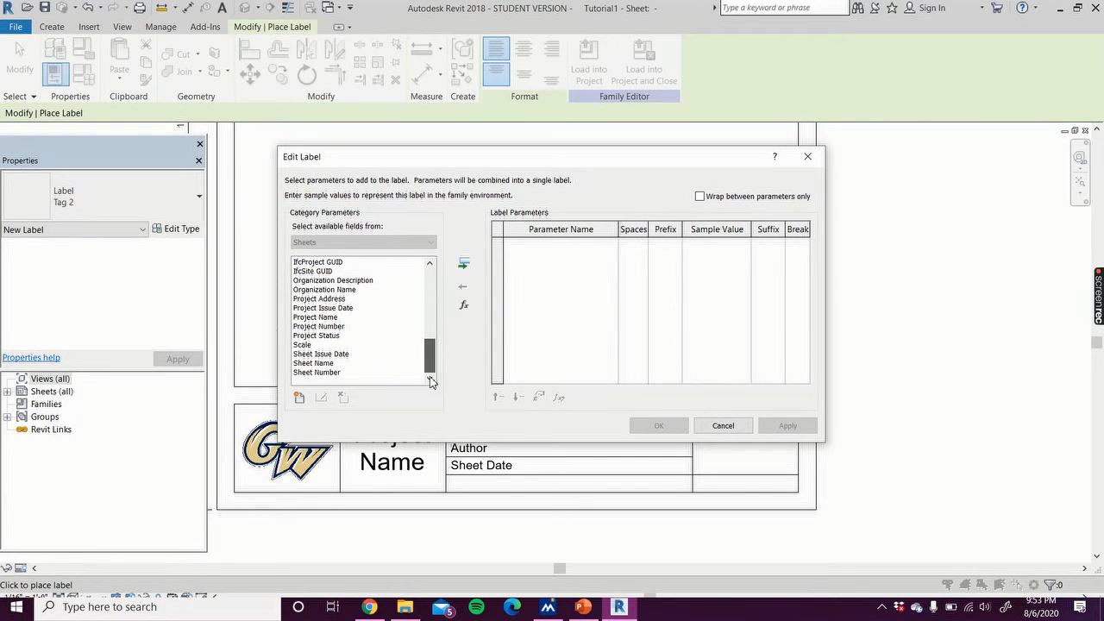
click(354, 363)
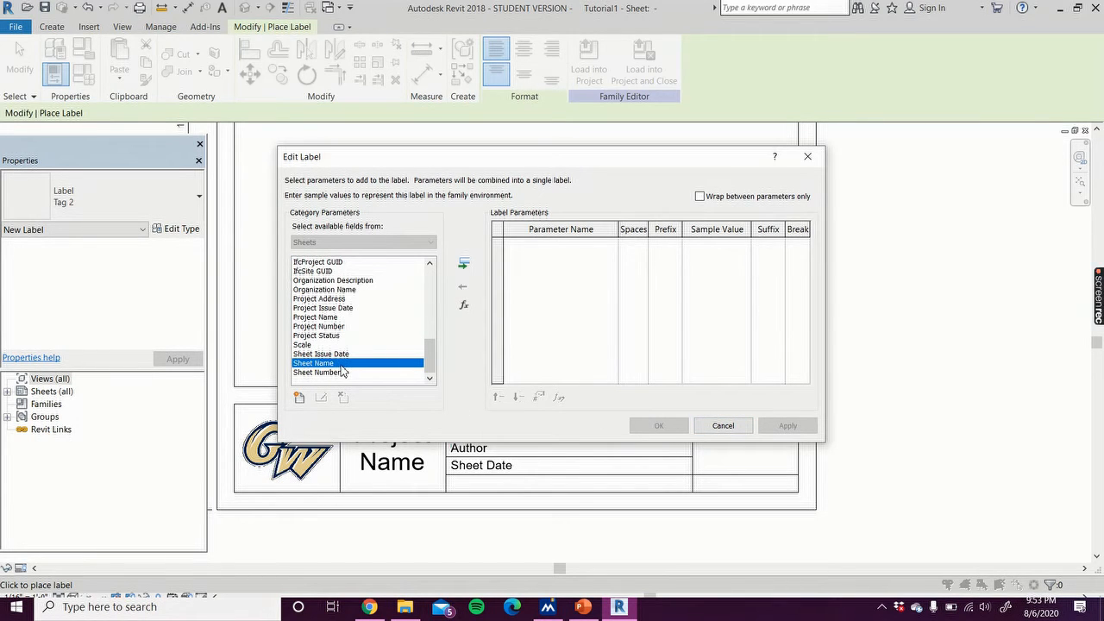
double_click(342, 365)
click(785, 428)
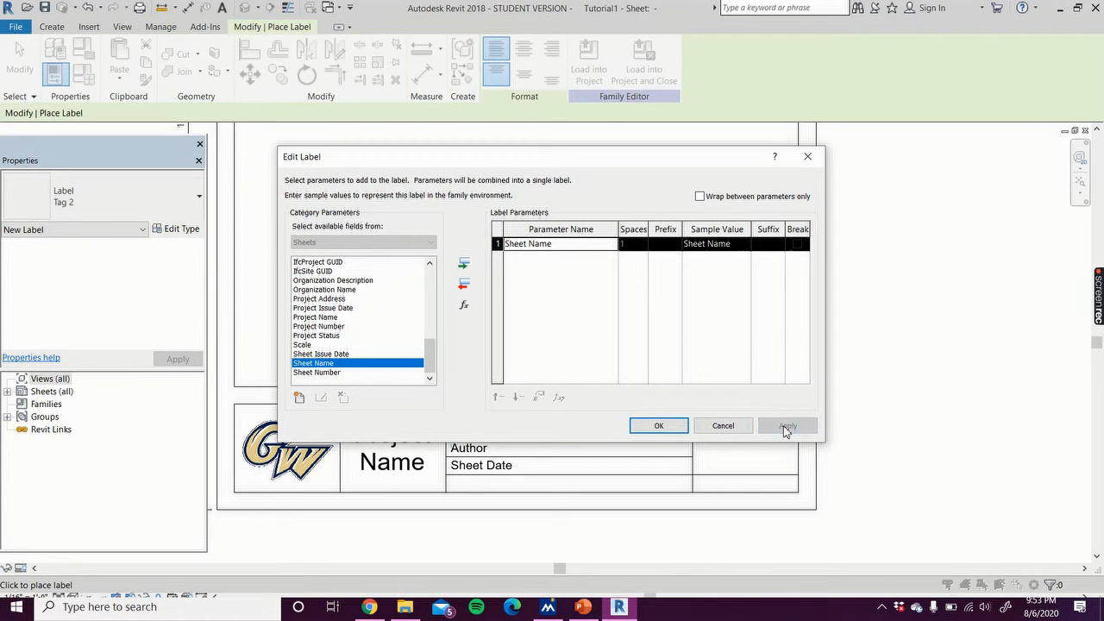
click(661, 426)
Step: Change the Sheet Name label to the Tag 1 type
click(104, 213)
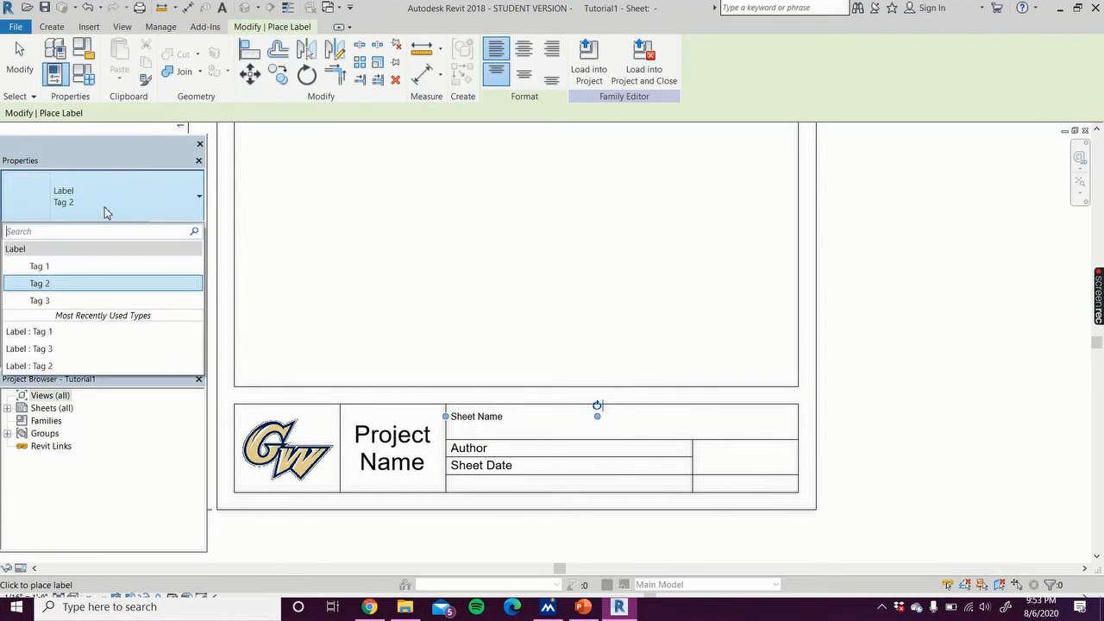
click(92, 267)
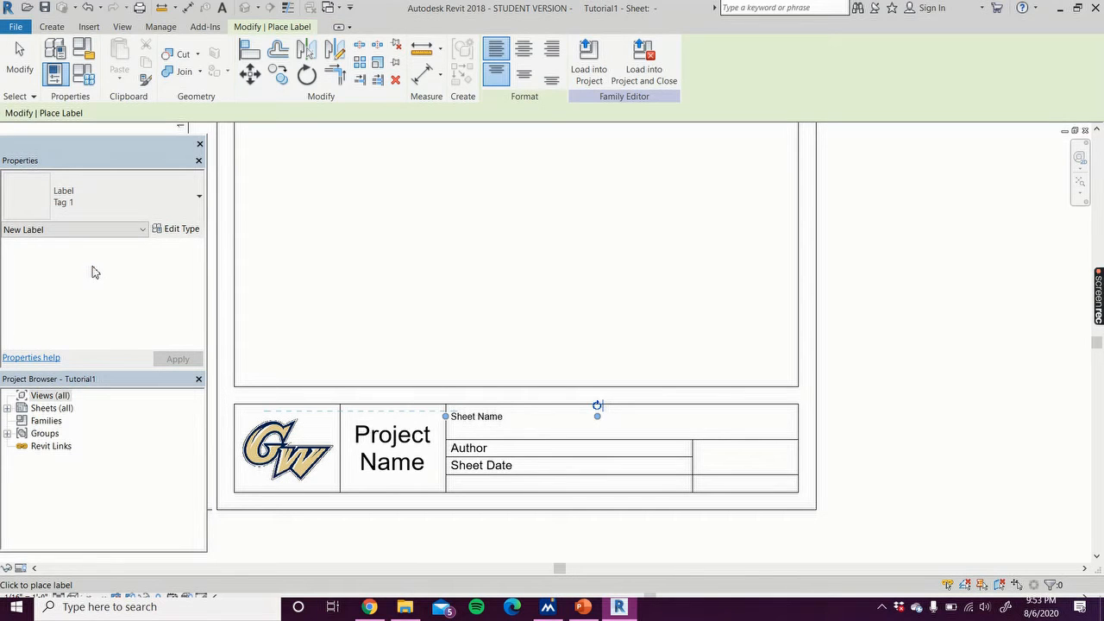
key(Escape)
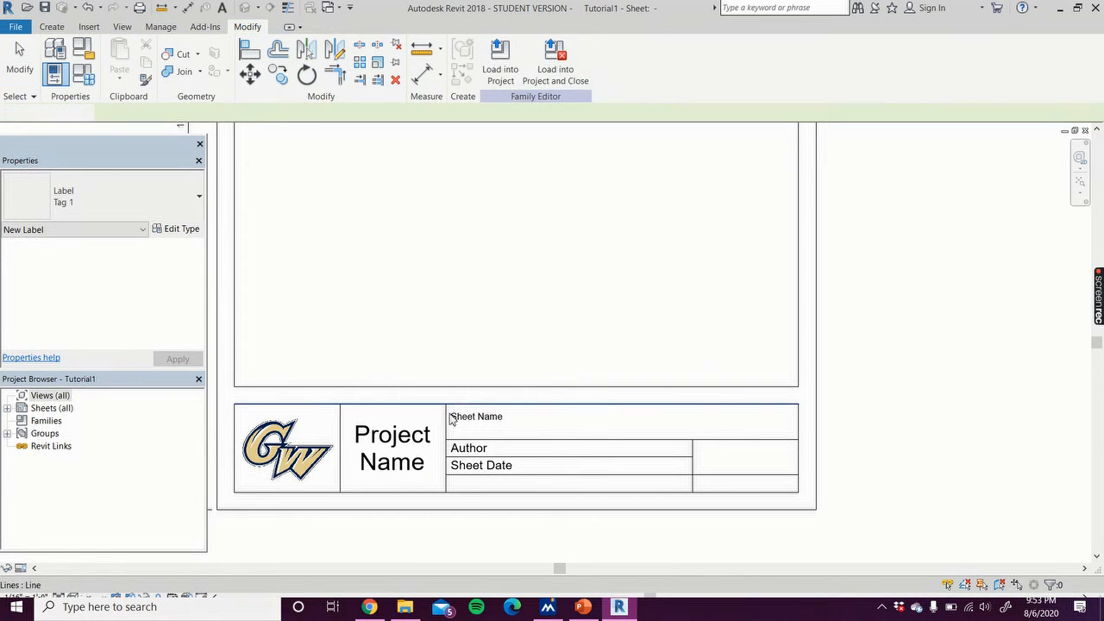
click(450, 418)
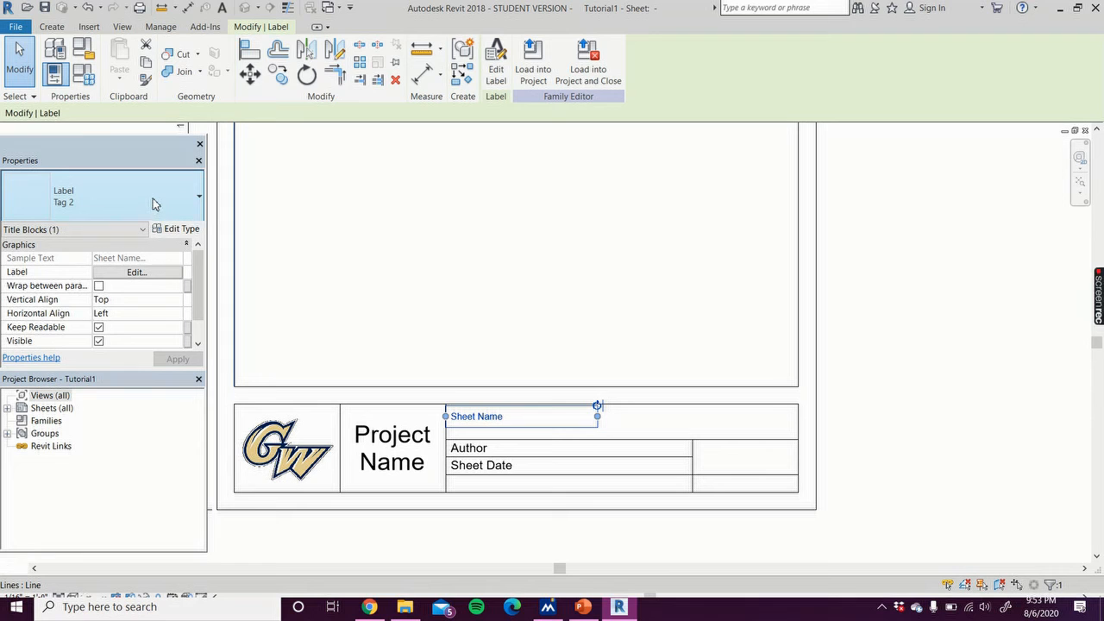
click(153, 204)
click(94, 264)
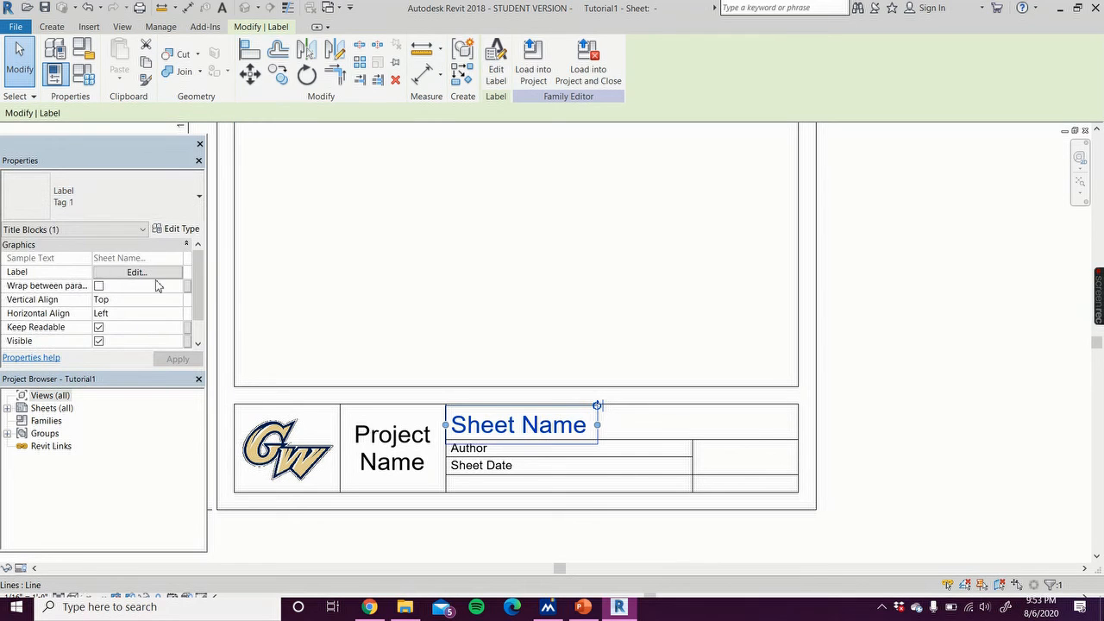
click(980, 416)
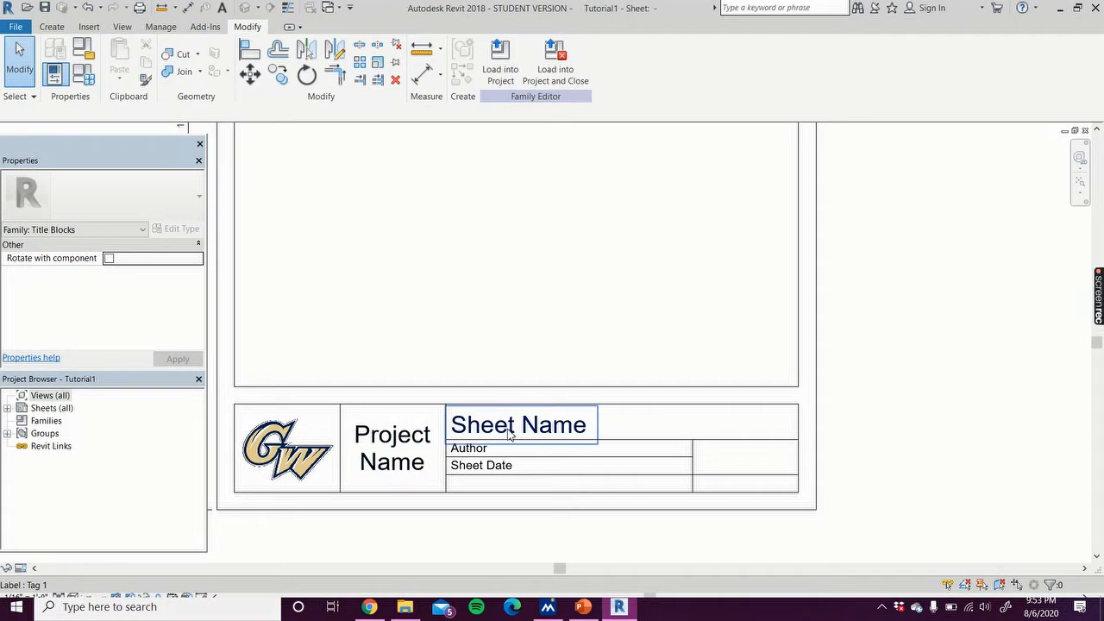
Step: Switch to the project, select the sheet's title block and rename the sheet to Level 4_ through its Sheet Name label
click(1075, 132)
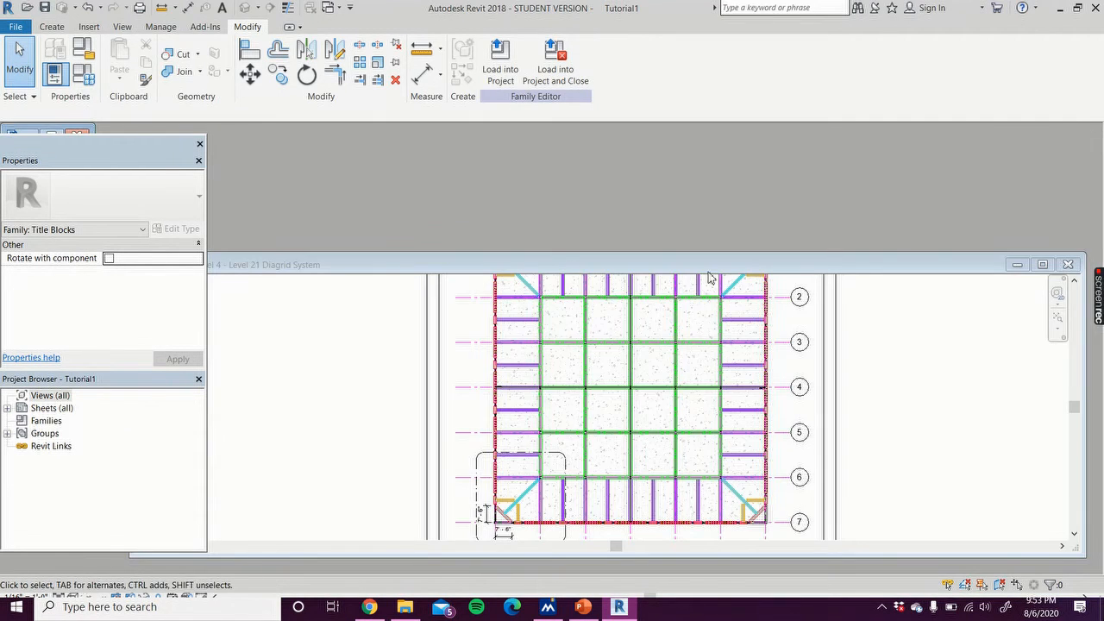
click(1043, 265)
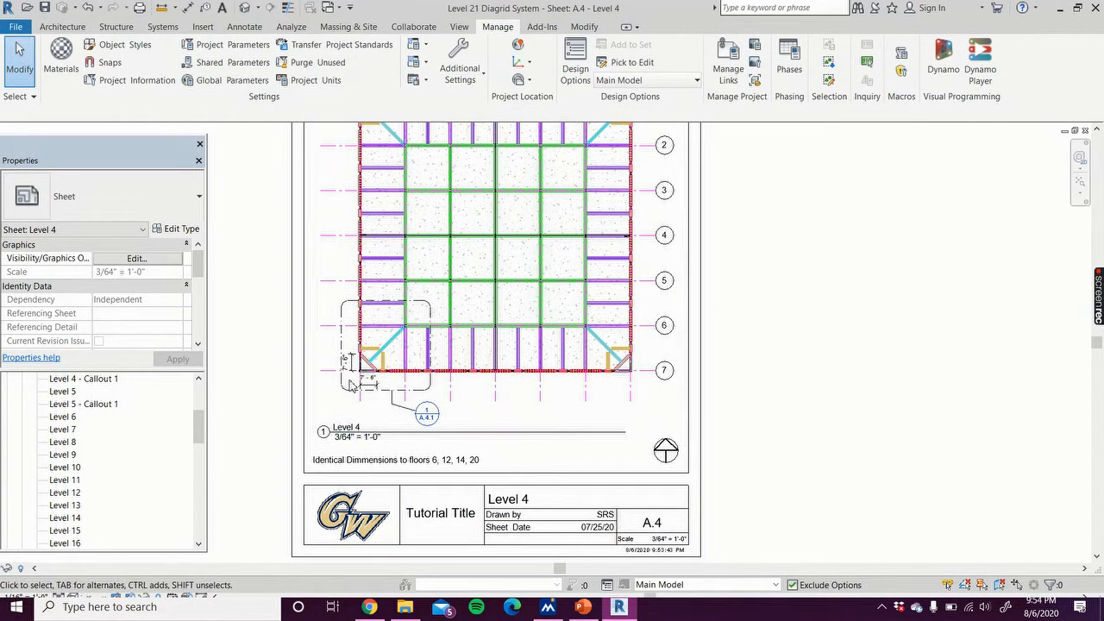
click(564, 491)
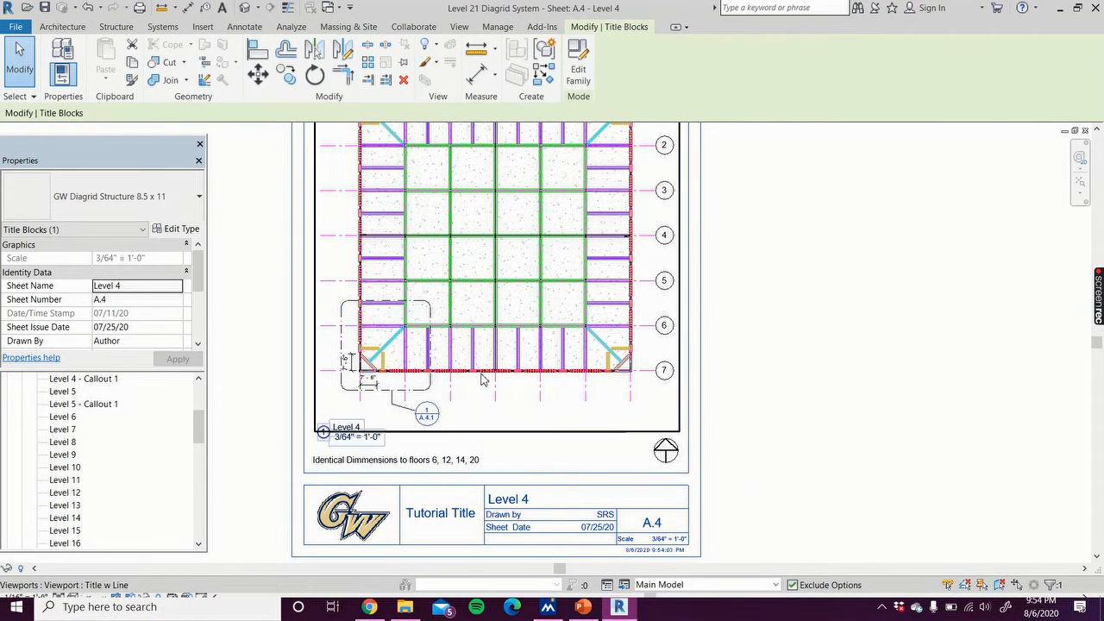
click(139, 285)
click(138, 285)
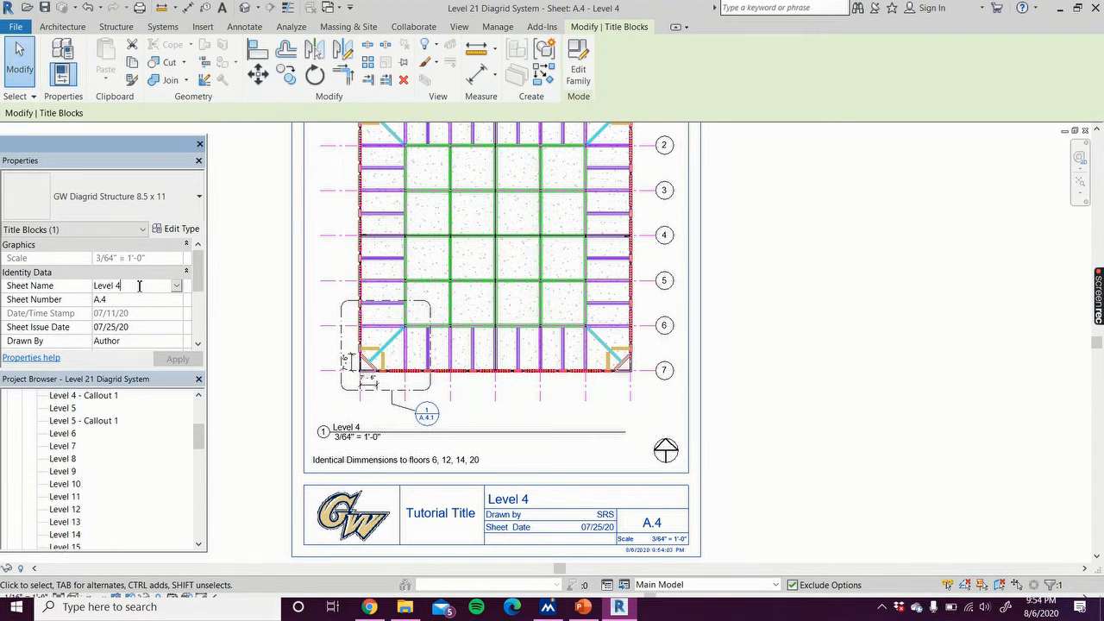
text(_)
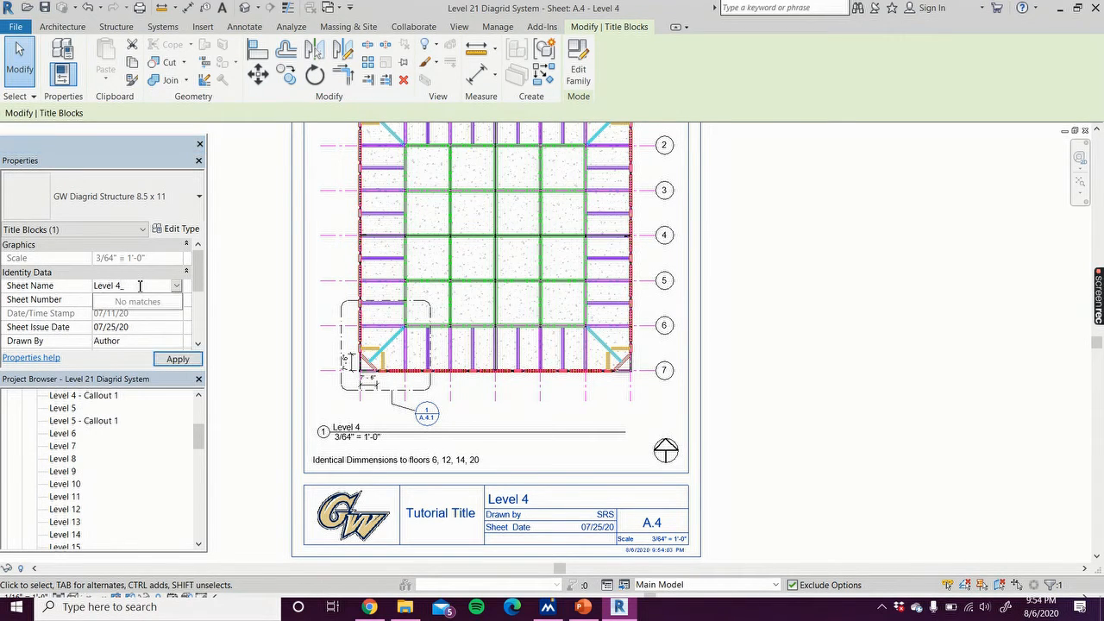
click(178, 359)
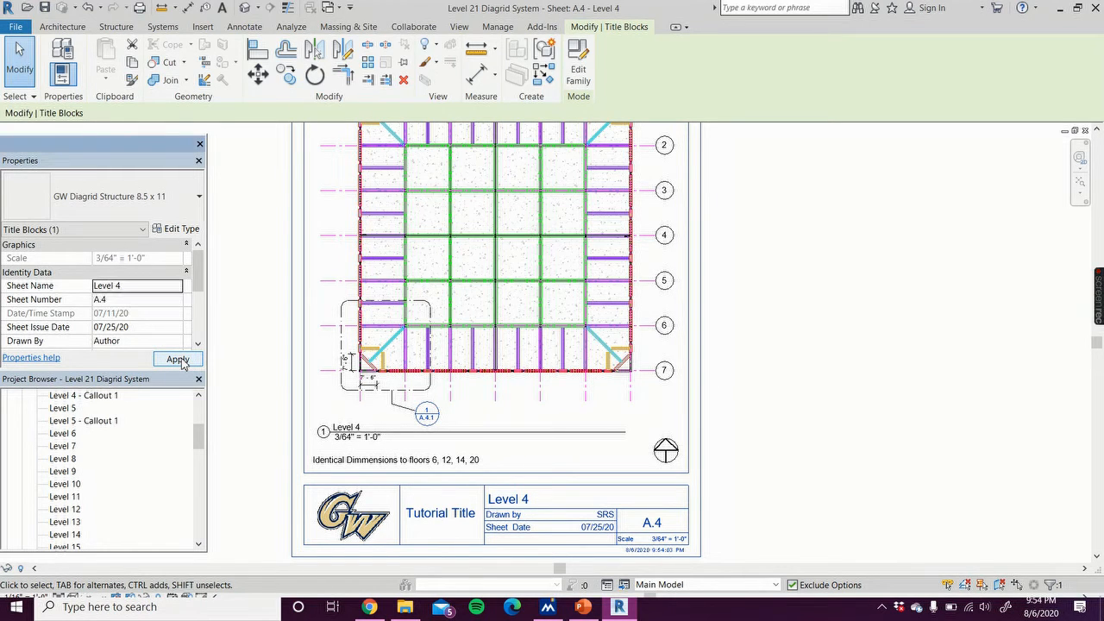
click(181, 364)
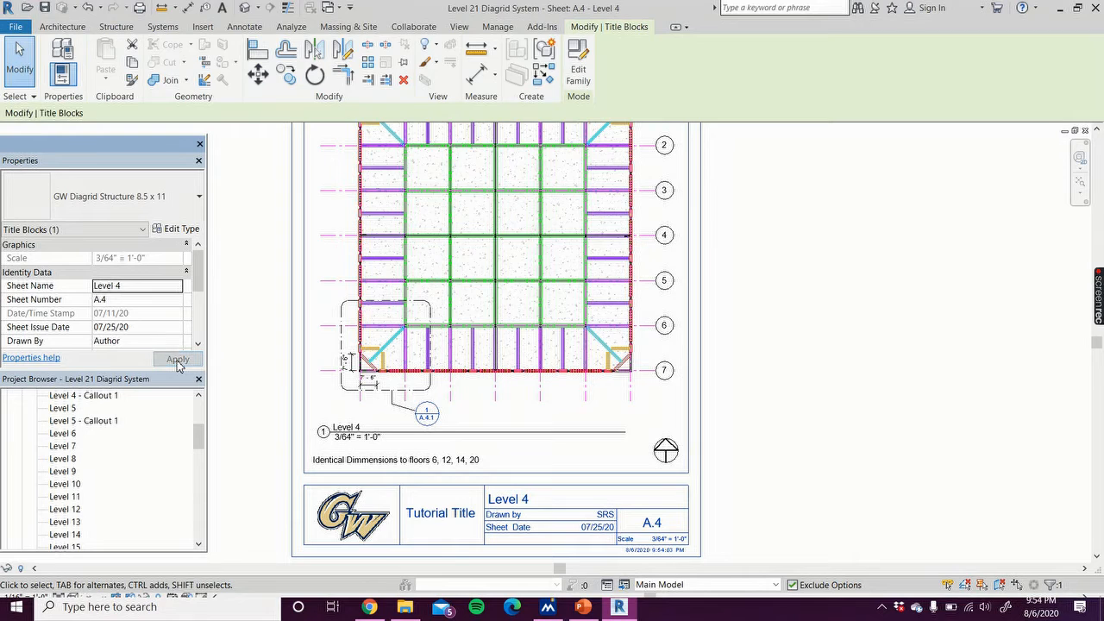
click(518, 500)
click(536, 496)
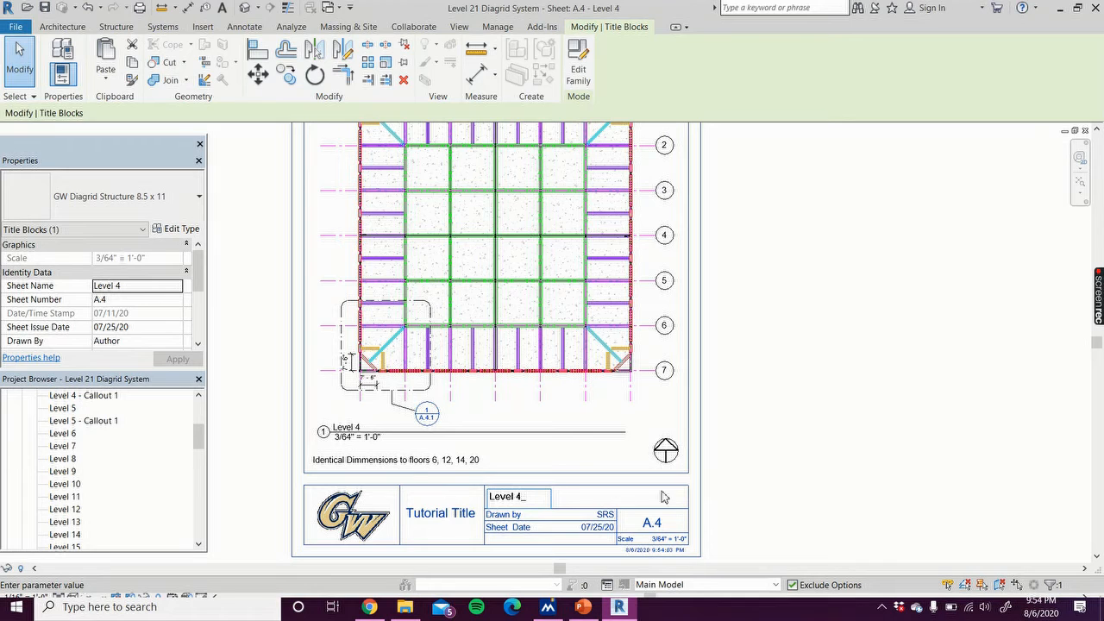
click(759, 470)
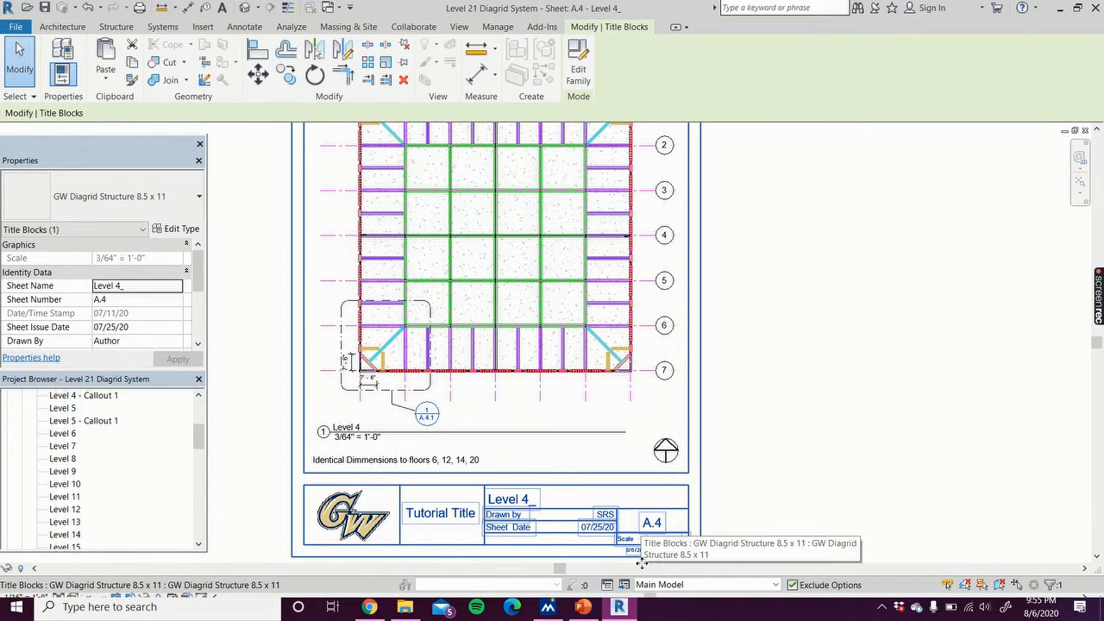
Step: Zoom in to inspect the updated title block on the sheet
scroll(670, 556, up, 1)
scroll(669, 557, up, 2)
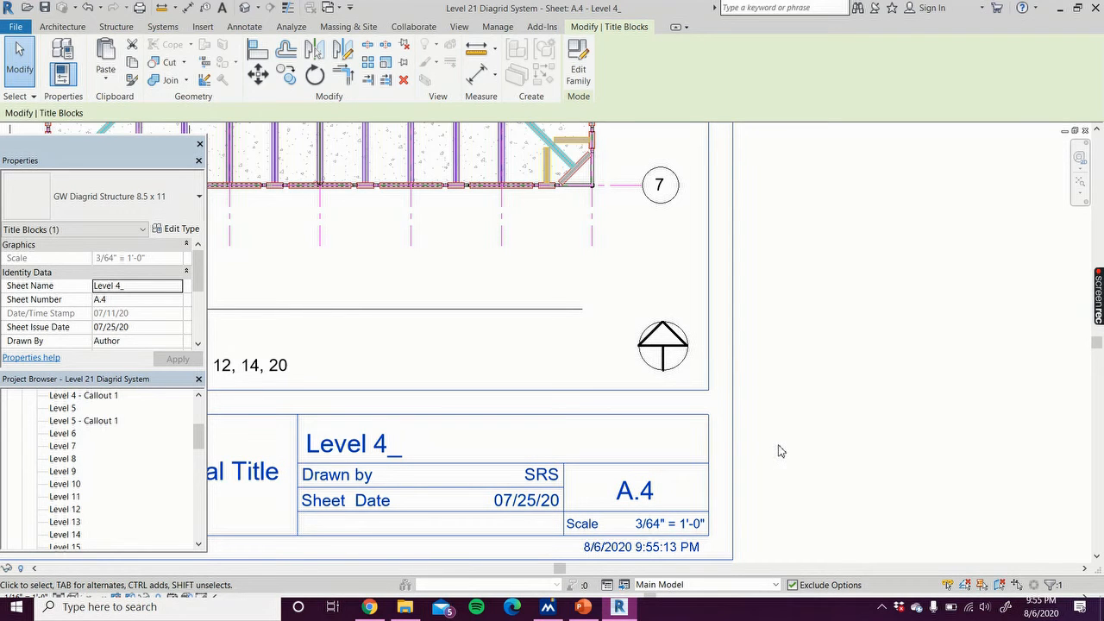
scroll(802, 449, down, 5)
middle_drag(813, 419, 755, 526)
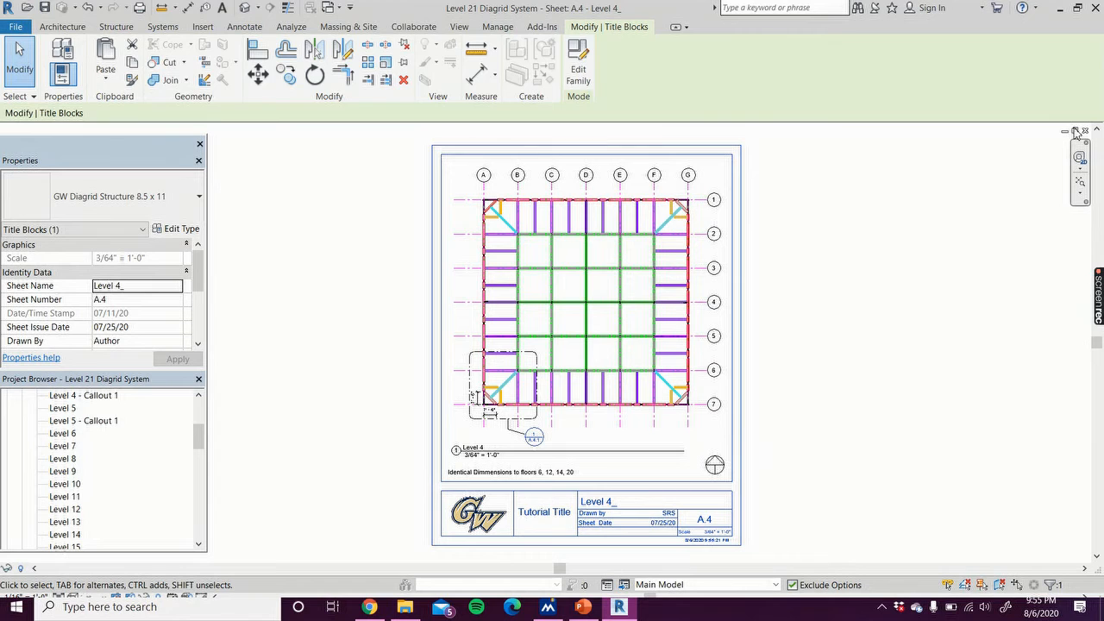
Step: Leave the sheet selection and return to the title block family window
key(Escape)
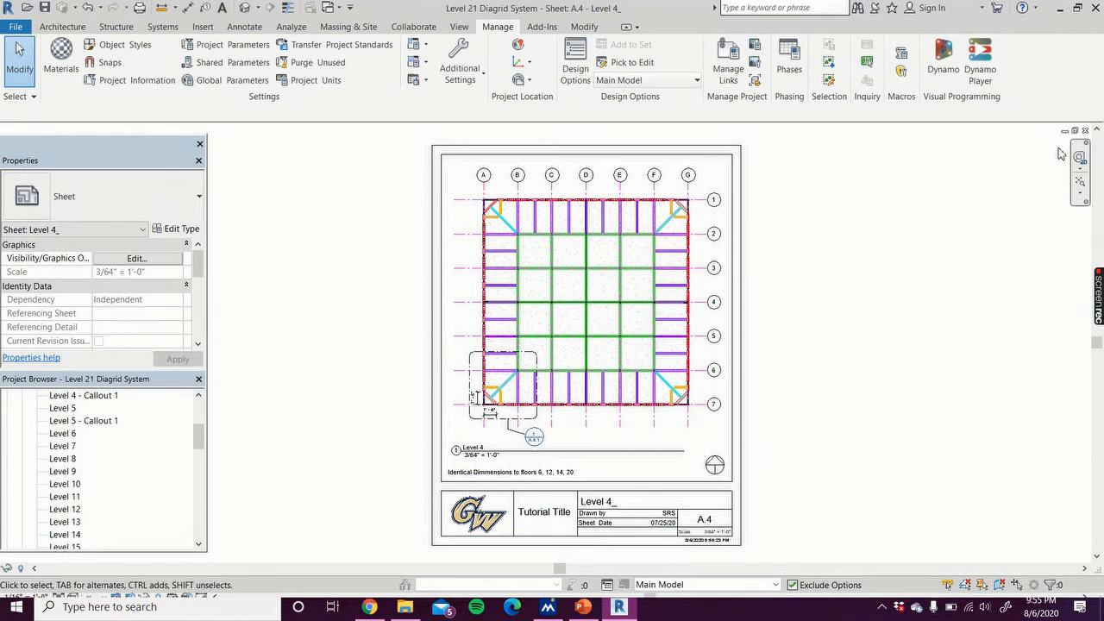
click(1078, 133)
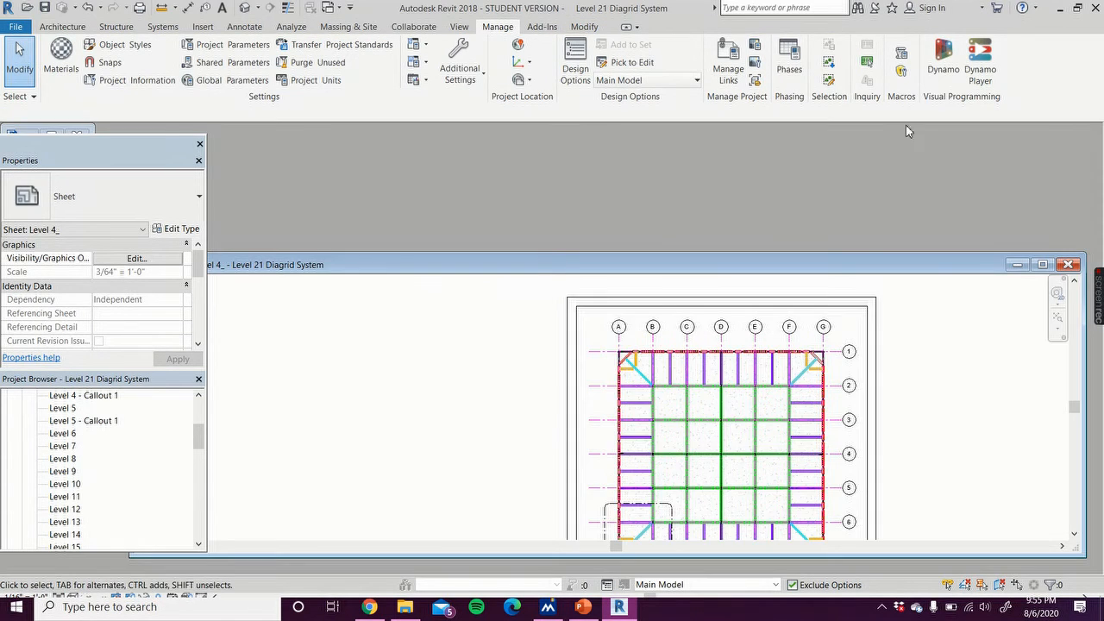
click(53, 135)
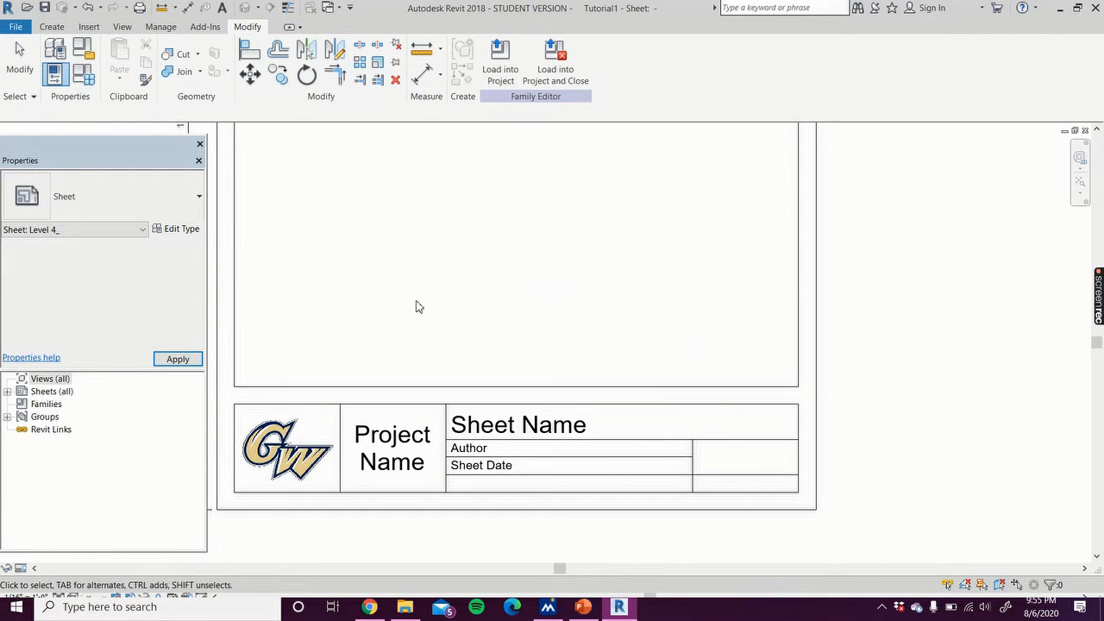
Step: Place a label in the Author row of the title box, linked to the Author parameter
click(53, 28)
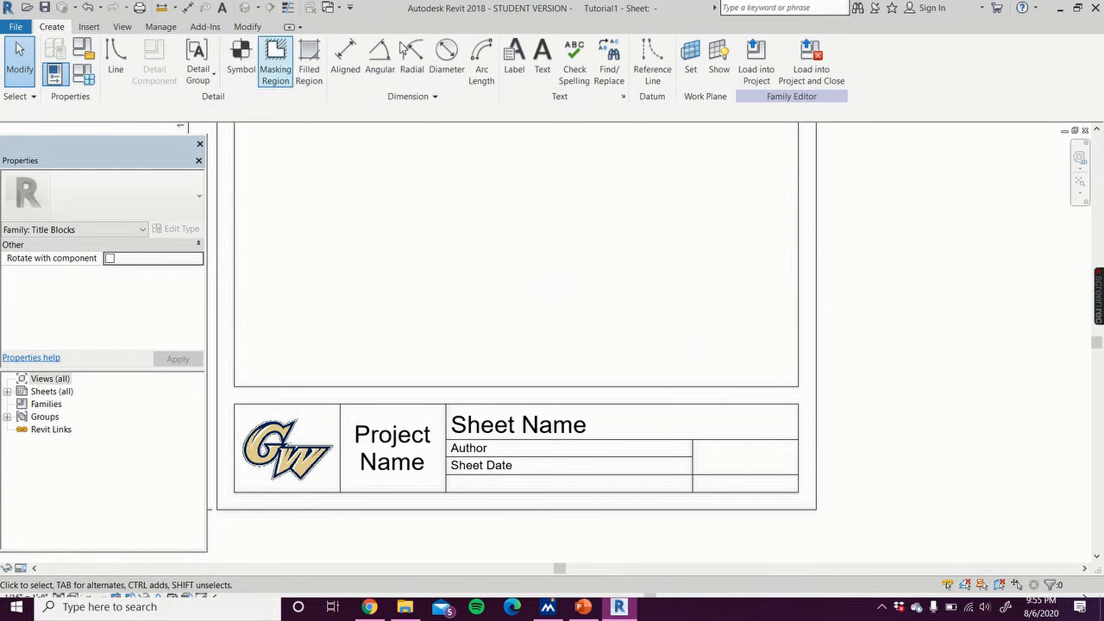
click(90, 28)
click(57, 27)
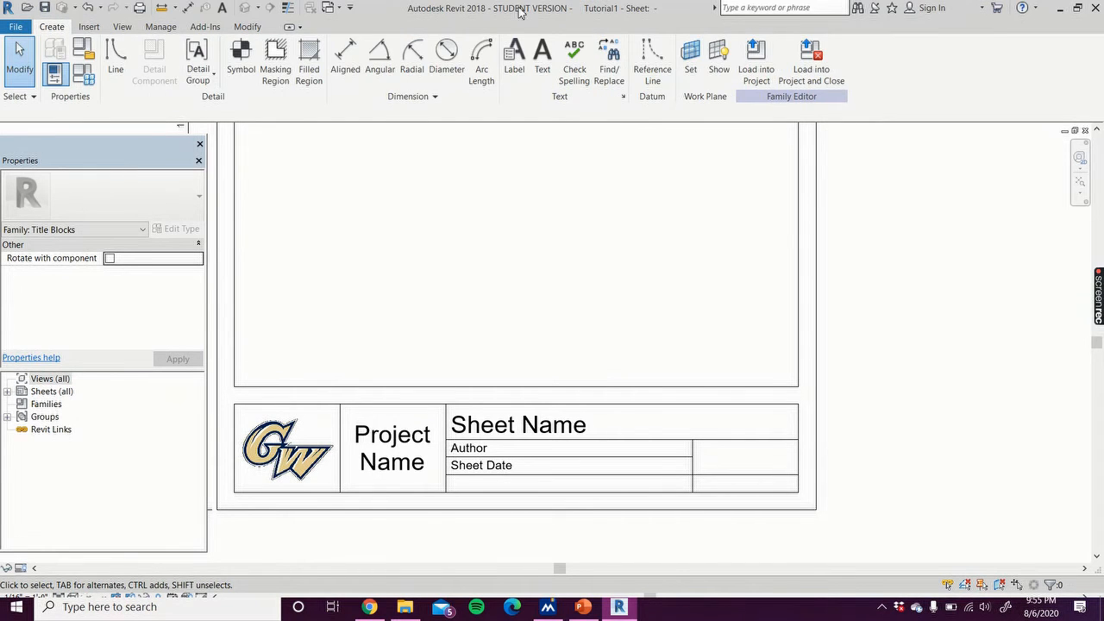
click(514, 51)
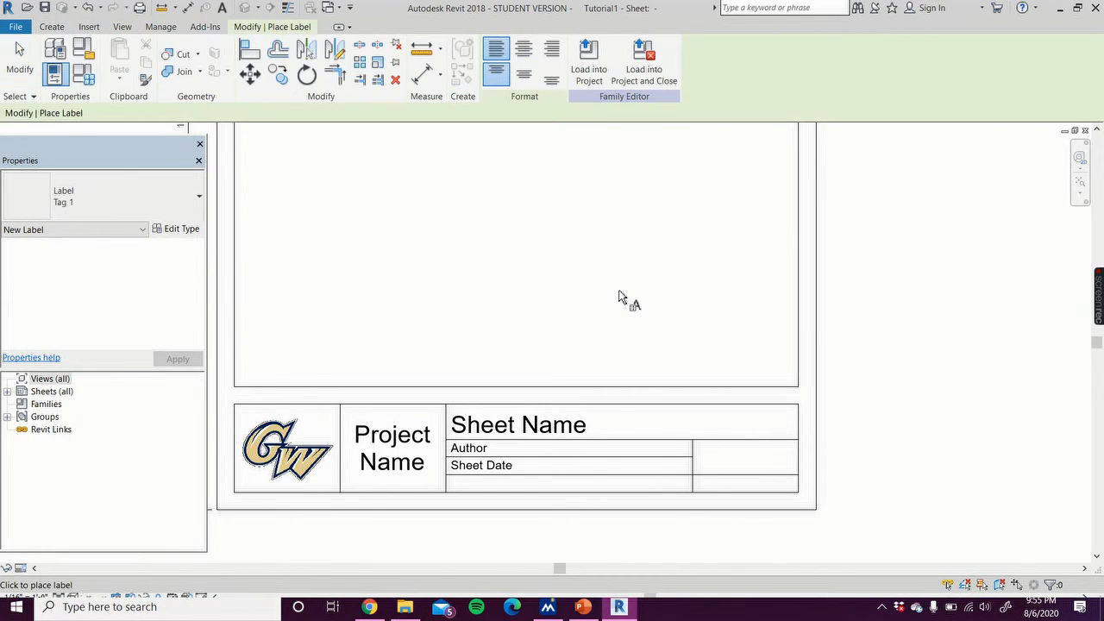
click(580, 450)
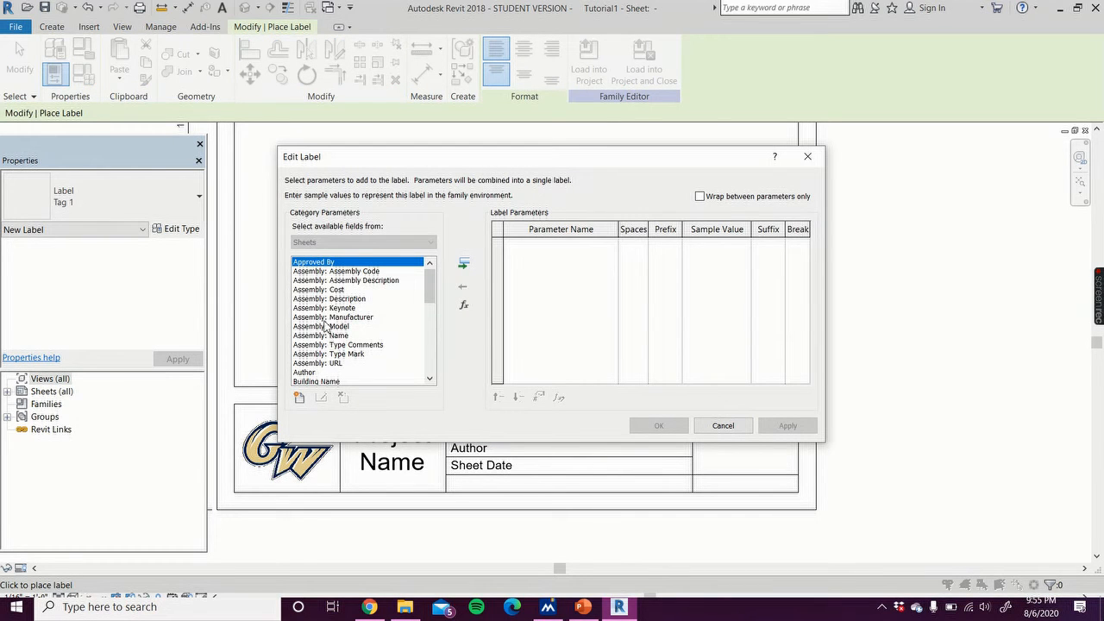
click(310, 373)
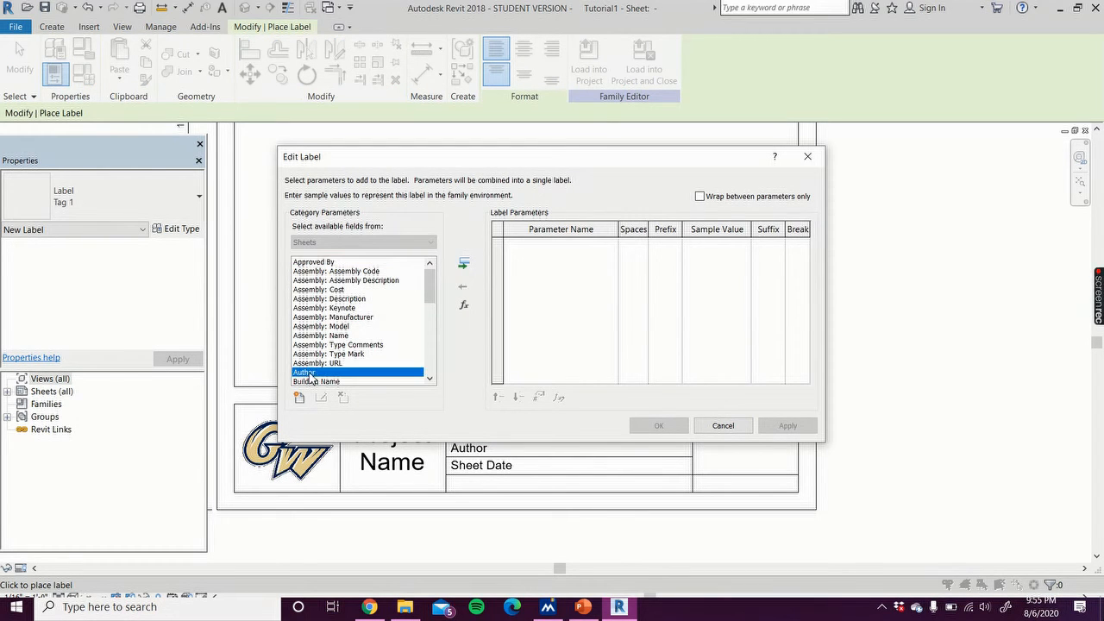
double_click(310, 376)
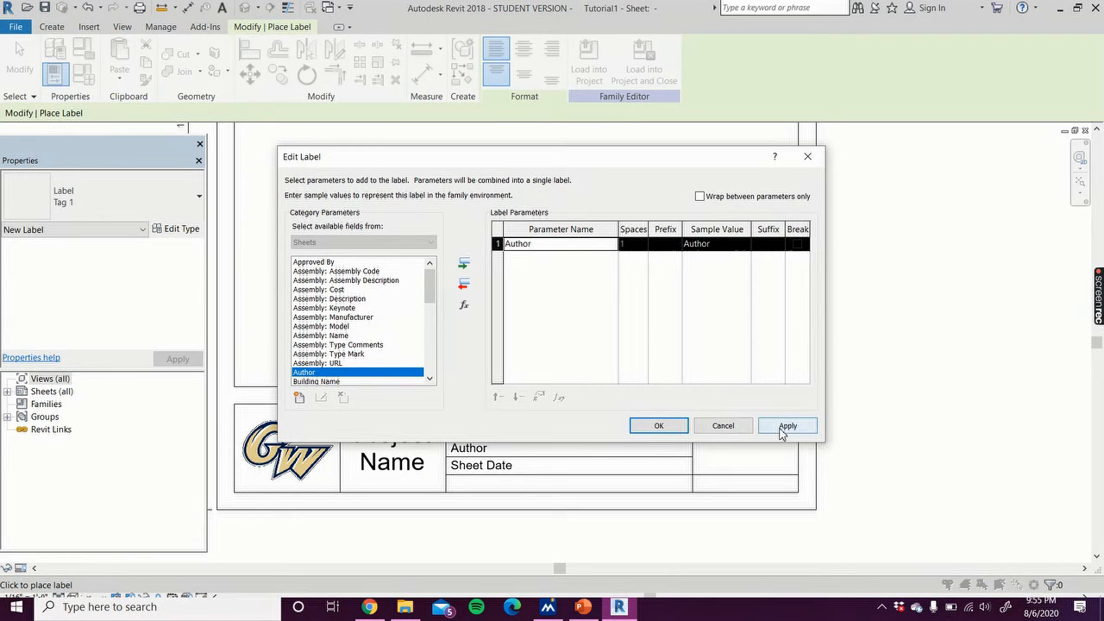
click(784, 426)
click(658, 425)
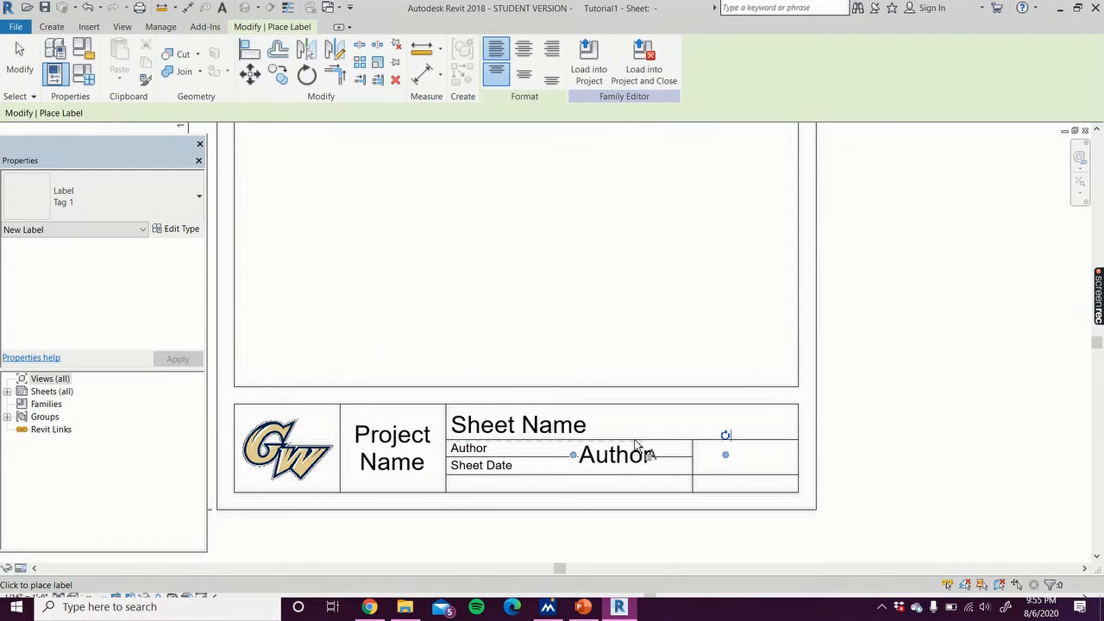
Step: Change the new Author label to the Tag 3 type
click(164, 211)
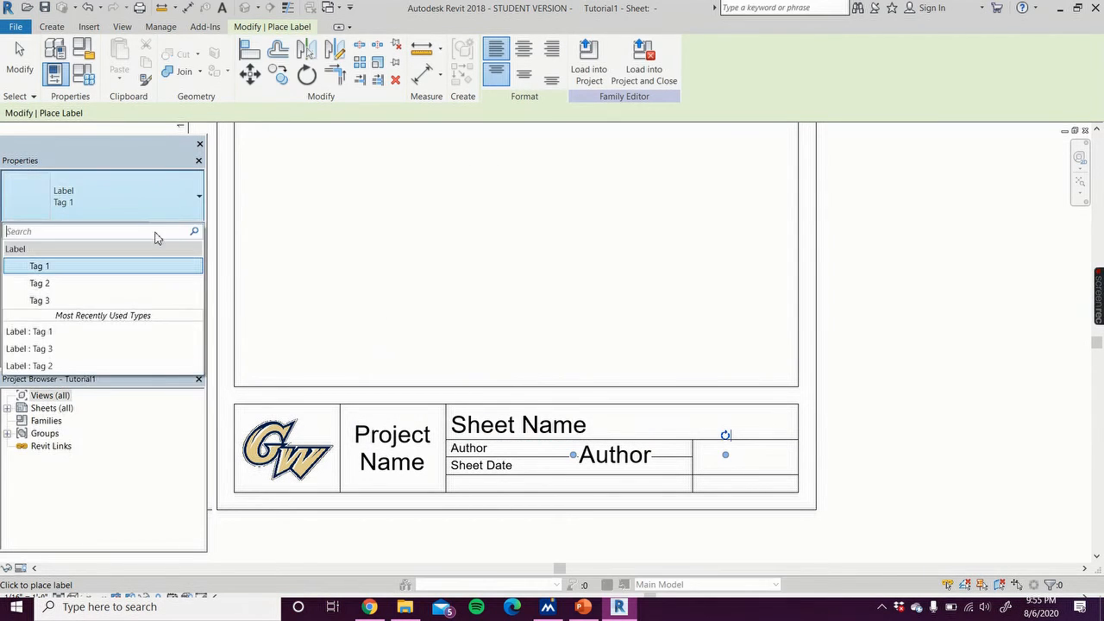
click(118, 302)
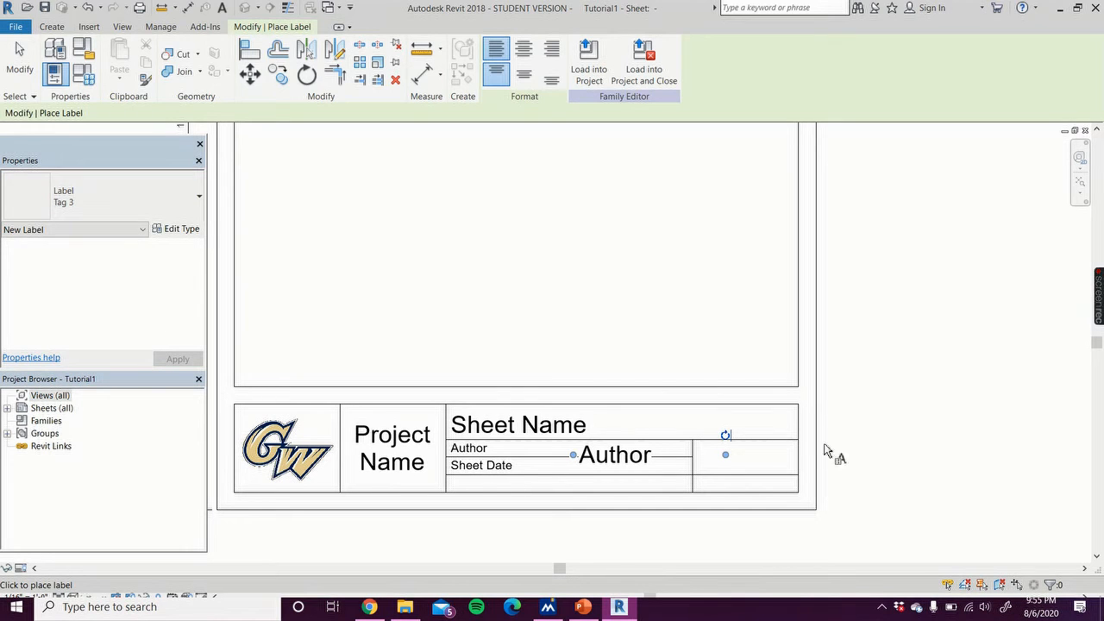
click(19, 60)
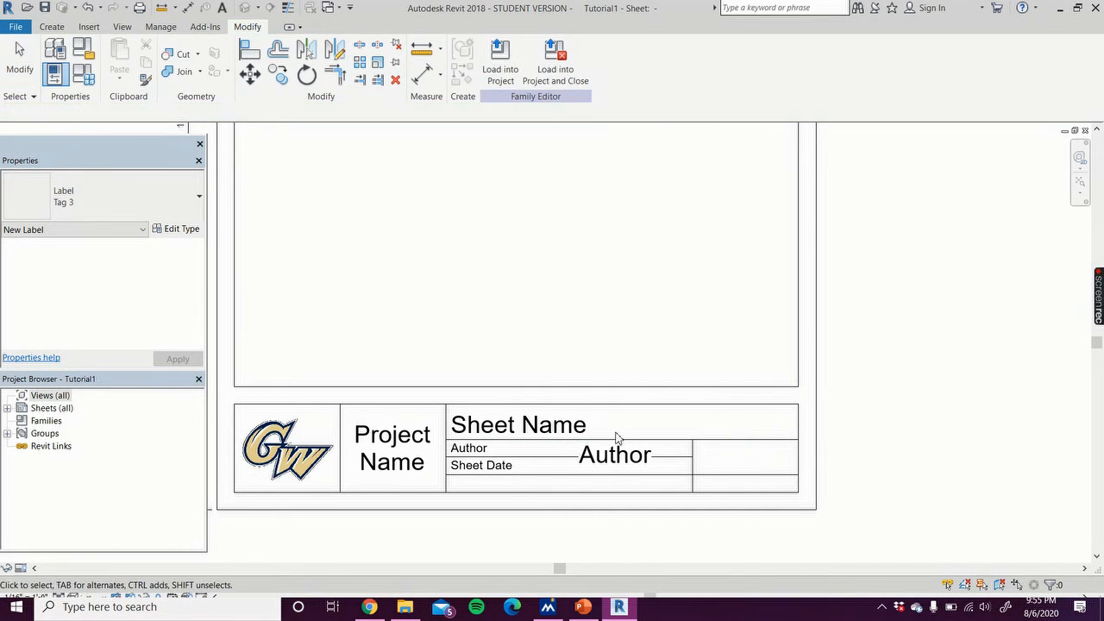
click(649, 456)
click(632, 447)
click(629, 457)
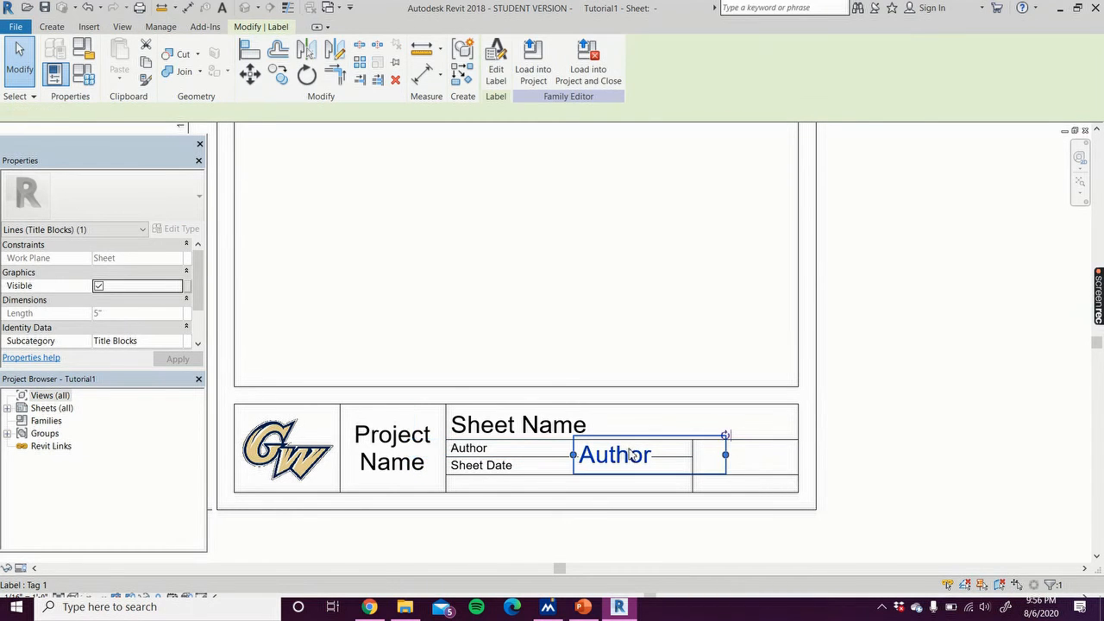
click(143, 209)
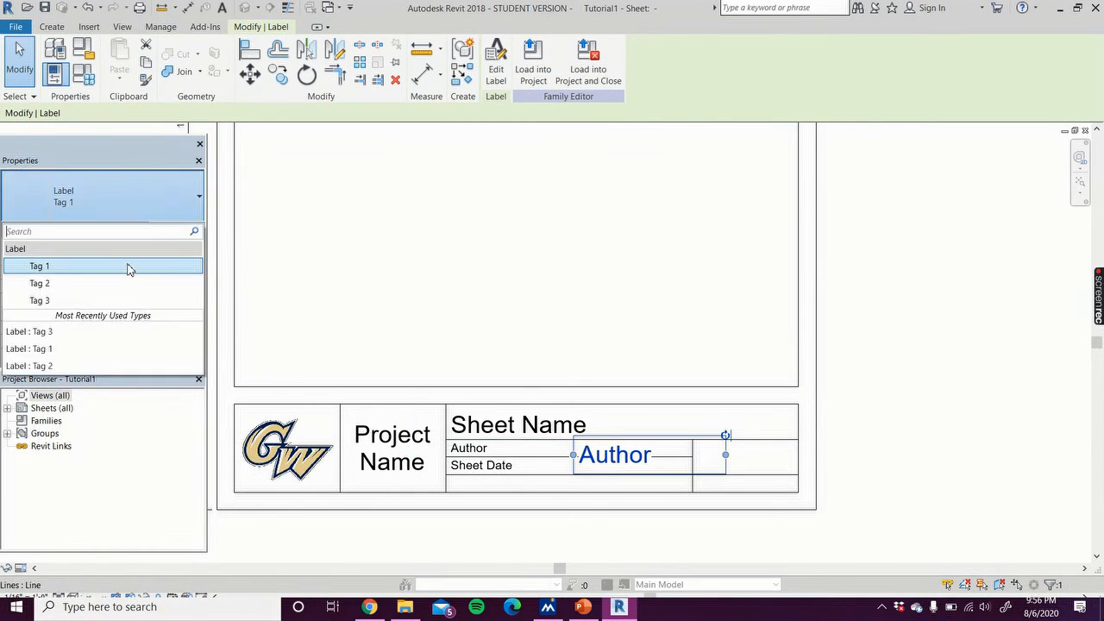
click(102, 299)
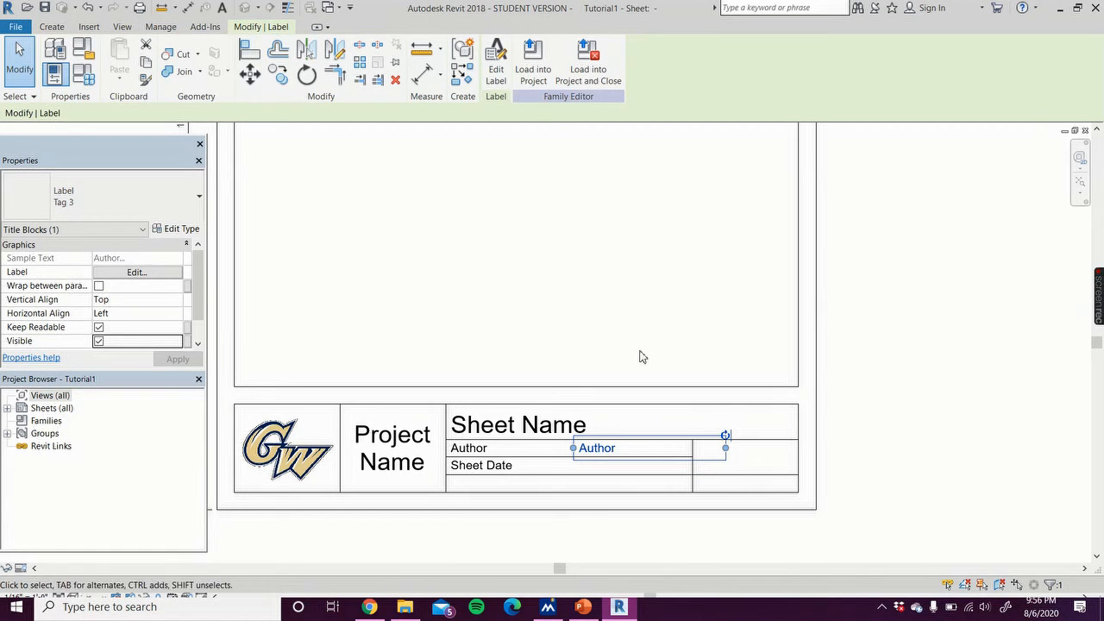
Step: Shorten the Author label and move it to the right end of the Author row
drag(709, 448, 691, 448)
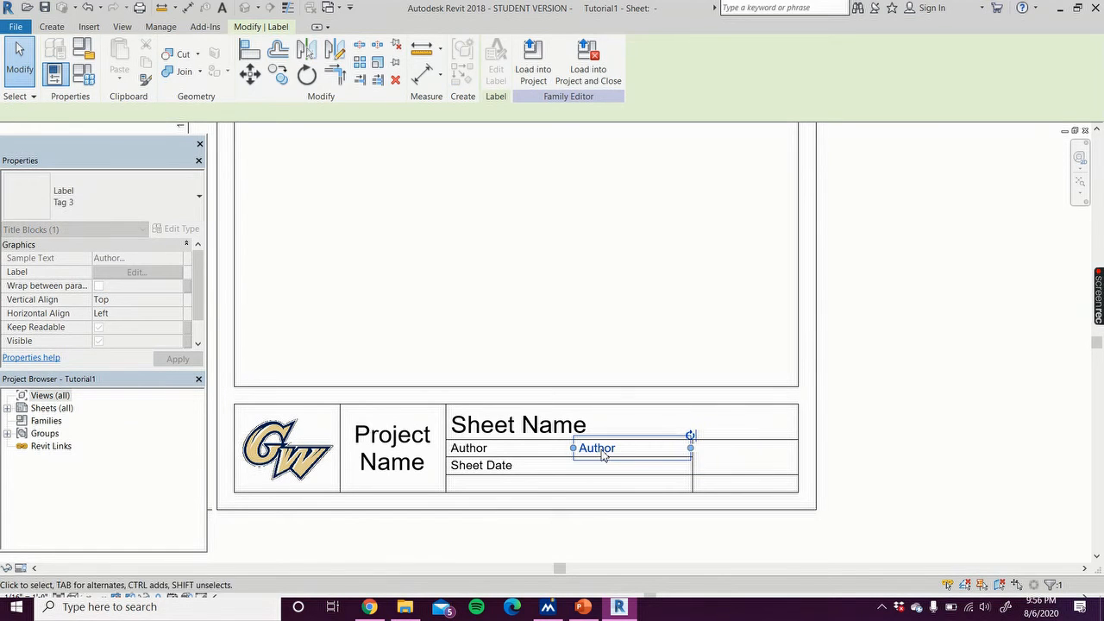
drag(581, 448, 638, 448)
click(891, 384)
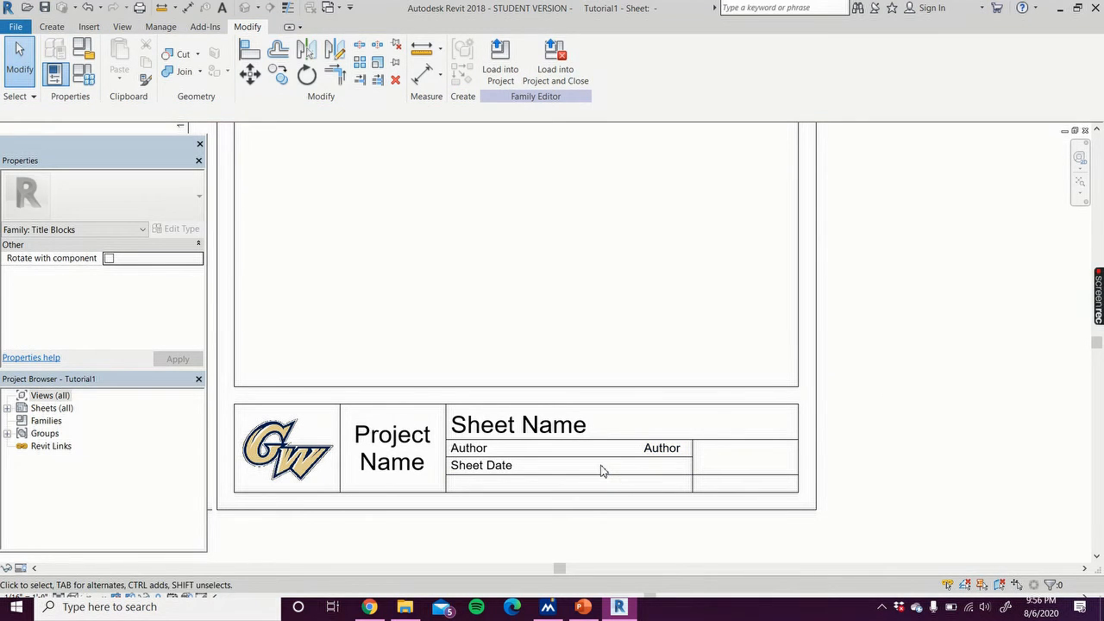
Step: Place a label in the Sheet Date row linked to the Sheet Issue Date parameter
click(52, 26)
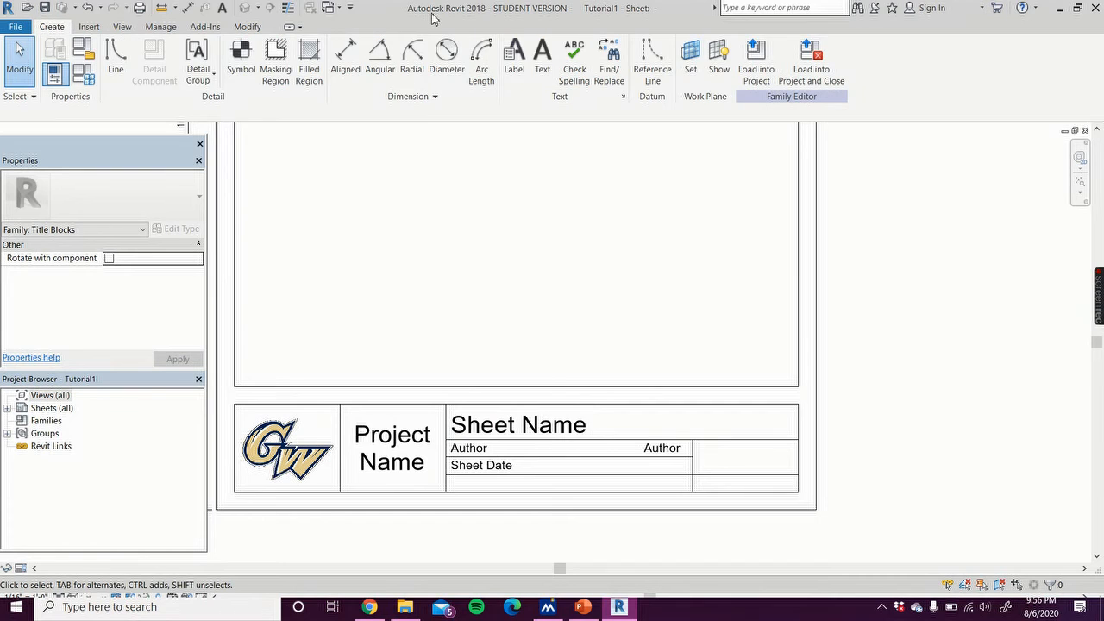
click(514, 53)
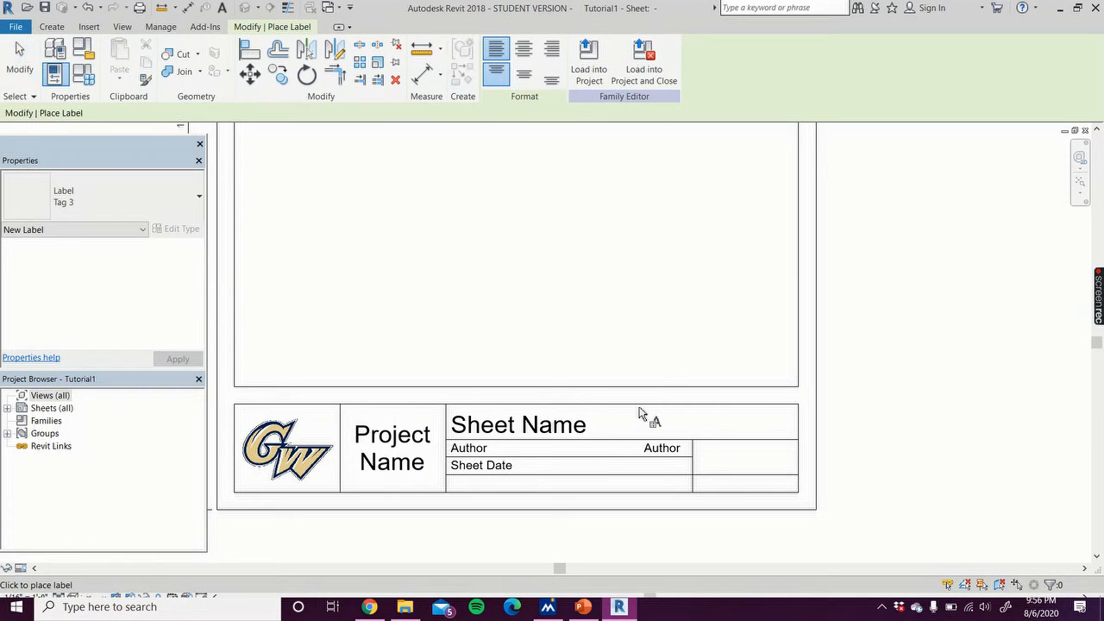
click(622, 469)
drag(430, 272, 431, 371)
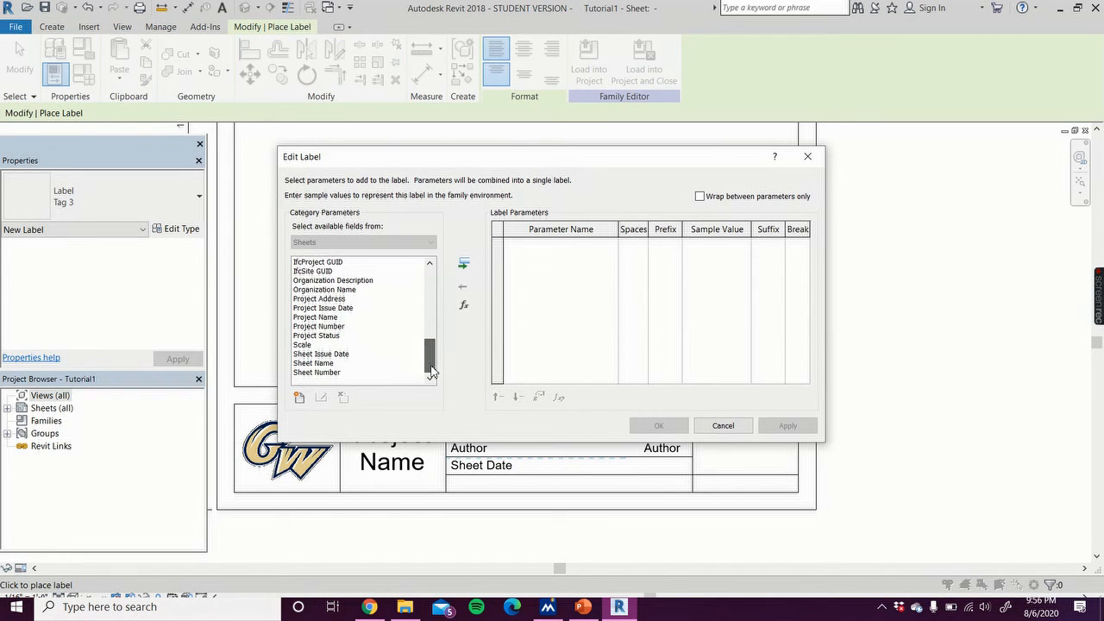
click(331, 354)
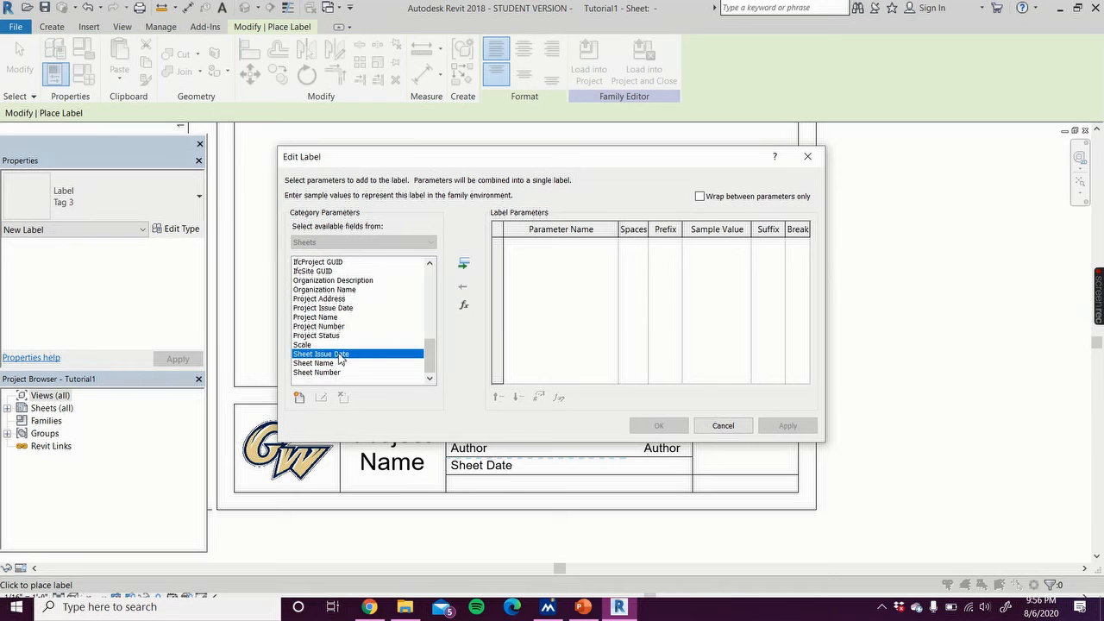
double_click(349, 356)
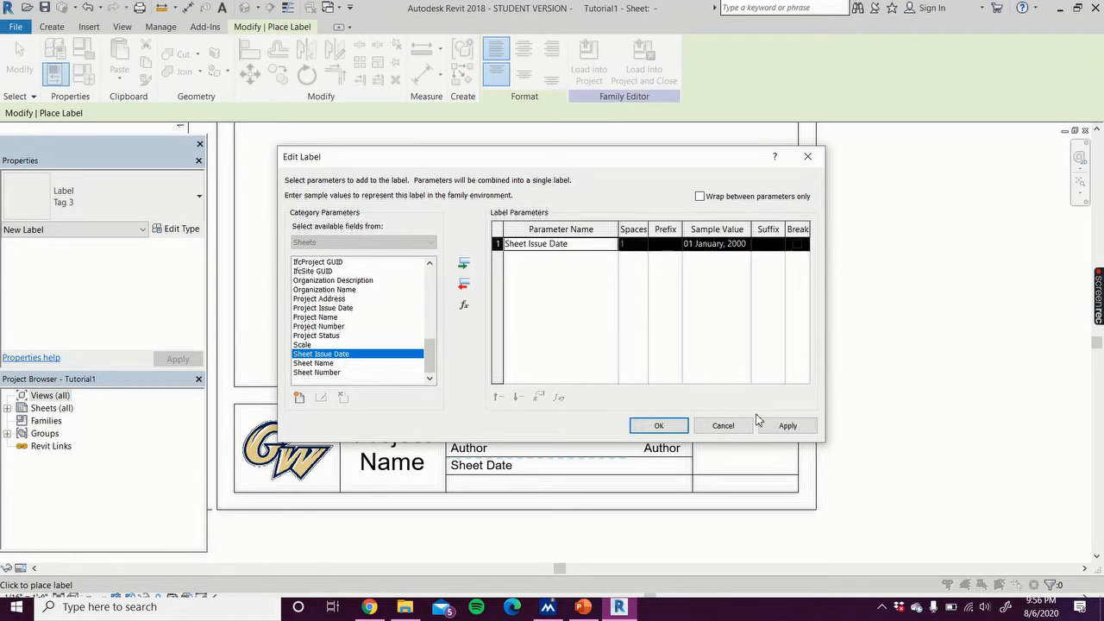
click(785, 428)
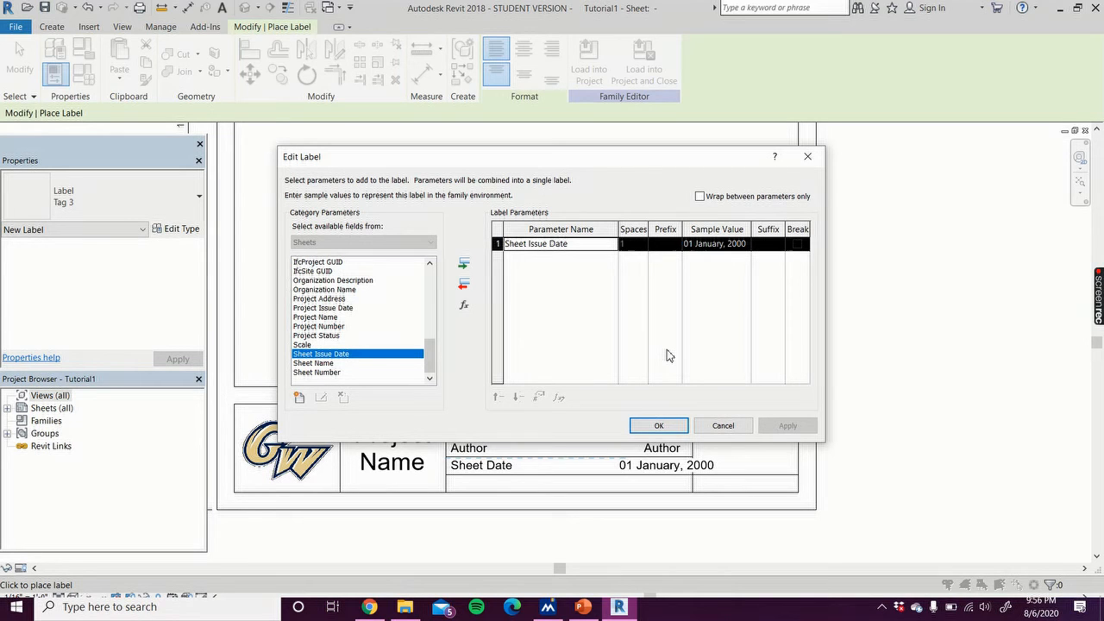
Step: Set the Sheet Issue Date label's sample value to Date and confirm the dialog
click(742, 246)
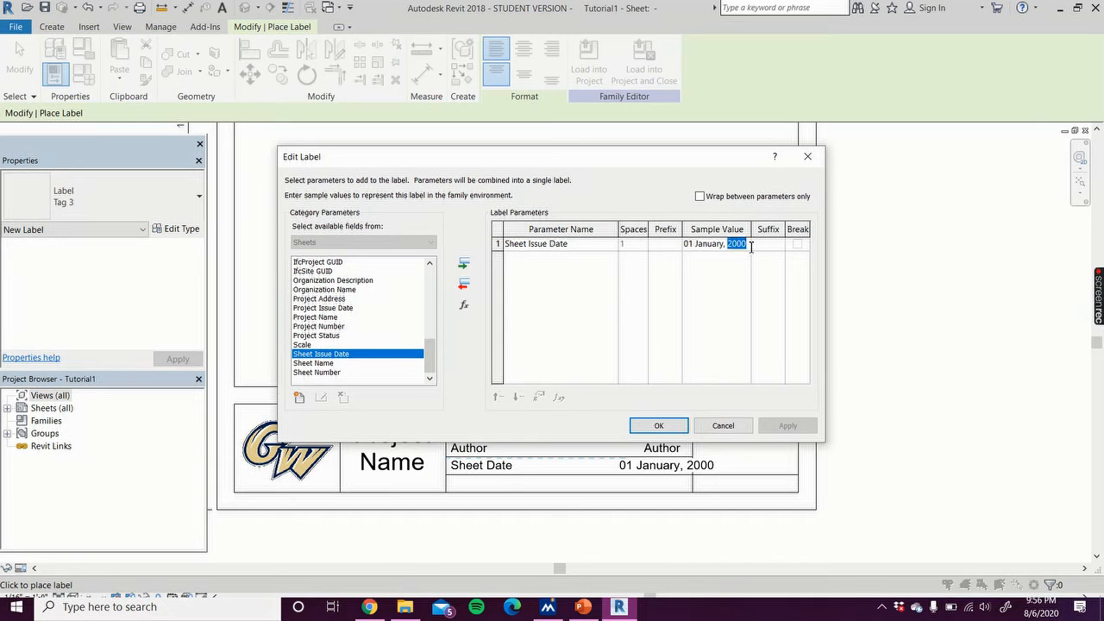
key(BackSpace)
key(BackSpace)
key(BackSpace)
key(BackSpace)
text(Date)
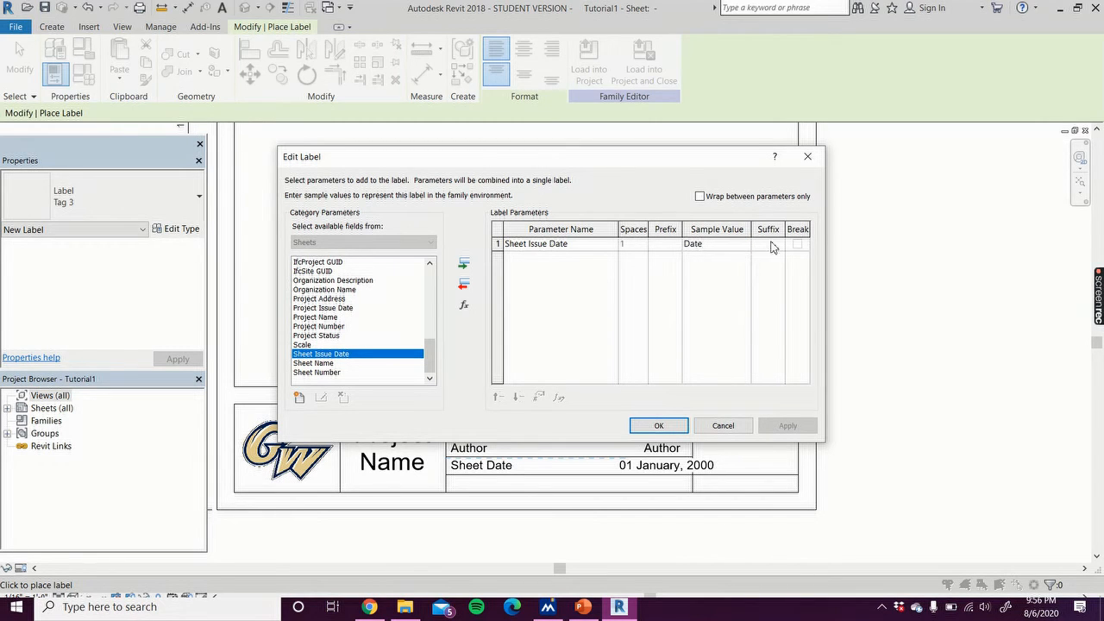
click(659, 425)
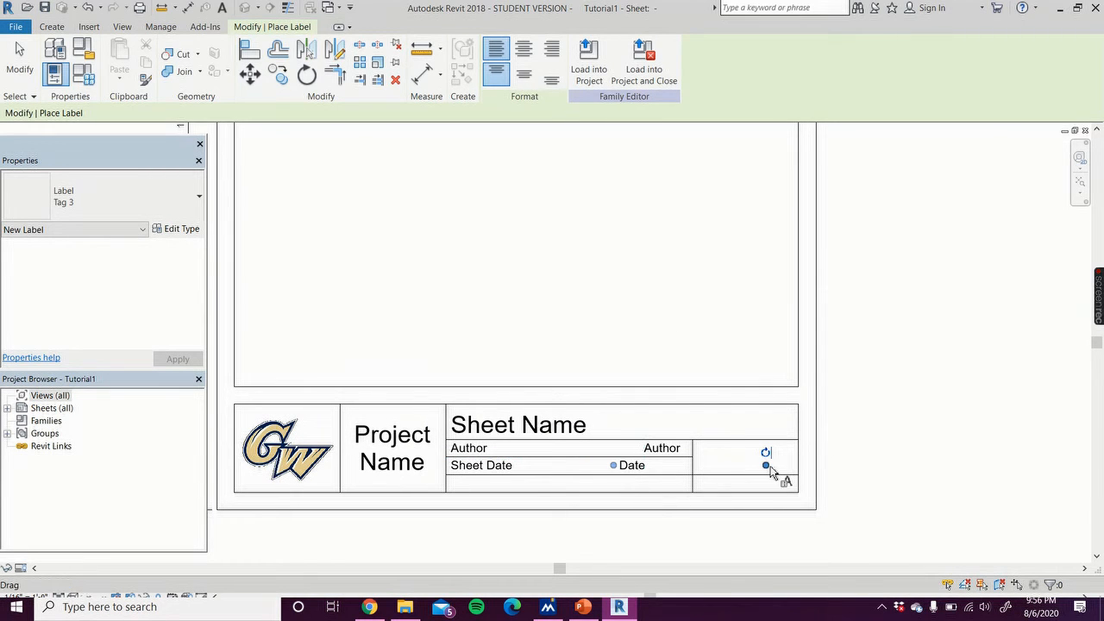
Step: Shorten the Date label and shift it toward the right end of the Sheet Date row
drag(767, 467, 690, 471)
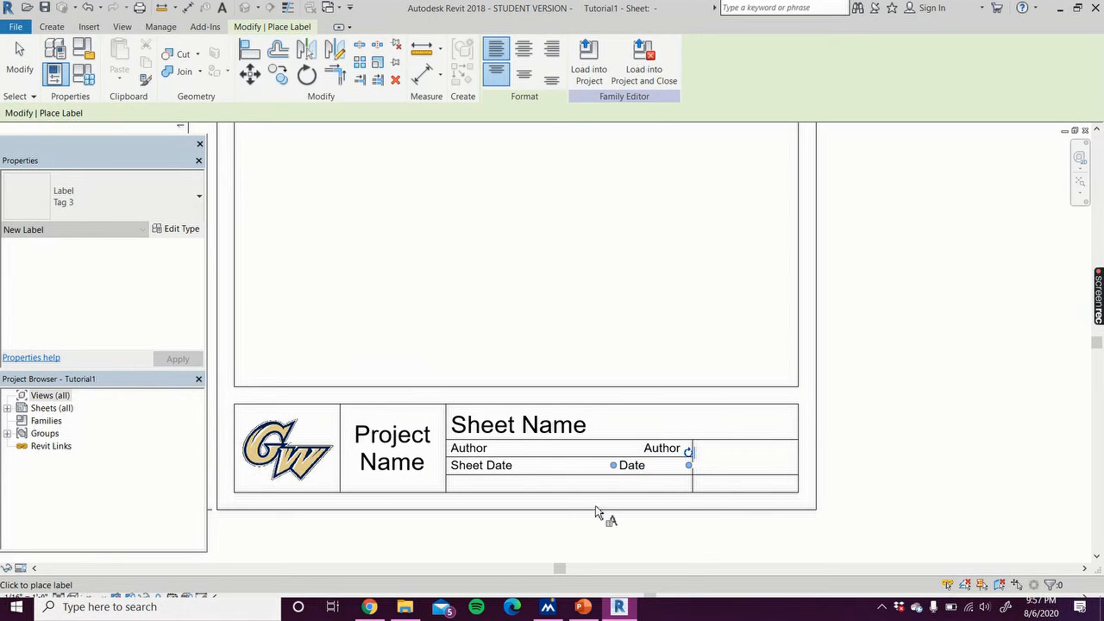
drag(613, 472, 634, 473)
click(552, 50)
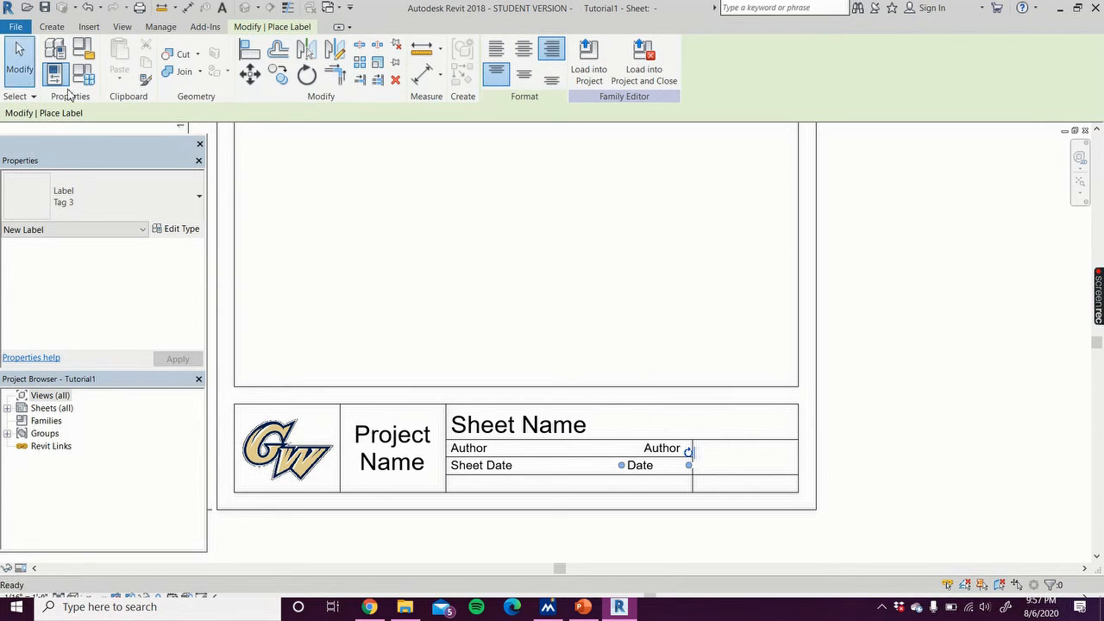
click(19, 58)
Step: Set the Date label's horizontal alignment to Right
click(640, 466)
click(640, 458)
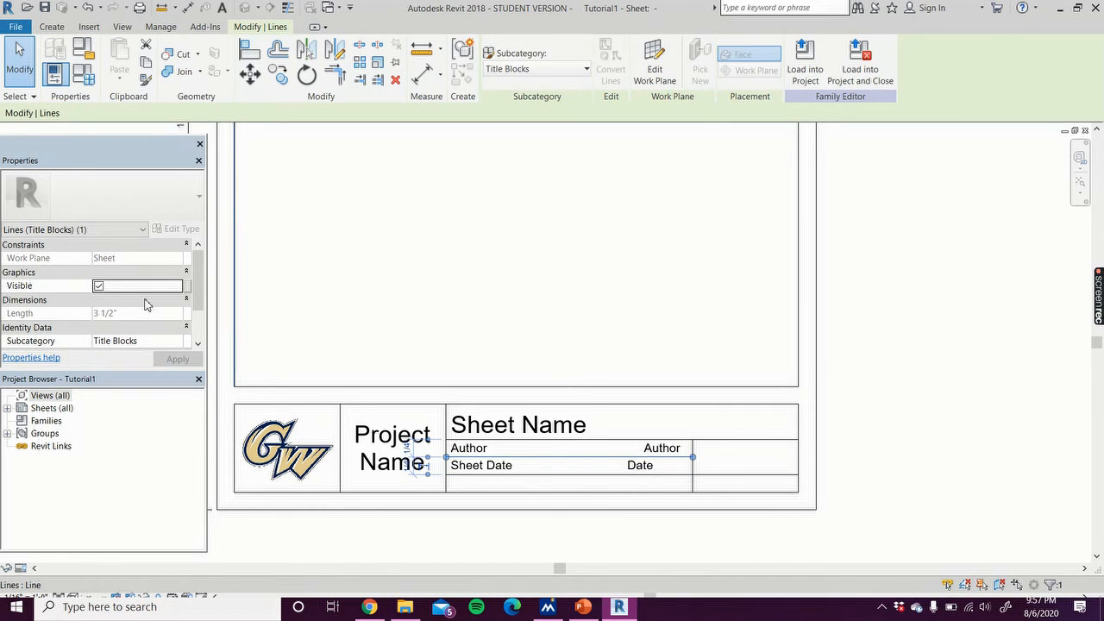
click(642, 466)
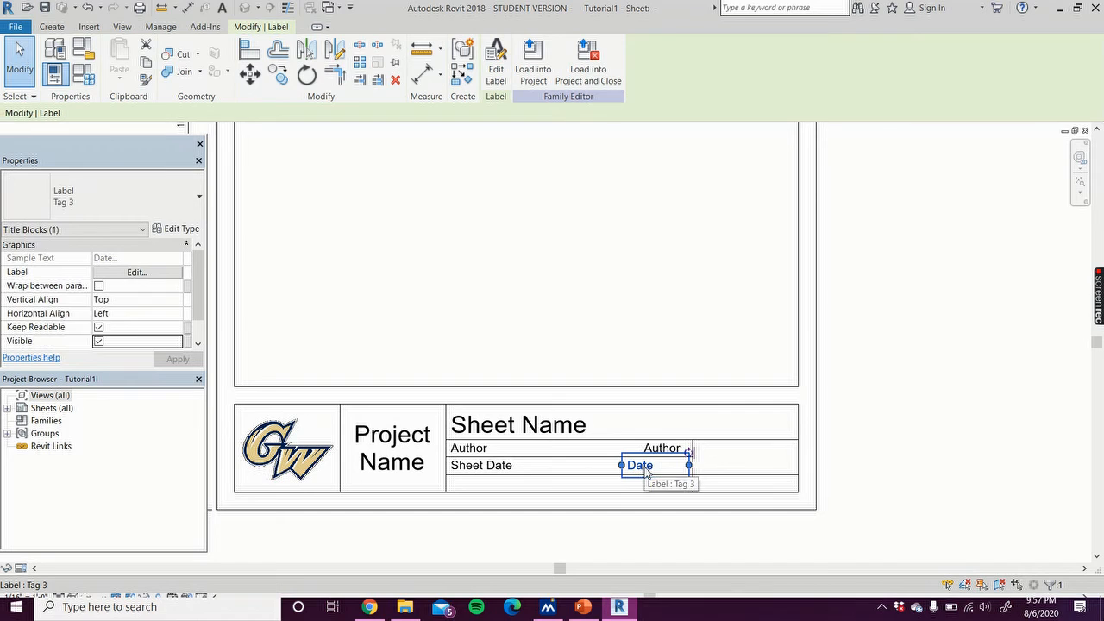
click(147, 316)
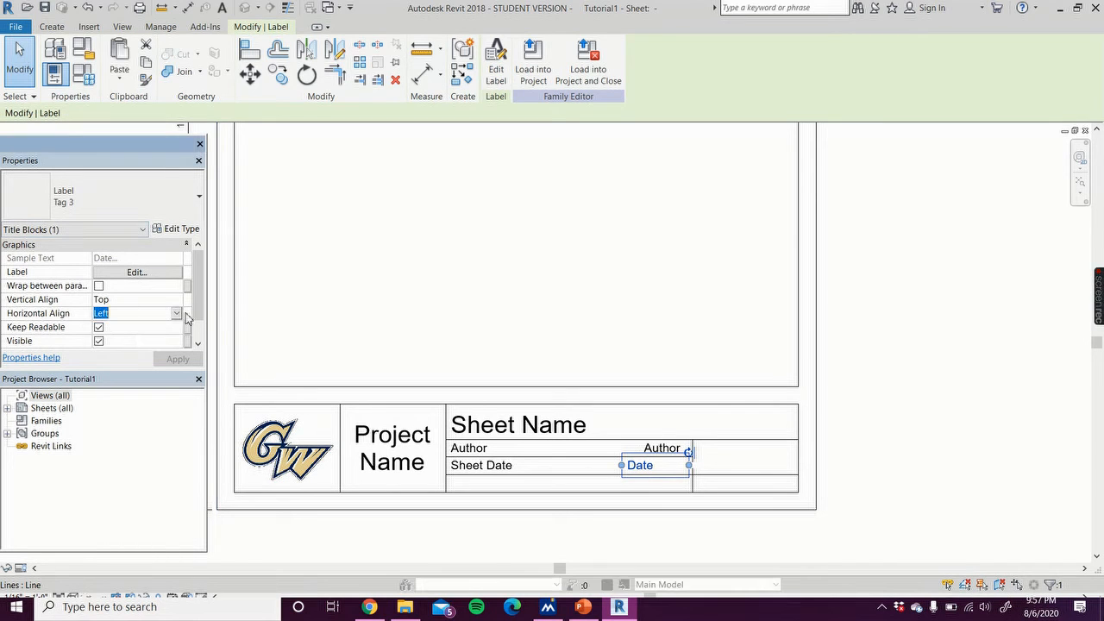
click(177, 315)
click(118, 350)
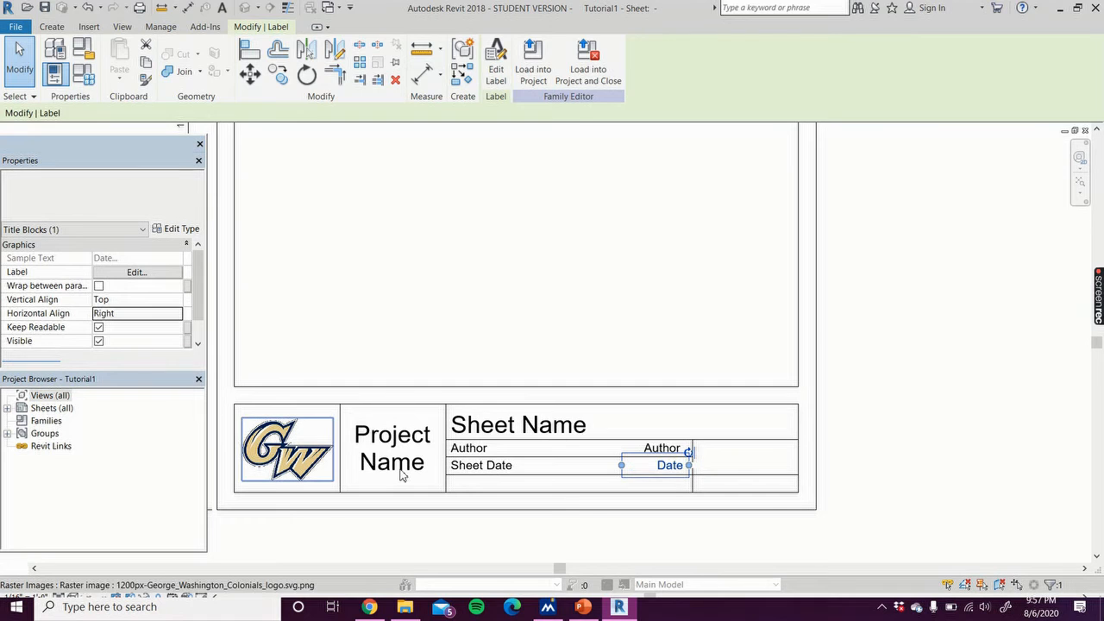
click(909, 397)
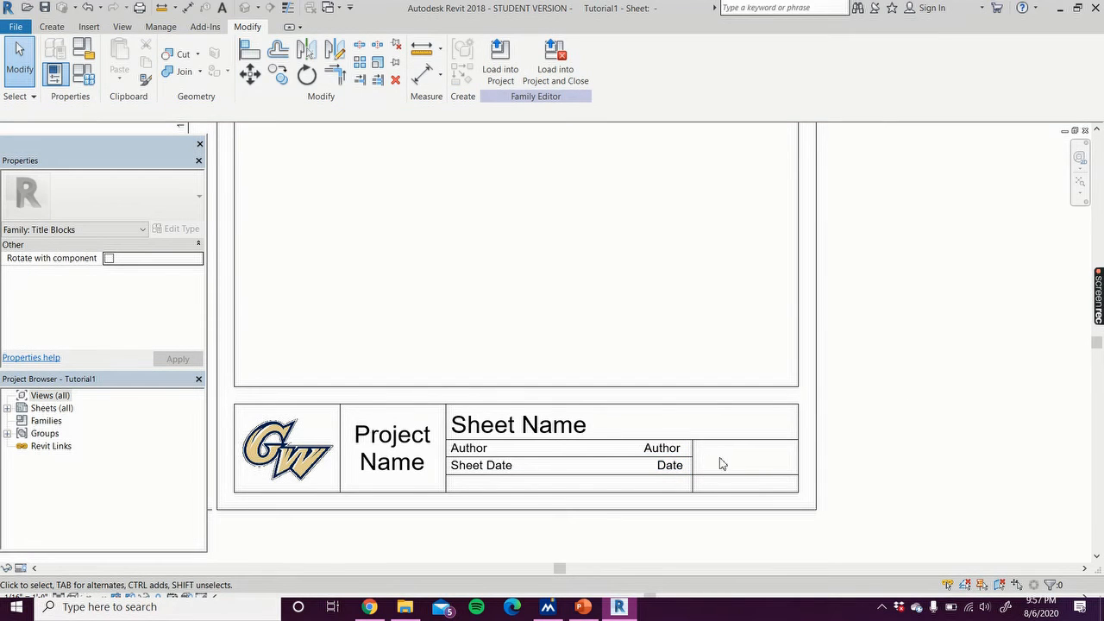
Step: Place a label in the right-hand box of the Author and Sheet Date rows linked to the Sheet Number parameter
click(51, 27)
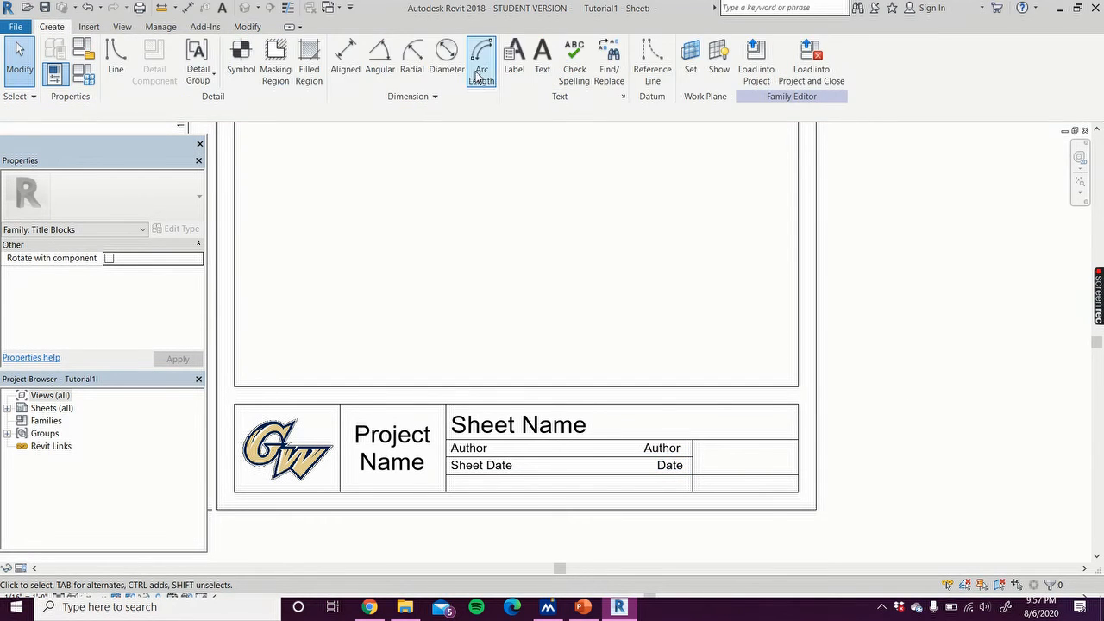
click(515, 58)
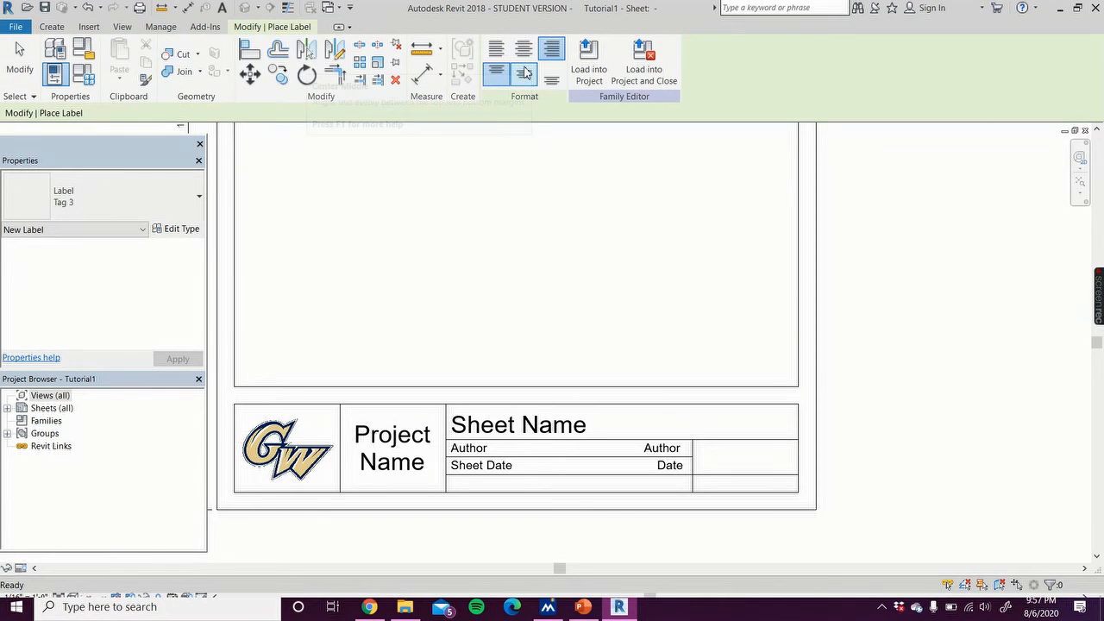
click(721, 467)
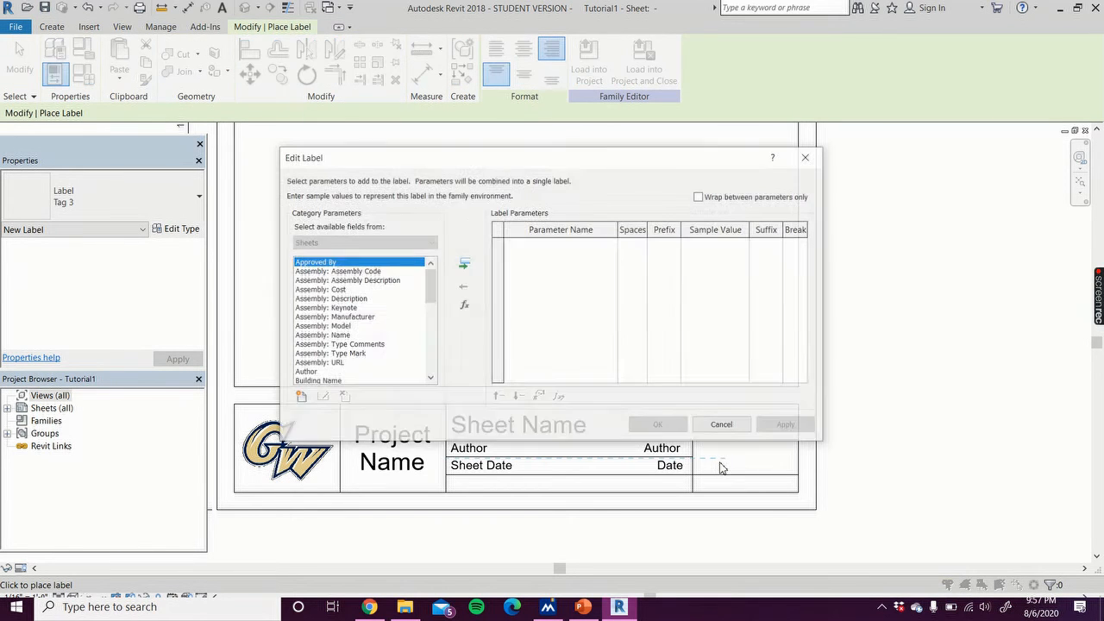
drag(432, 294, 426, 369)
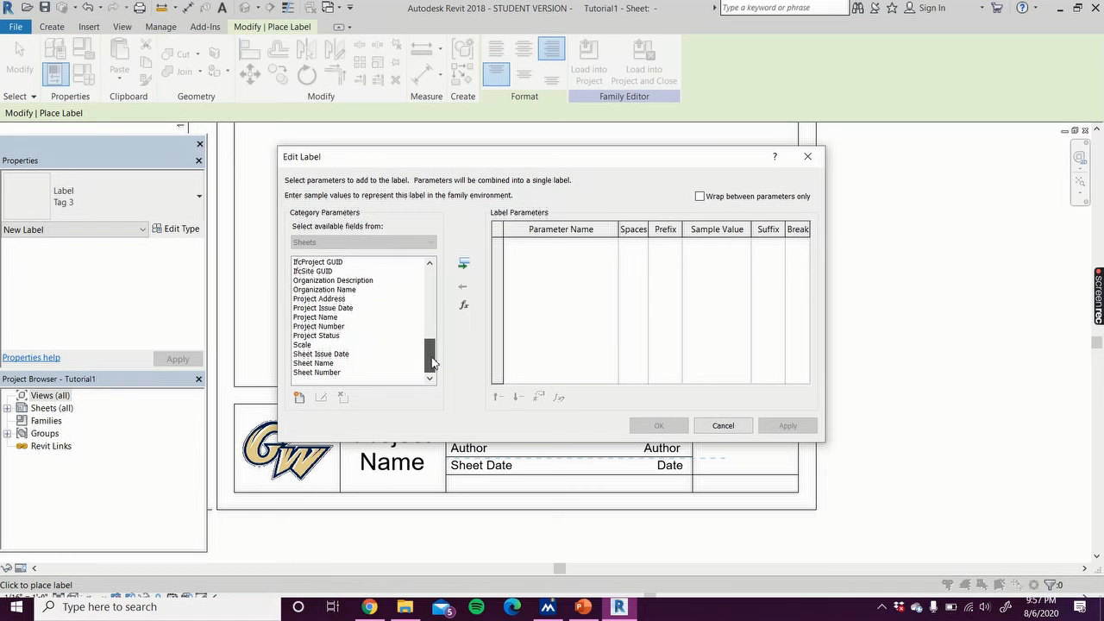
click(329, 373)
double_click(329, 374)
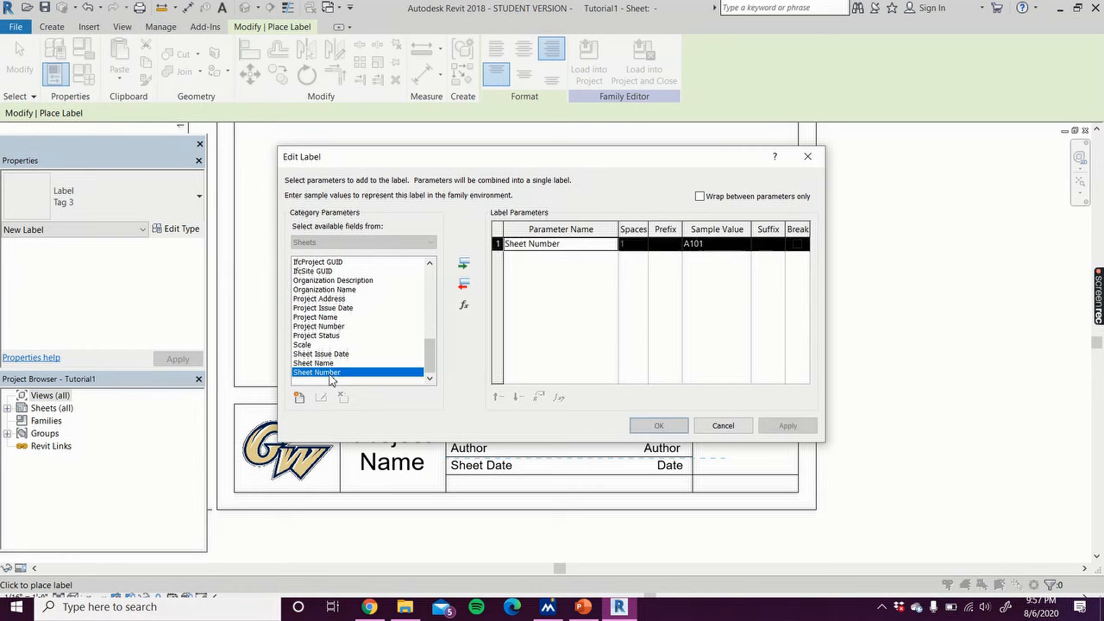
click(788, 426)
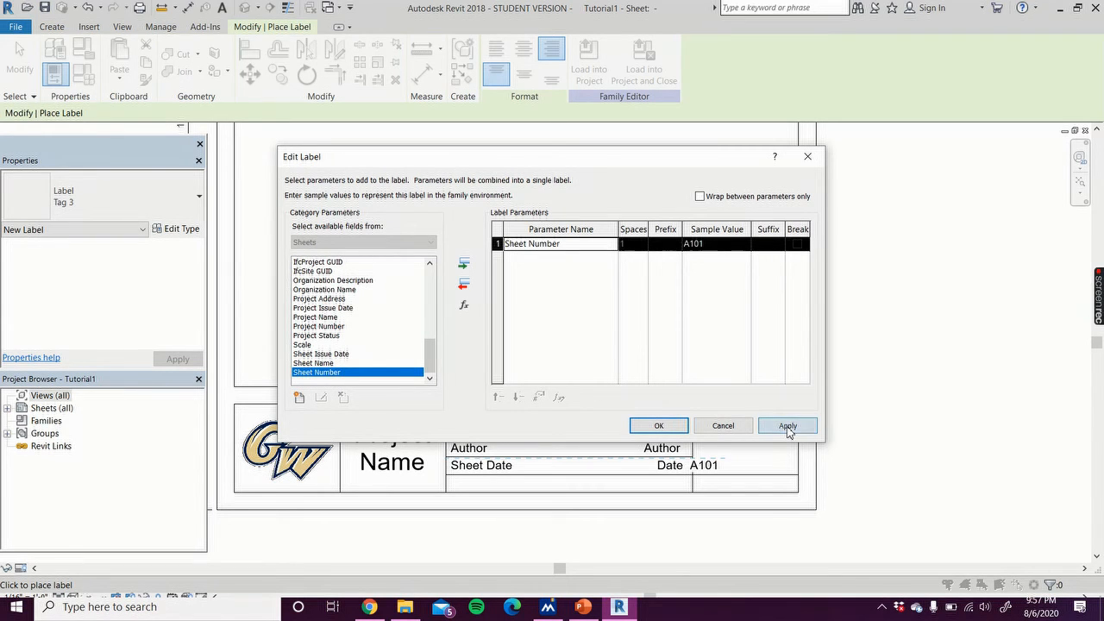
click(658, 425)
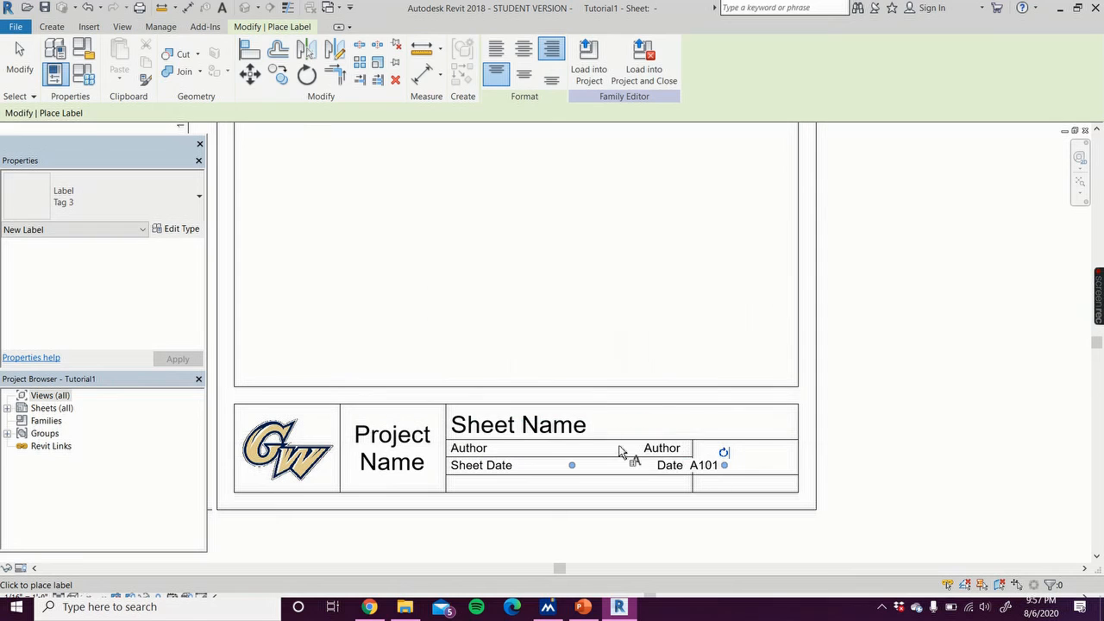
Step: Move the Sheet Number label rightward into the box beside the Sheet Date row
click(31, 79)
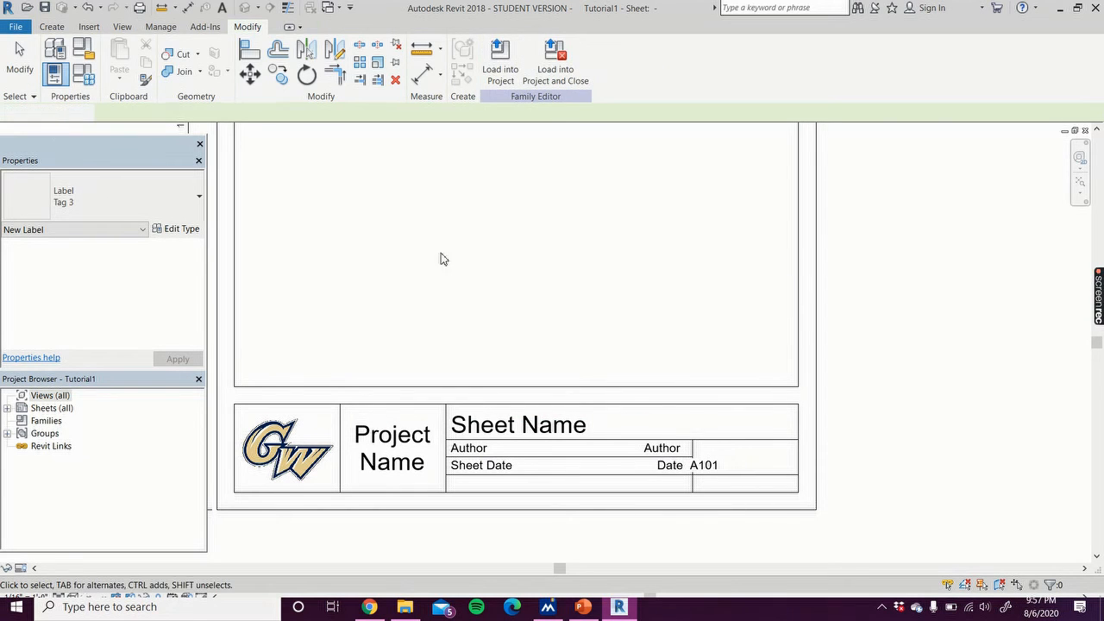
click(715, 469)
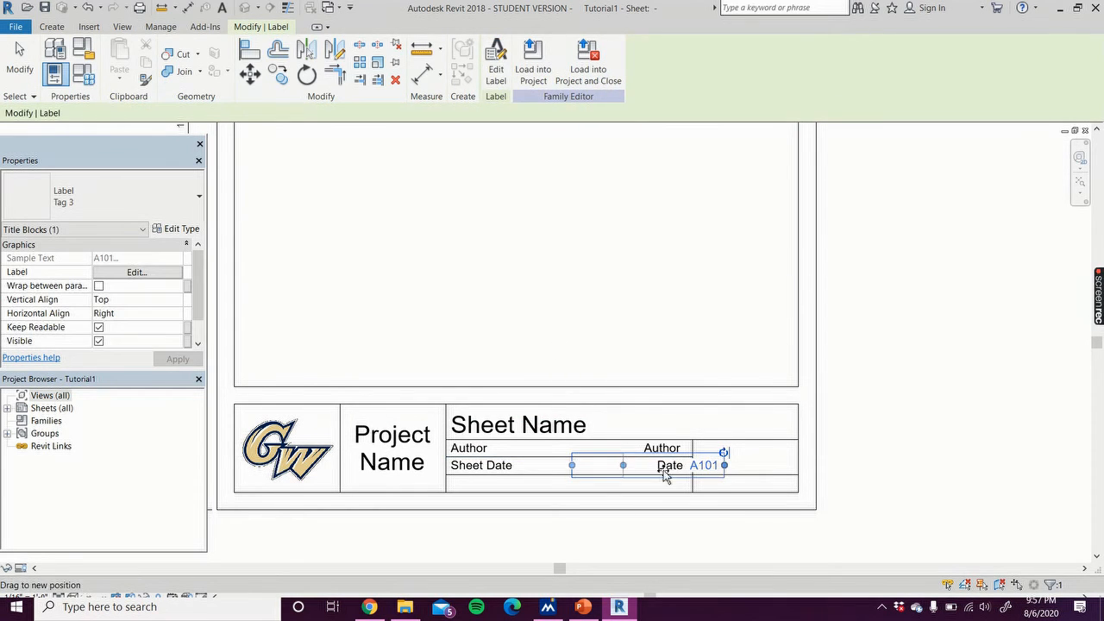
drag(686, 475, 749, 474)
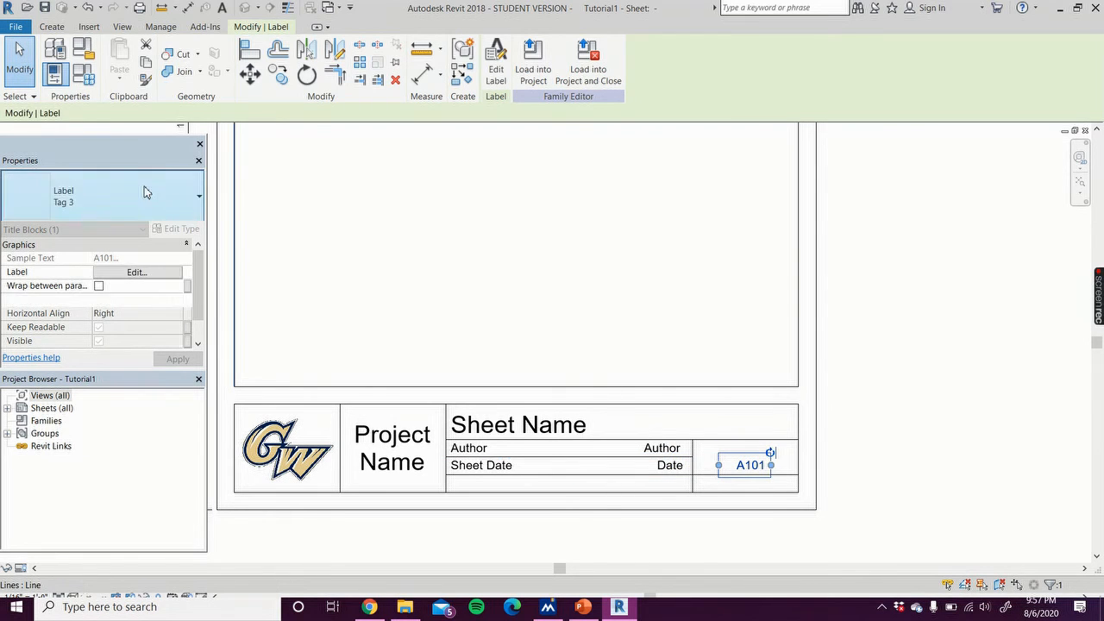
Step: Change the Sheet Number label to the Tag 1 type and reposition it in the upper right box
click(133, 212)
click(82, 265)
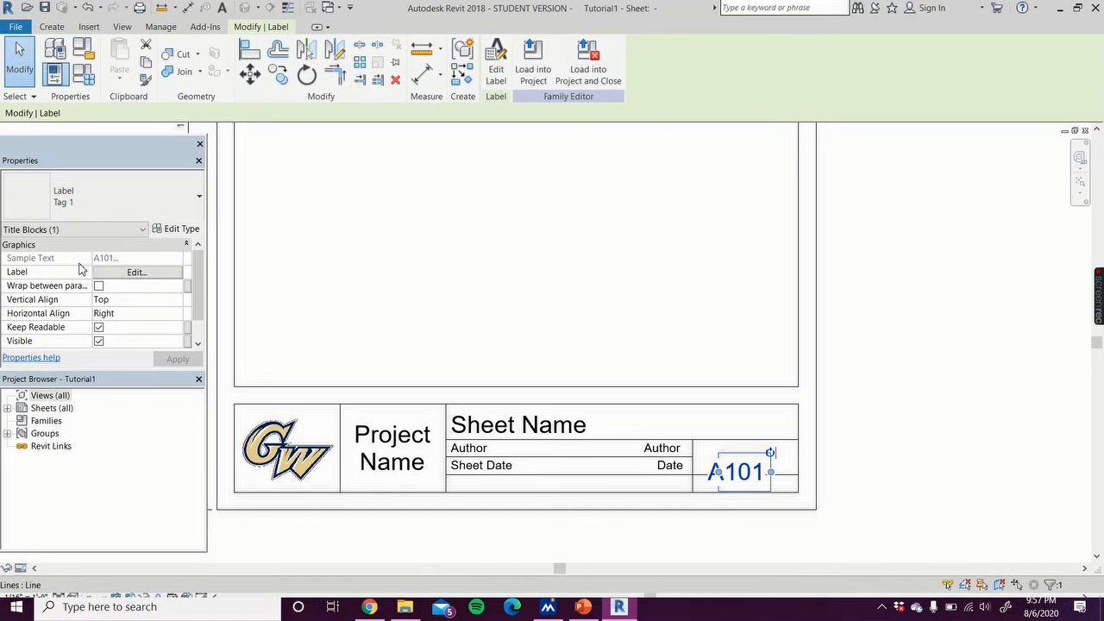
drag(717, 471, 752, 454)
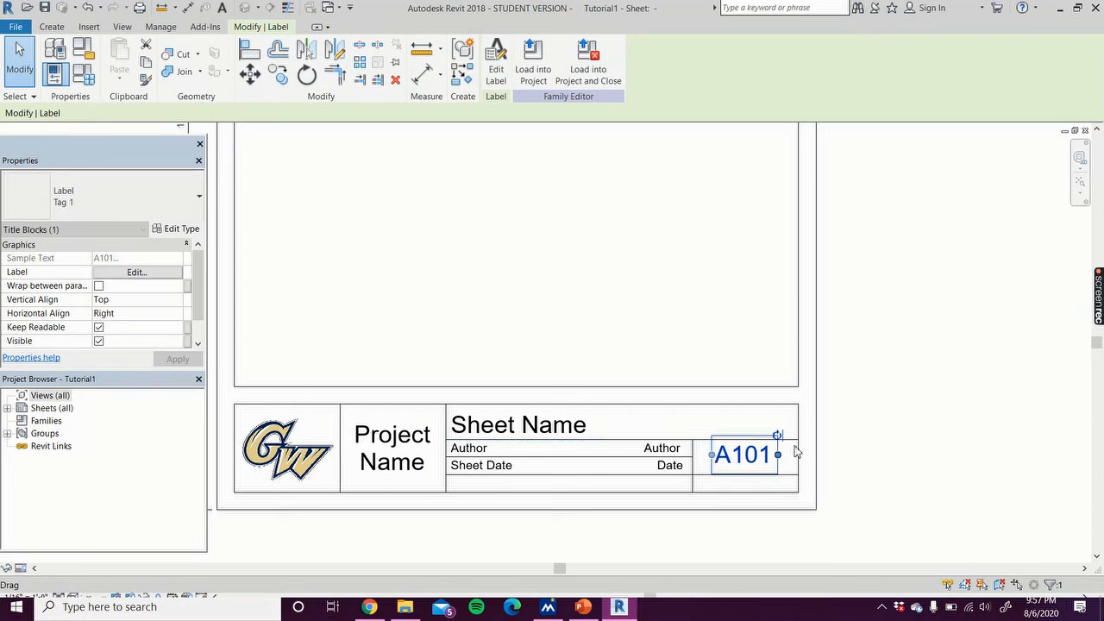
click(917, 439)
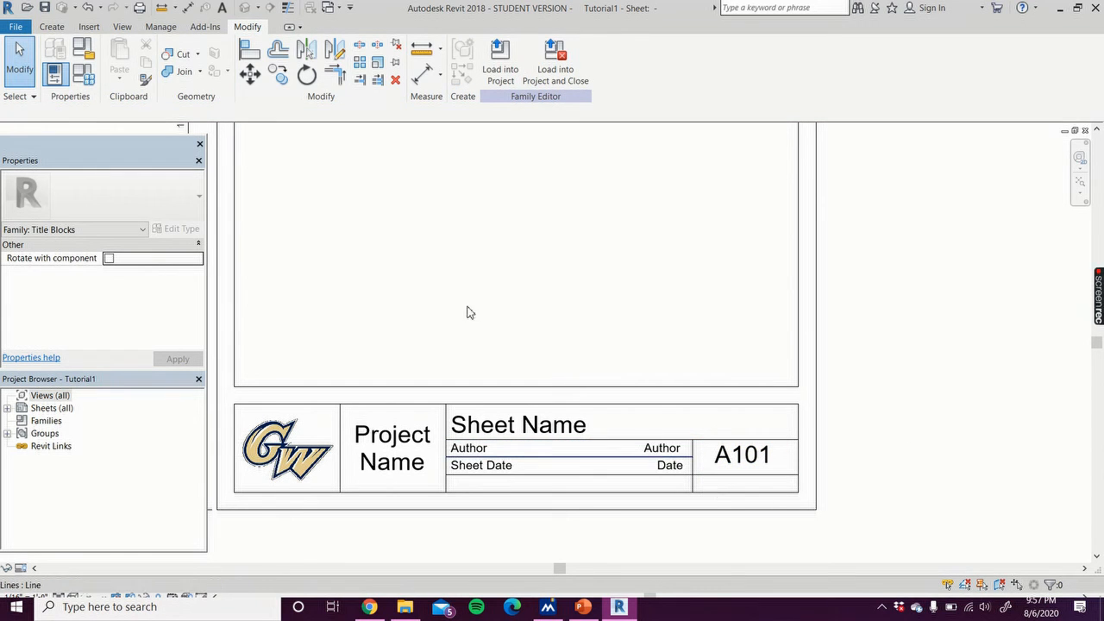
Step: Add a Scale text note in the bottom right box of the title block
click(52, 27)
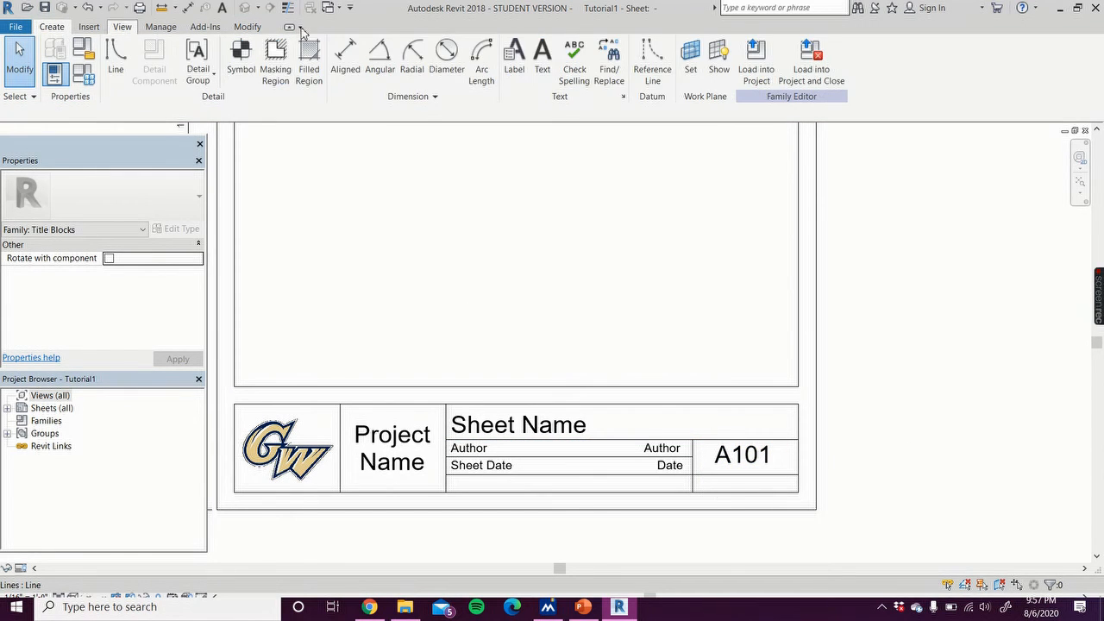
click(543, 62)
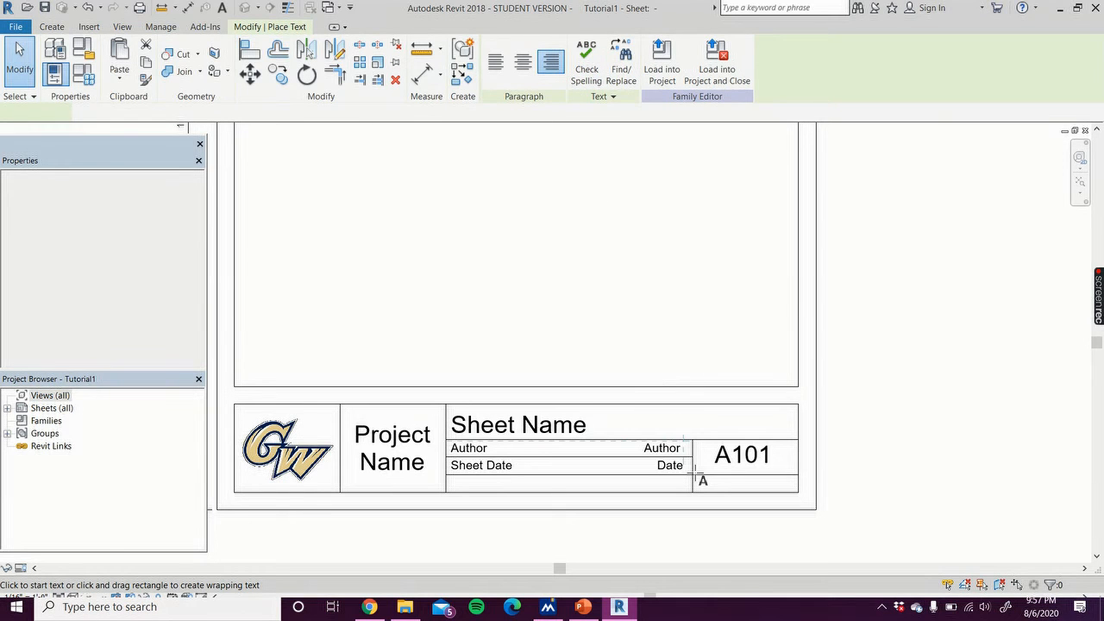
click(747, 492)
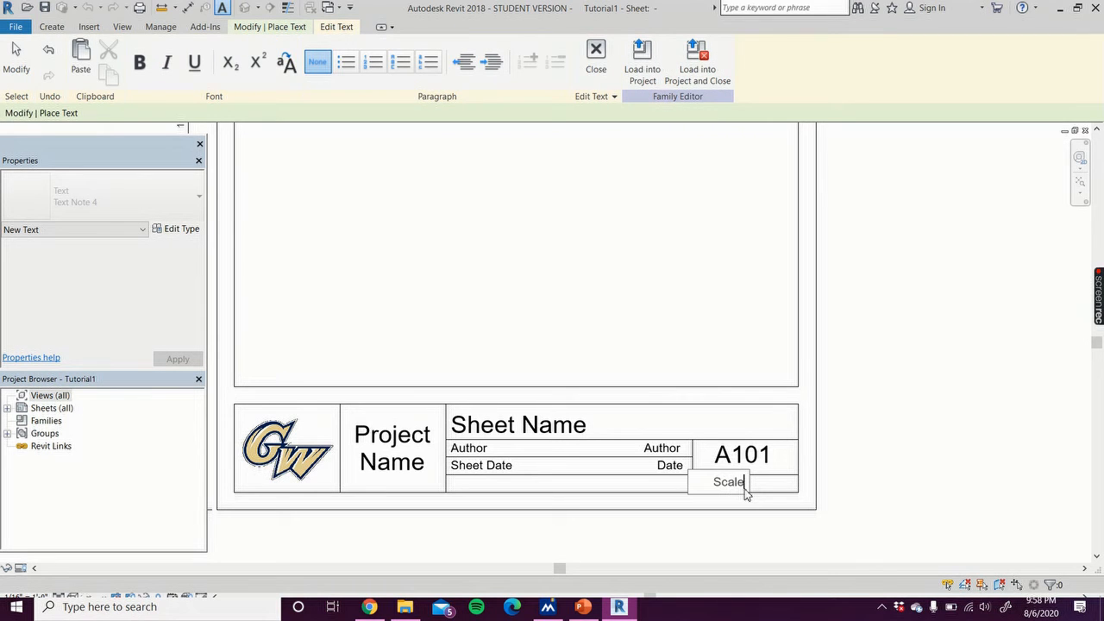
click(924, 371)
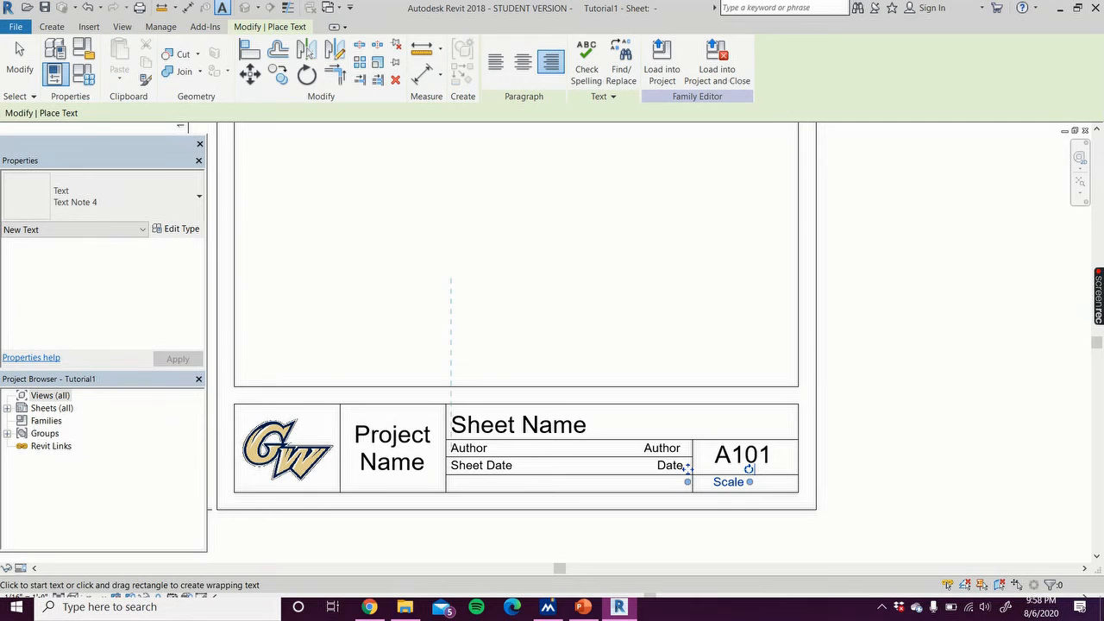
Step: Move the Scale text to the left edge of the bottom right box
key(Escape)
click(728, 483)
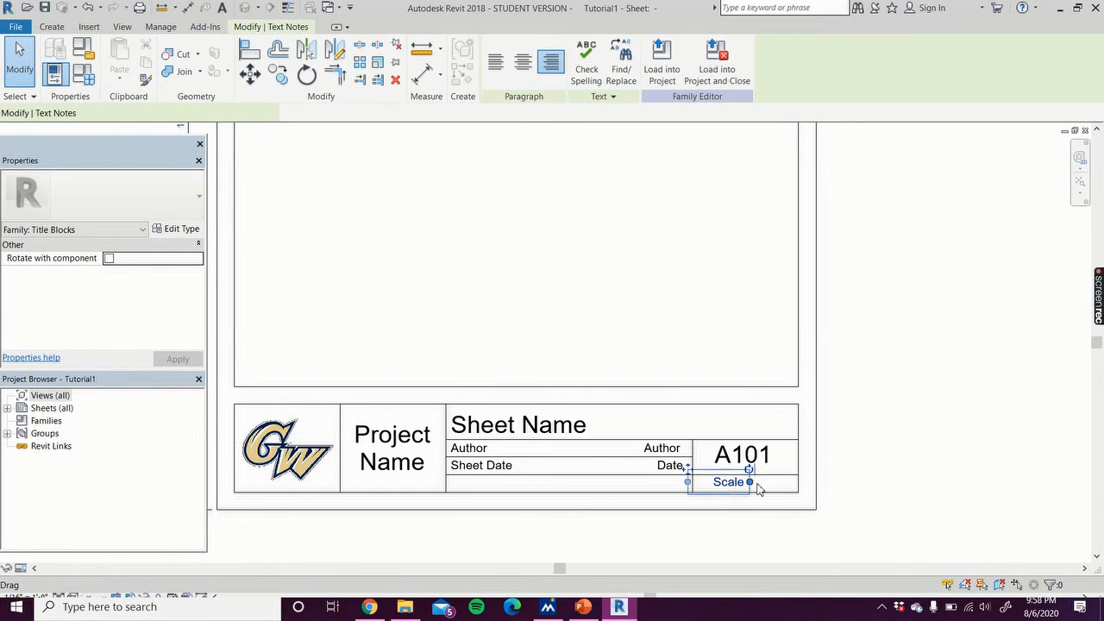
drag(746, 483, 734, 490)
click(911, 486)
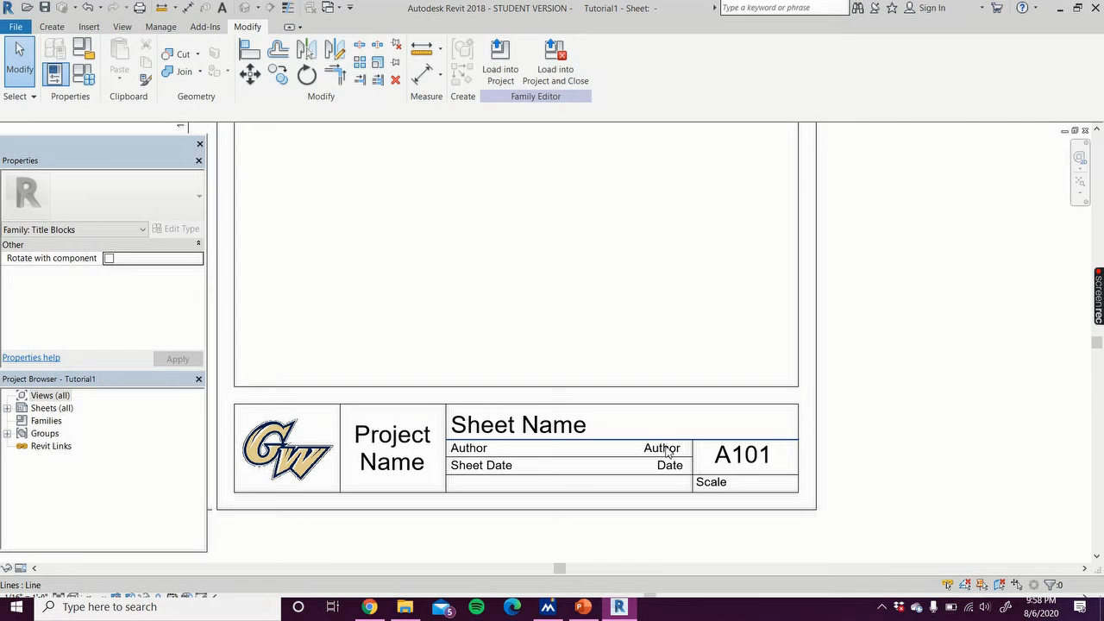
Step: Place a label in the bottom right box linked to the Scale parameter and confirm the dialog
click(90, 27)
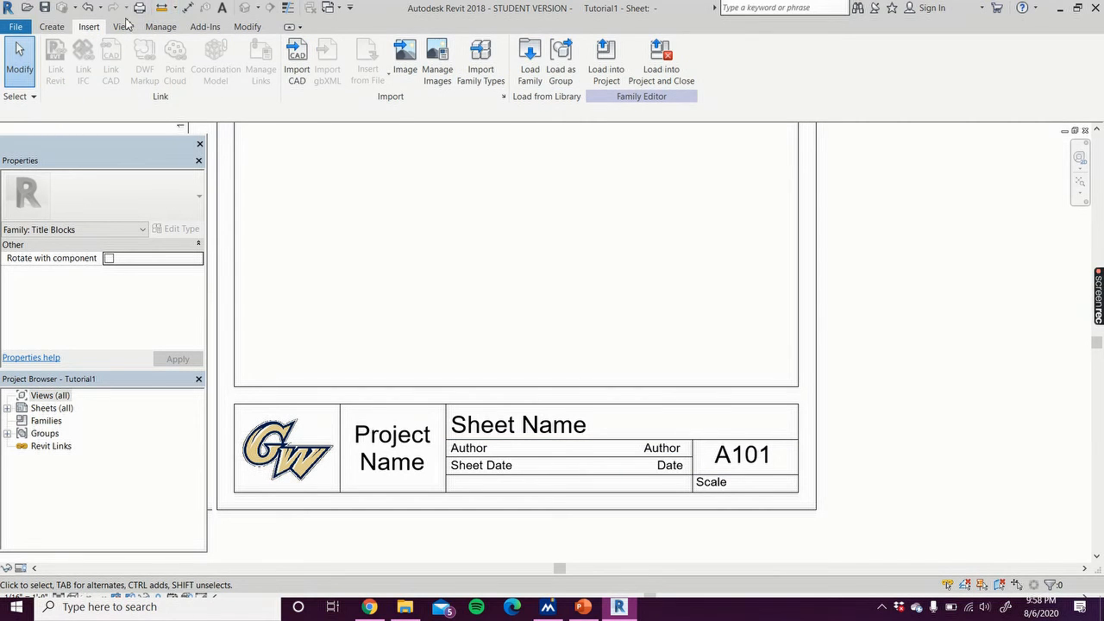
click(50, 27)
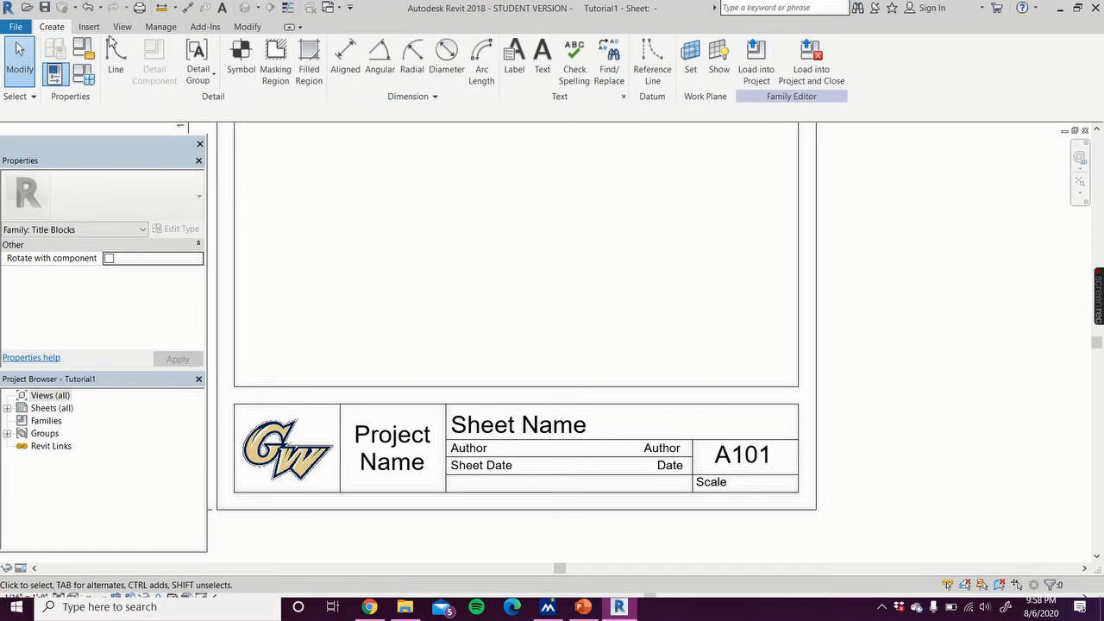
click(513, 75)
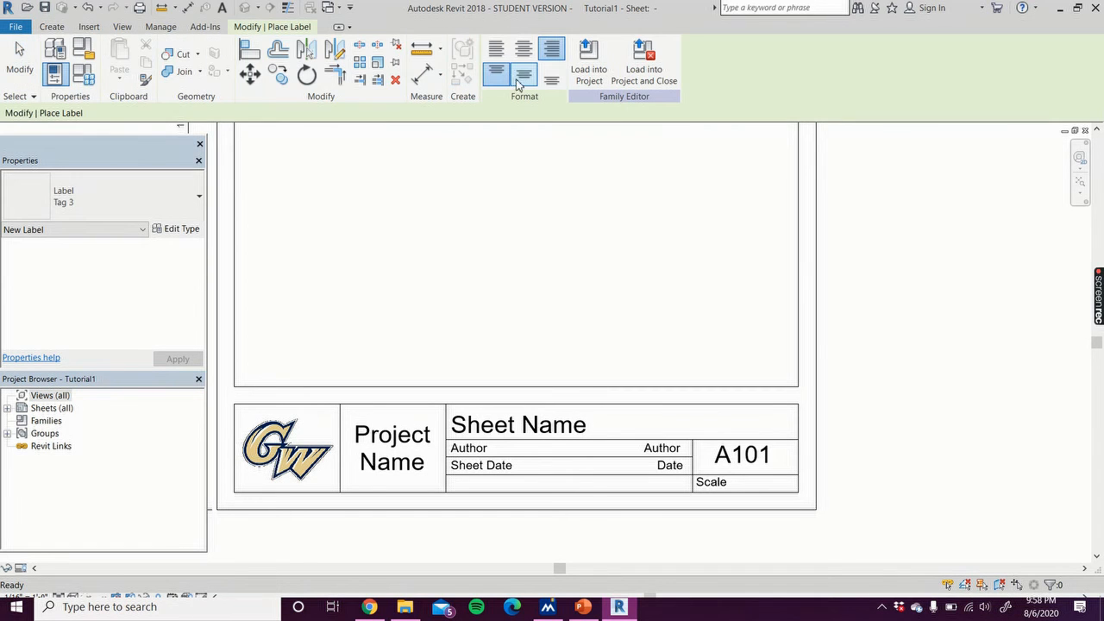
click(756, 488)
drag(431, 297, 422, 379)
click(300, 347)
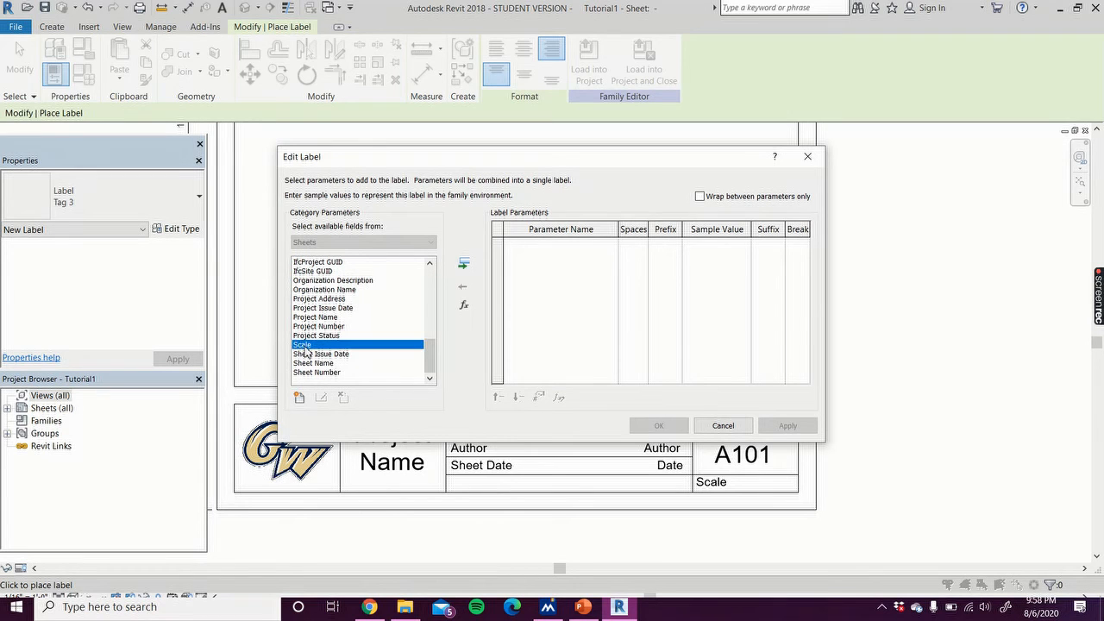
double_click(303, 347)
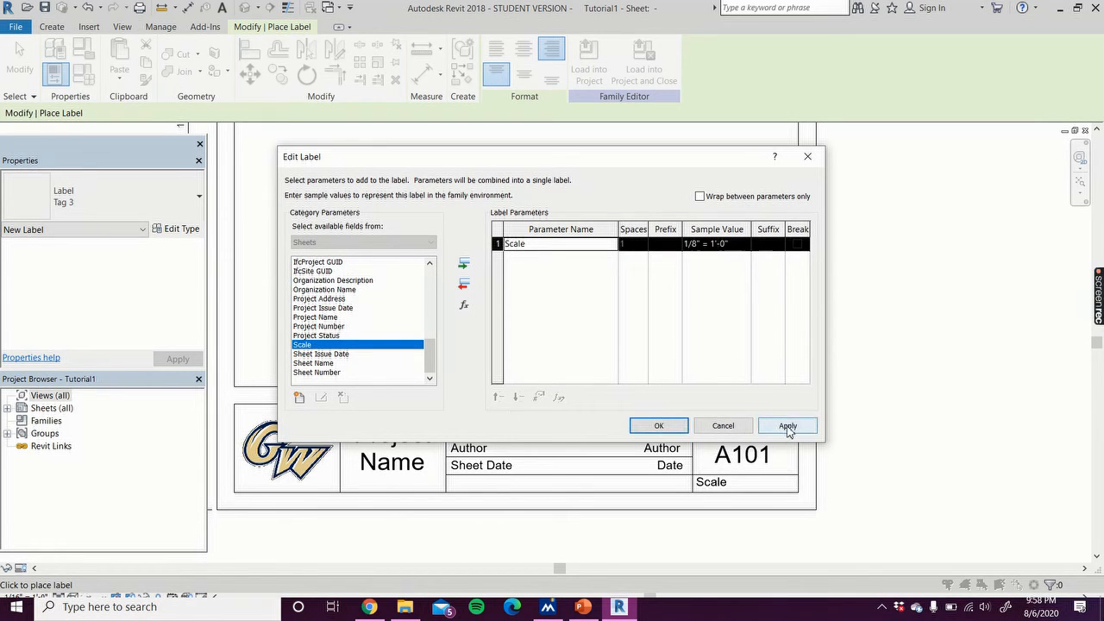
click(658, 425)
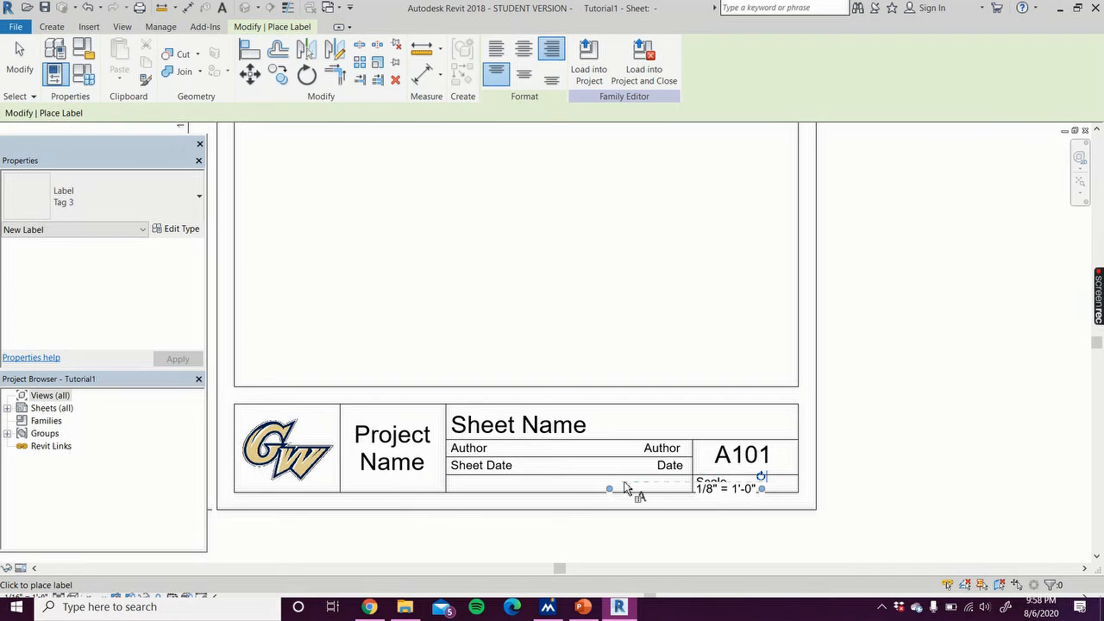
Step: Shift the Scale label up into the bottom right row and shorten it toward the right end
click(19, 61)
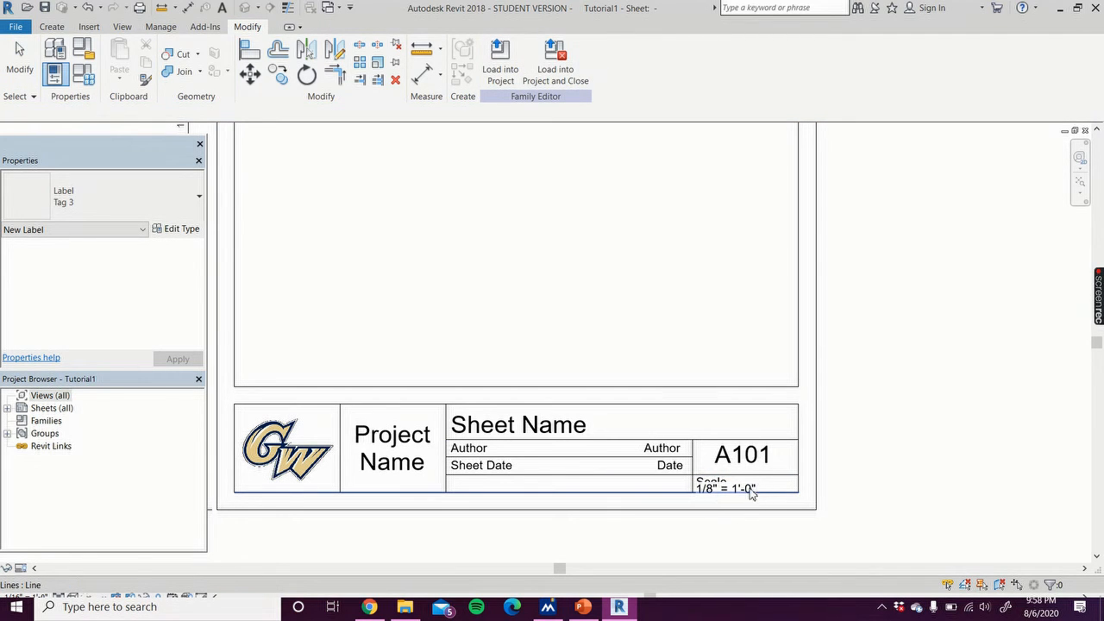
click(751, 488)
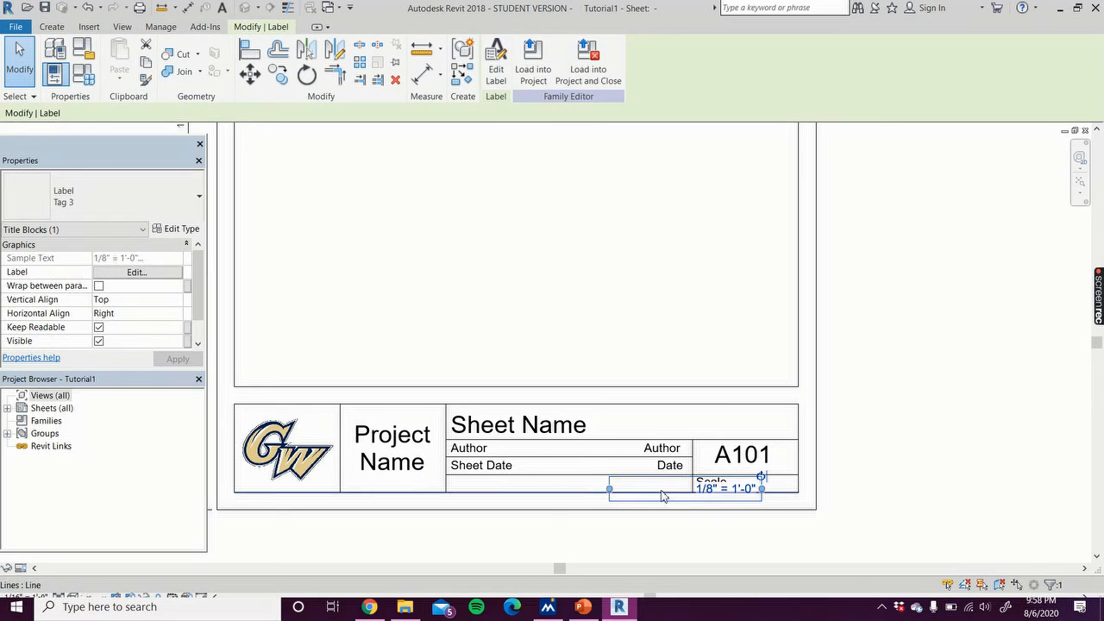
drag(737, 484, 775, 477)
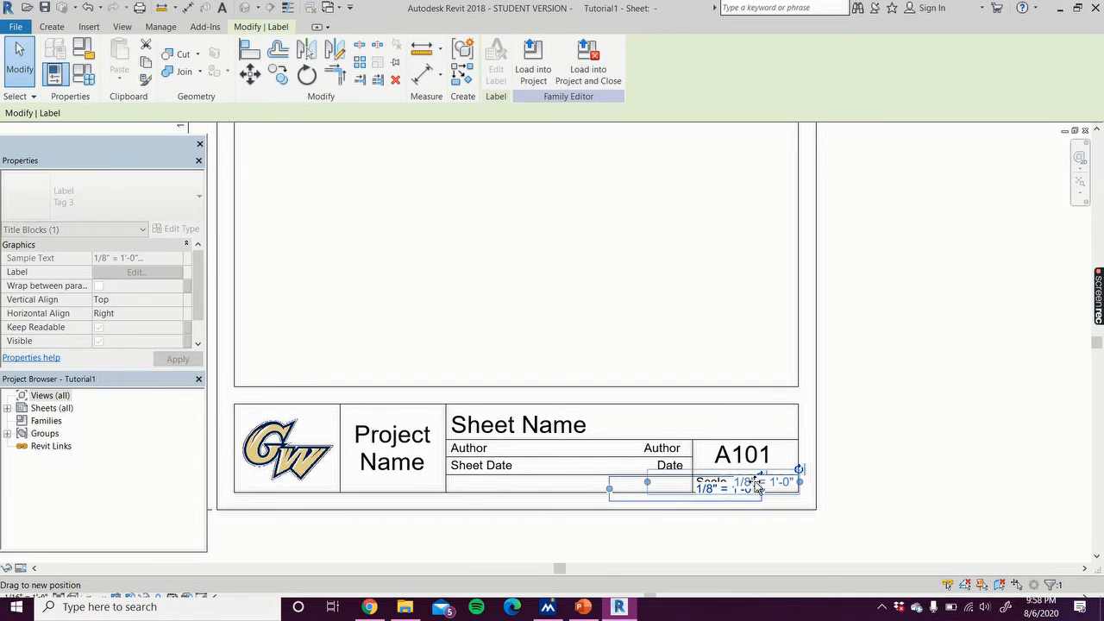
click(707, 488)
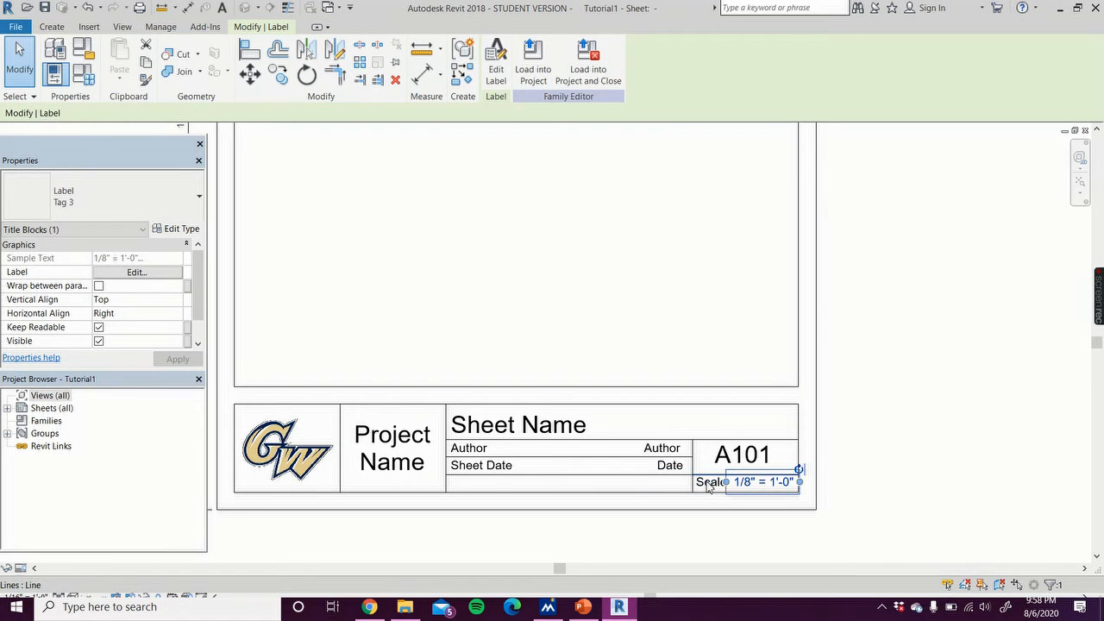
click(723, 553)
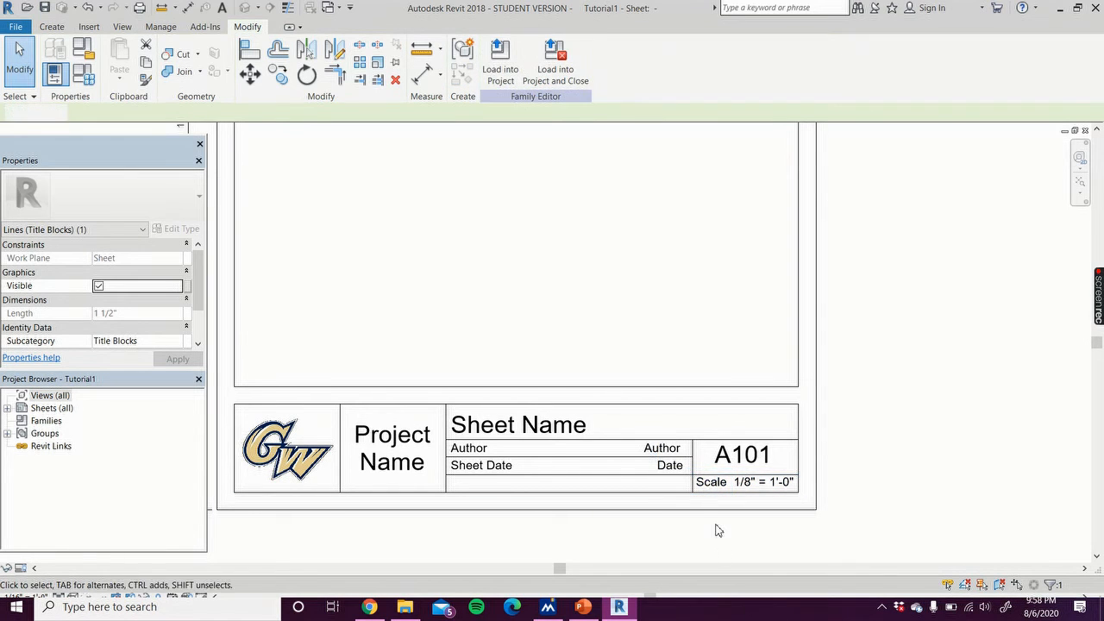
Step: Move the Scale text further left, just before the box divider
click(714, 489)
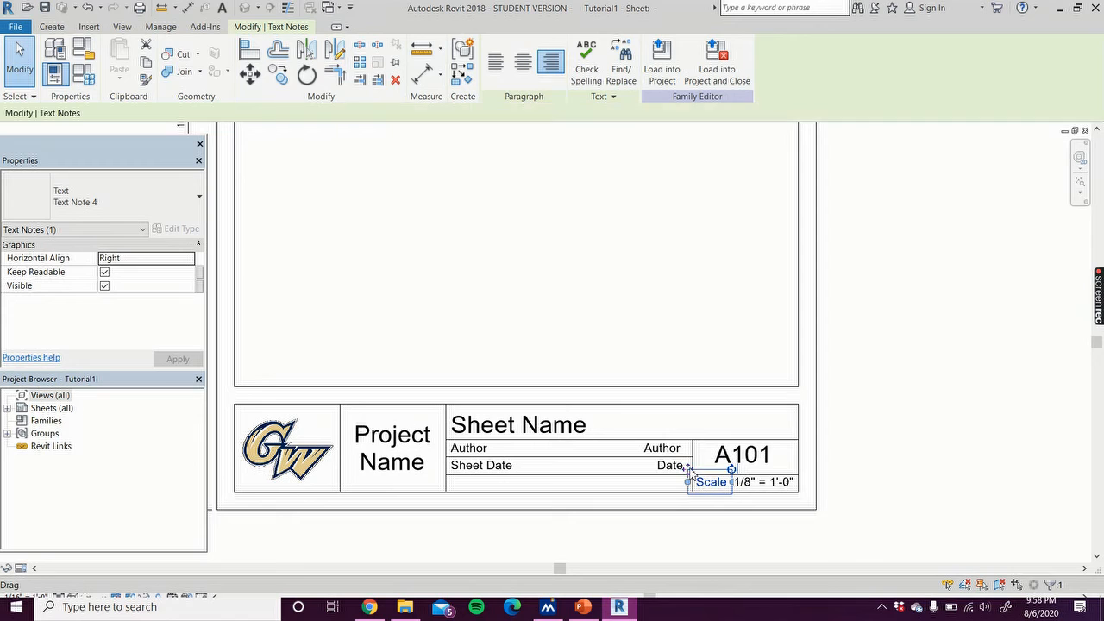
mouse_move(693, 475)
mouse_down()
mouse_move(652, 467)
mouse_move(672, 474)
mouse_up()
click(909, 426)
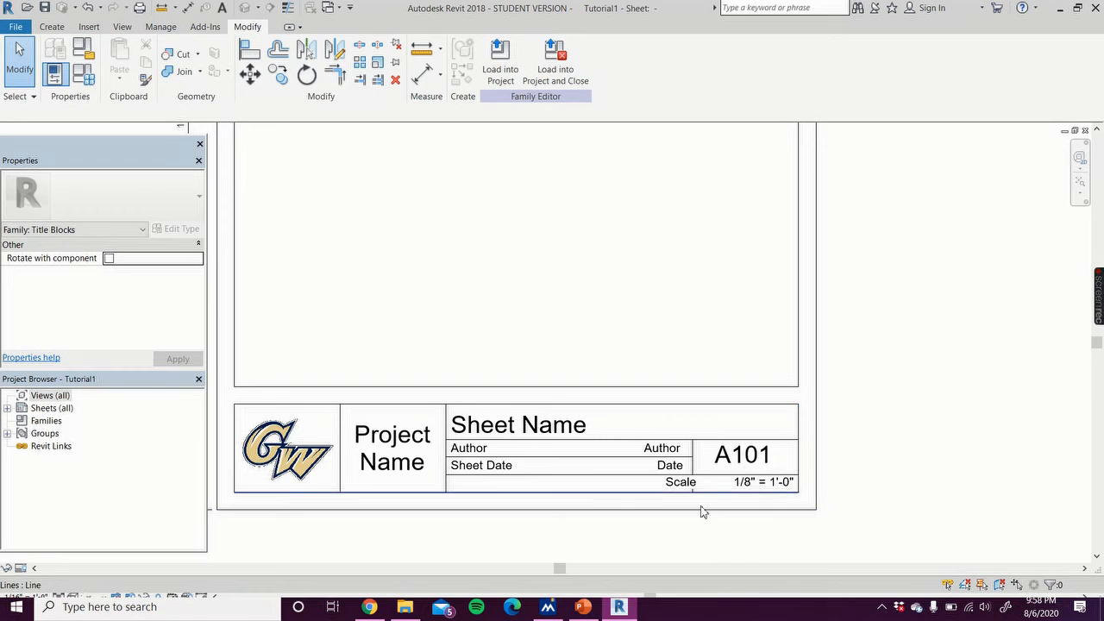
Step: Place a label just below the title block linked to the Date/Time Stamp parameter and confirm the dialog
click(53, 26)
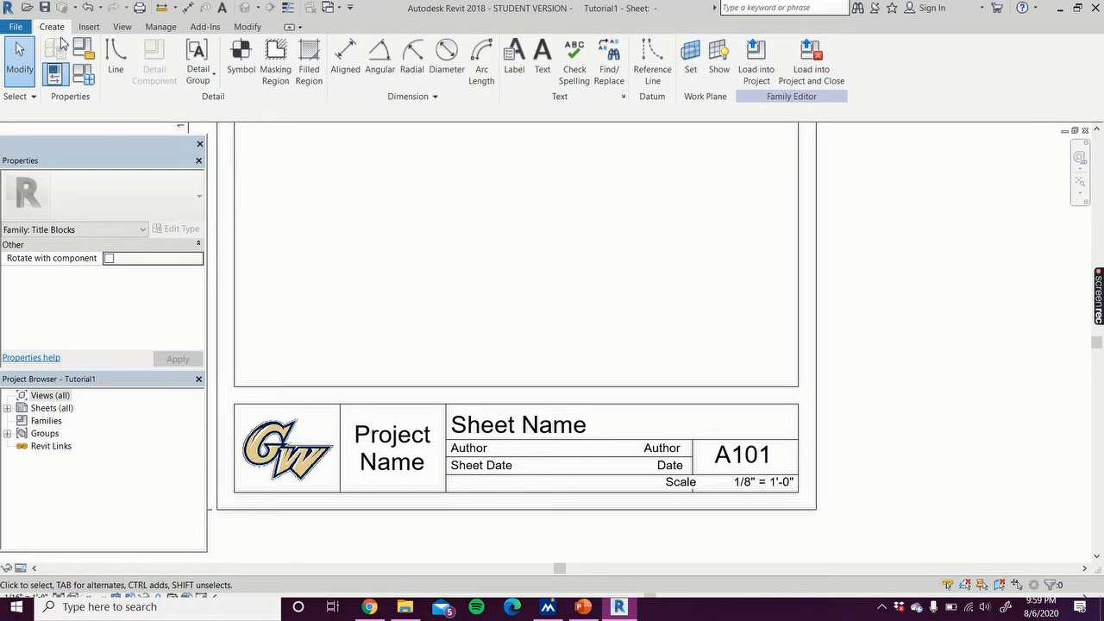
click(515, 57)
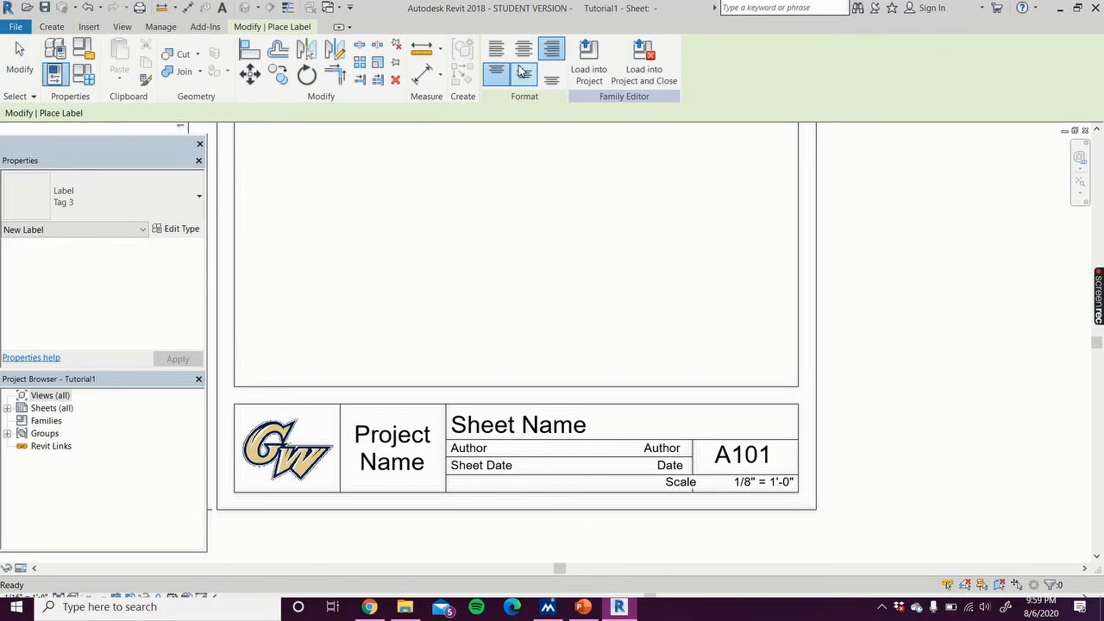
click(712, 506)
drag(432, 289, 439, 339)
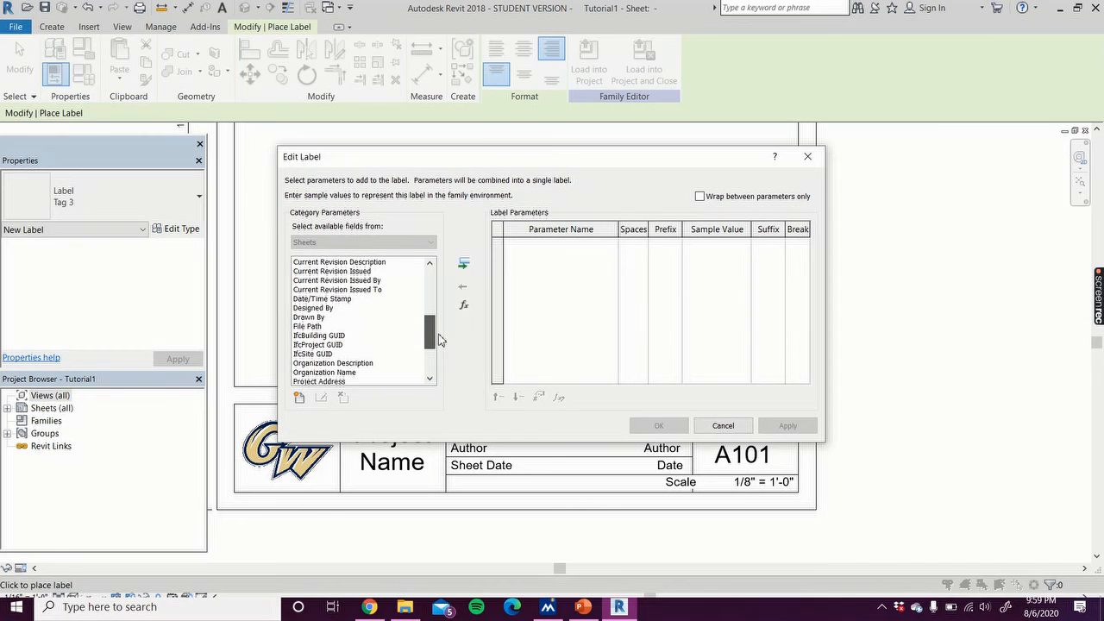
click(361, 299)
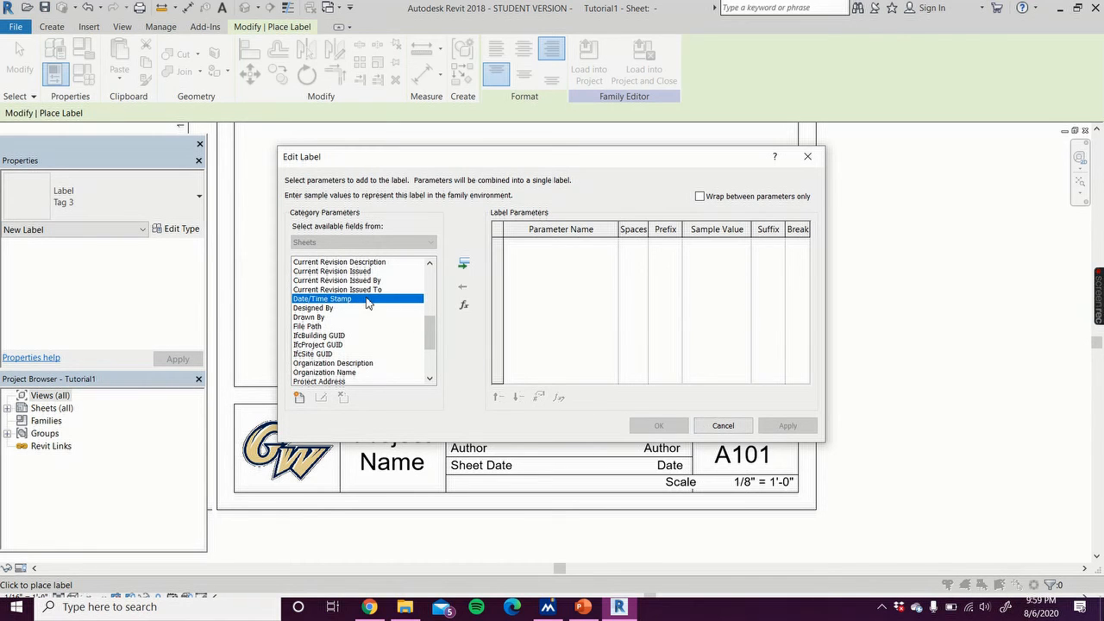
double_click(367, 299)
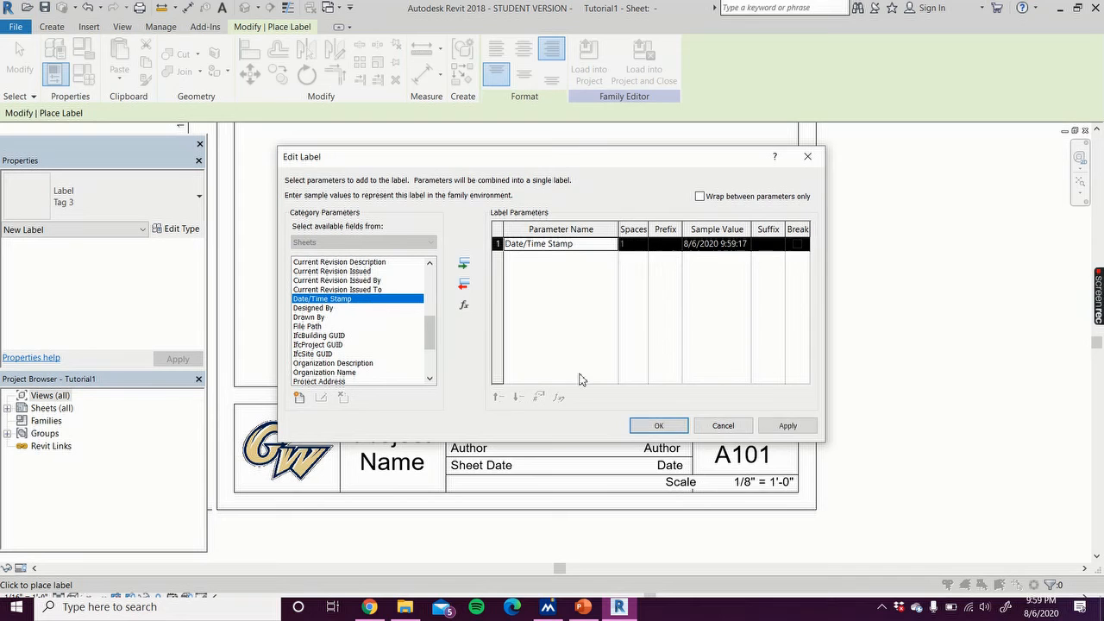
click(787, 426)
click(658, 425)
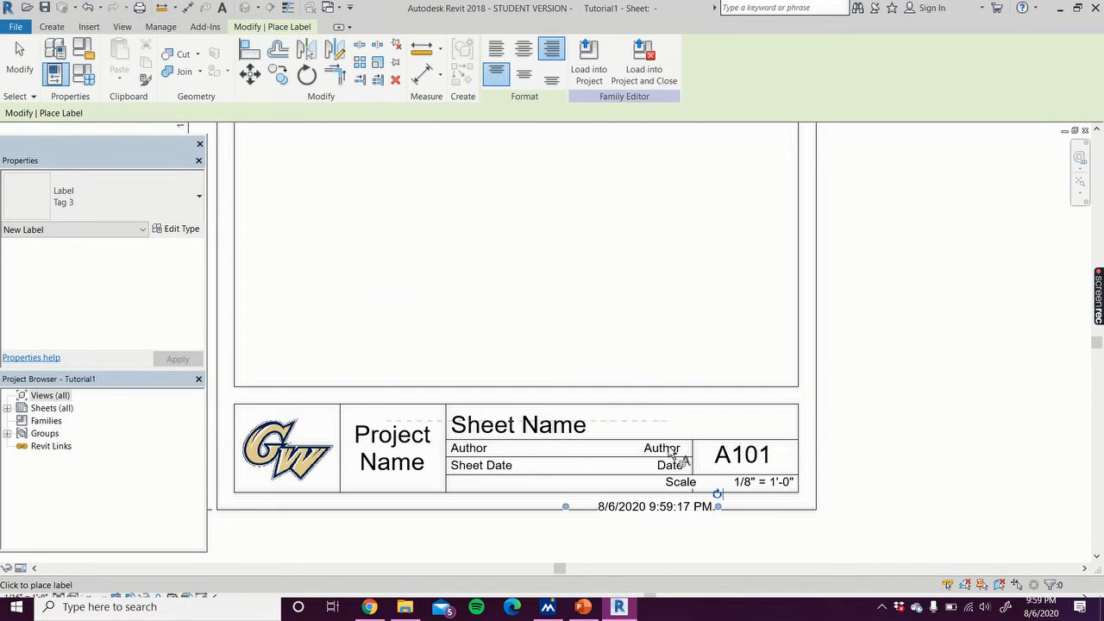
Step: Duplicate the label type as Tag 4 and set its text size to 1/16"
click(177, 230)
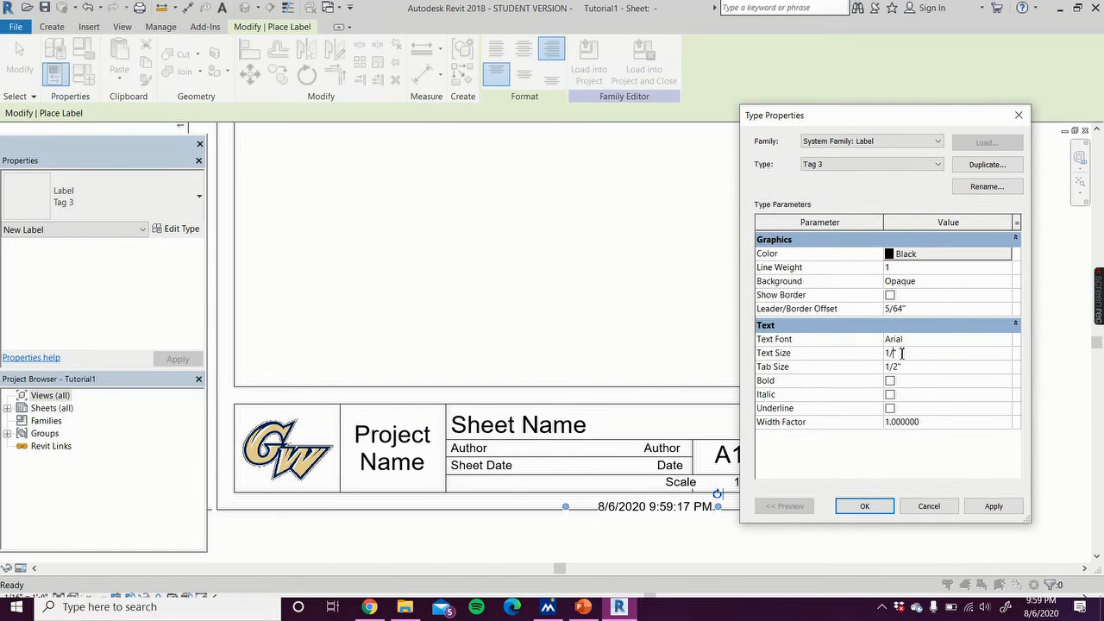
click(1004, 164)
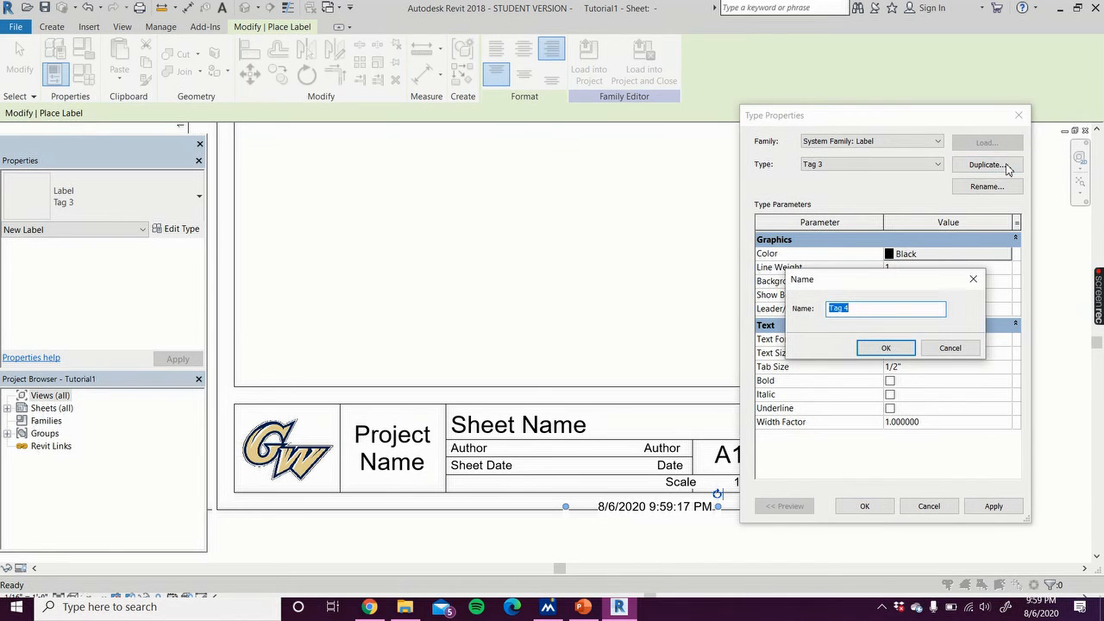
click(905, 347)
click(897, 352)
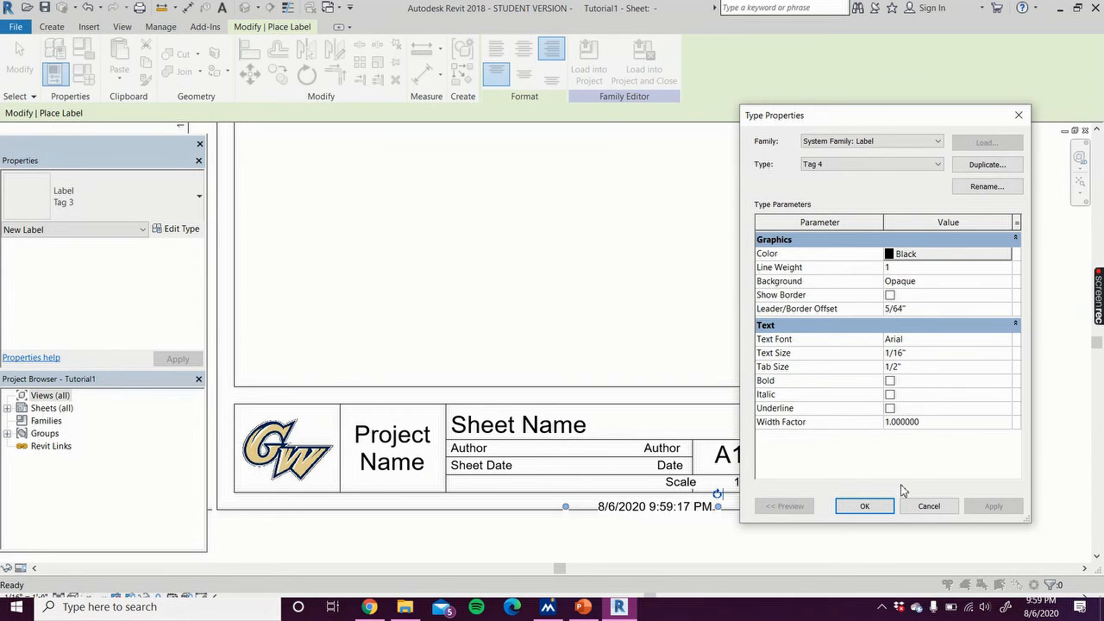
click(864, 506)
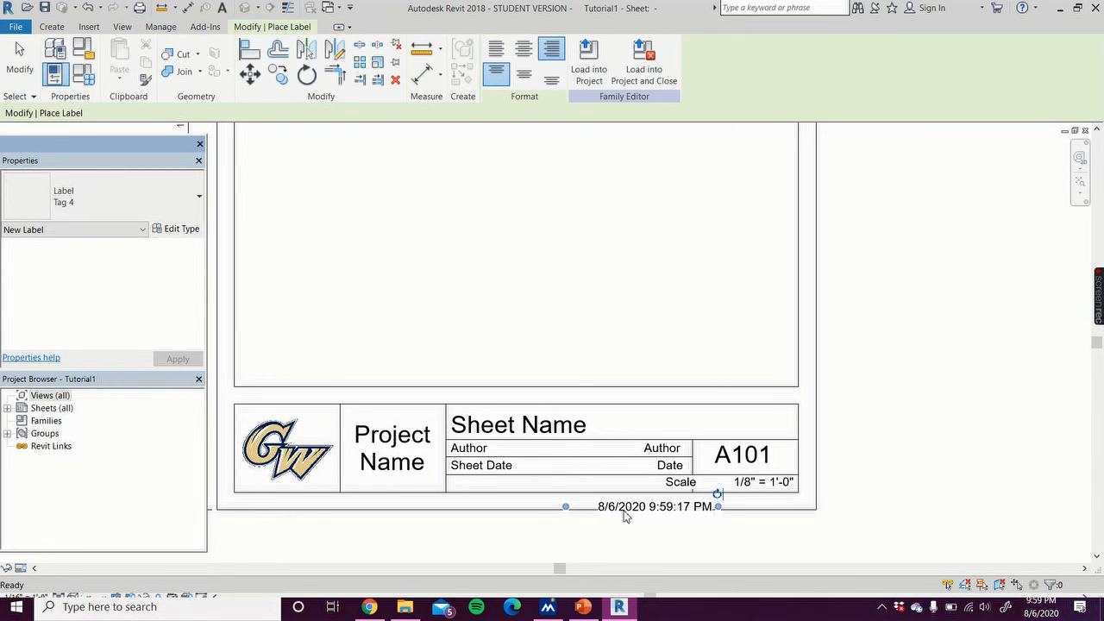
click(884, 486)
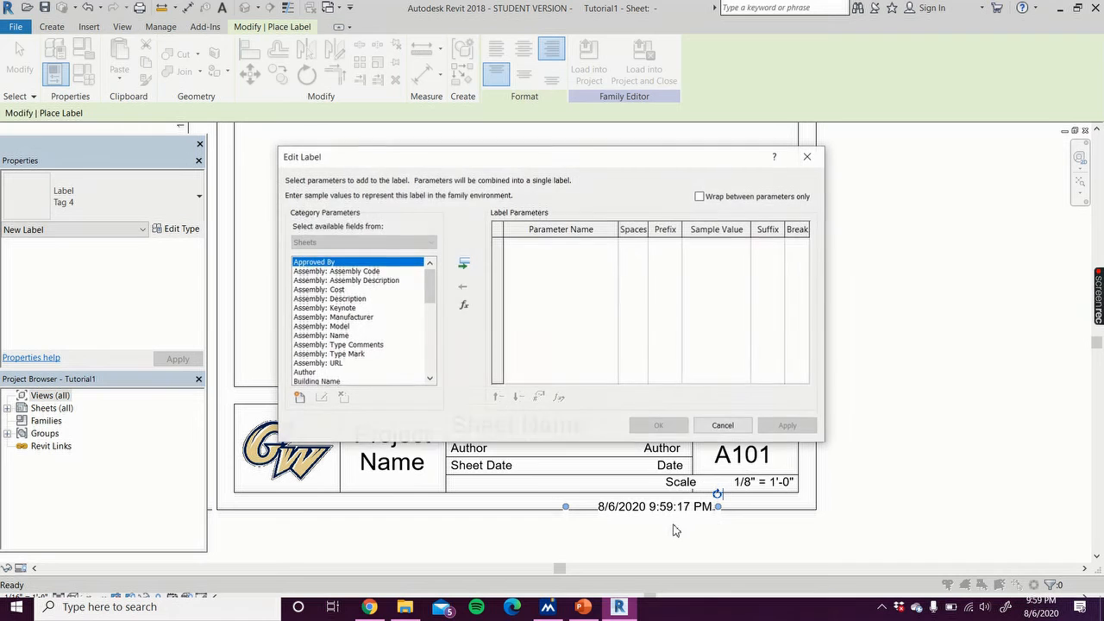
click(722, 425)
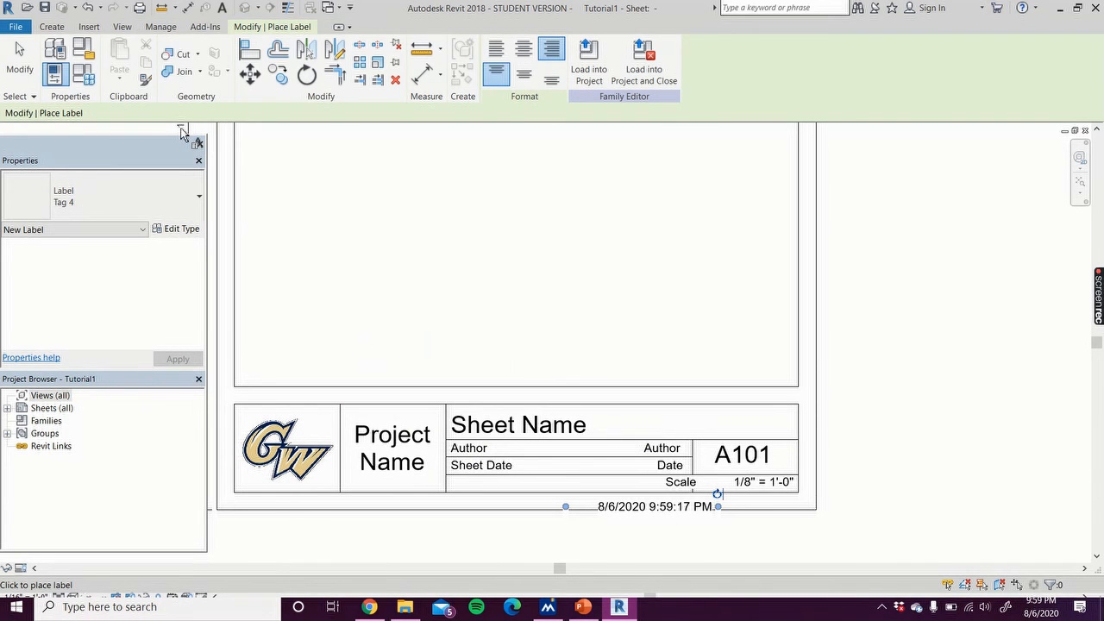
click(19, 57)
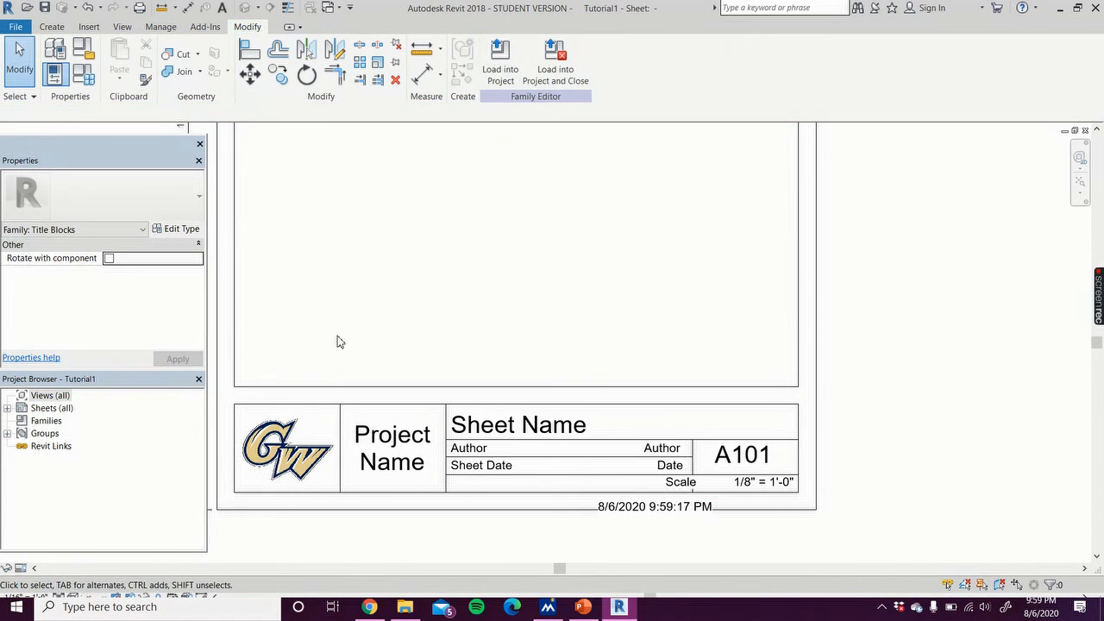
Step: Switch the date/time label to the Tag 4 type and move it to the lower right corner below the title box
click(664, 526)
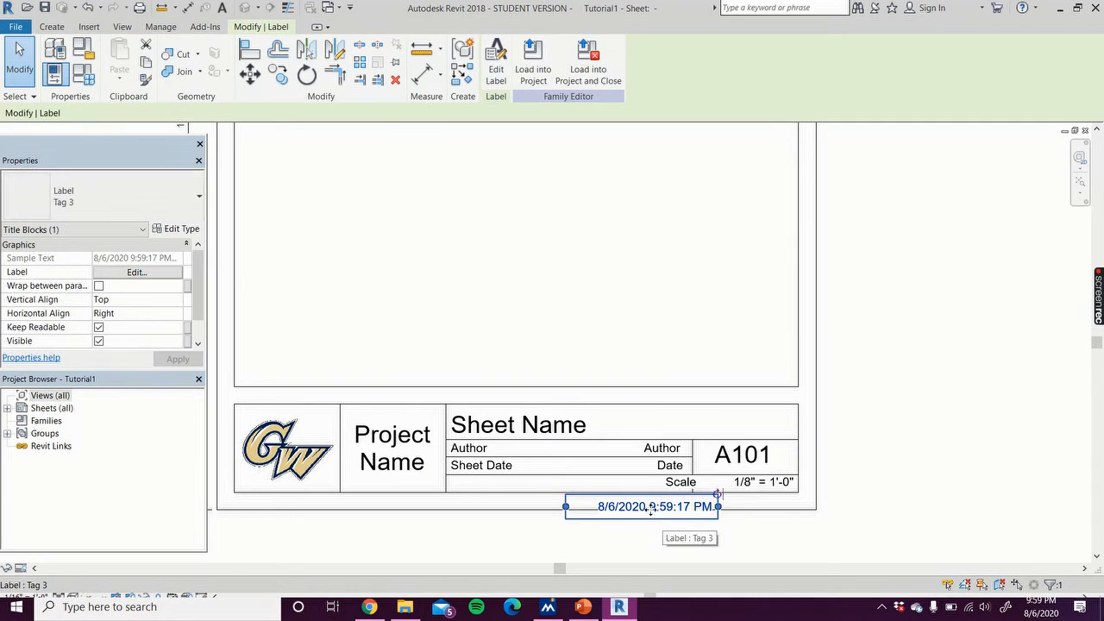
click(178, 190)
click(69, 320)
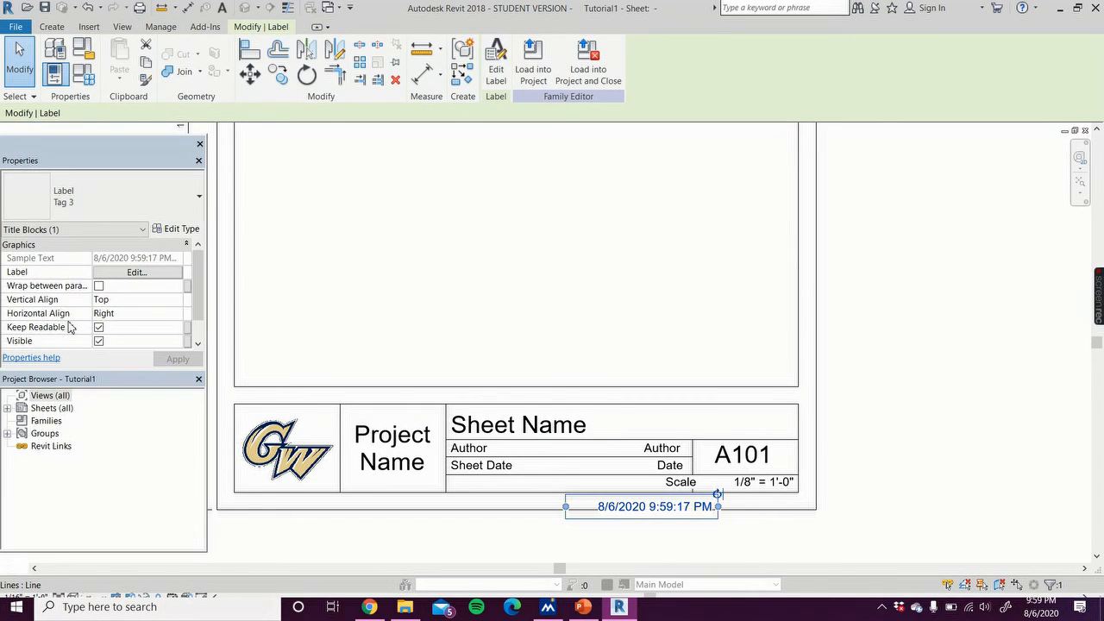
drag(680, 503, 766, 505)
click(894, 442)
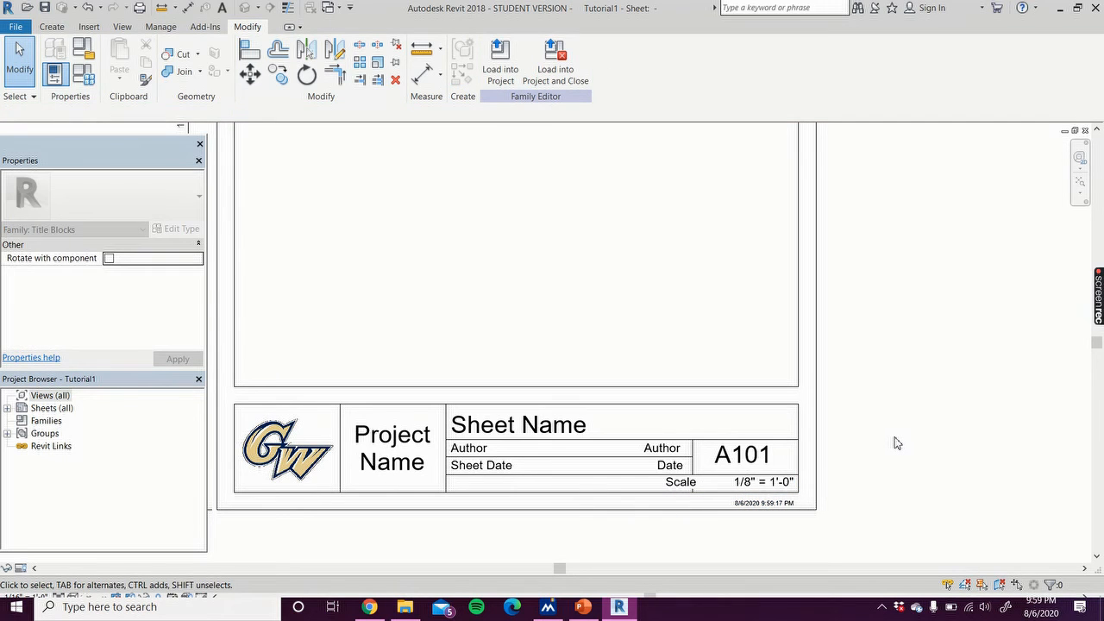
Step: Move the vertical divider between the author/date rows and the sheet number box further left
scroll(894, 440, down, 2)
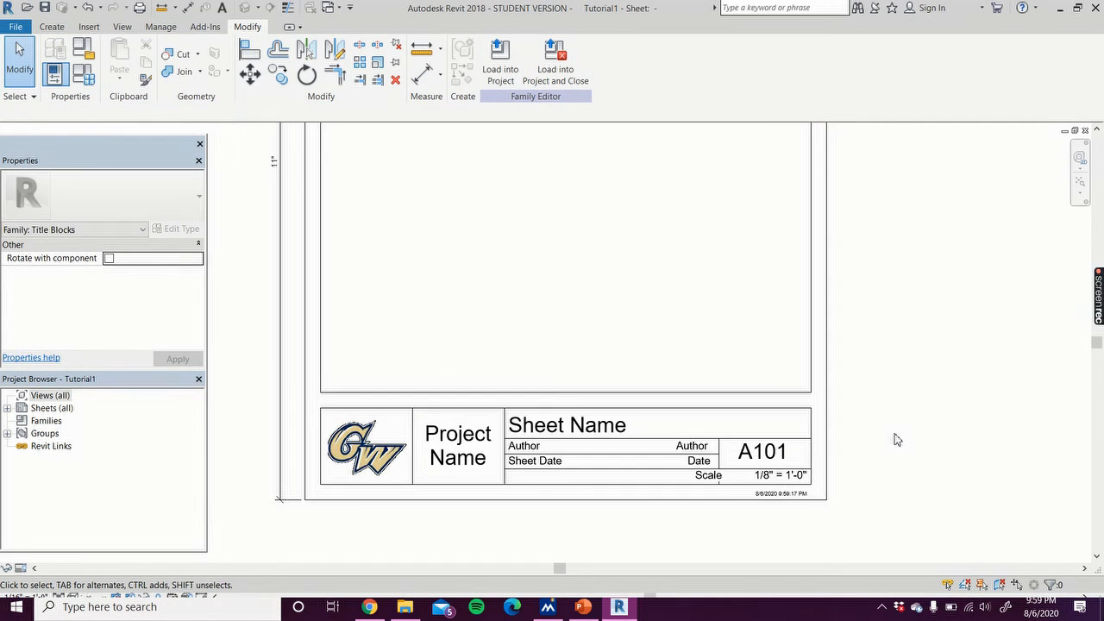
scroll(892, 441, up, 3)
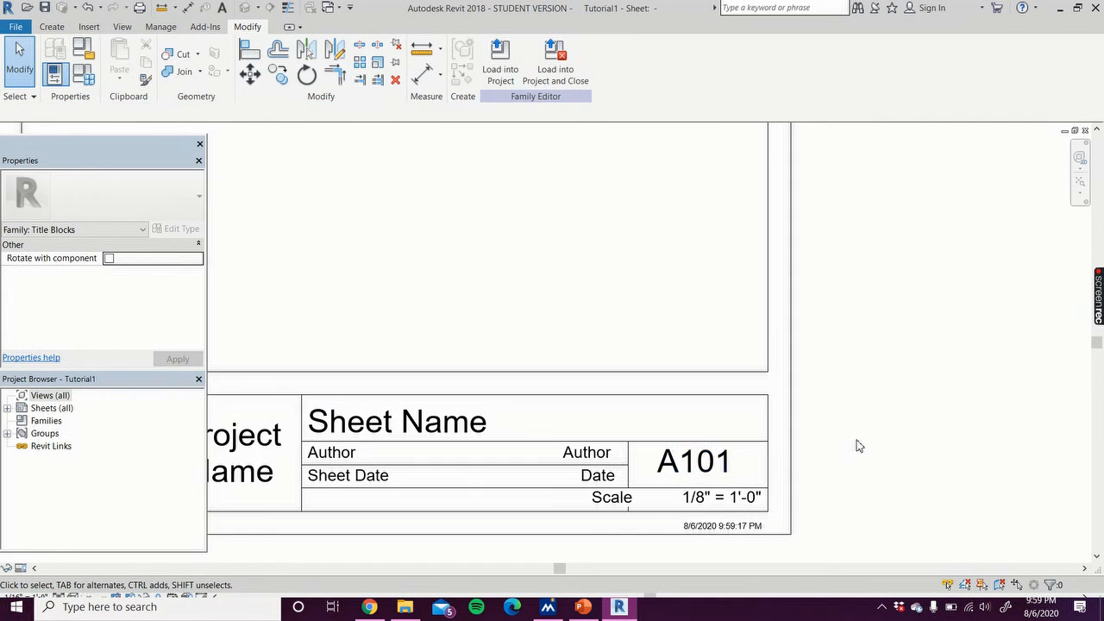
click(629, 480)
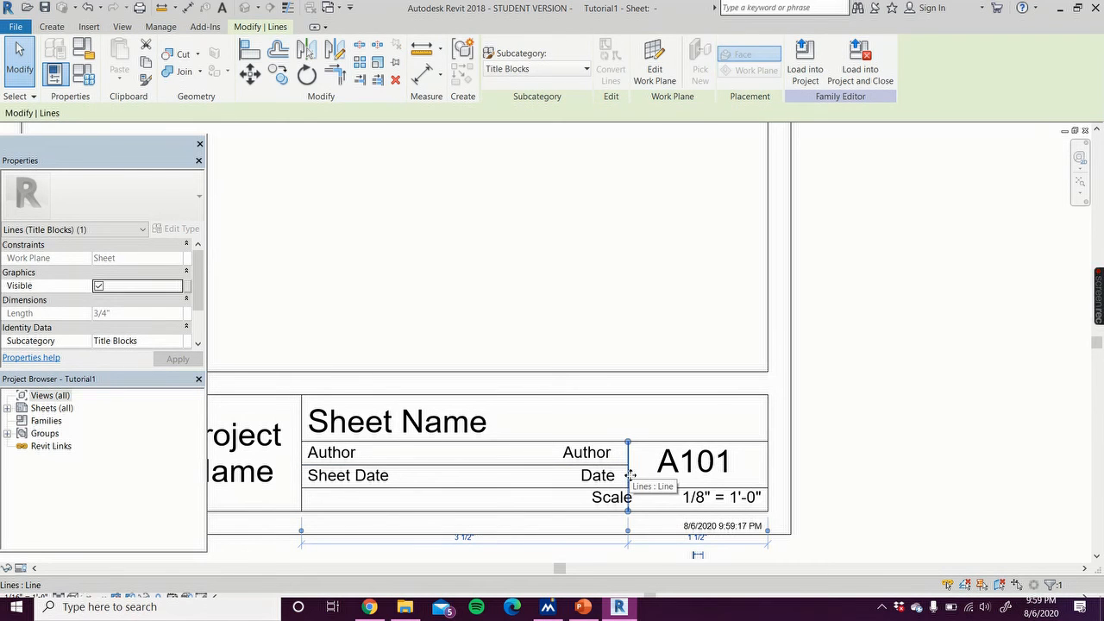
drag(617, 475, 608, 477)
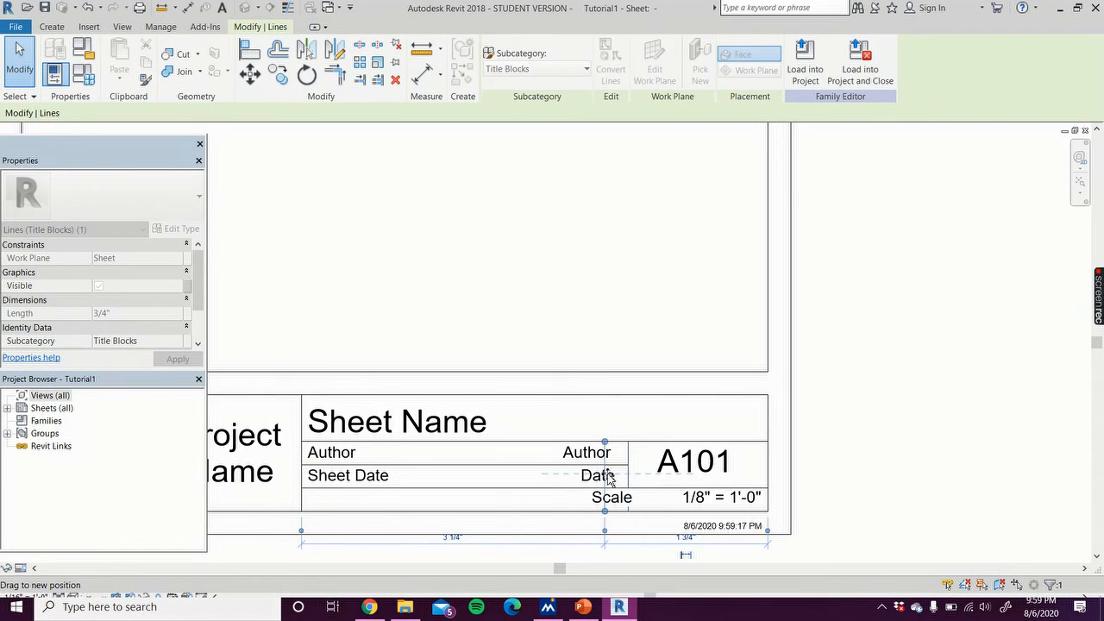
drag(609, 477, 592, 477)
click(859, 407)
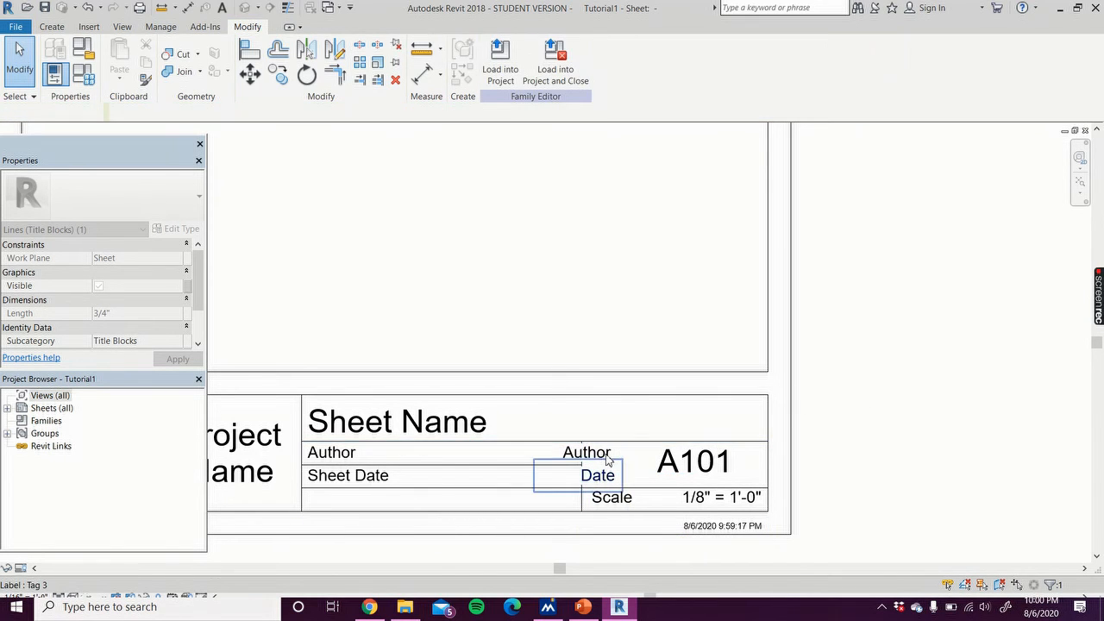
Step: Shift the Date and Author labels left so they end before the moved divider
click(604, 474)
drag(607, 473, 579, 474)
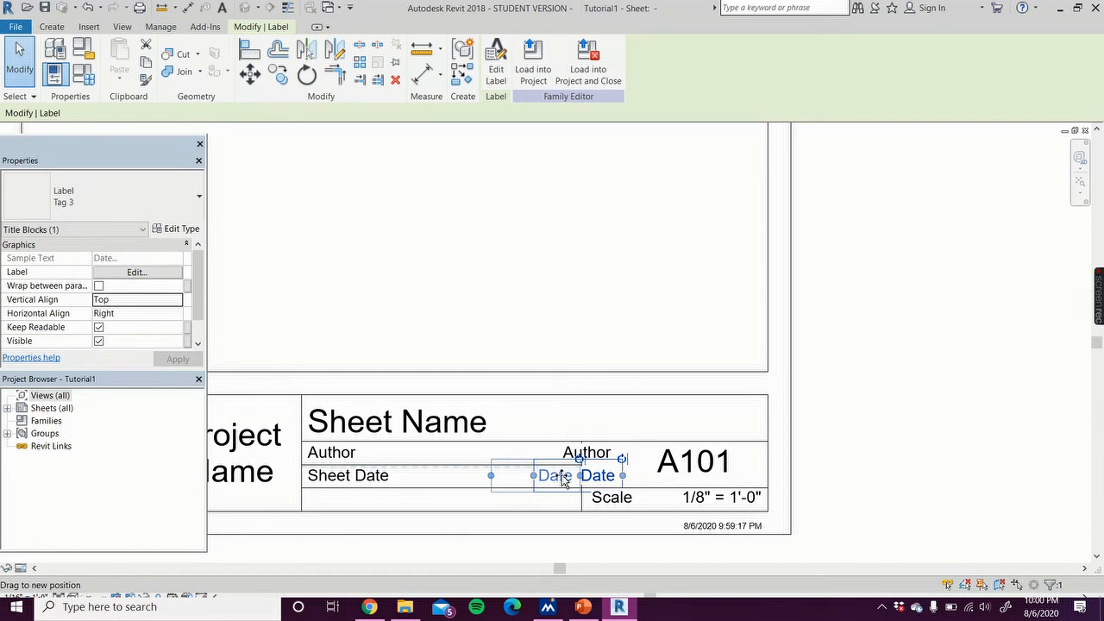
click(601, 450)
drag(599, 454, 552, 456)
Step: Move the A101 sheet number label left to center it in its enlarged box
click(688, 462)
drag(688, 463, 660, 466)
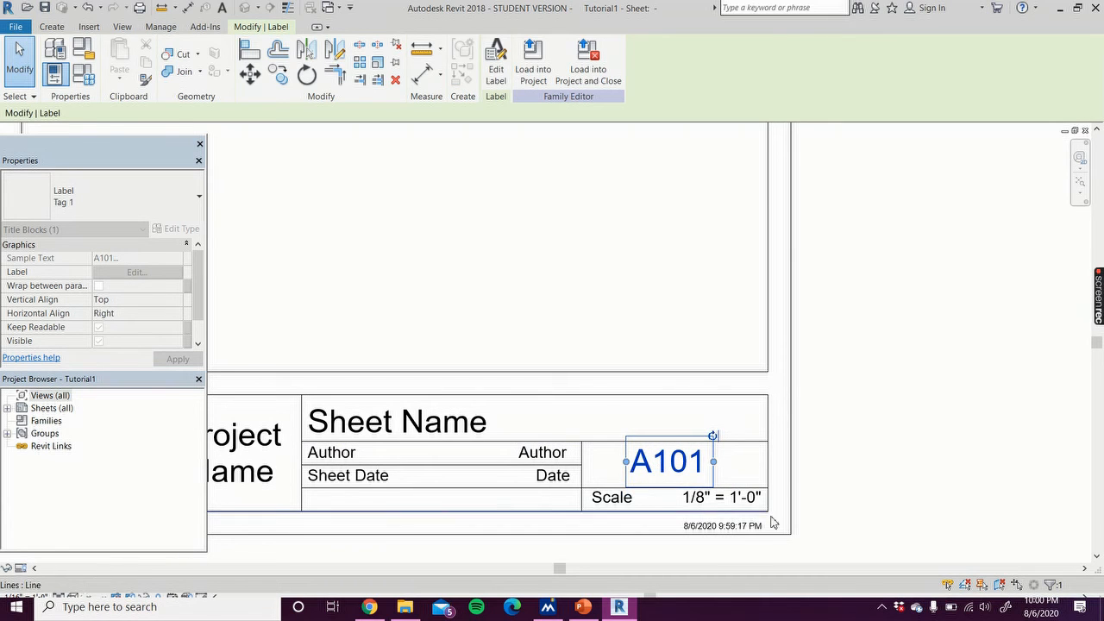
click(871, 475)
Step: Nudge the Scale text down to line up with the scale value in the bottom row
scroll(871, 475, down, 4)
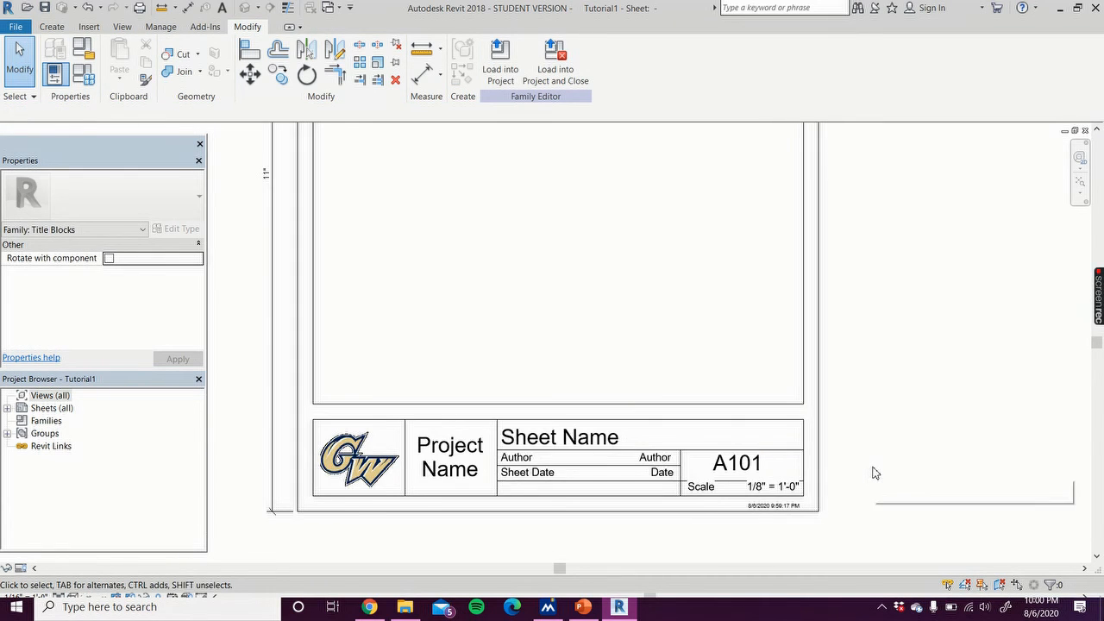
middle_drag(890, 443, 846, 488)
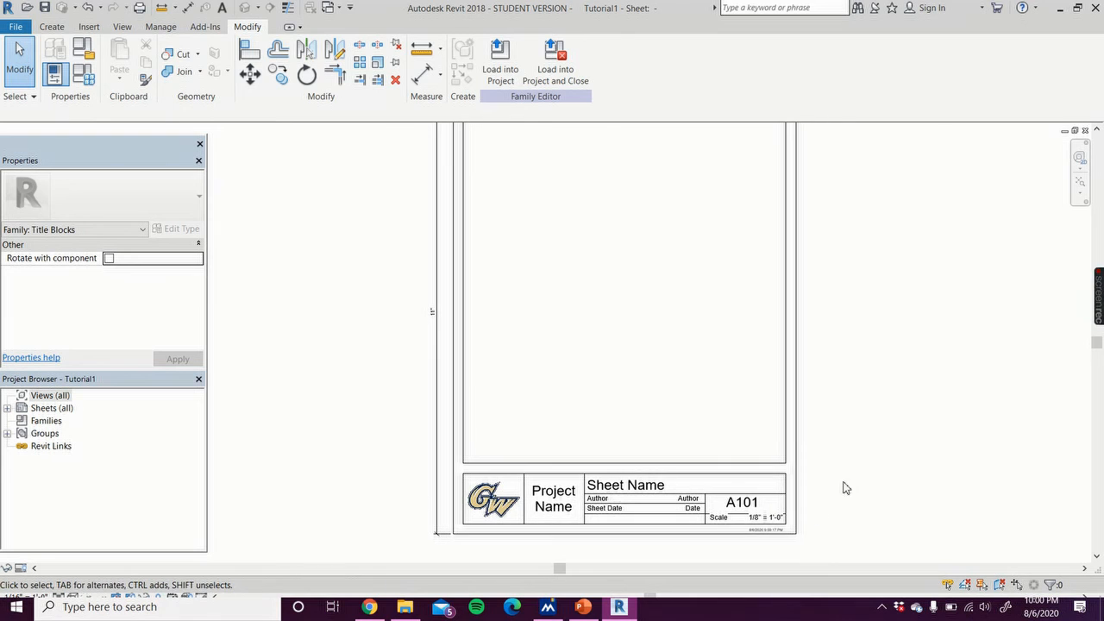
scroll(766, 539, up, 3)
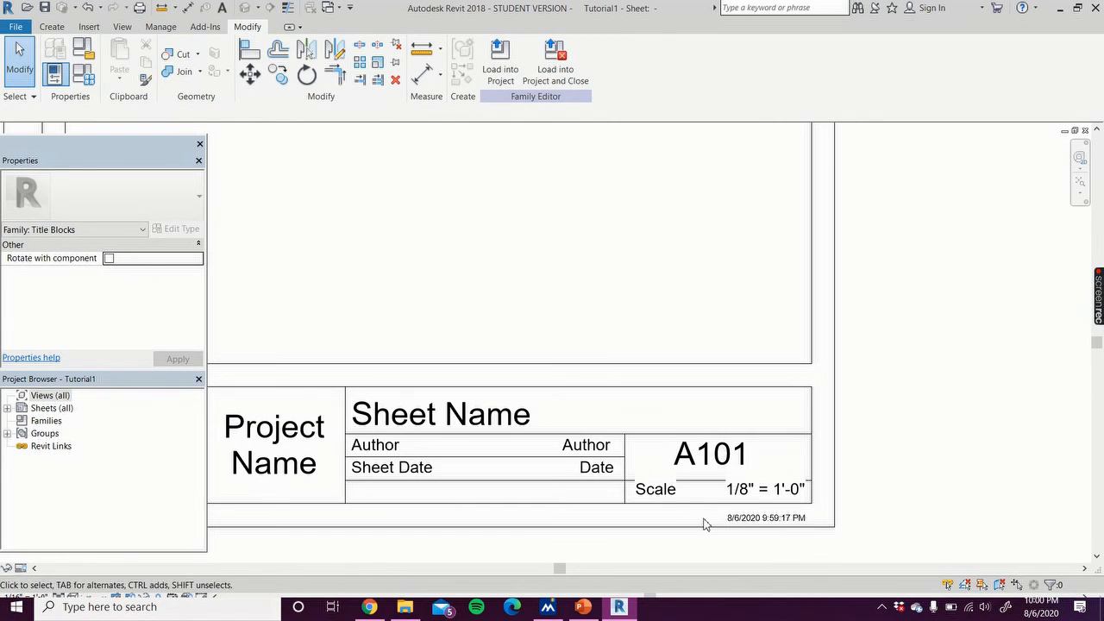
click(669, 500)
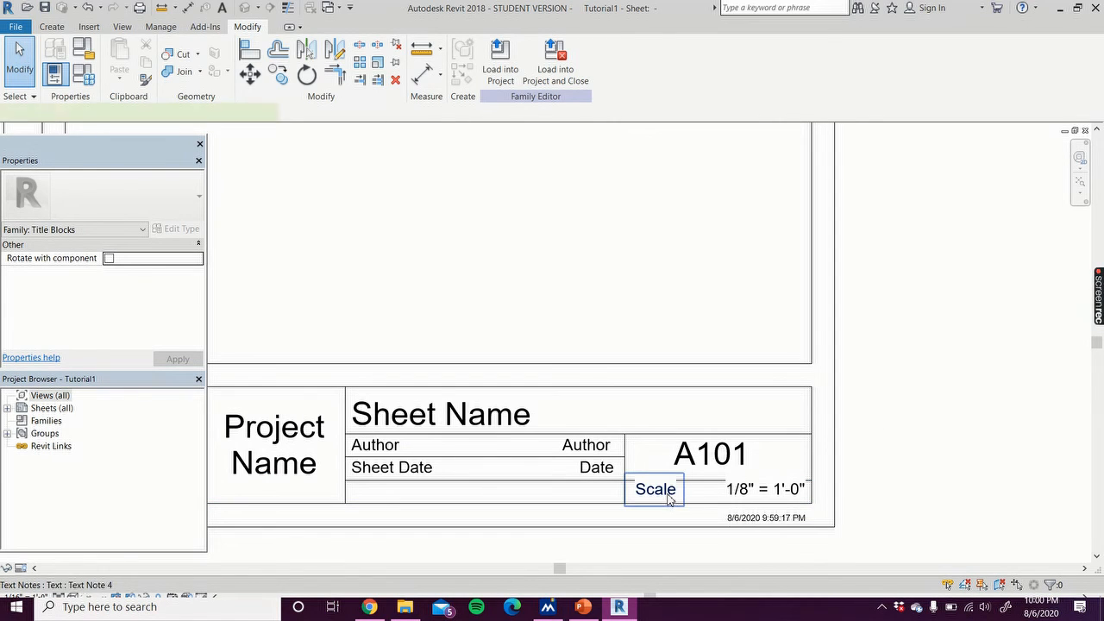
key(Down)
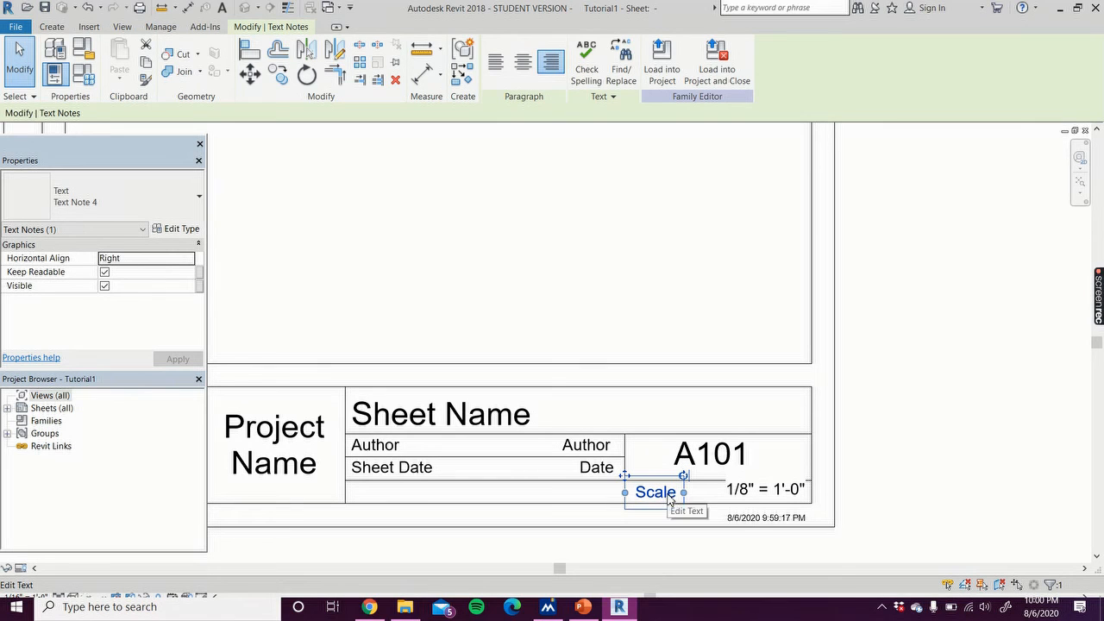
click(1037, 394)
click(791, 489)
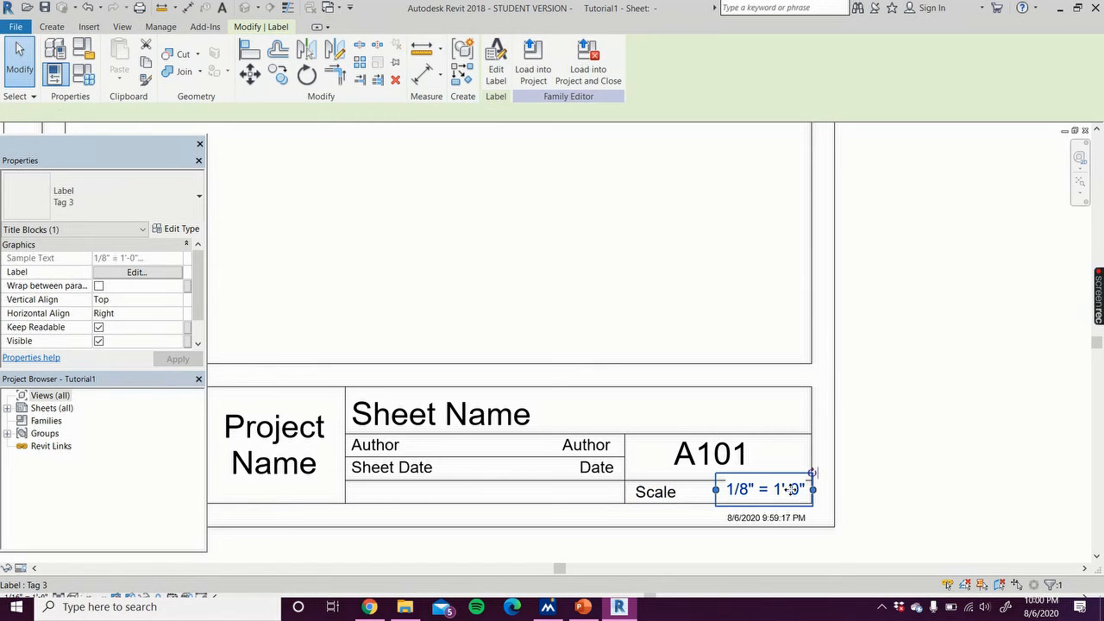
click(914, 441)
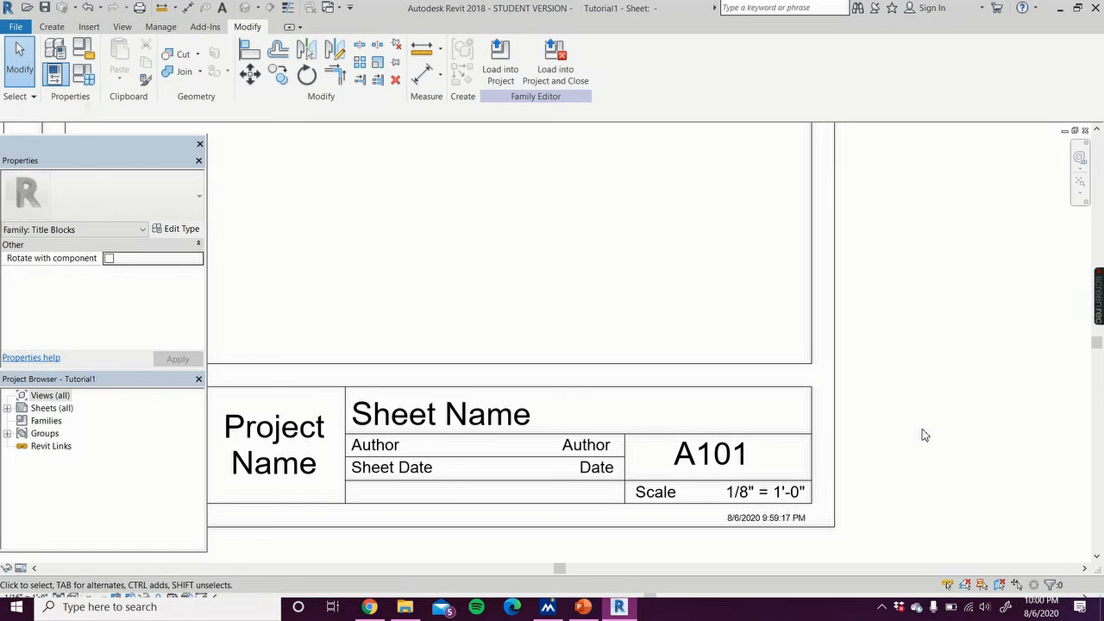
Step: Save the title block family
scroll(924, 435, down, 1)
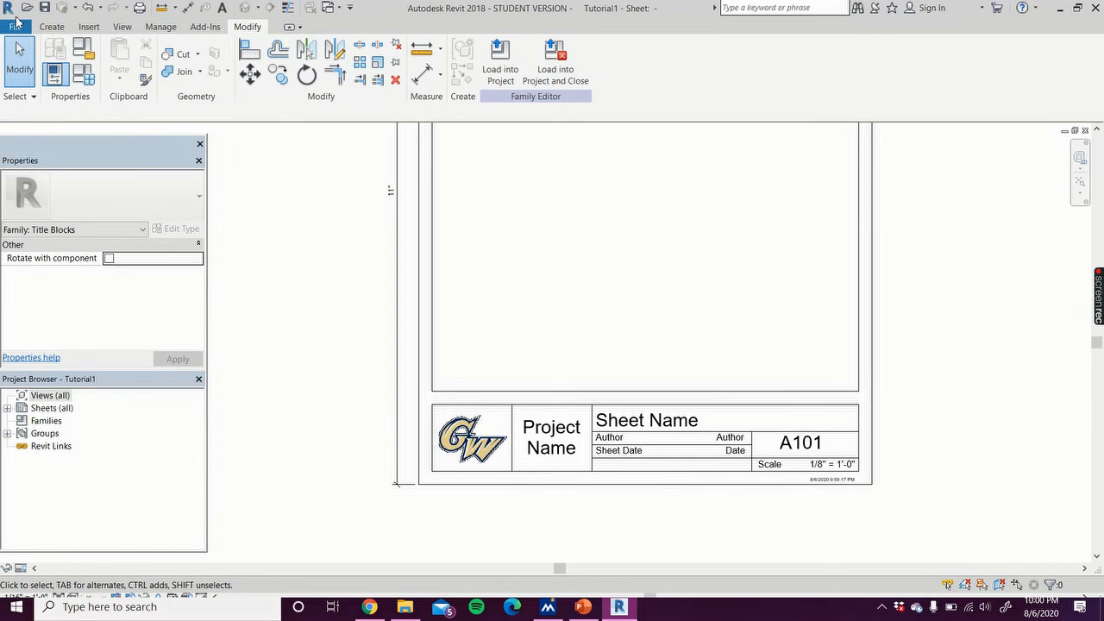
click(50, 4)
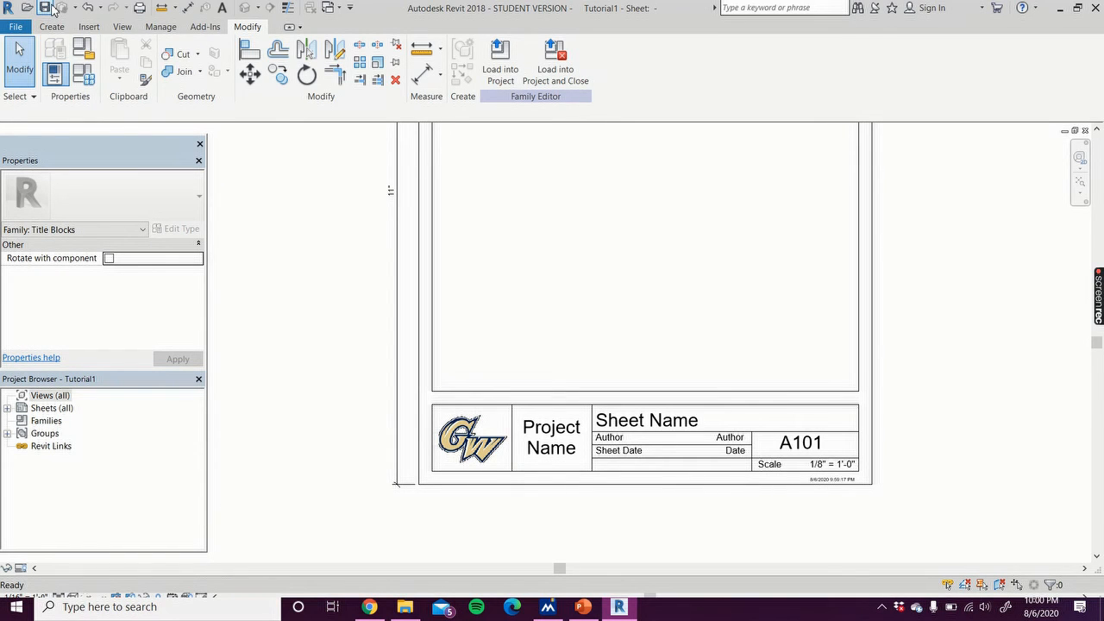
Step: Open the Tutorial_Level 21 Diagrid System project from the recent documents
scroll(281, 234, down, 1)
middle_drag(281, 236, 274, 335)
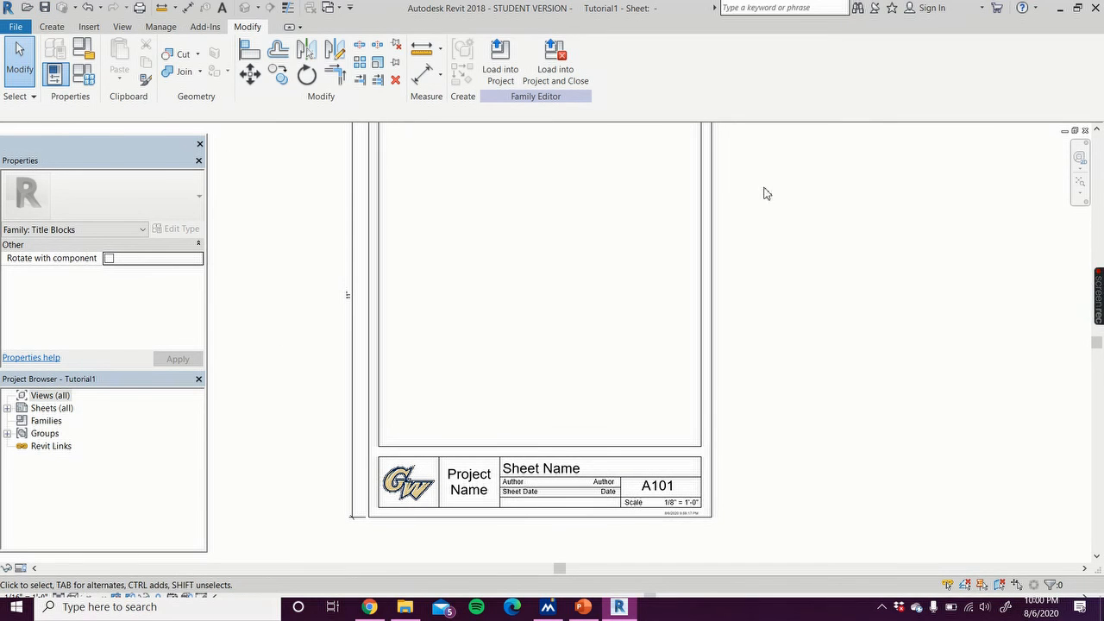
click(14, 27)
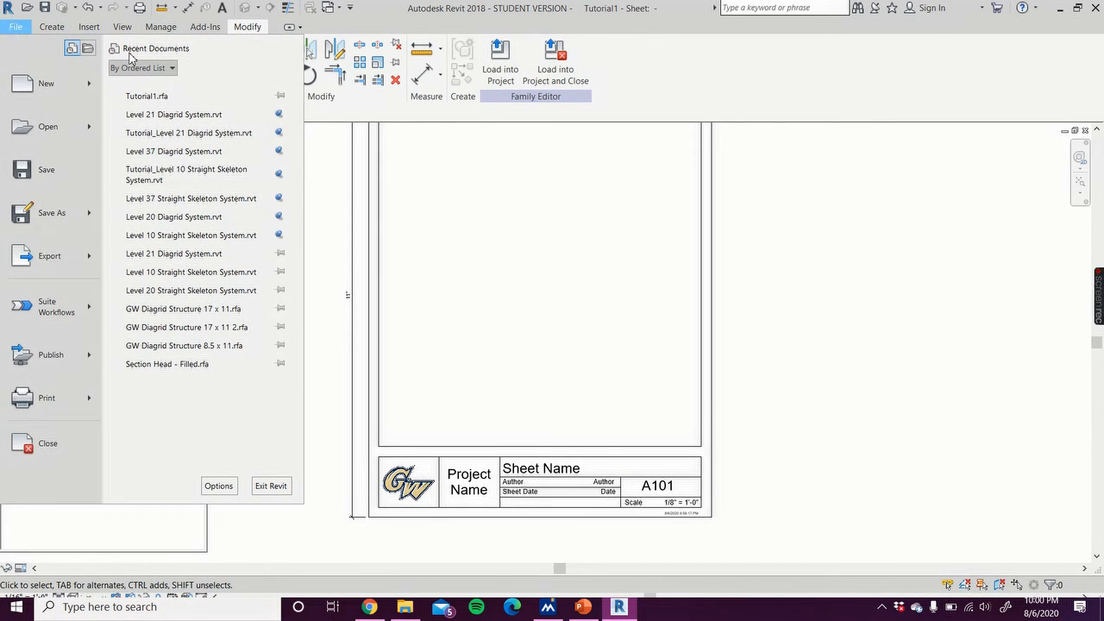
click(195, 135)
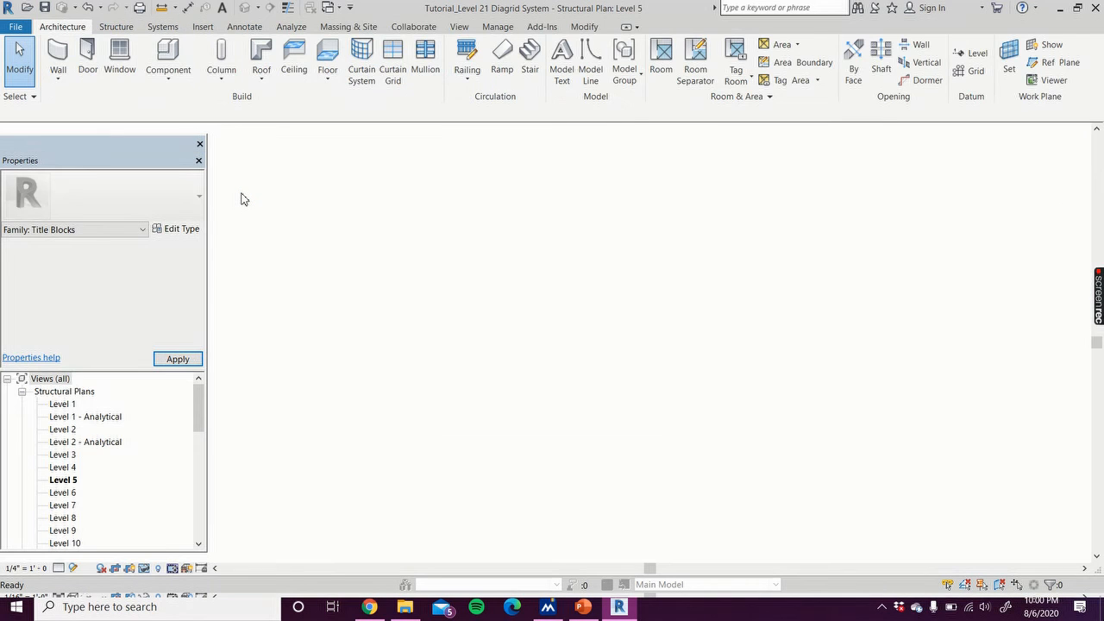
Step: Start creating a new sheet from the project's sheets list
drag(199, 407, 200, 520)
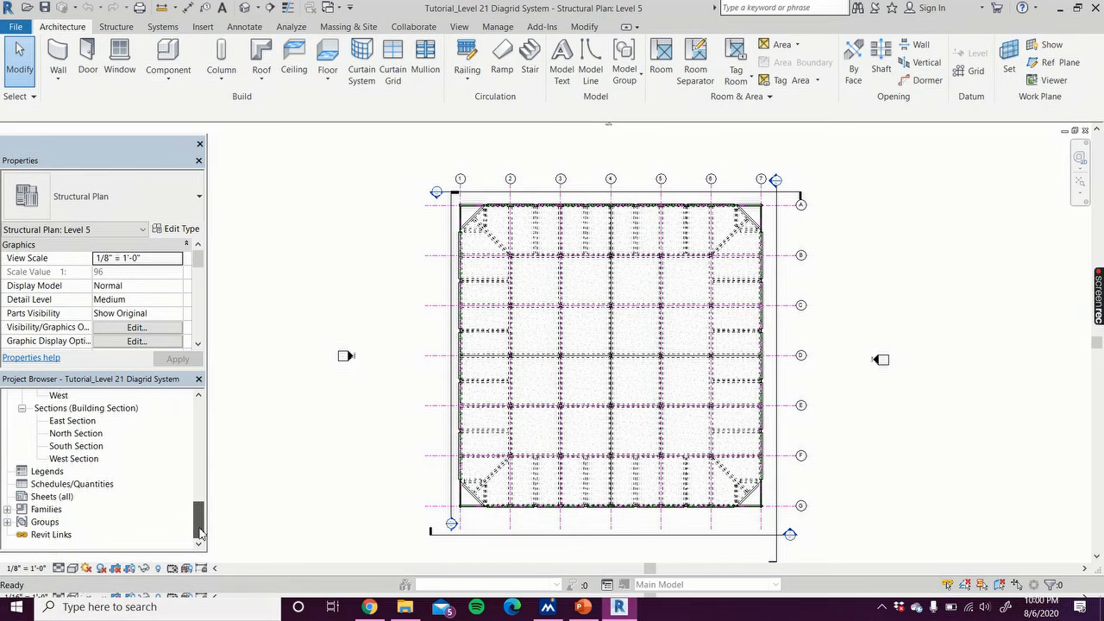
click(125, 527)
right_click(52, 497)
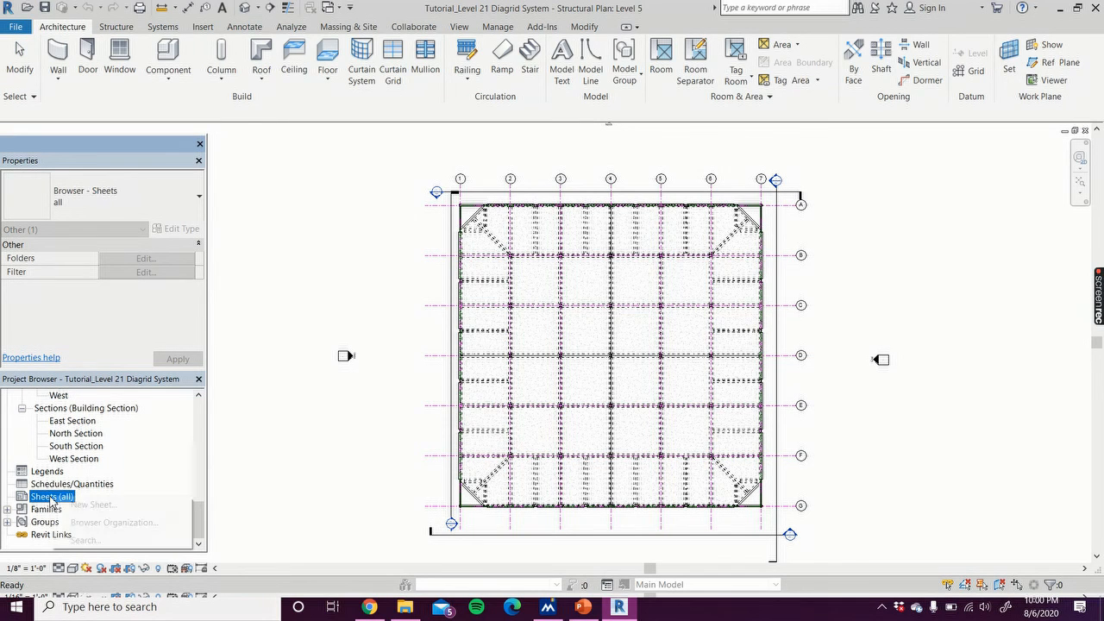
click(67, 506)
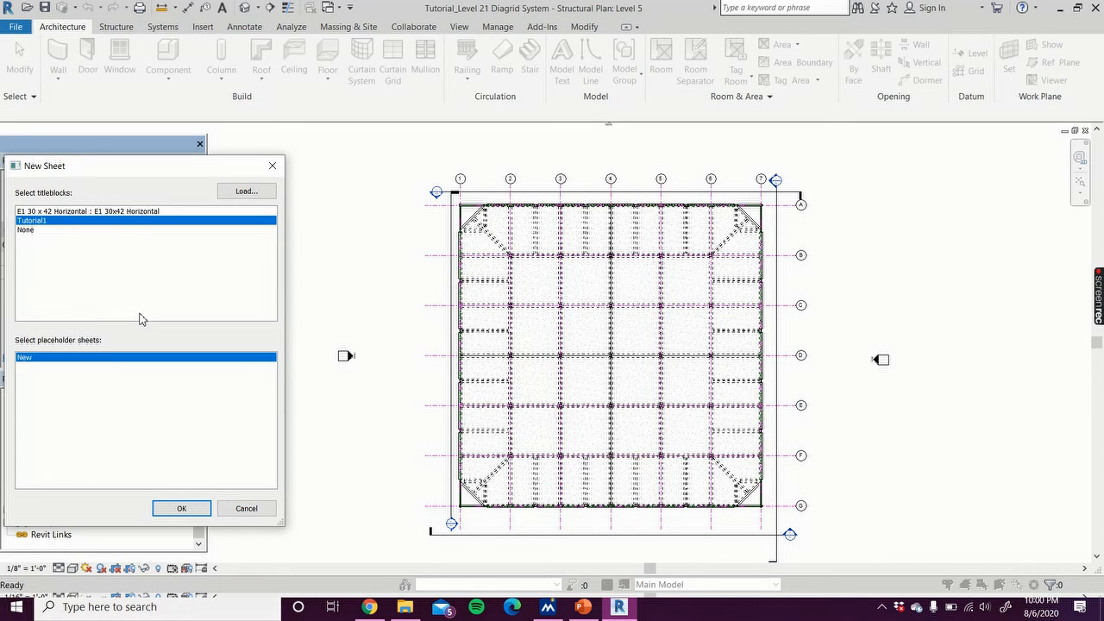
Step: Begin loading a title block family, browsing to the Desktop folder
click(250, 193)
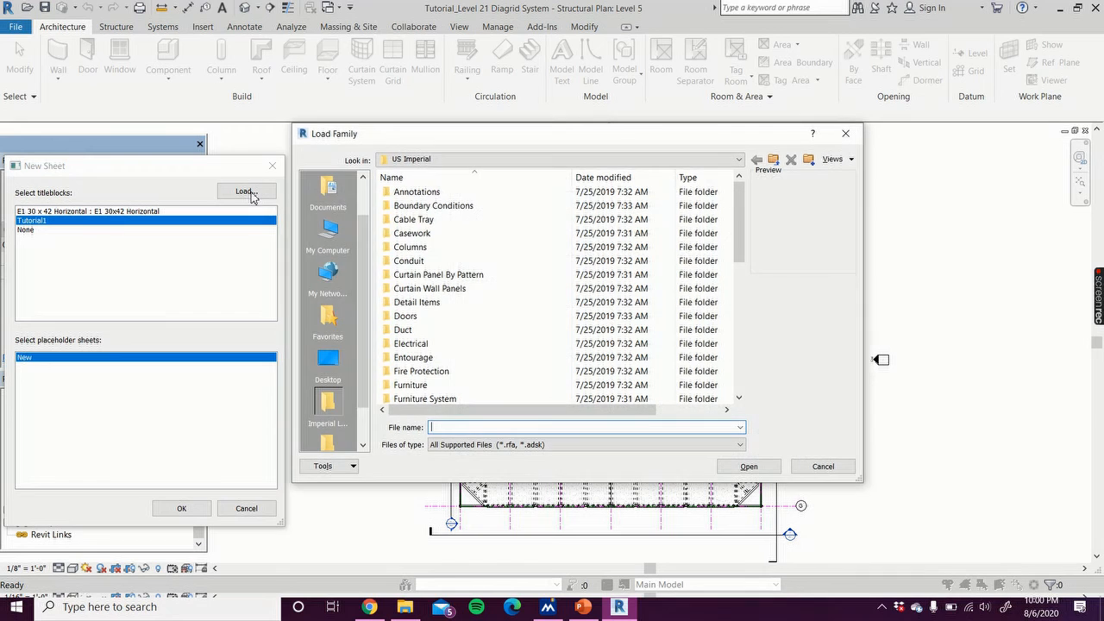
click(328, 231)
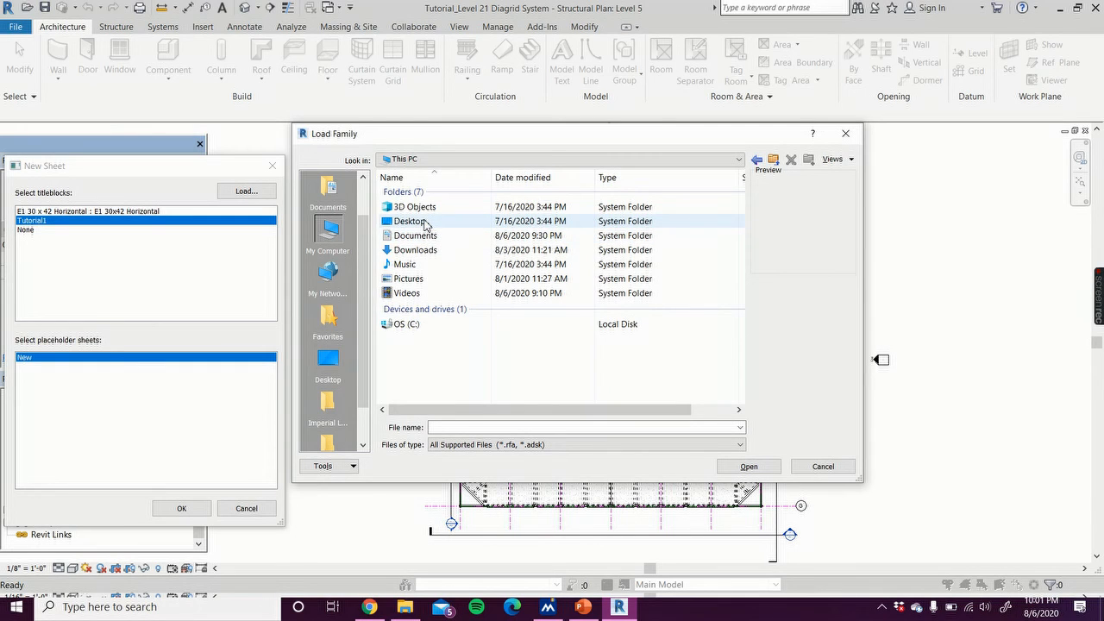
double_click(413, 221)
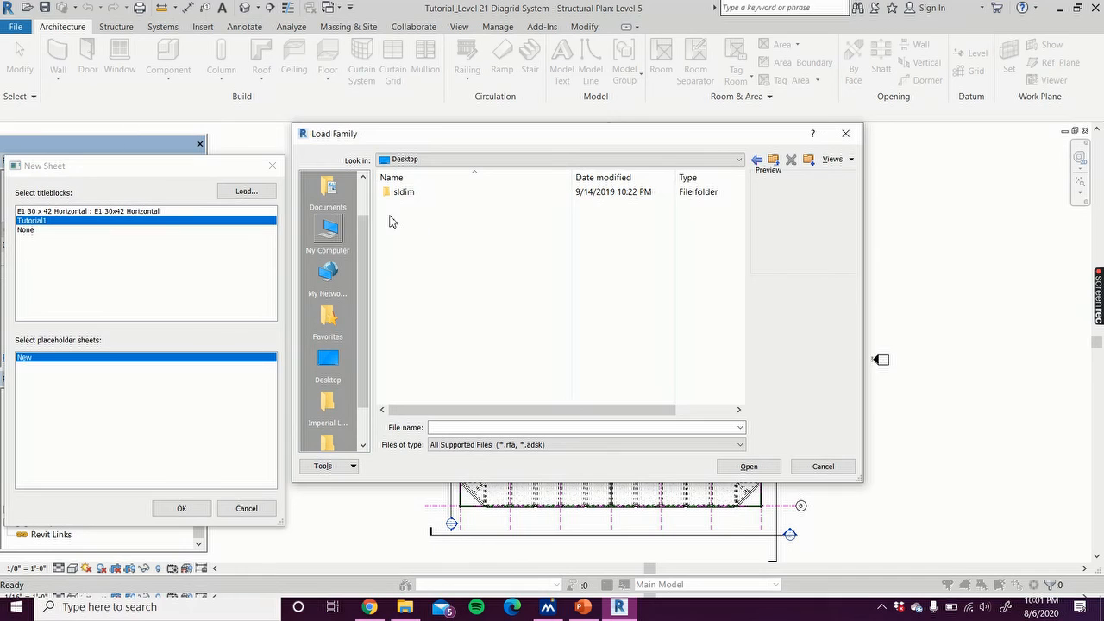
Step: Load the Tutorial1 title block family from the Documents Revit Titleblocks folder, overwriting the existing version
click(506, 164)
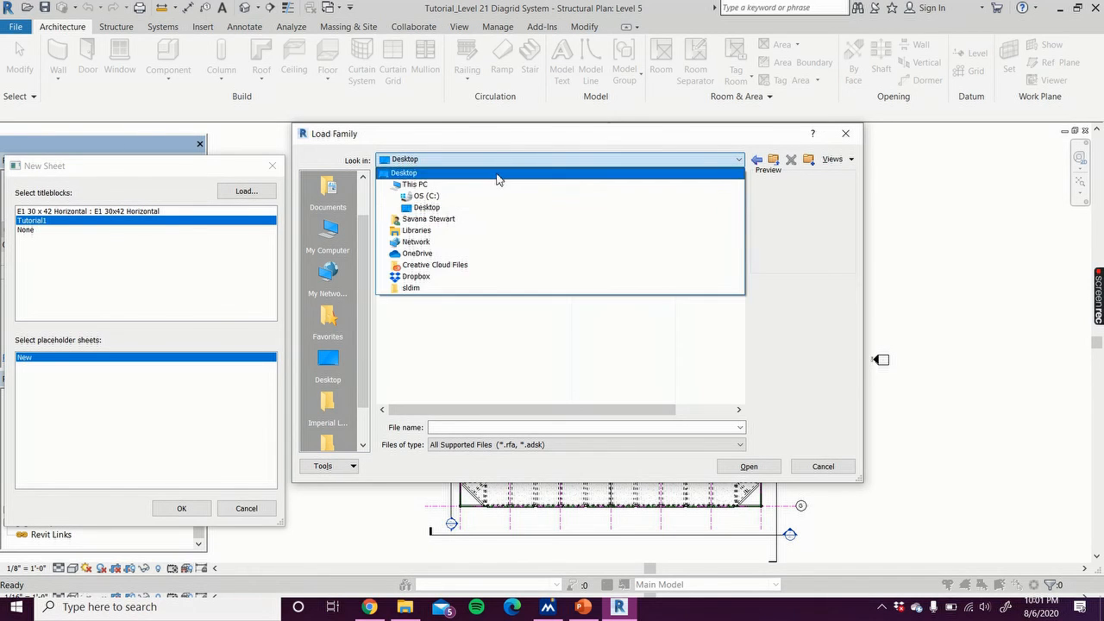
click(448, 197)
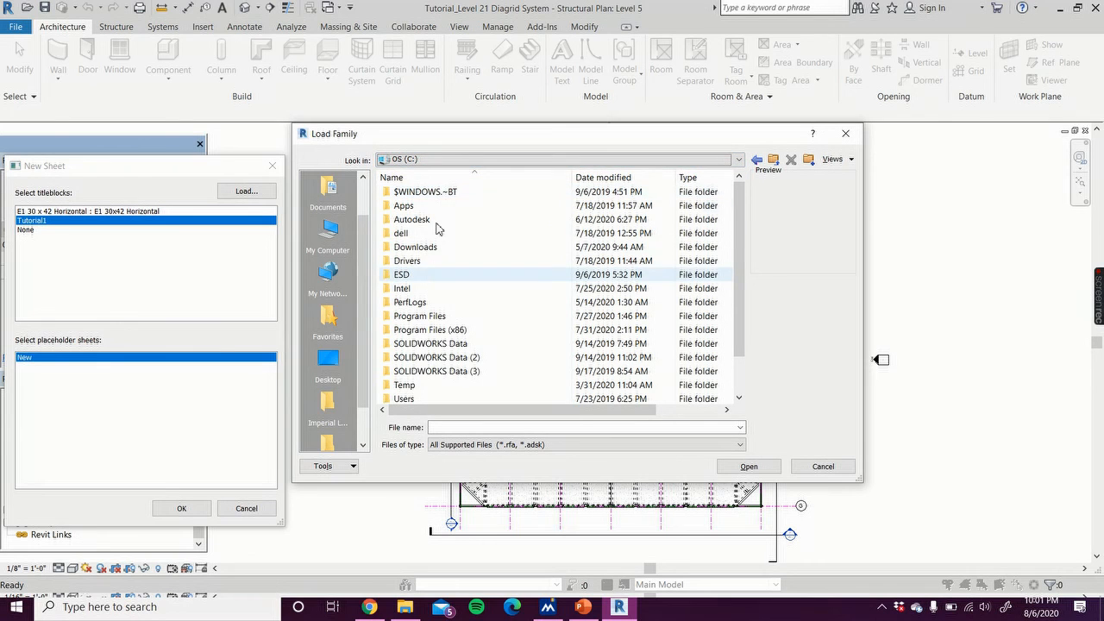
click(423, 162)
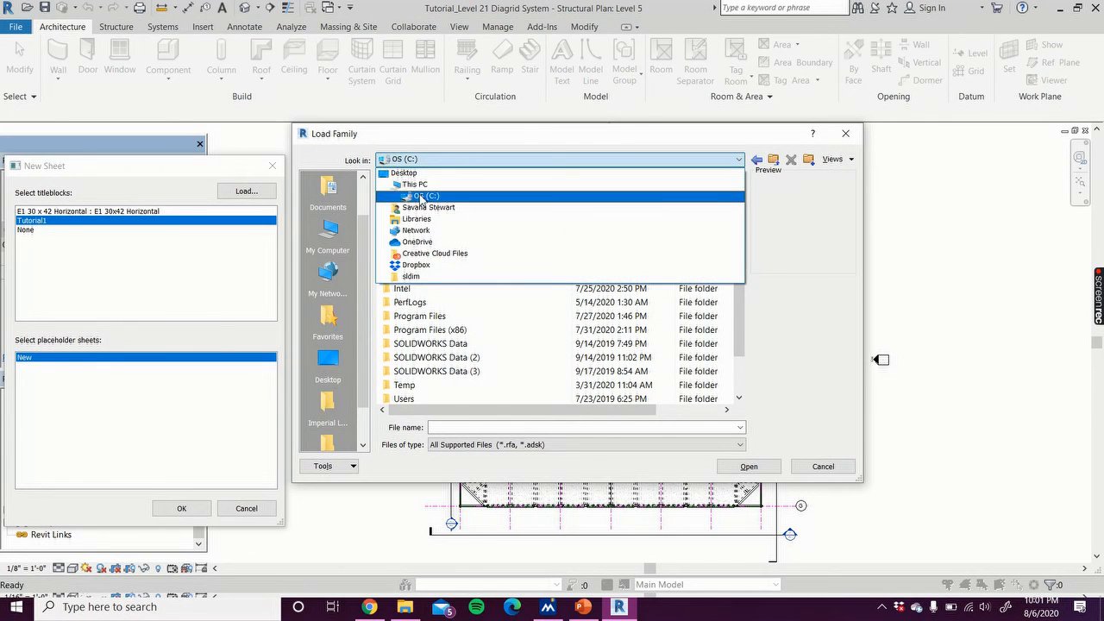
click(409, 176)
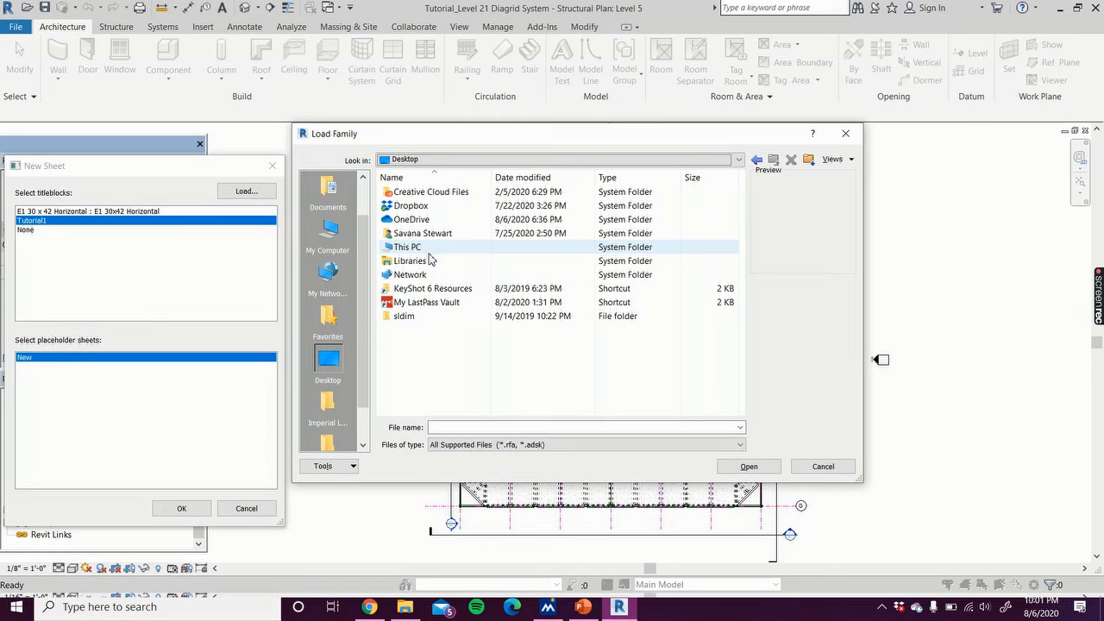
click(327, 231)
click(425, 239)
double_click(426, 239)
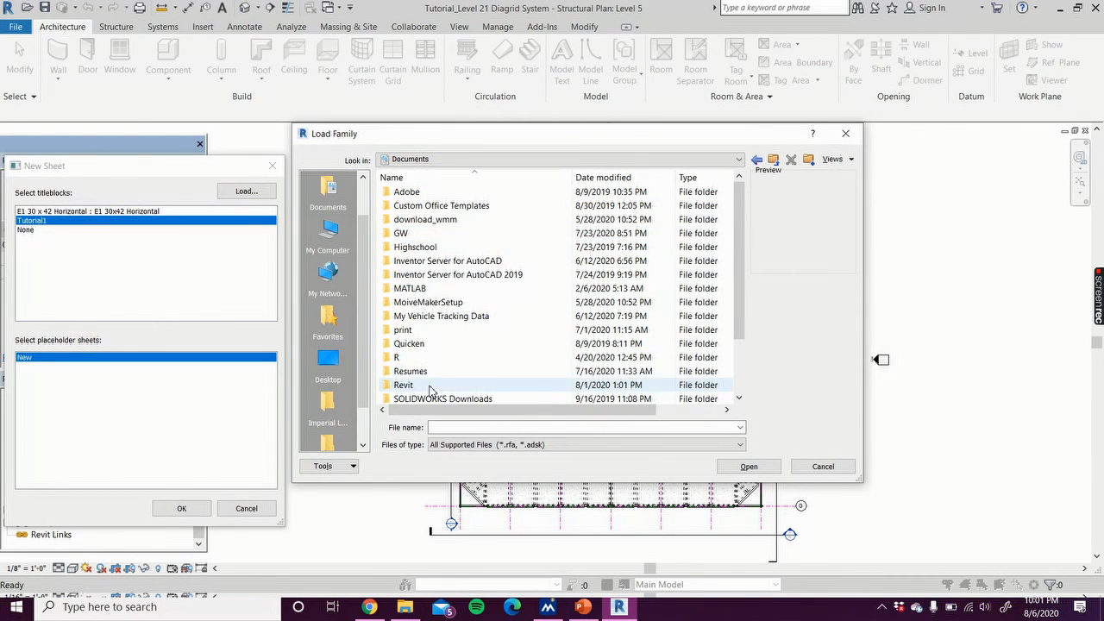
double_click(432, 385)
double_click(452, 221)
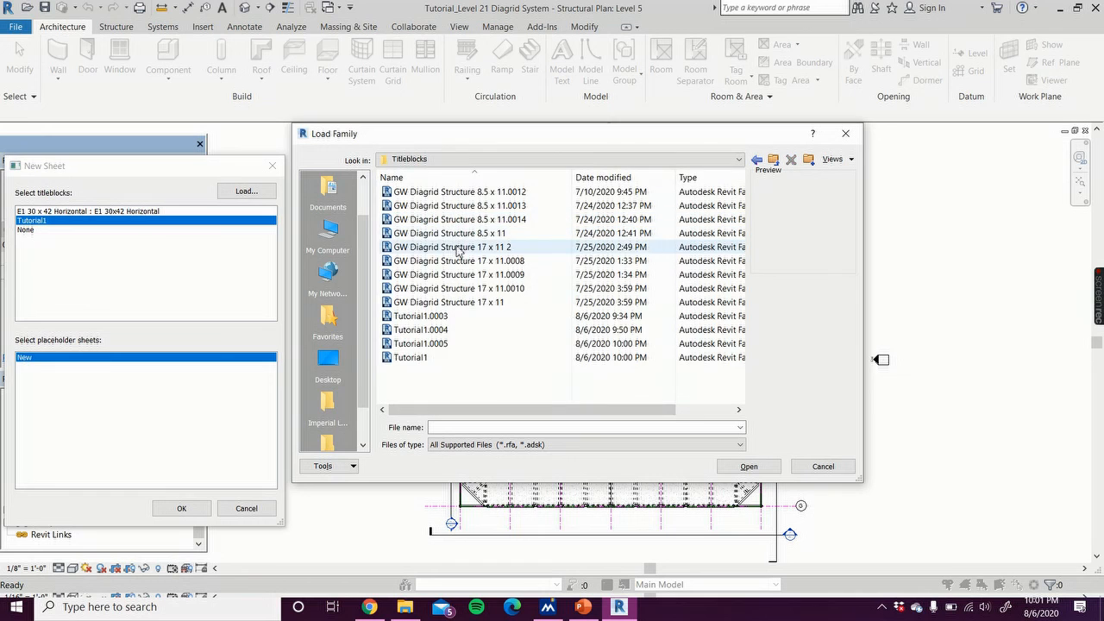
click(449, 364)
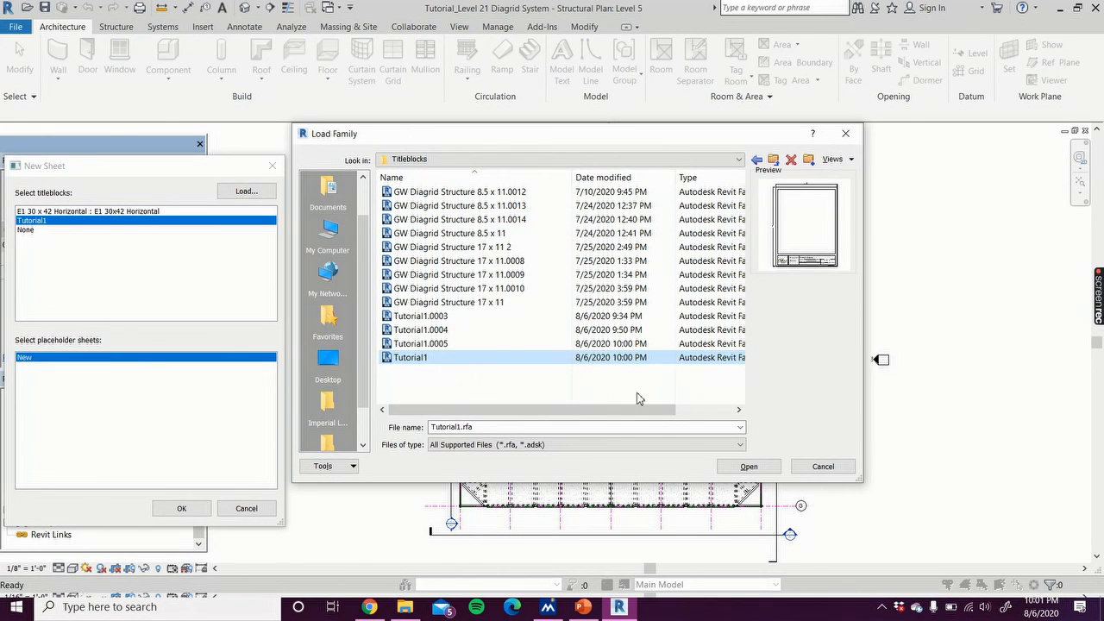
click(754, 468)
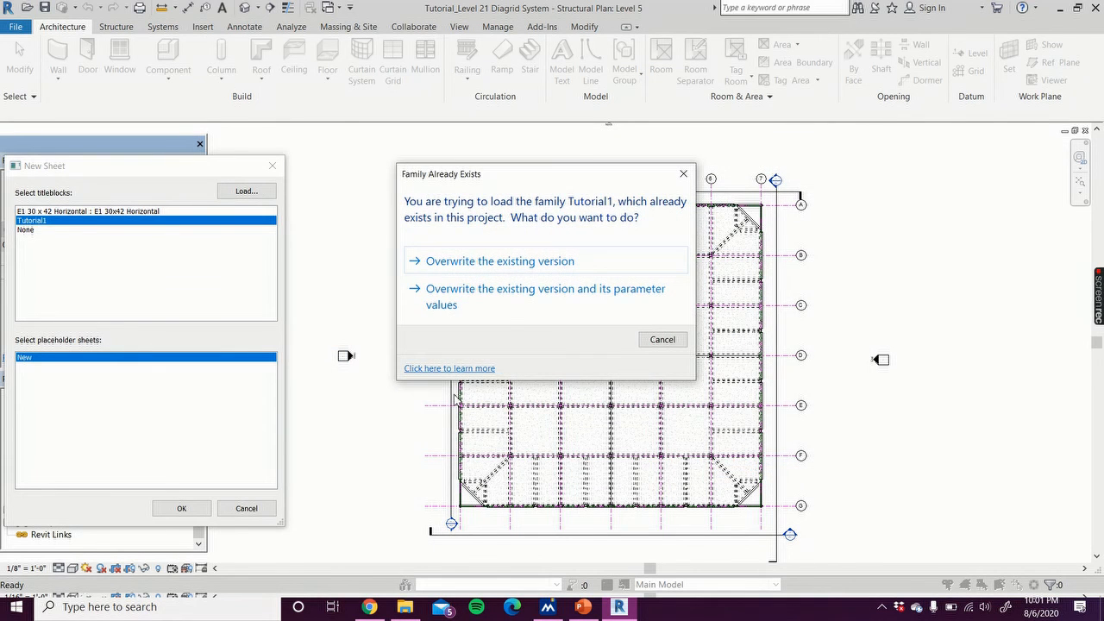
click(517, 264)
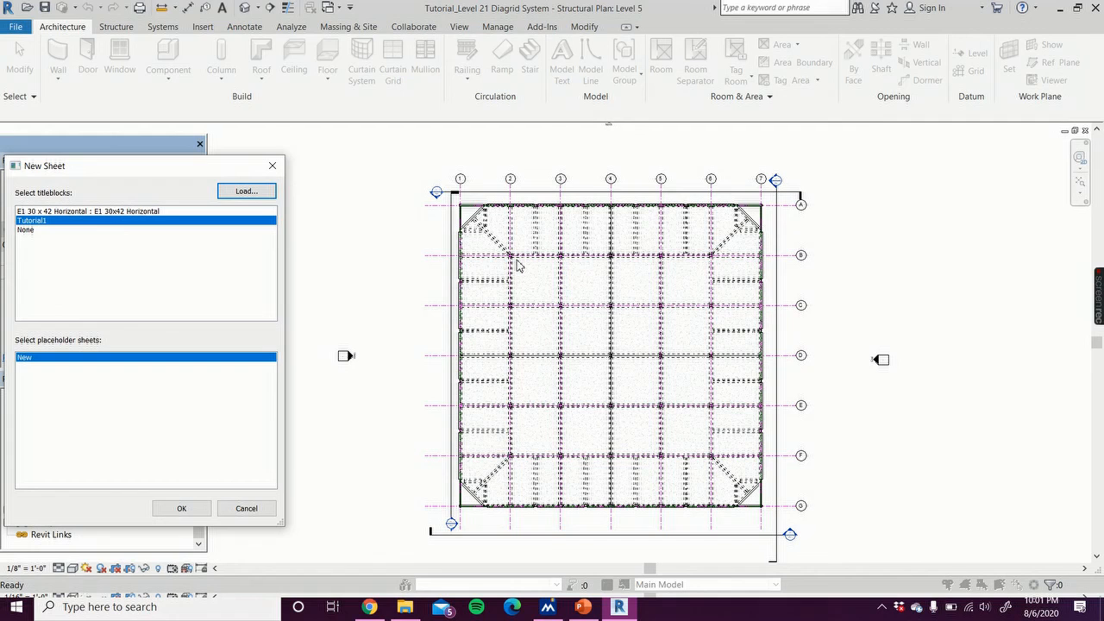
Step: Create the new sheet with the Tutorial1 title block and select the title block
click(176, 508)
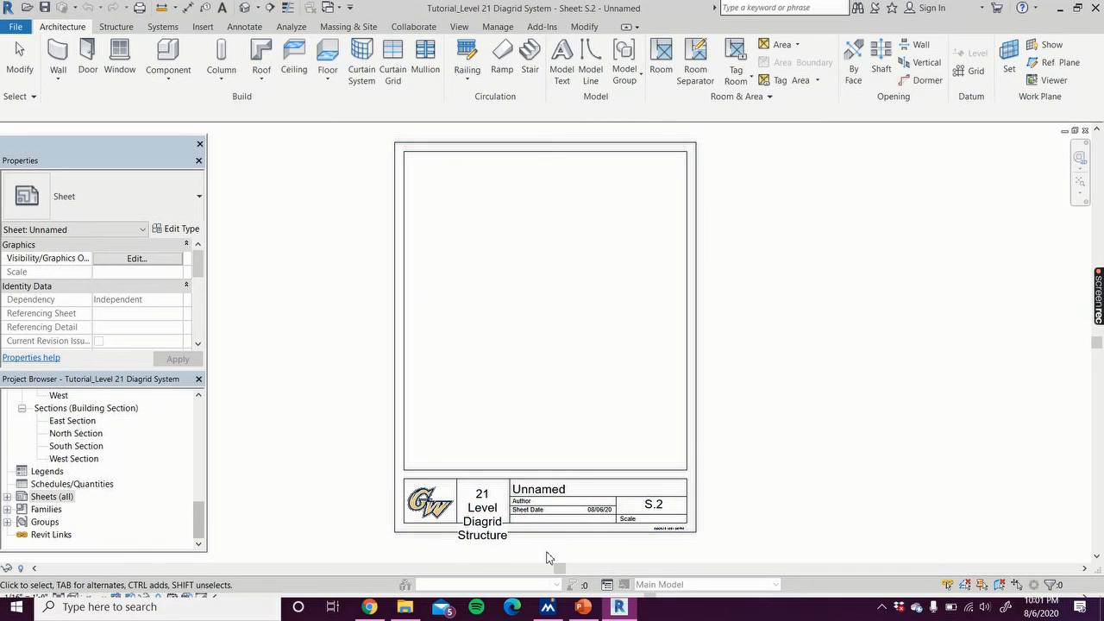
click(491, 546)
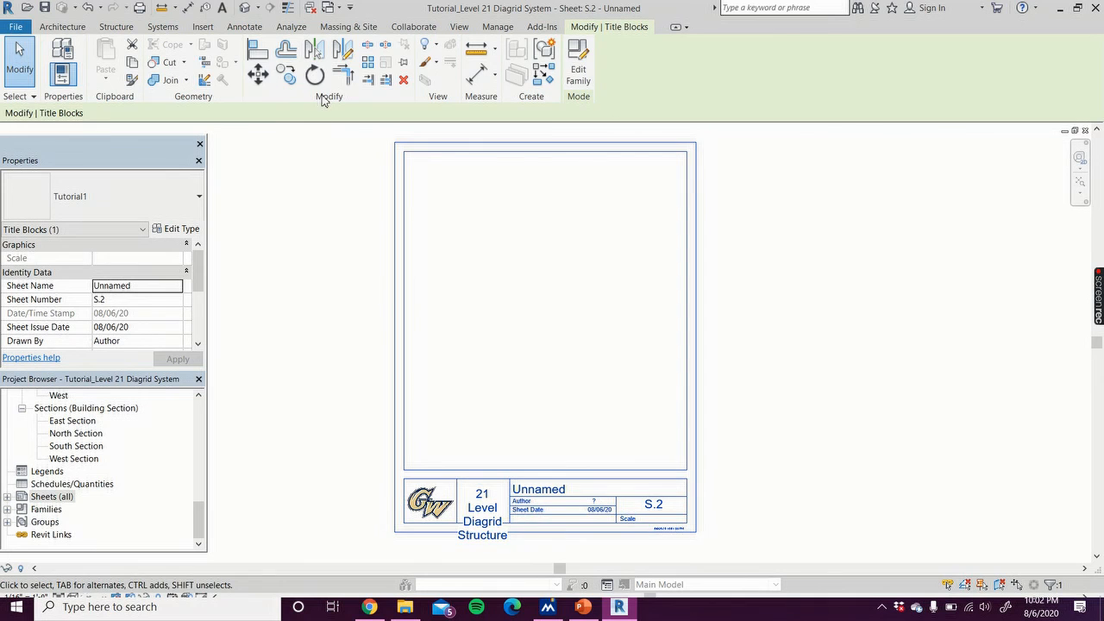
Step: Set the project name to Tutorial Project in the Project Information
click(497, 27)
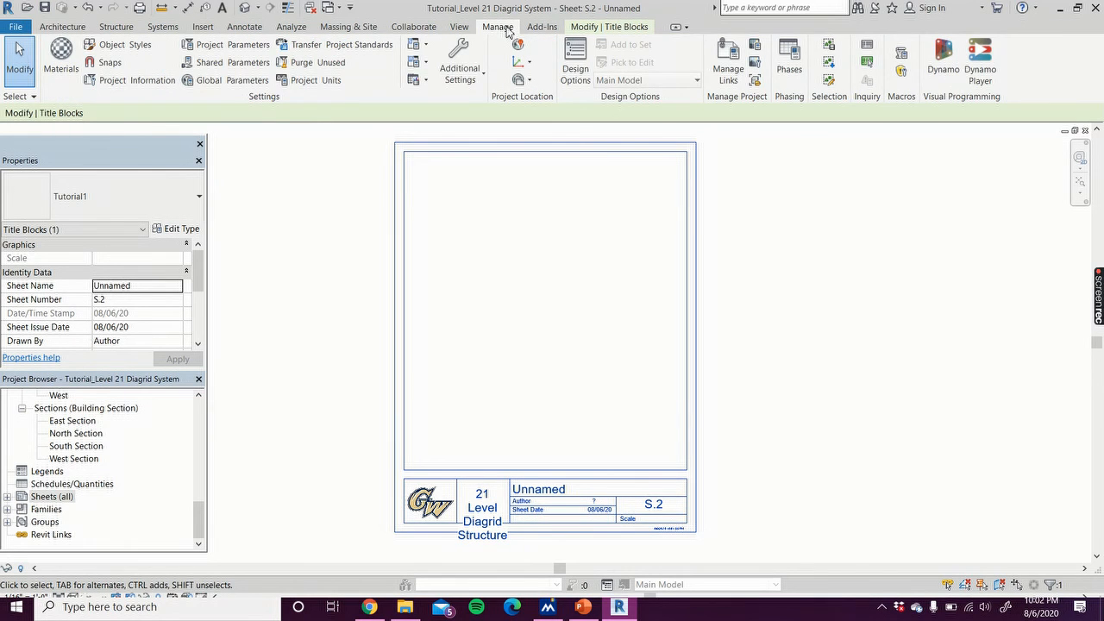
click(150, 84)
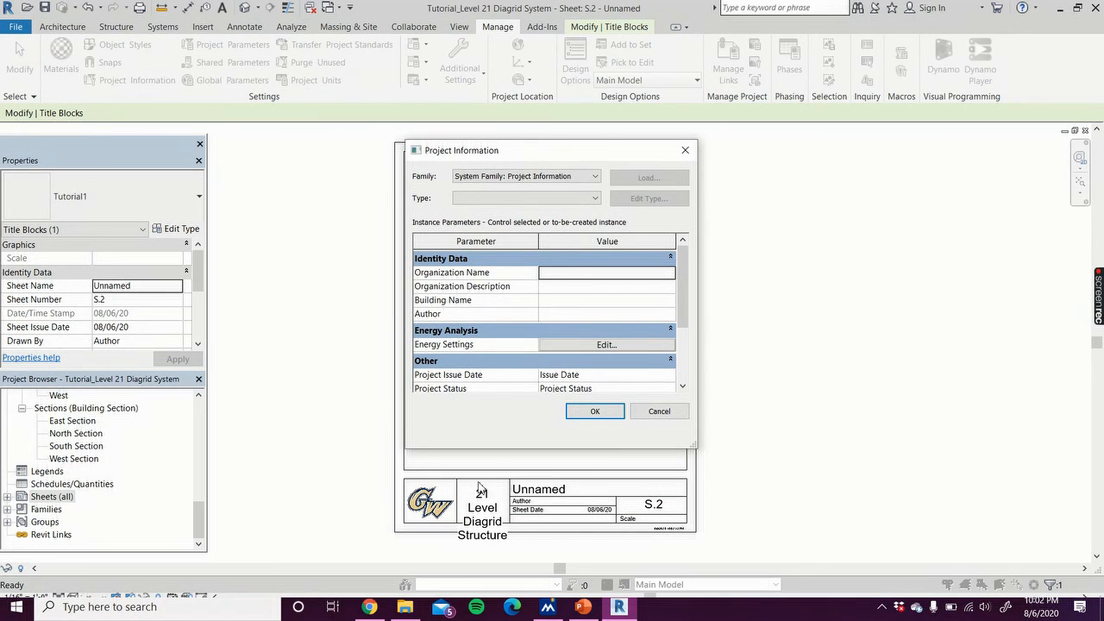
scroll(578, 315, down, 2)
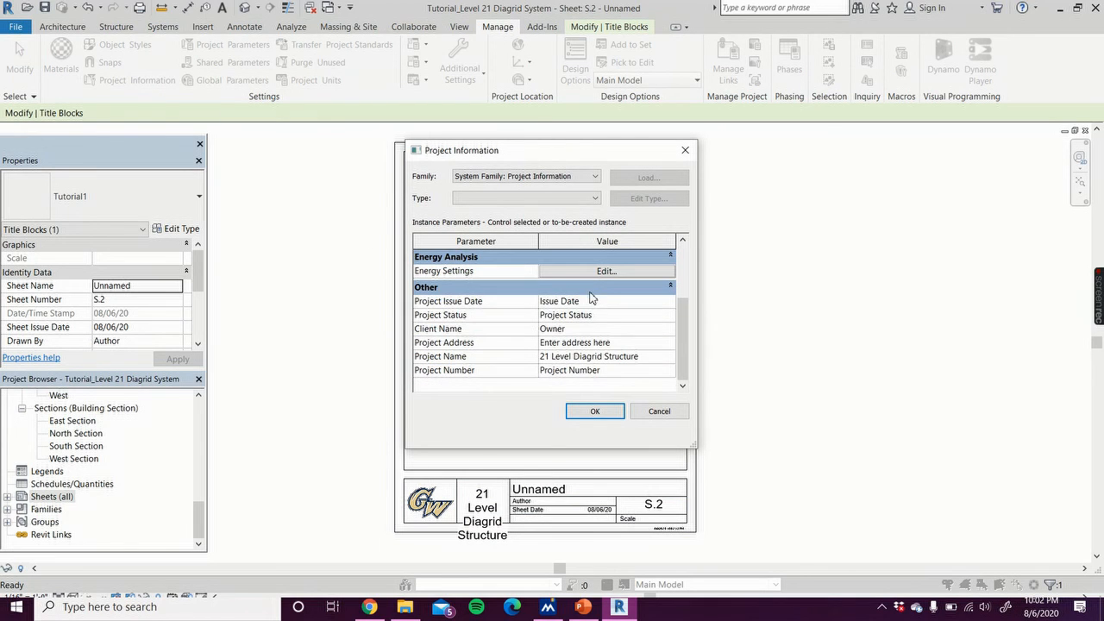
click(653, 357)
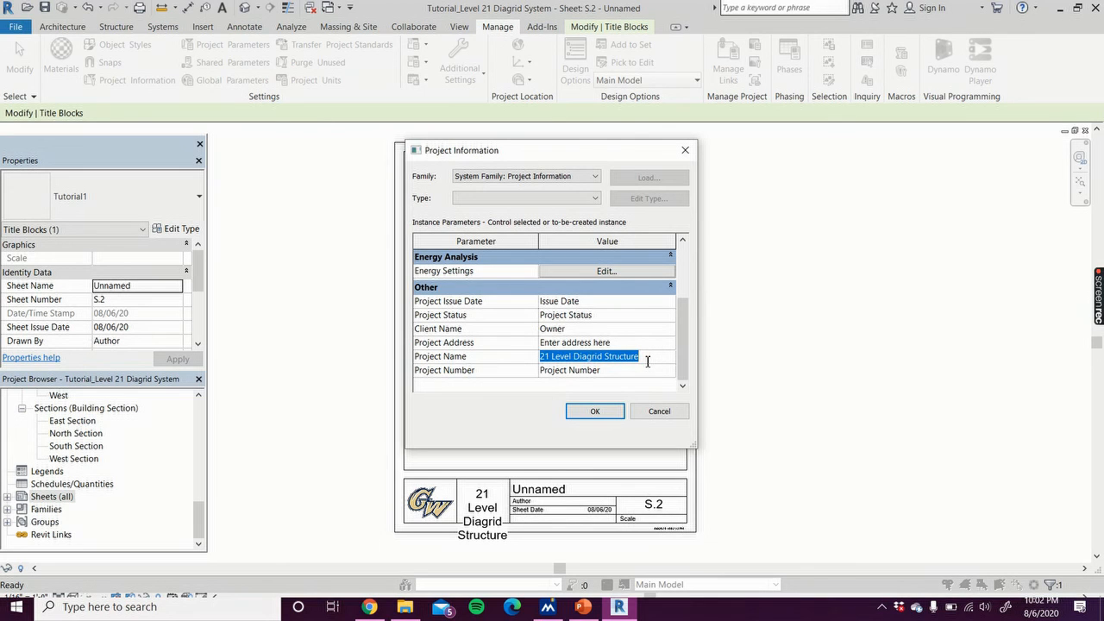
text(Tutori)
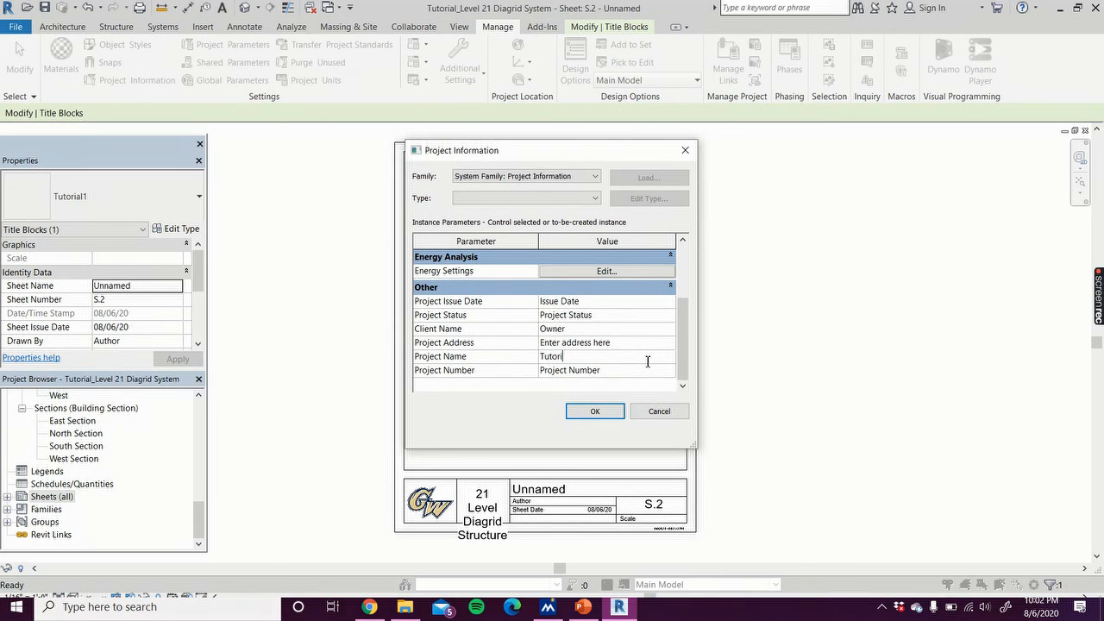
text(al Project)
click(595, 412)
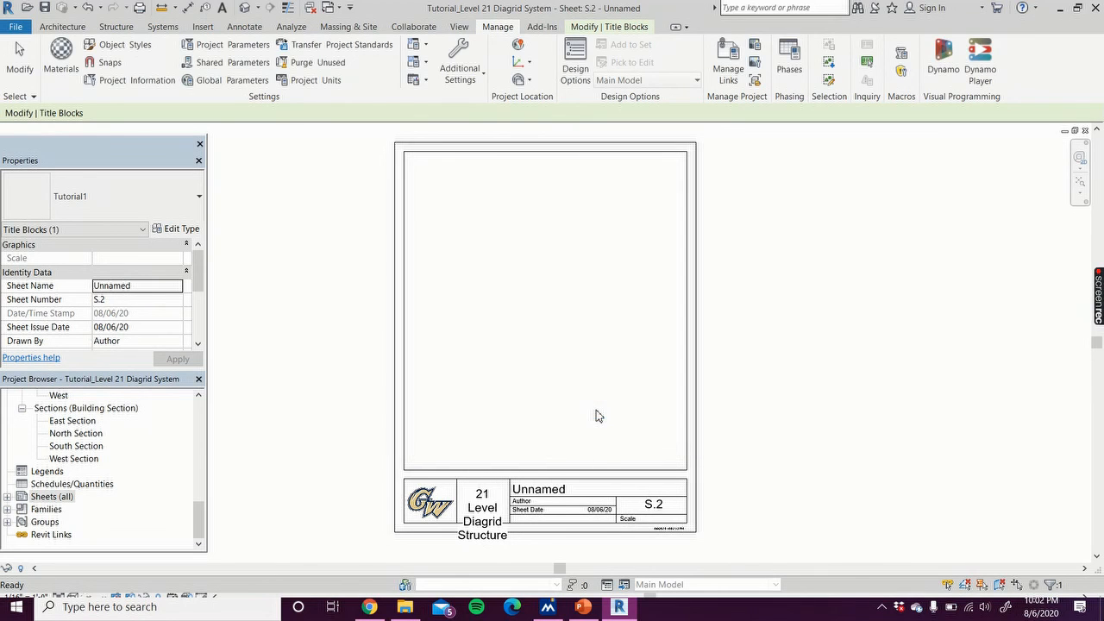
Step: Rename the sheet as Level 1 by editing the name label in the title block
click(481, 552)
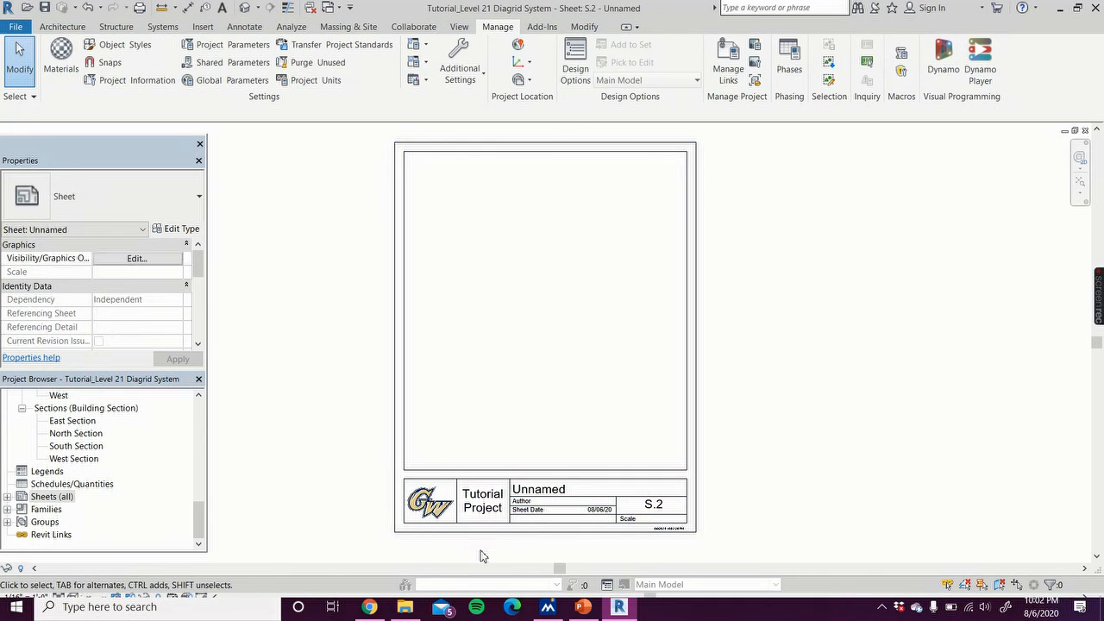
click(554, 492)
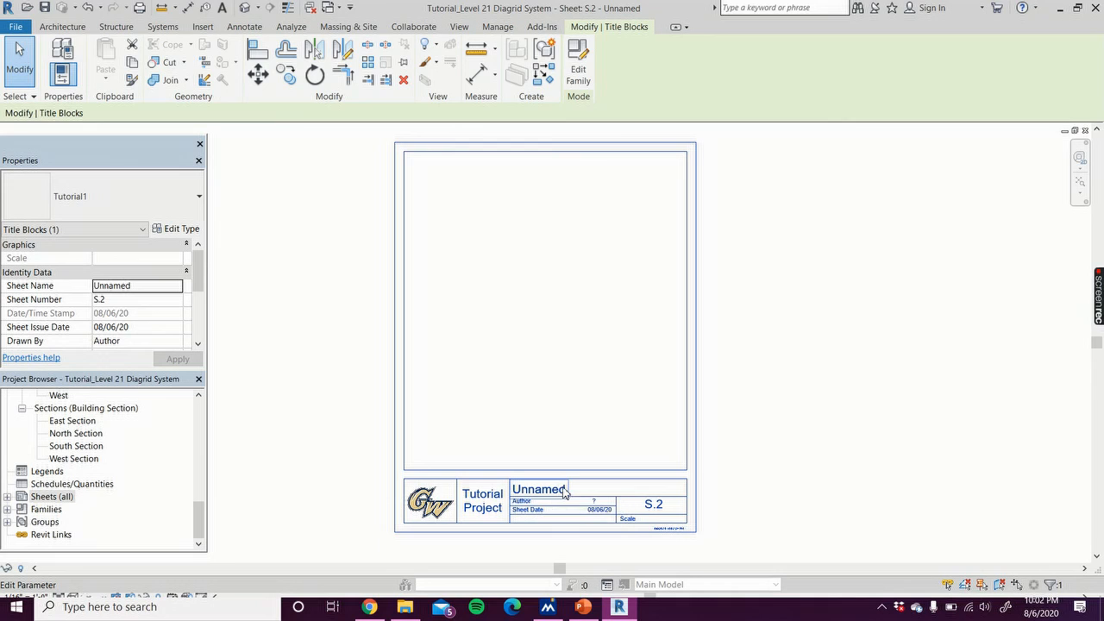
click(564, 490)
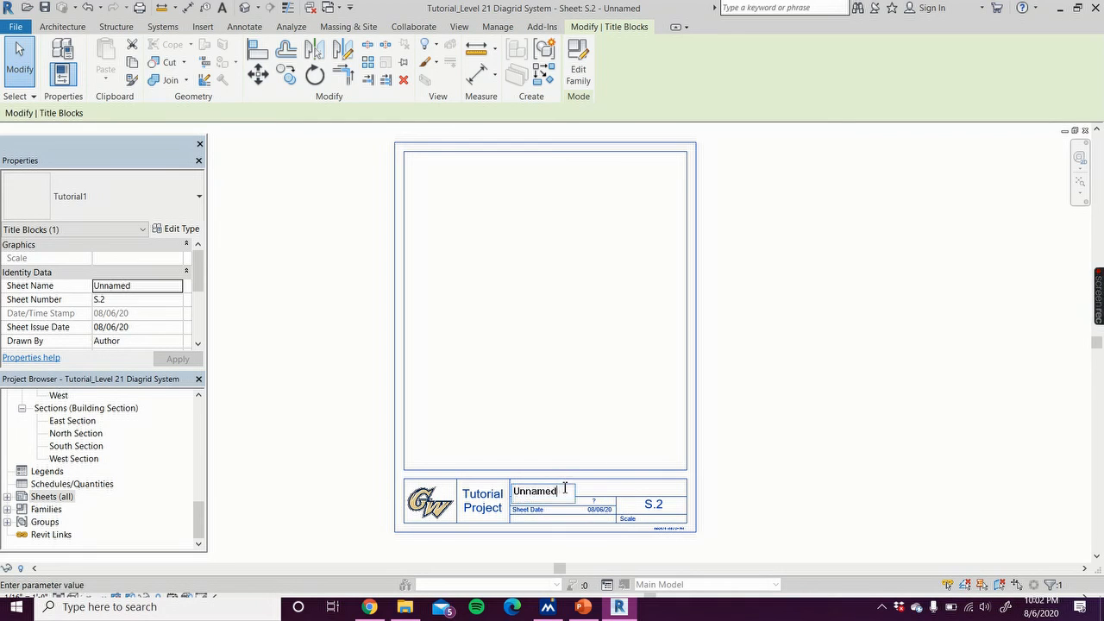
key(BackSpace)
key(BackSpace)
key(BackSpace)
text(Level 1)
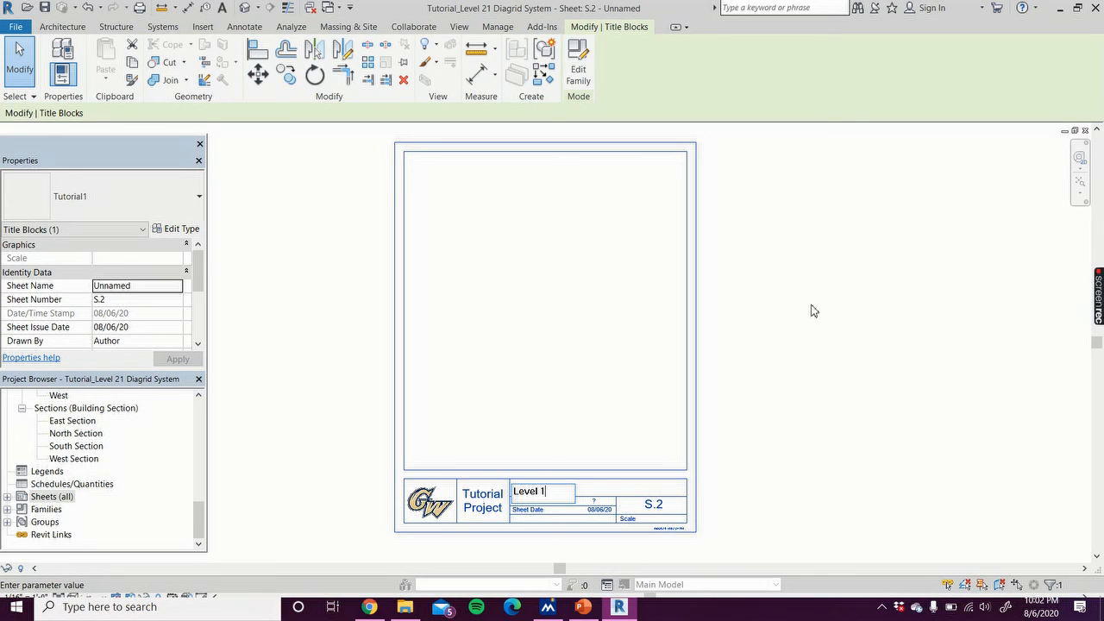
key(Return)
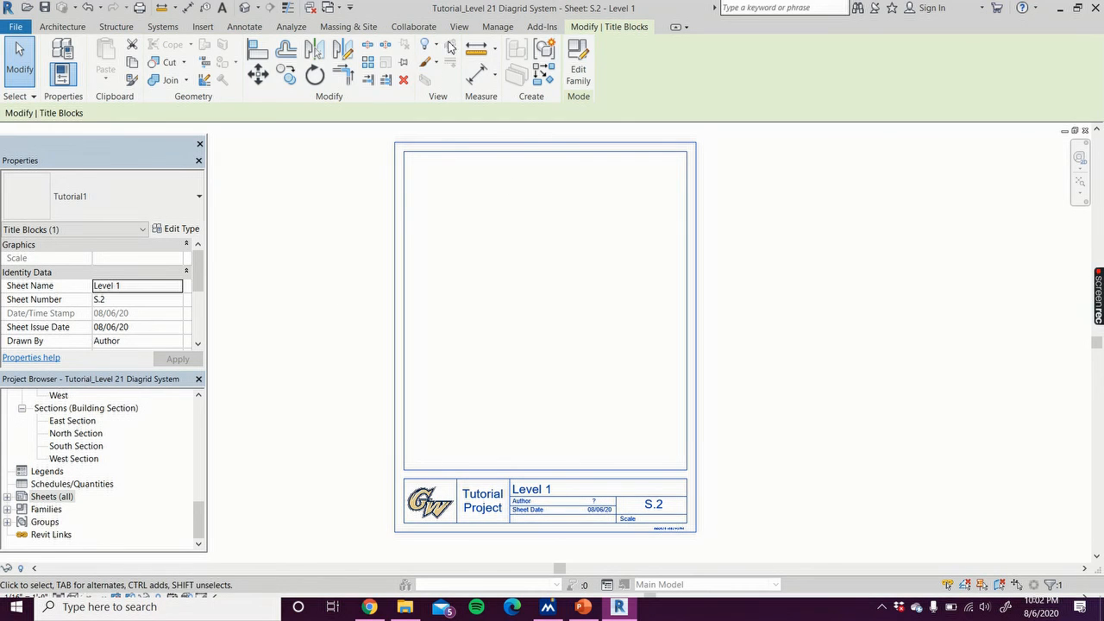
Step: Enter the author's initials as the Author in the Project Information
click(498, 27)
click(142, 81)
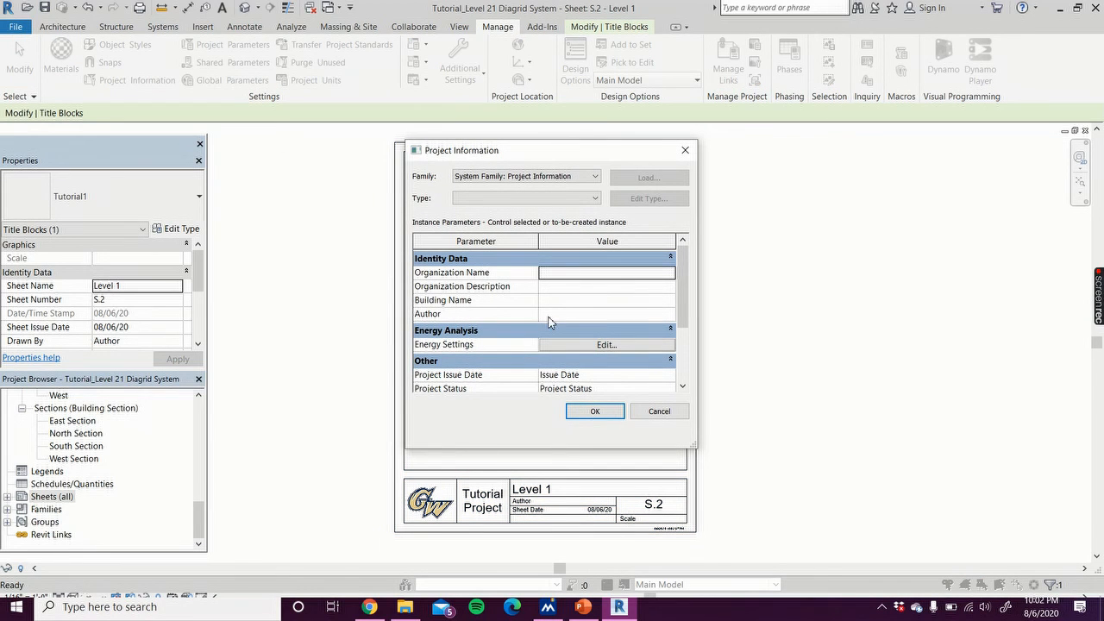
click(559, 314)
text(SRS)
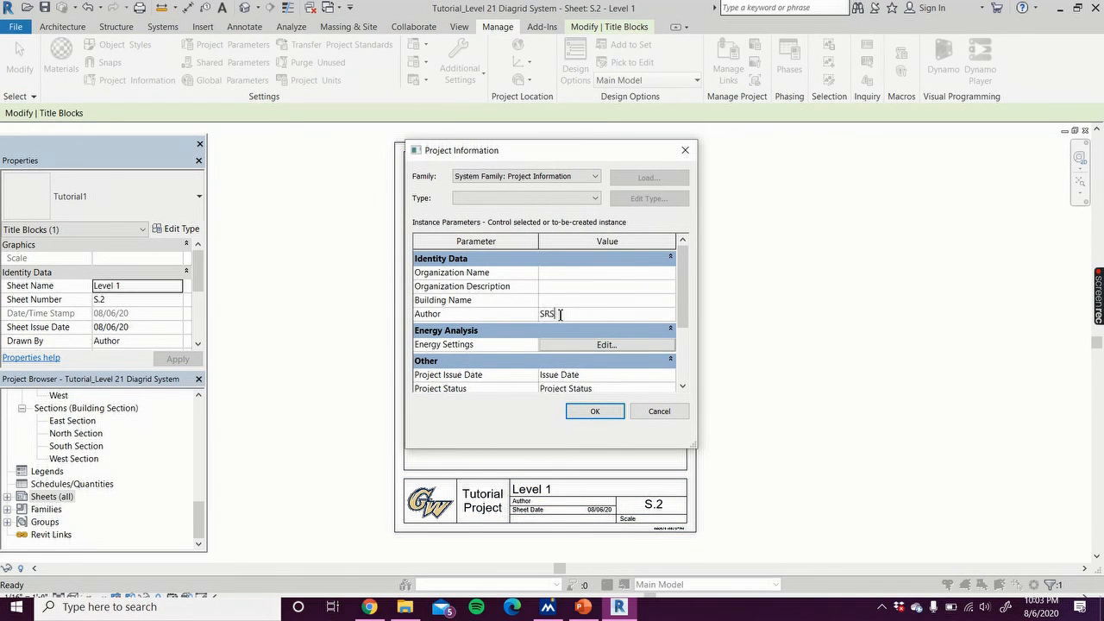
click(594, 411)
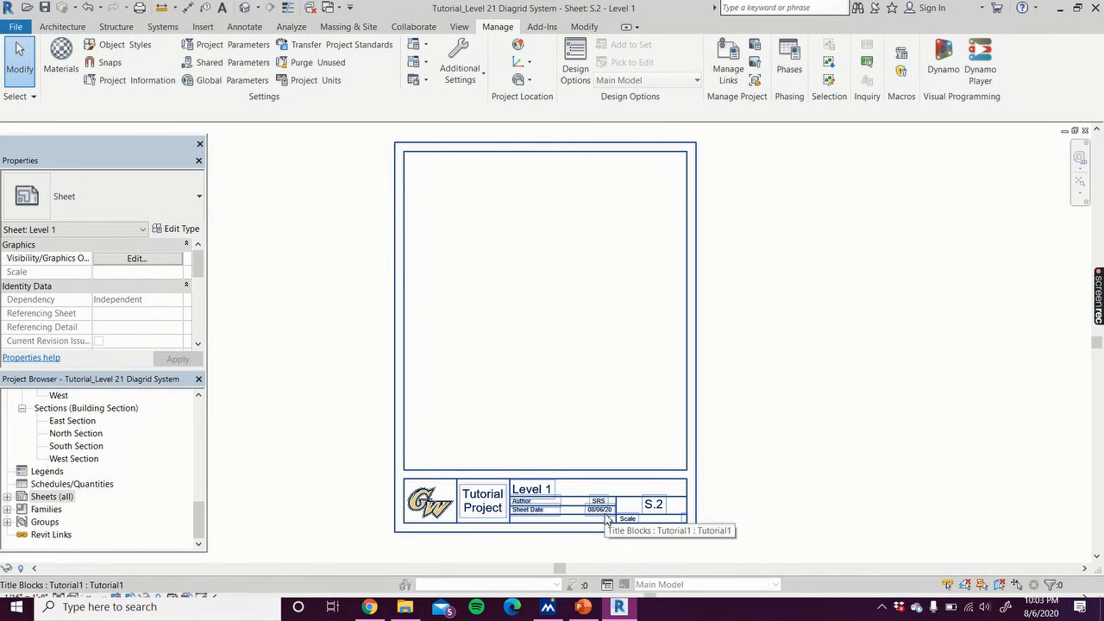
Step: Set the sheet number to A.1 by editing it in the title block
scroll(638, 546, up, 3)
click(670, 498)
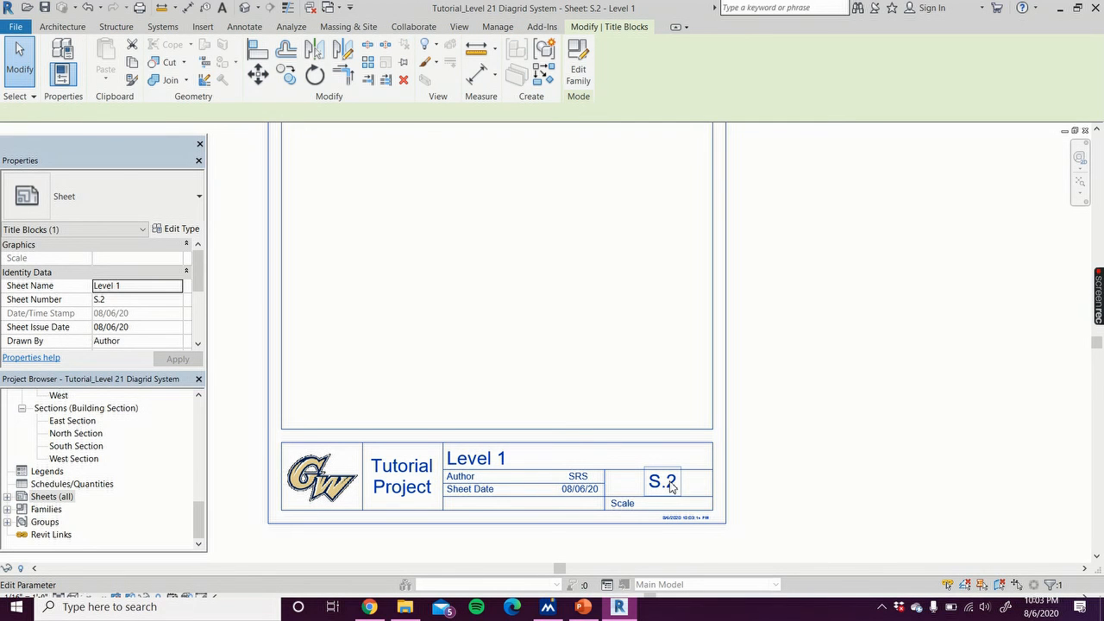
click(675, 486)
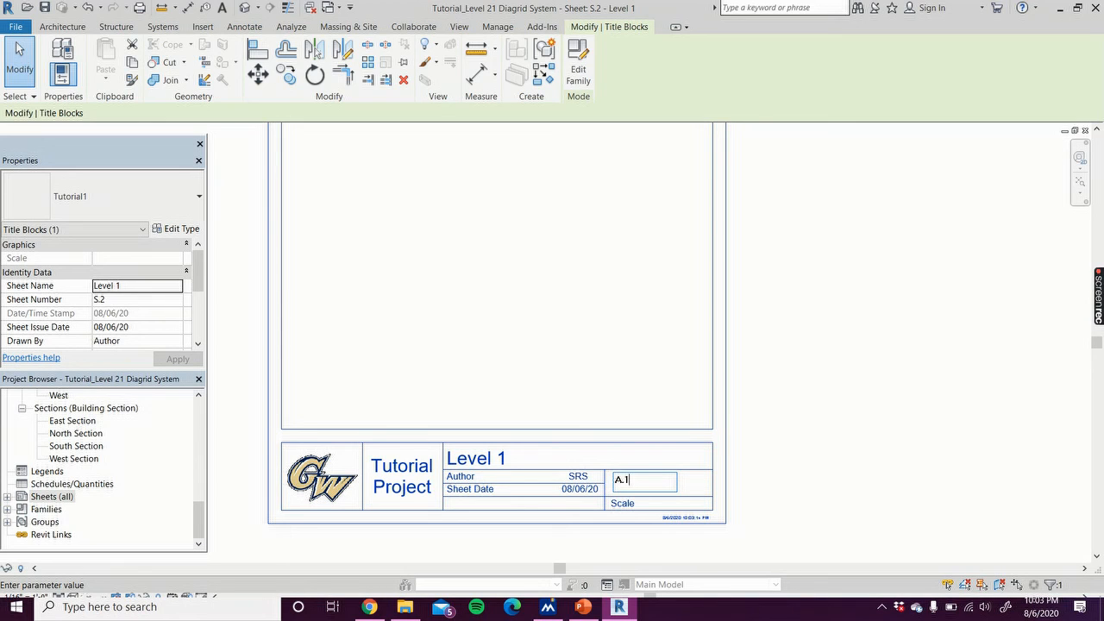
key(Return)
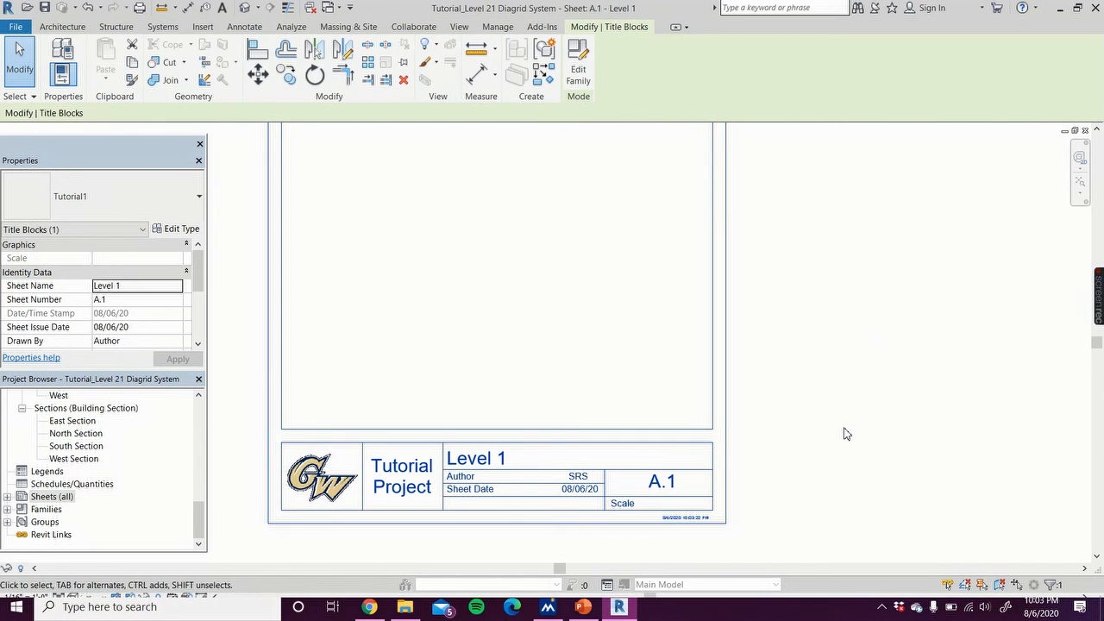
scroll(845, 422, down, 5)
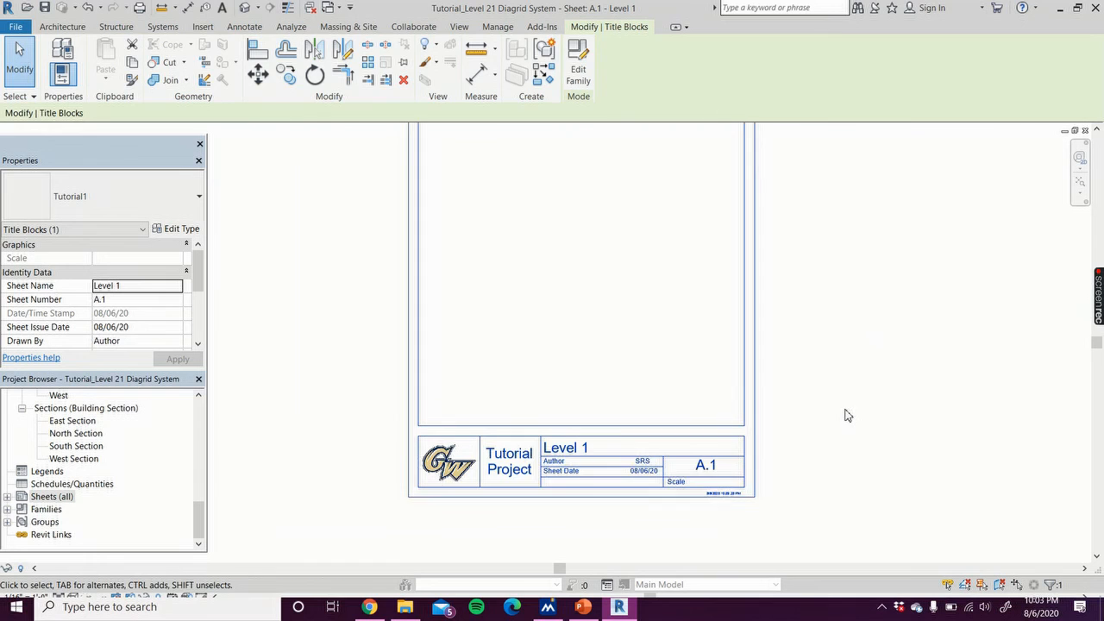